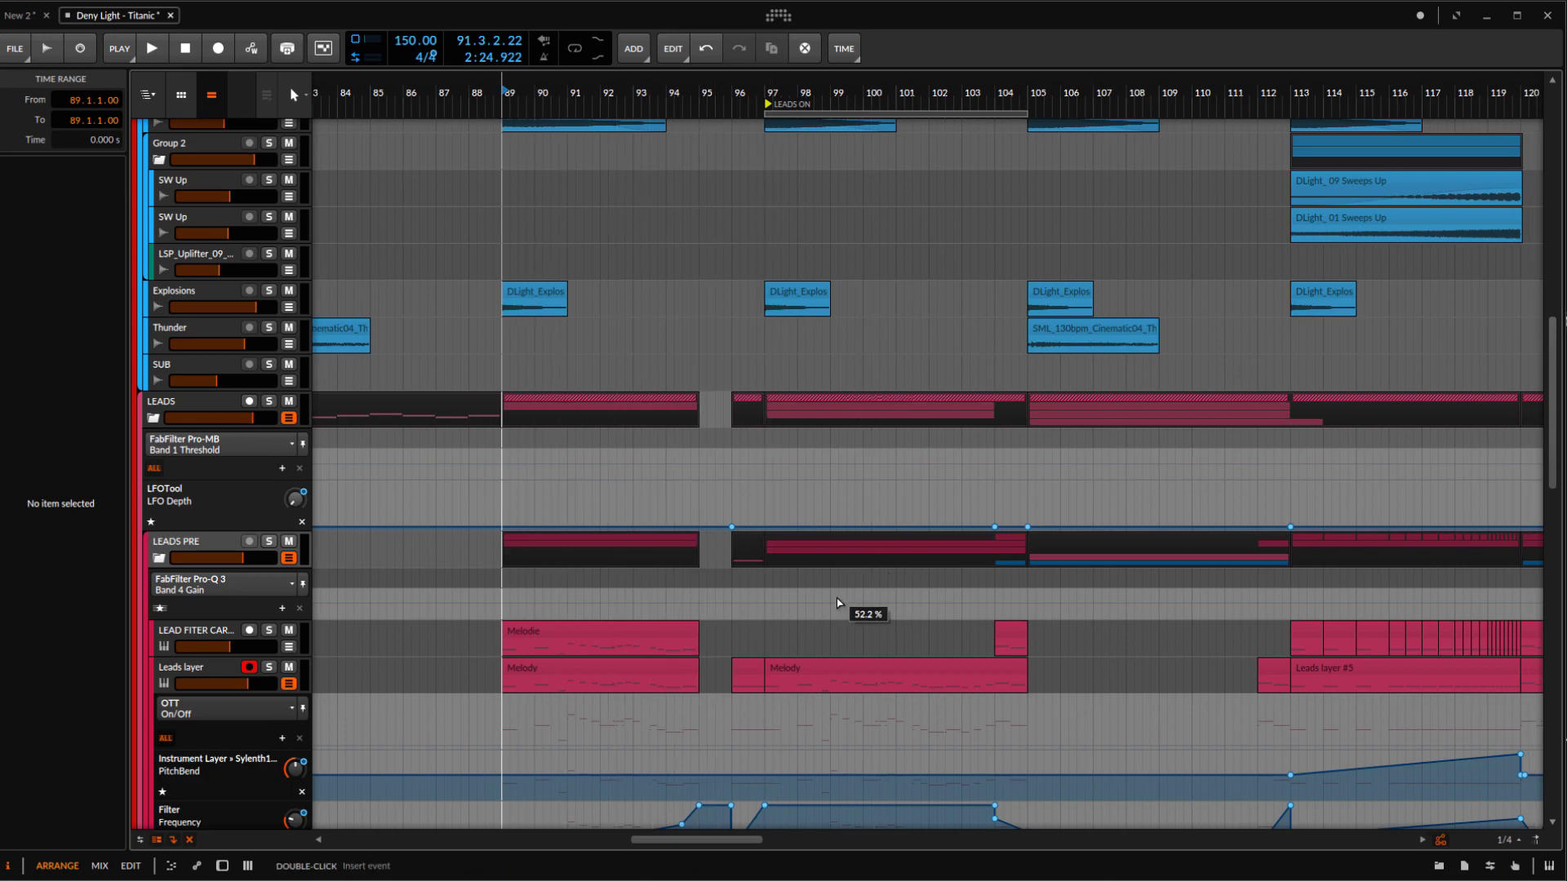
Play the arrangement from bar 89 and look over the lead tracks and their automation lanes
drag(839, 607, 832, 607)
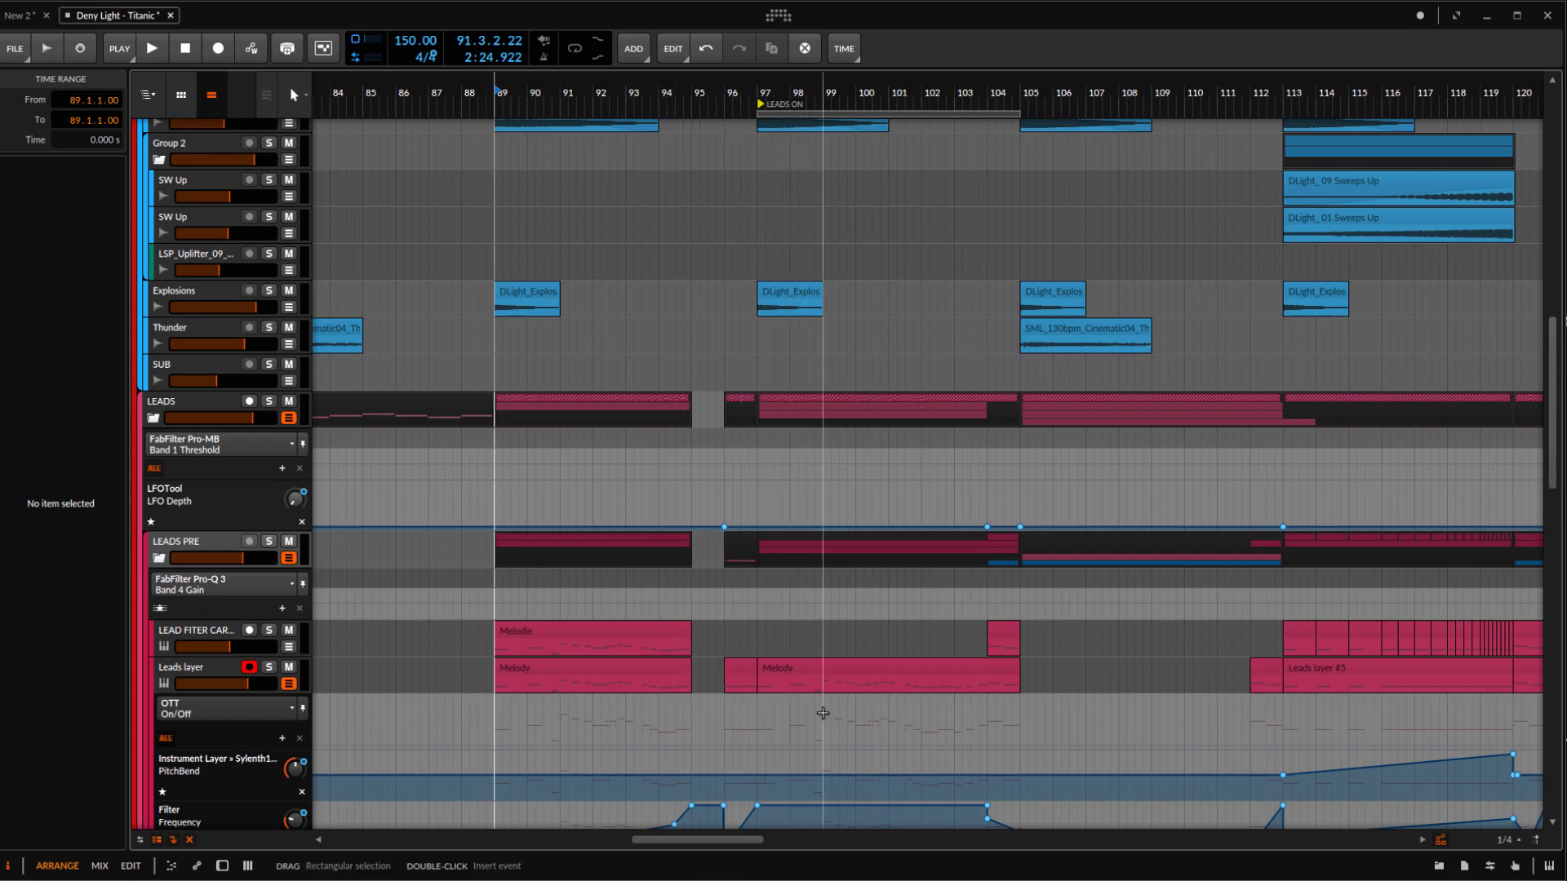
scroll(631, 520, down, 2)
scroll(630, 521, up, 2)
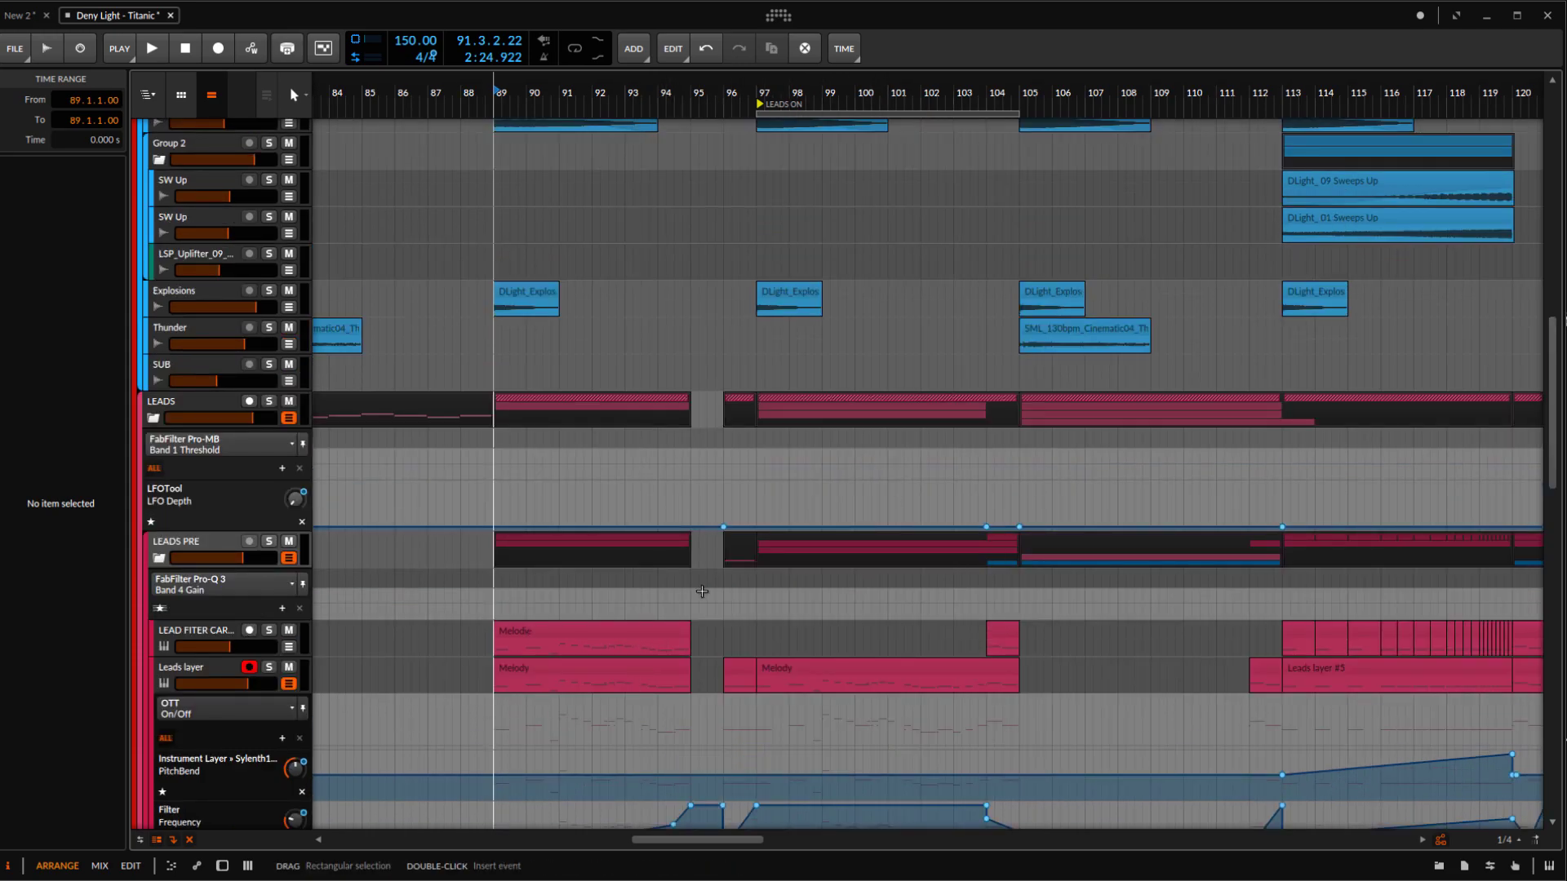
scroll(660, 600, down, 2)
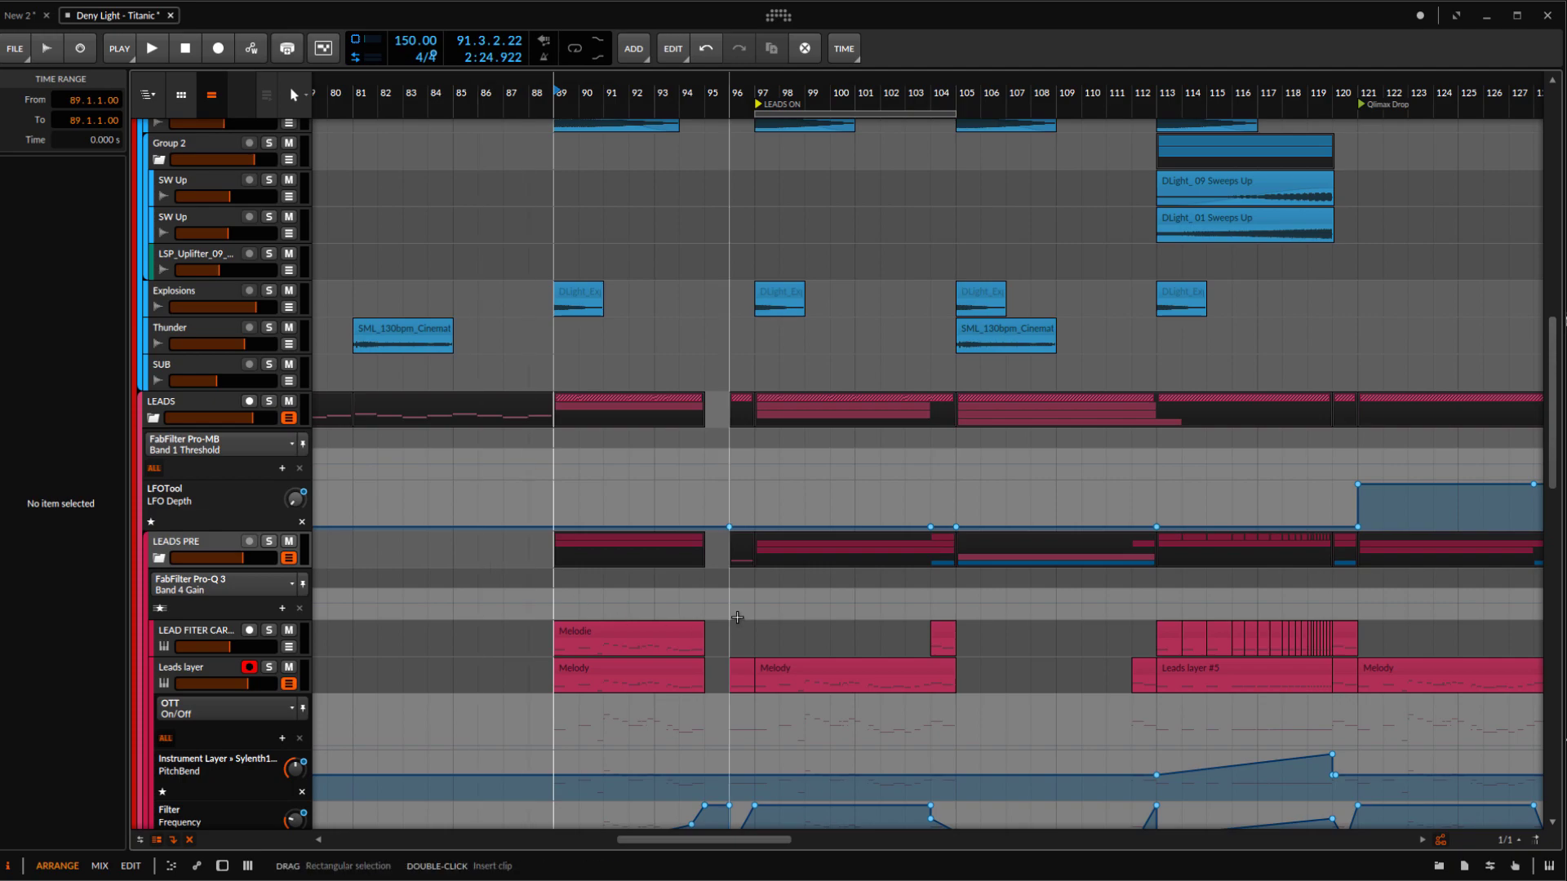
scroll(676, 601, up, 2)
key(space)
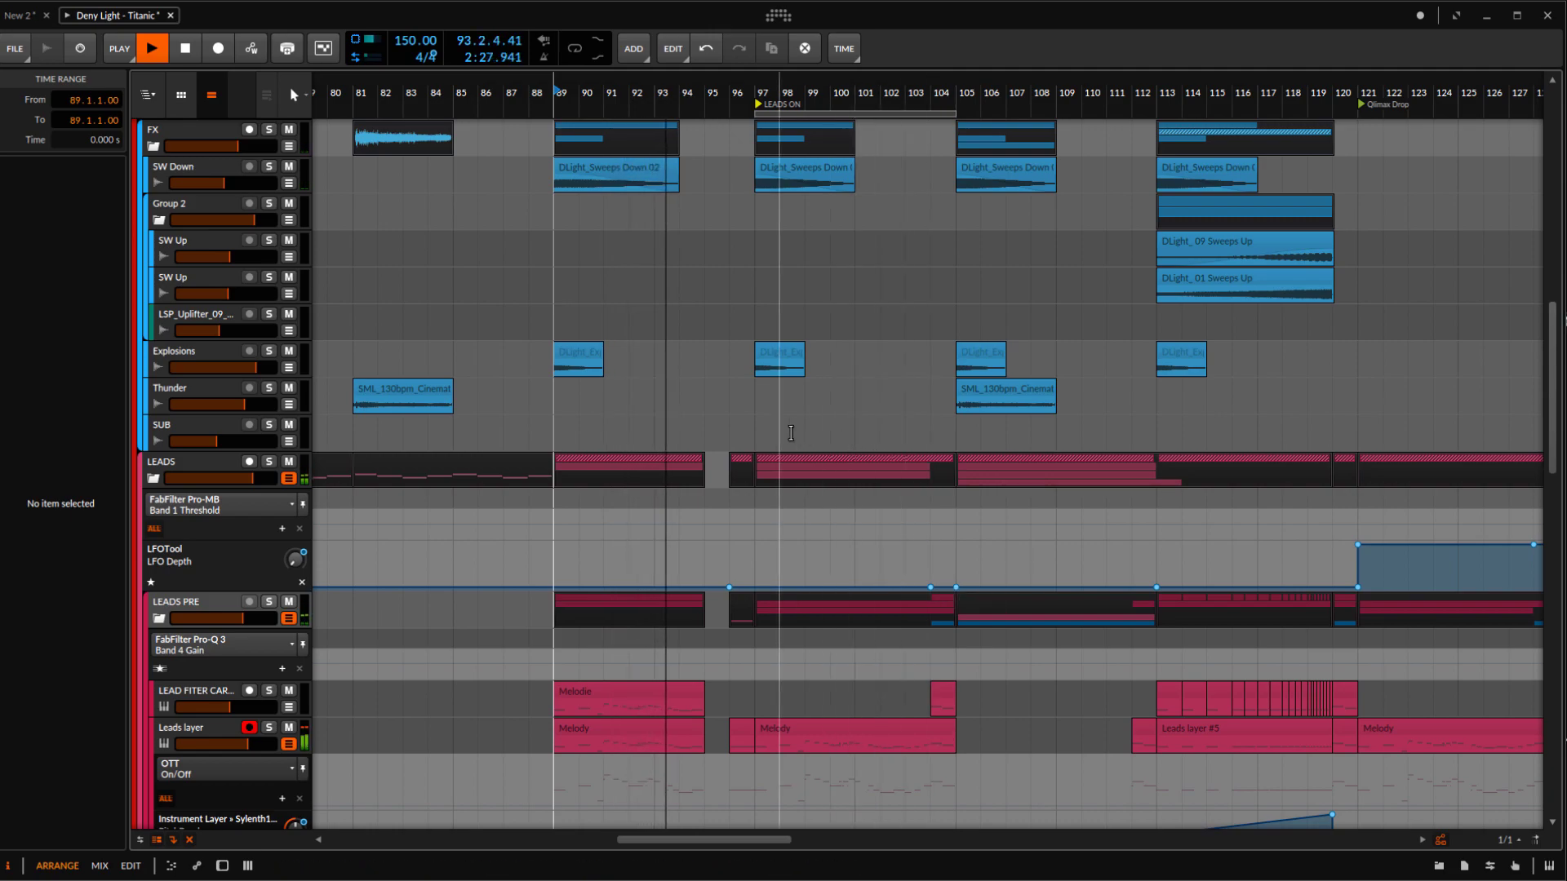
scroll(804, 555, down, 6)
scroll(761, 453, down, 3)
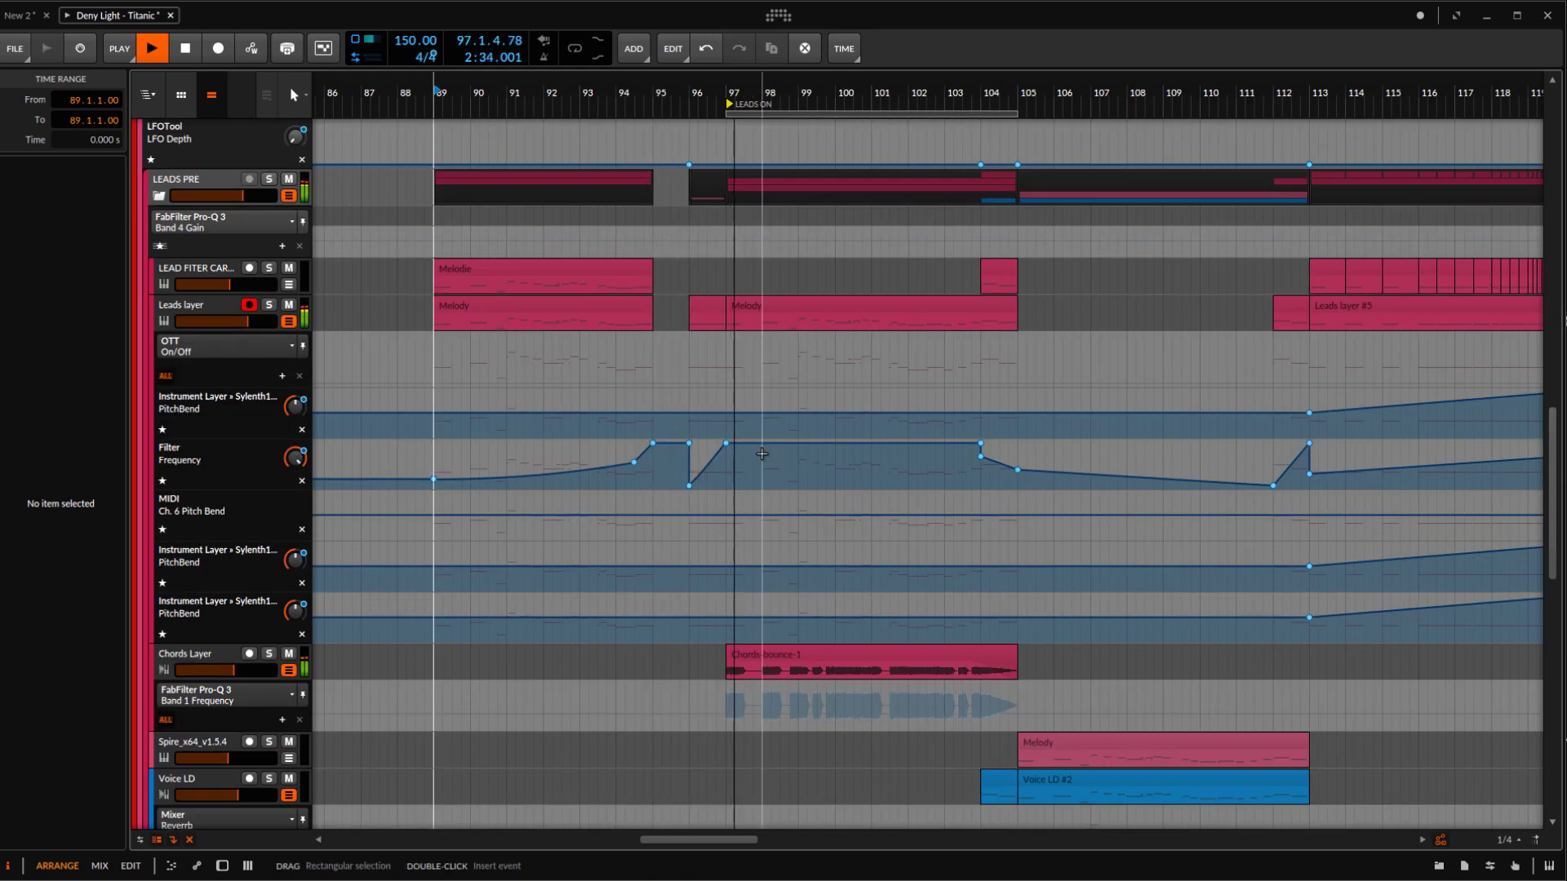
Turn on the OTT and FabFilter Pro-Q 3 devices of the Leads layer track
click(227, 311)
drag(794, 367, 739, 367)
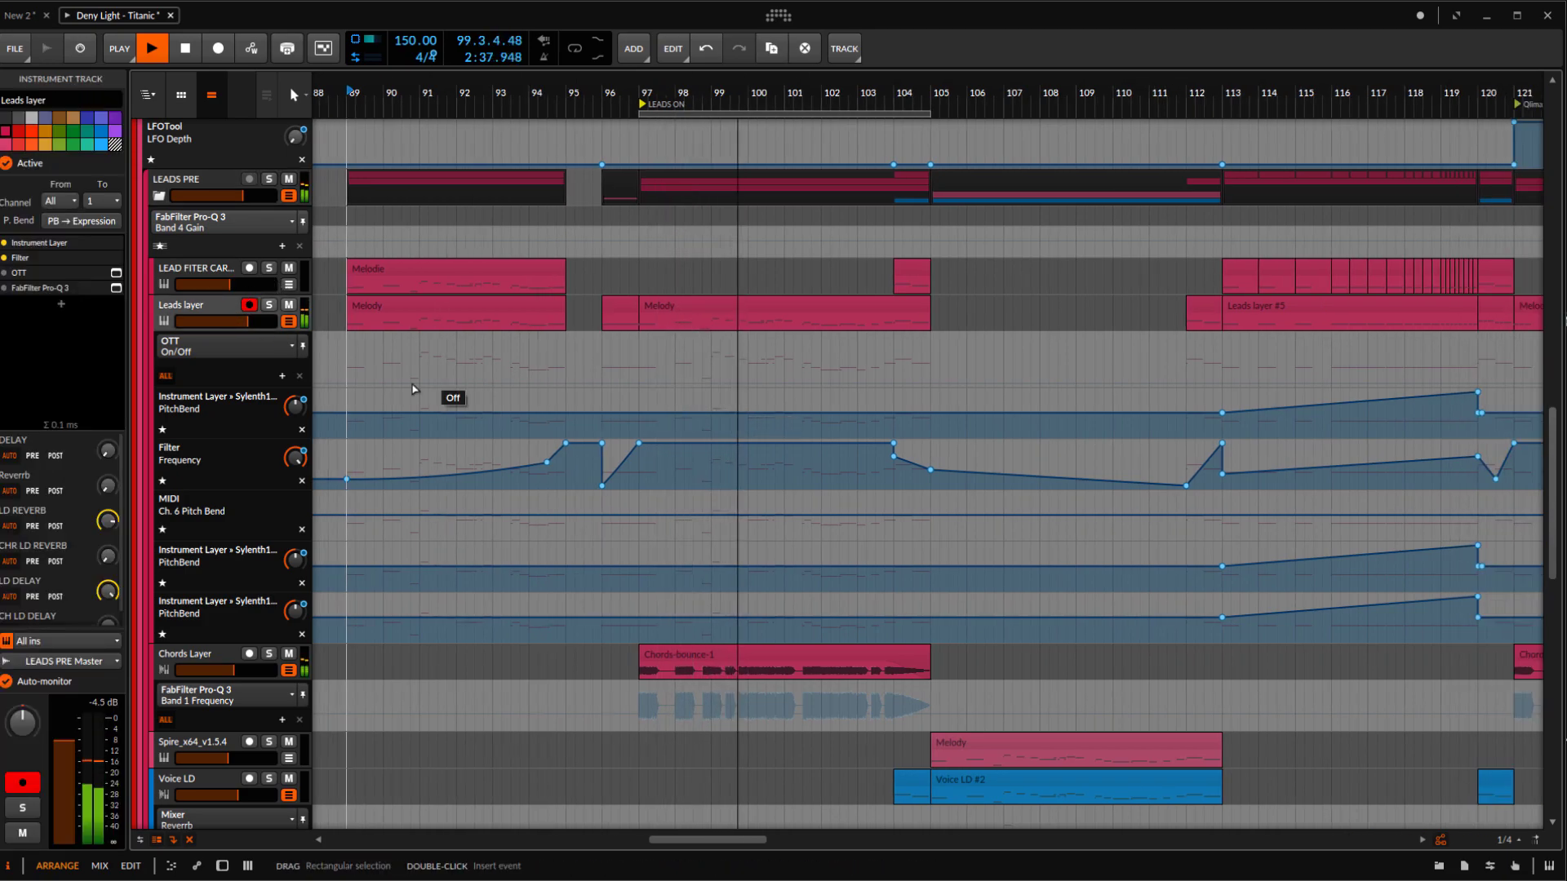
click(5, 274)
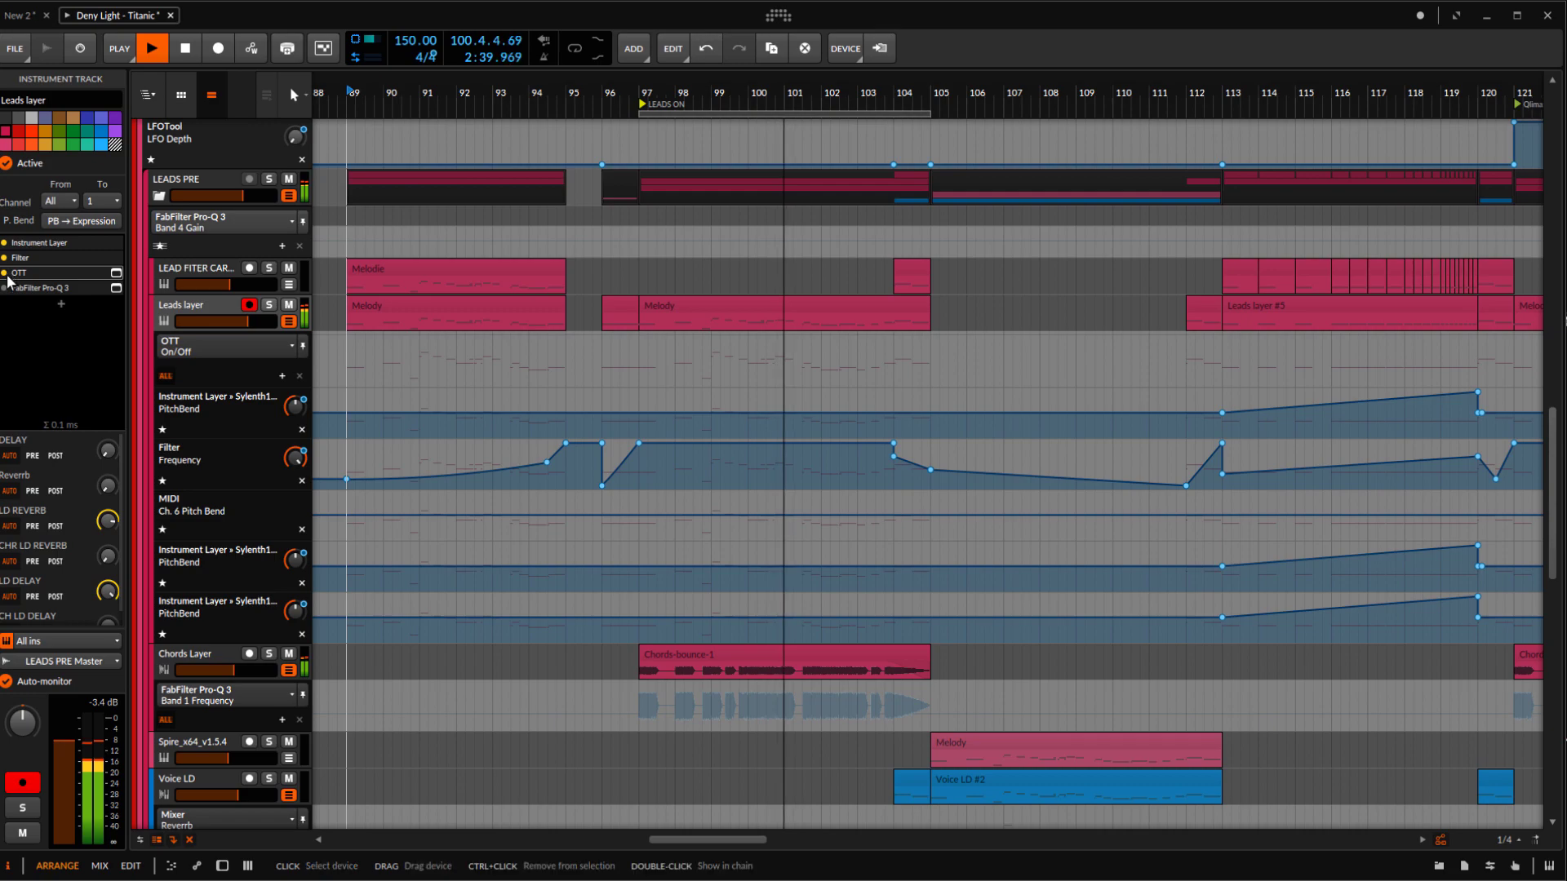
click(5, 288)
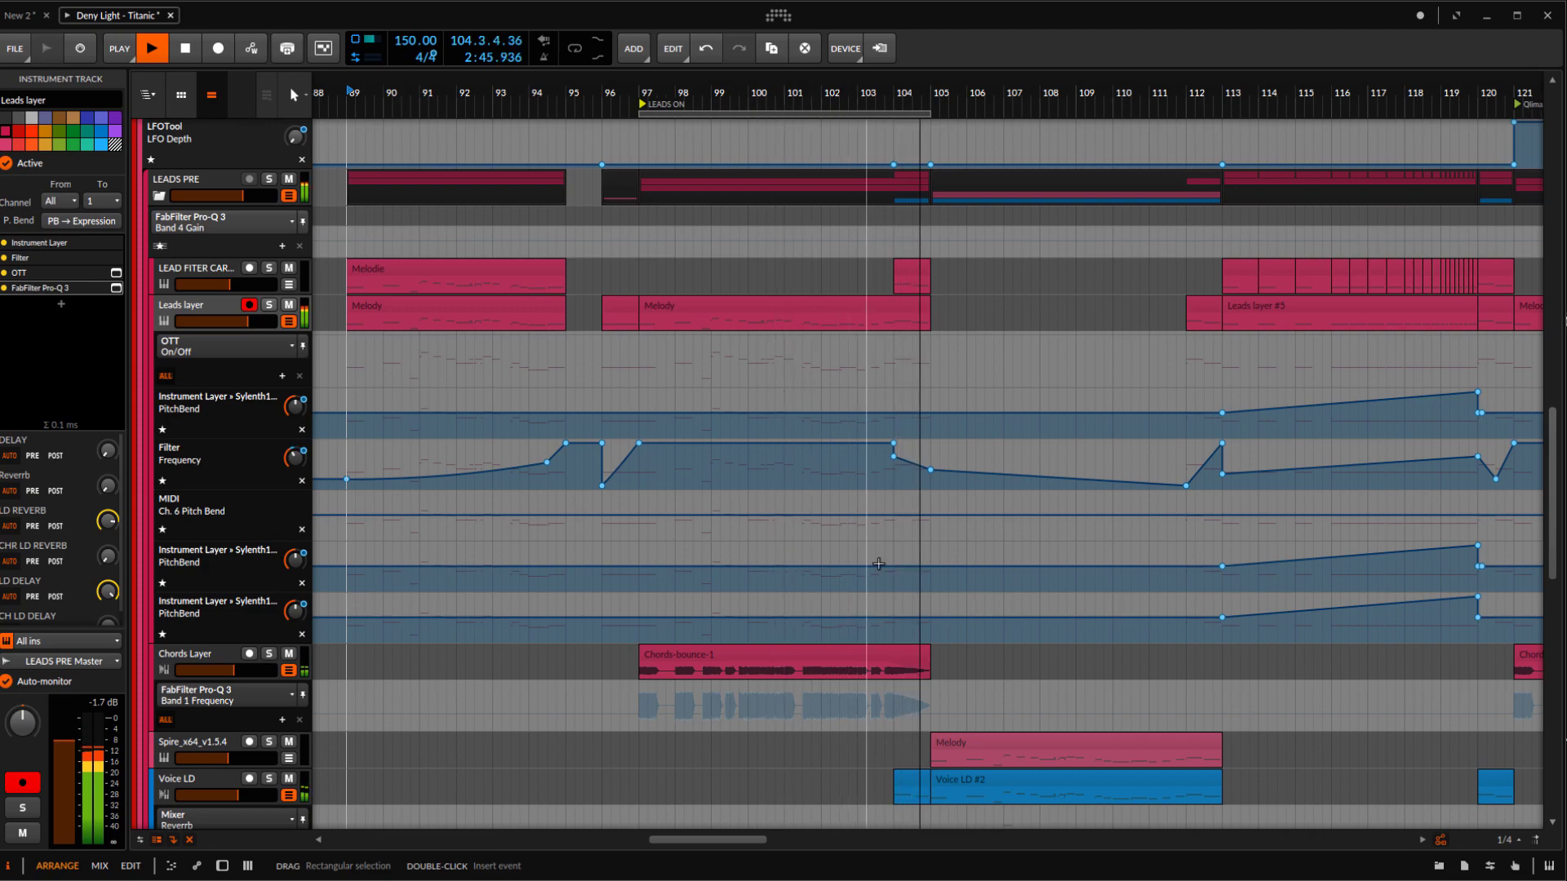
Set the playback start to bar 97 and solo the LEADS group
click(640, 320)
key(space)
scroll(375, 315, up, 5)
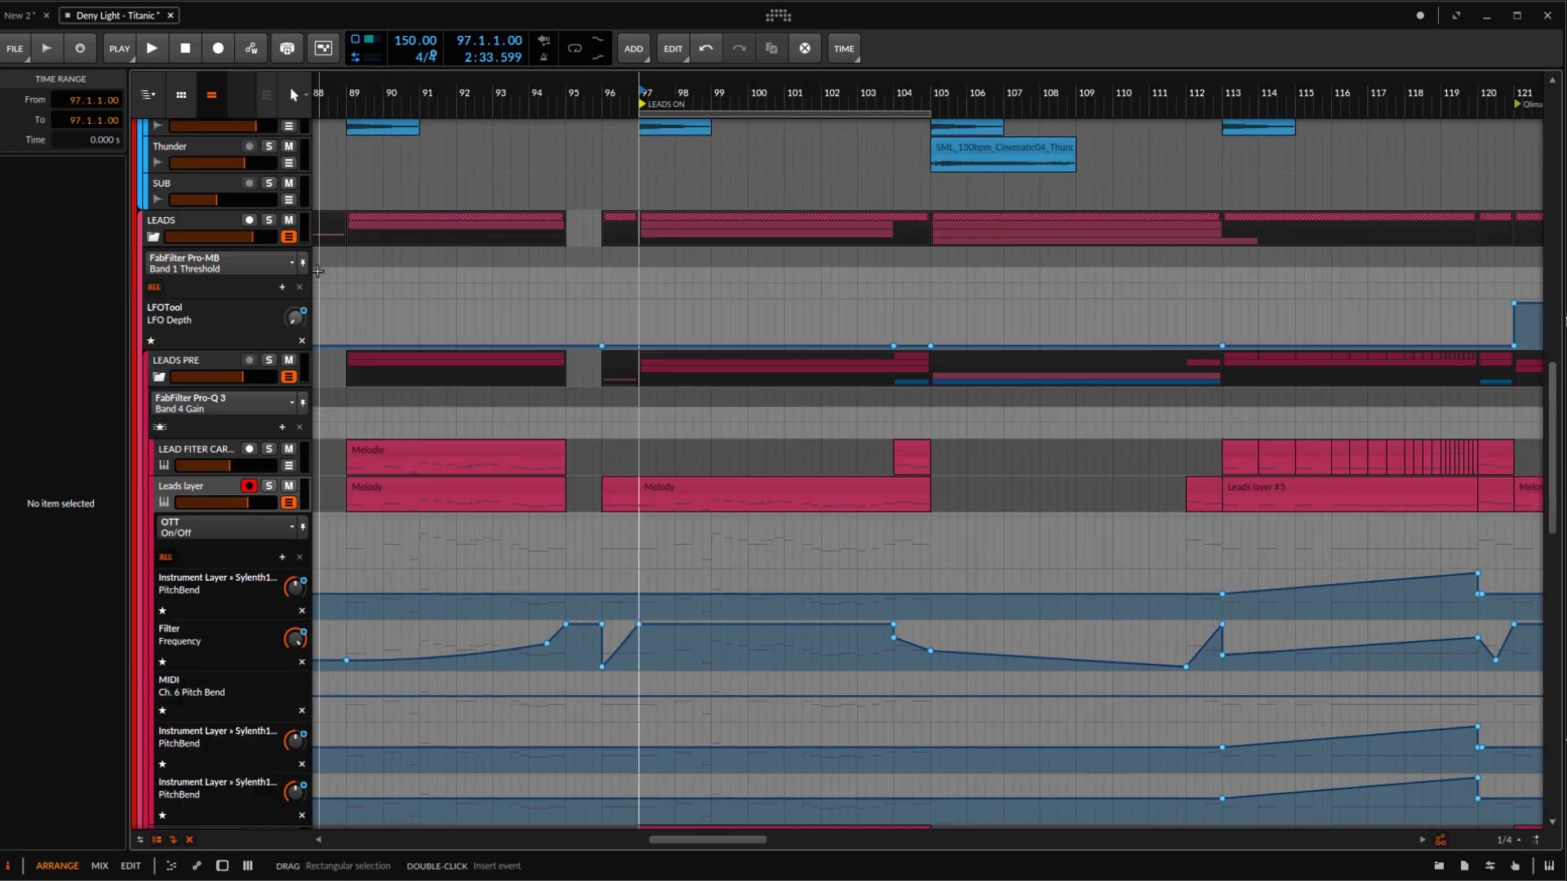
click(270, 282)
scroll(717, 356, up, 2)
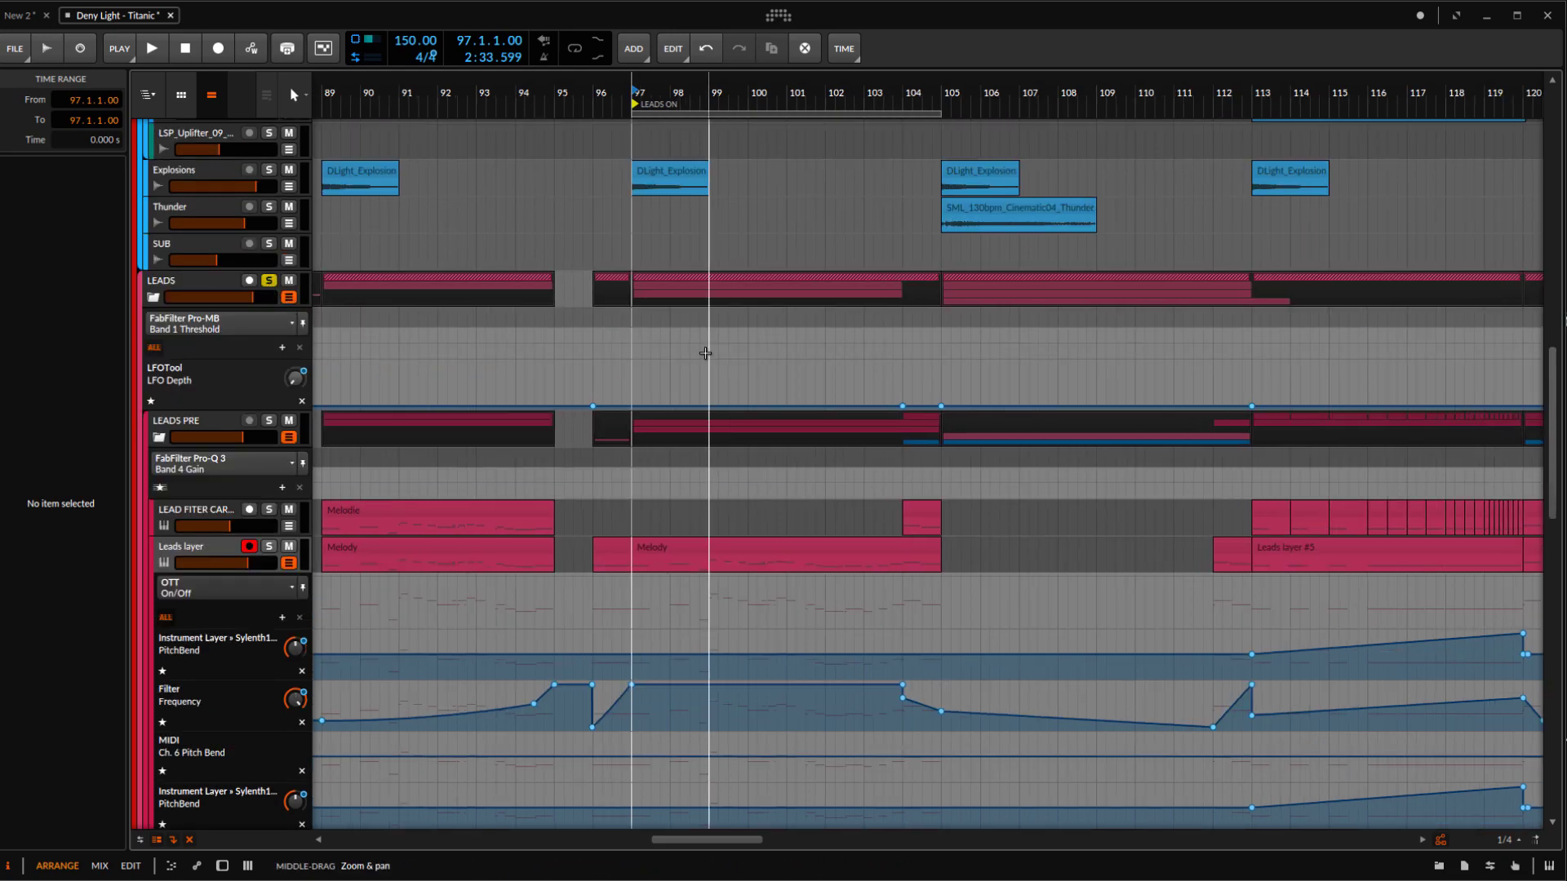
Listen to the LEADS group from bar 97, stop playback and turn the group's solo off
click(177, 287)
scroll(550, 419, down, 7)
scroll(574, 505, up, 8)
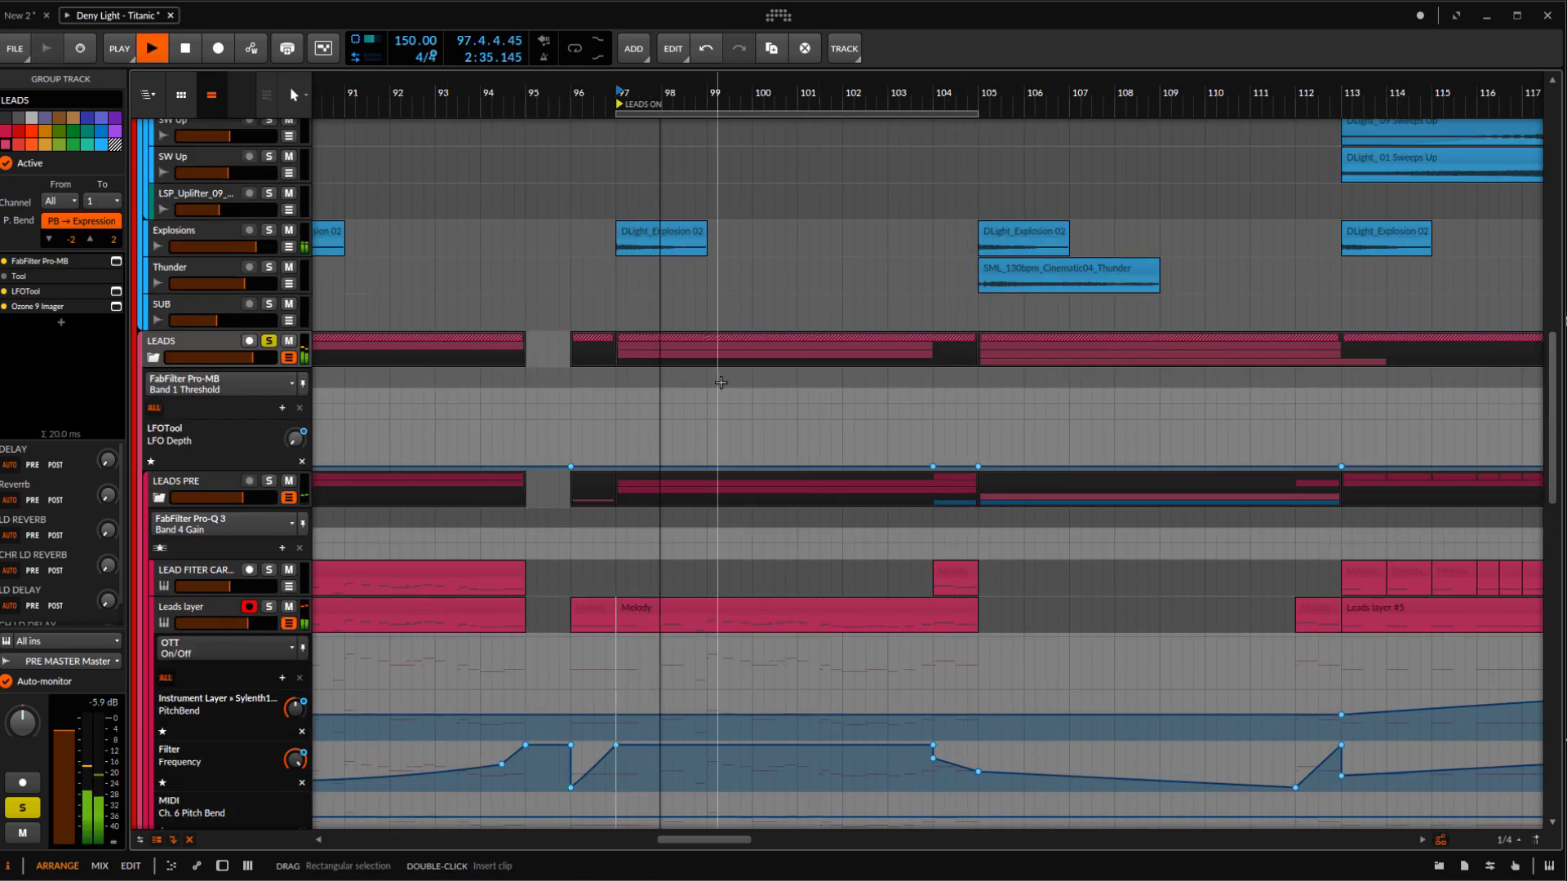
scroll(753, 549, up, 2)
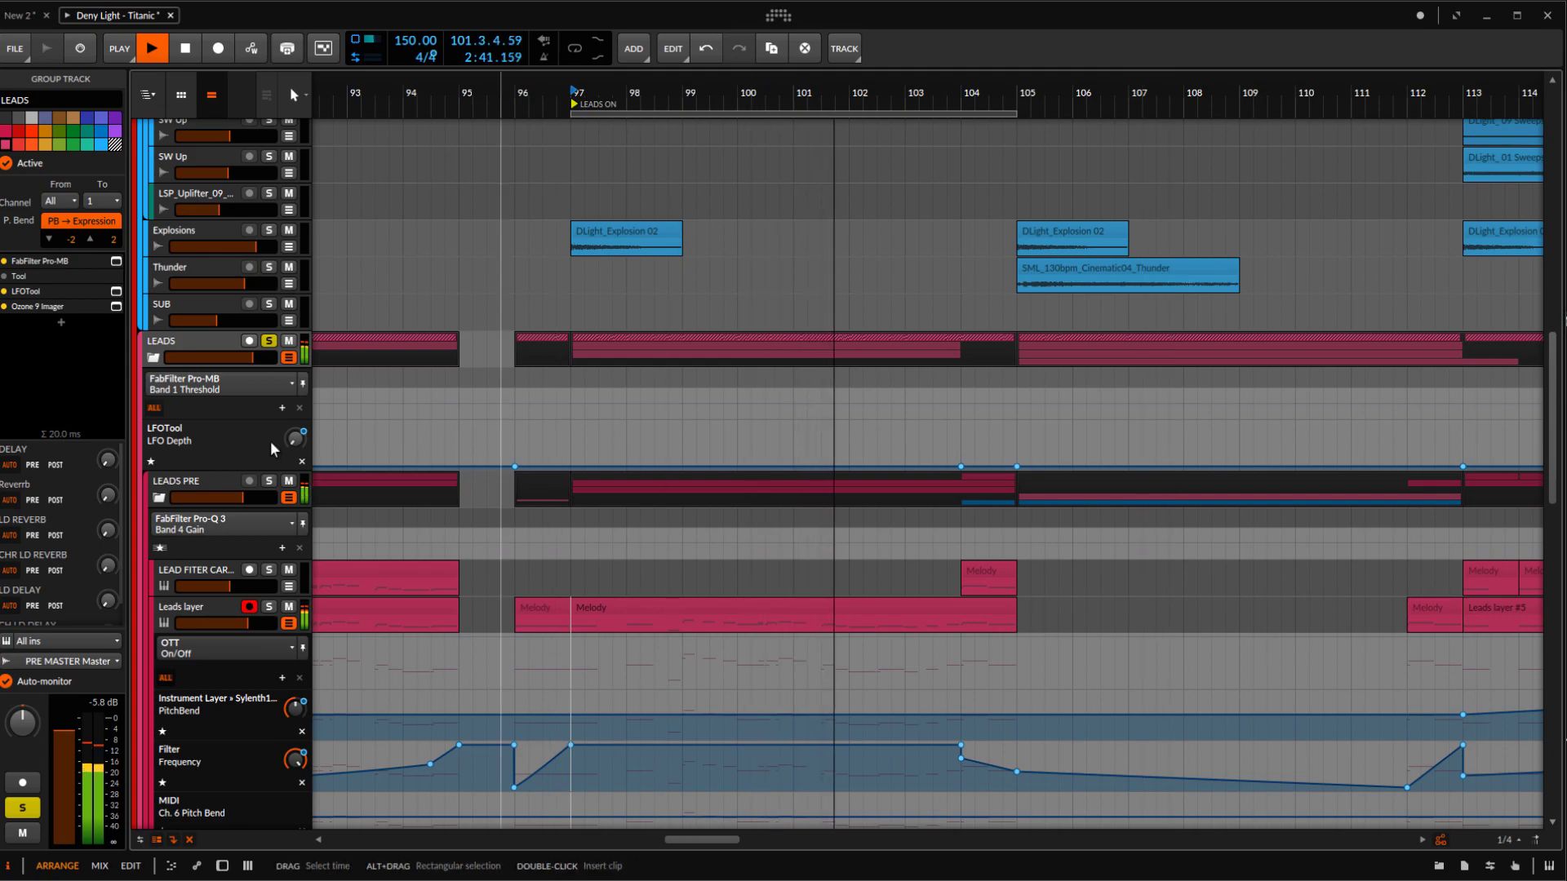
key(space)
click(268, 341)
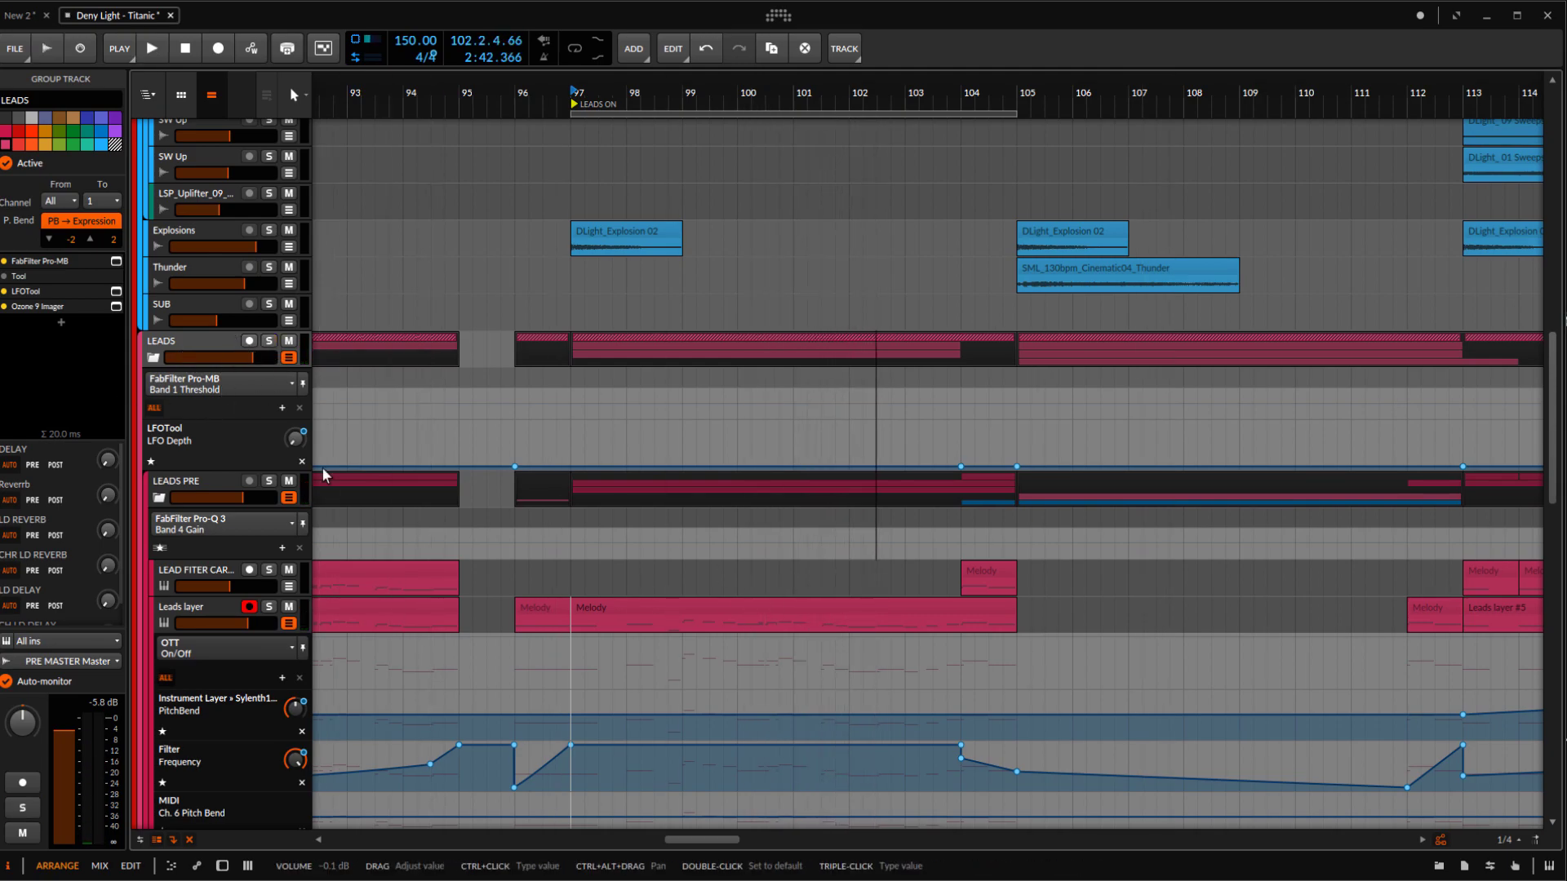
Solo the Leads layer track and set the arranger loop to the Melody clip starting at bar 97
click(207, 609)
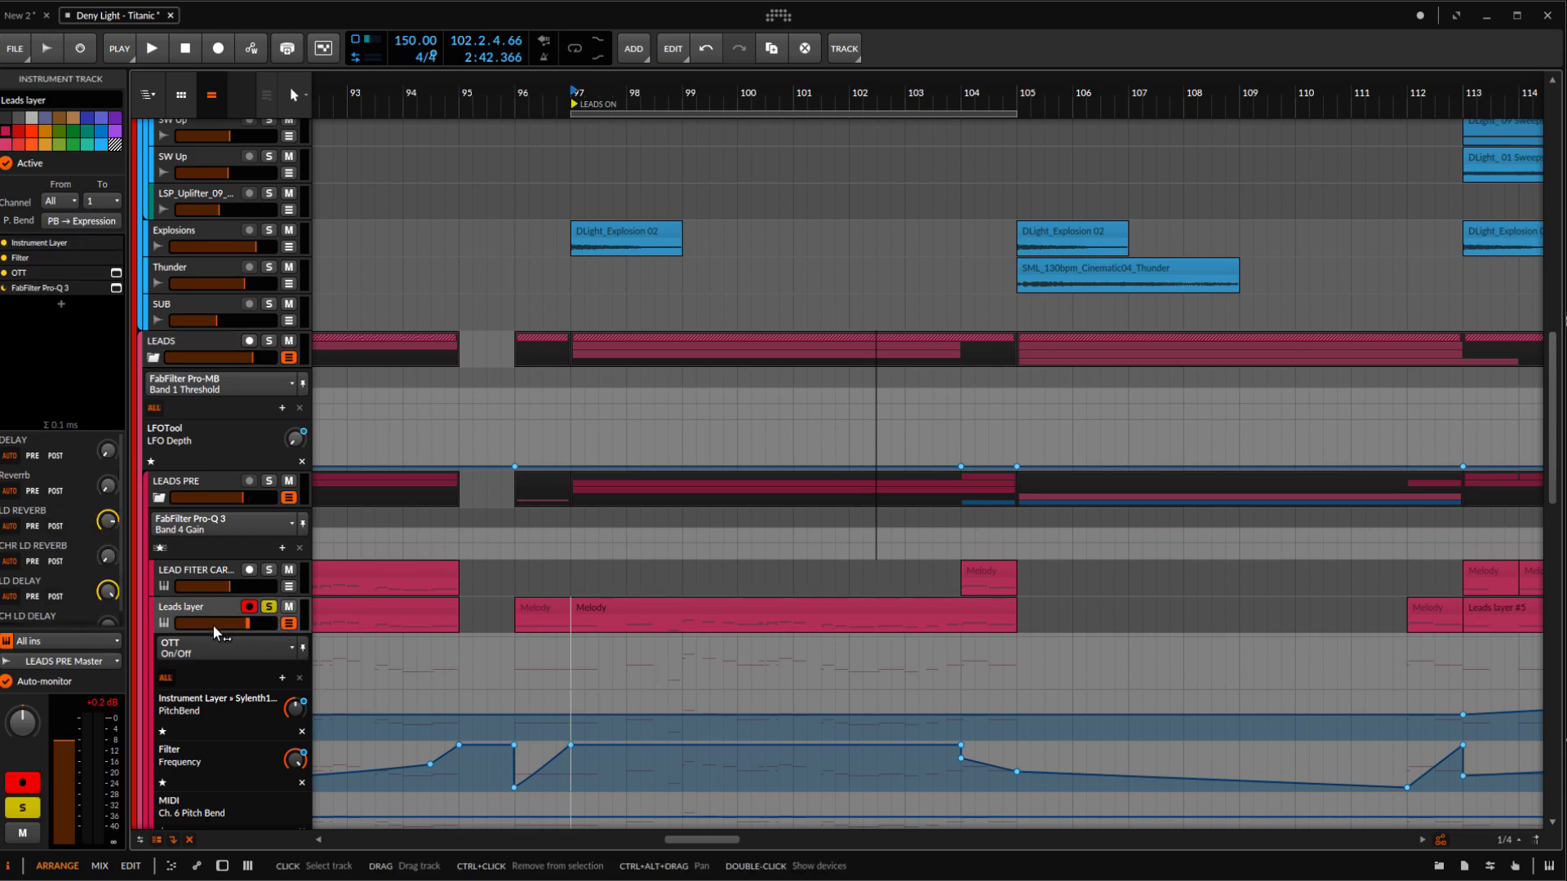
scroll(696, 618, up, 1)
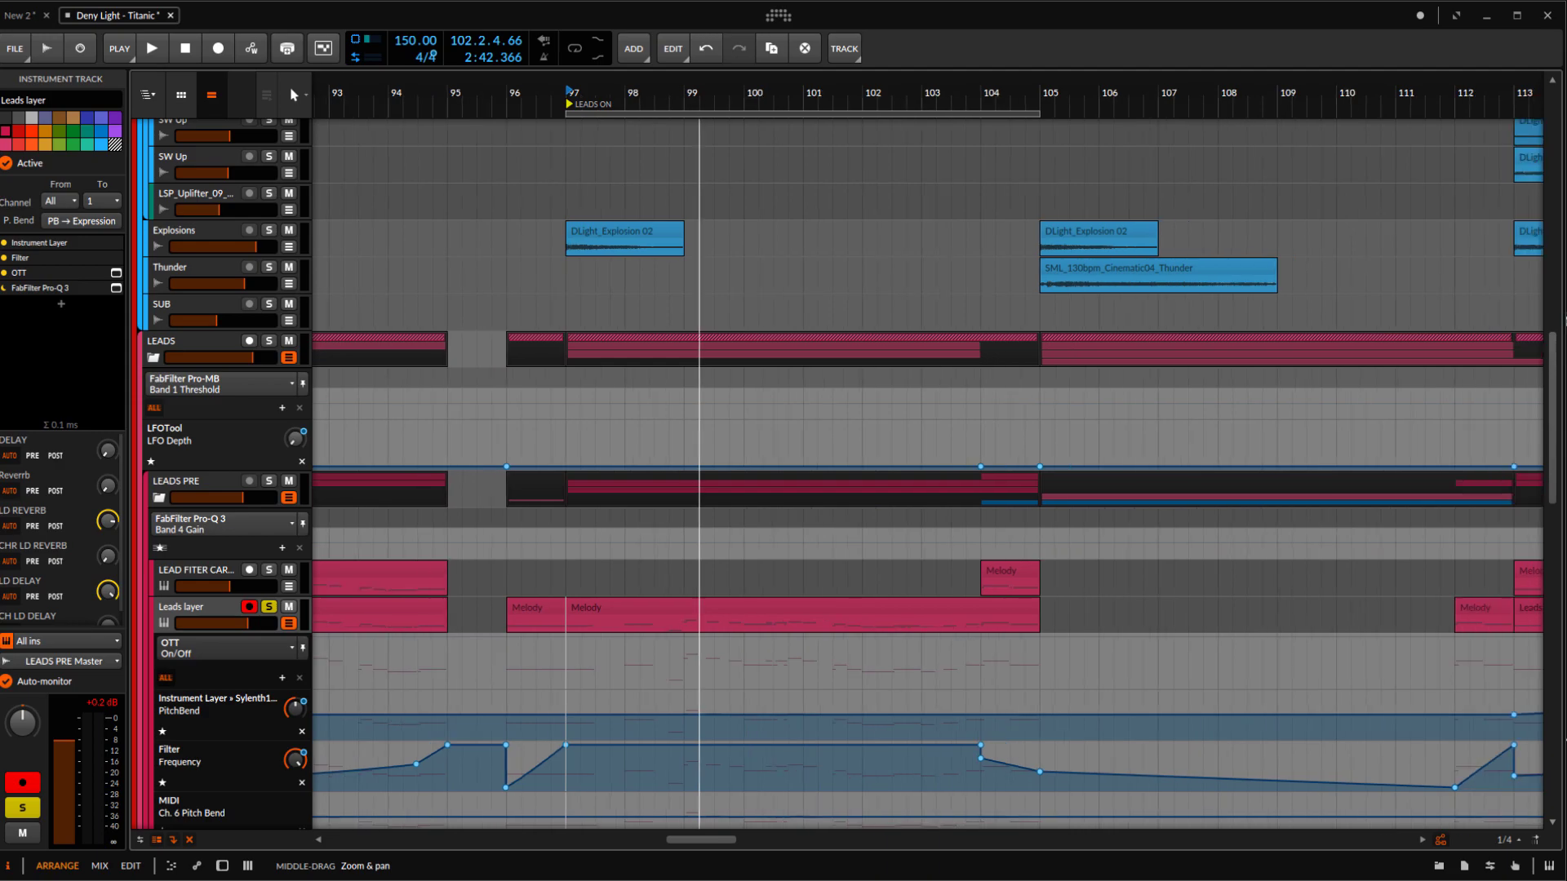
click(751, 618)
click(767, 614)
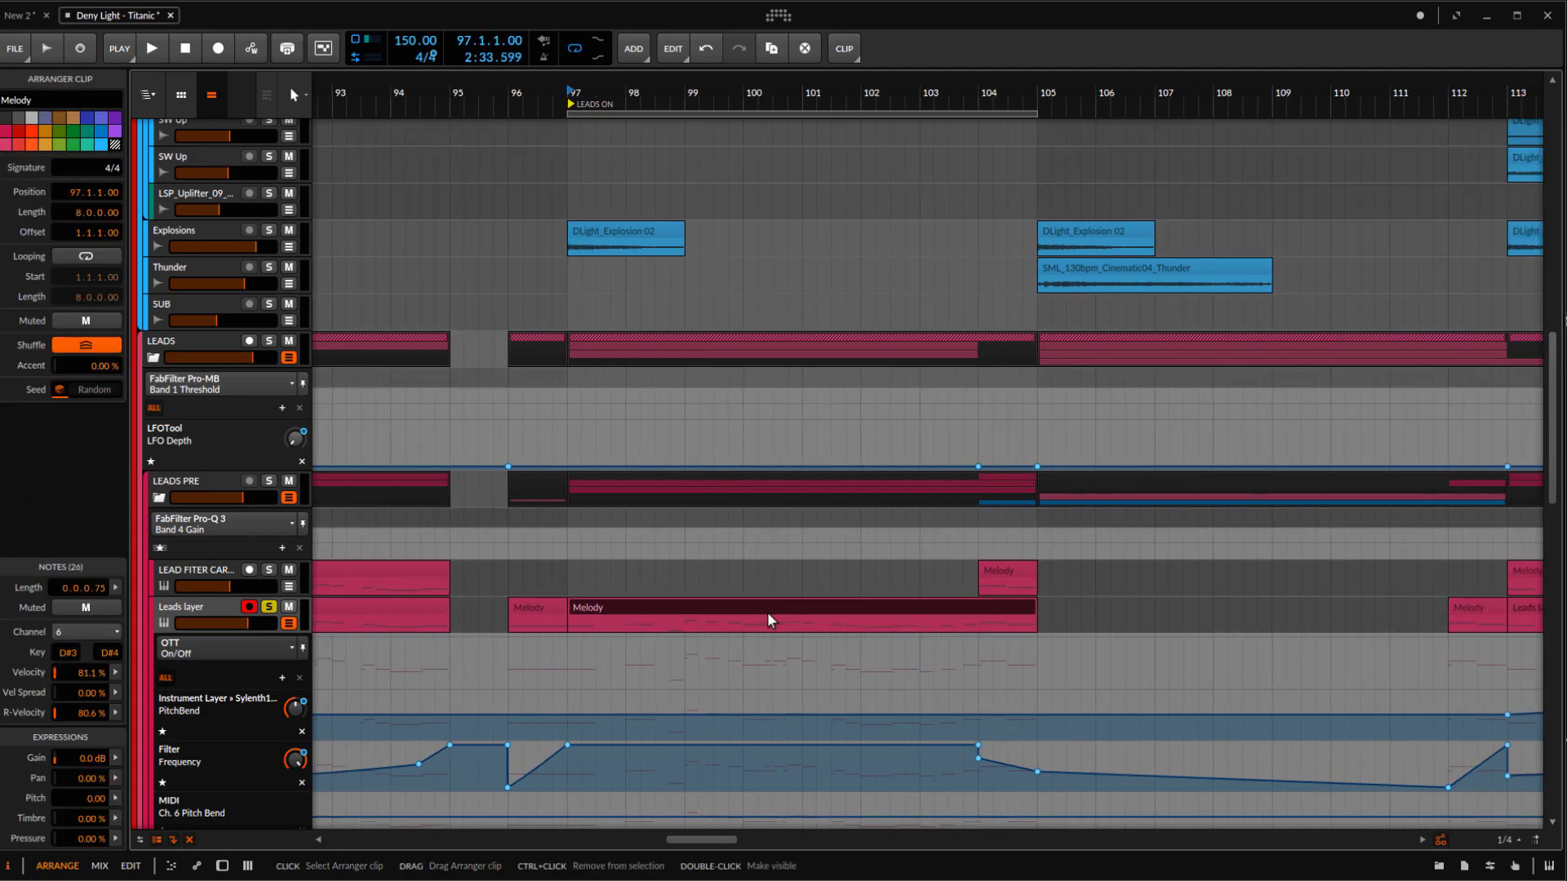
Turn off Filter, OTT and FabFilter Pro-Q 3 on the Leads layer track and all devices on the LEADS PRE group
click(208, 608)
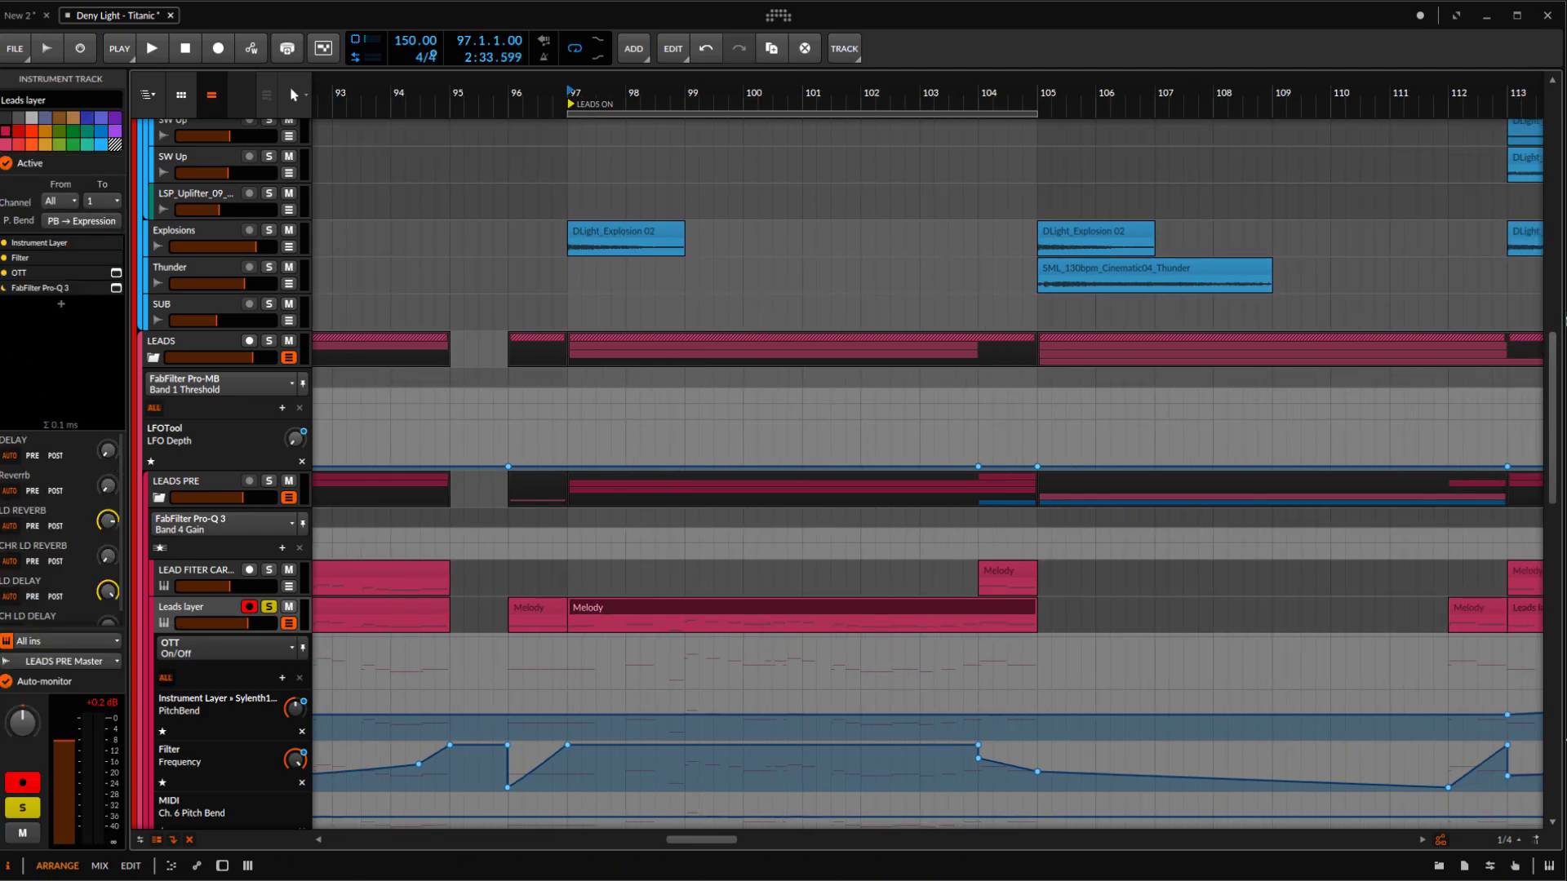
click(4, 274)
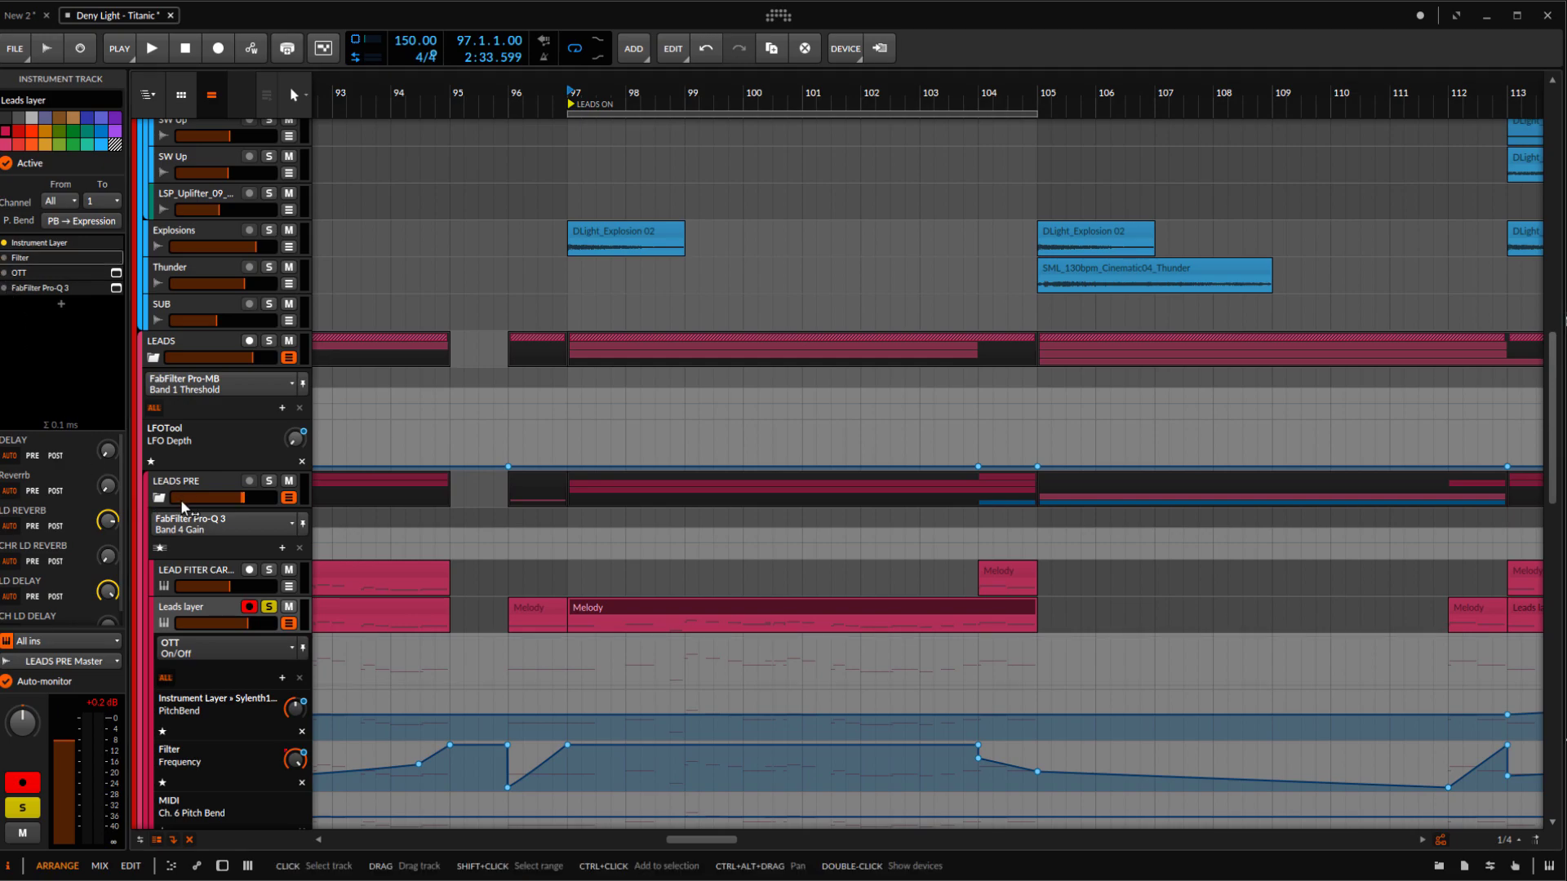
click(179, 501)
click(4, 309)
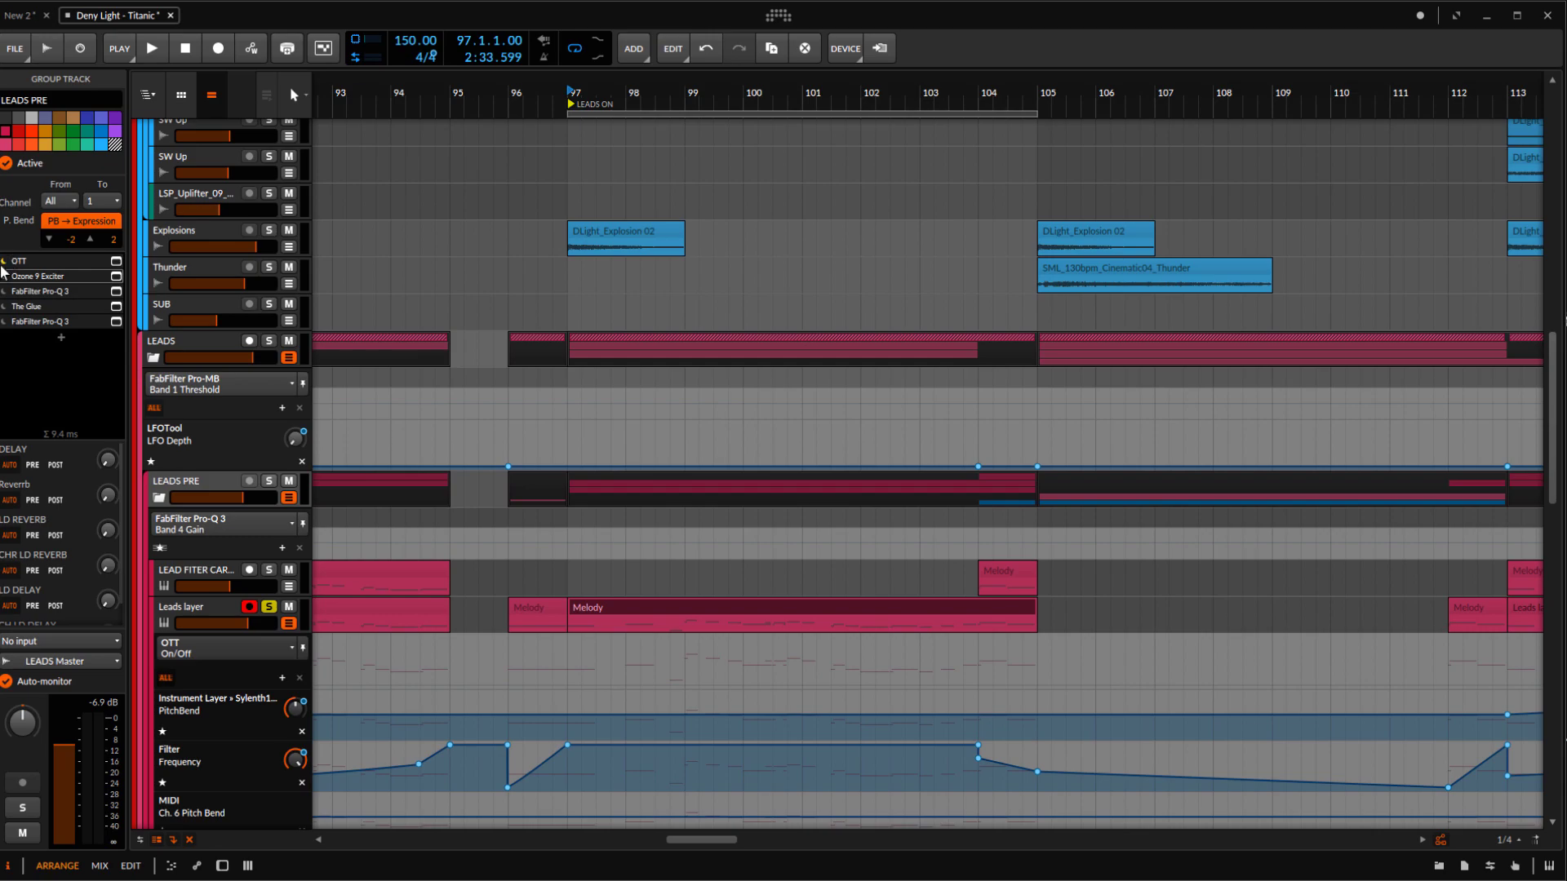
Show the Leads layer's device chain and turn the track's LD REVERB and LD DELAY sends fully down
click(155, 573)
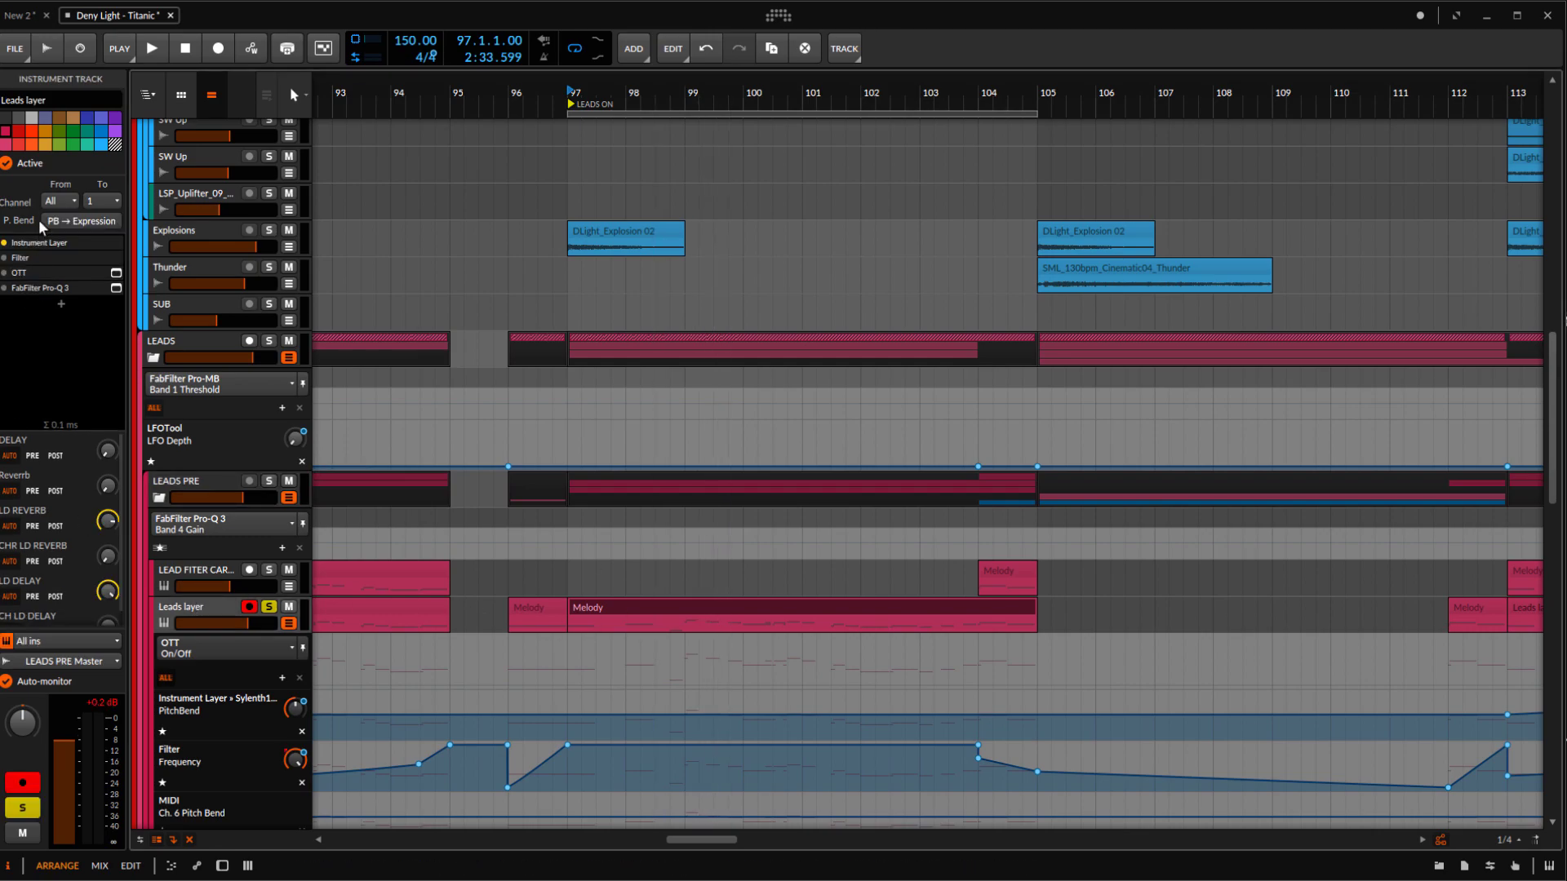
double_click(42, 246)
scroll(686, 482, down, 3)
key(space)
key(space)
drag(109, 522, 108, 565)
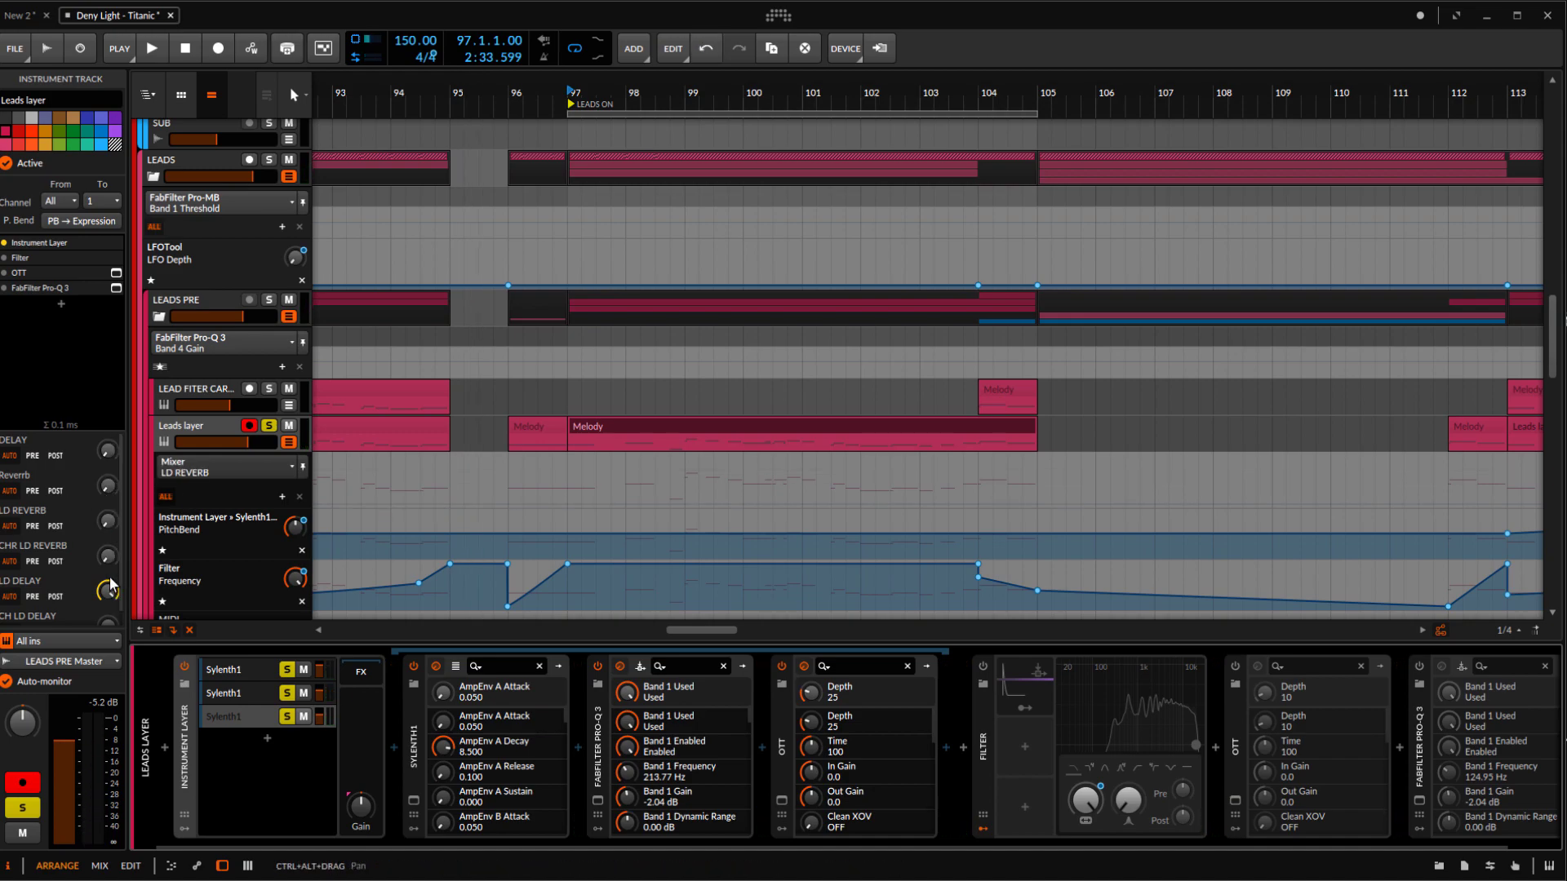
drag(106, 593, 106, 593)
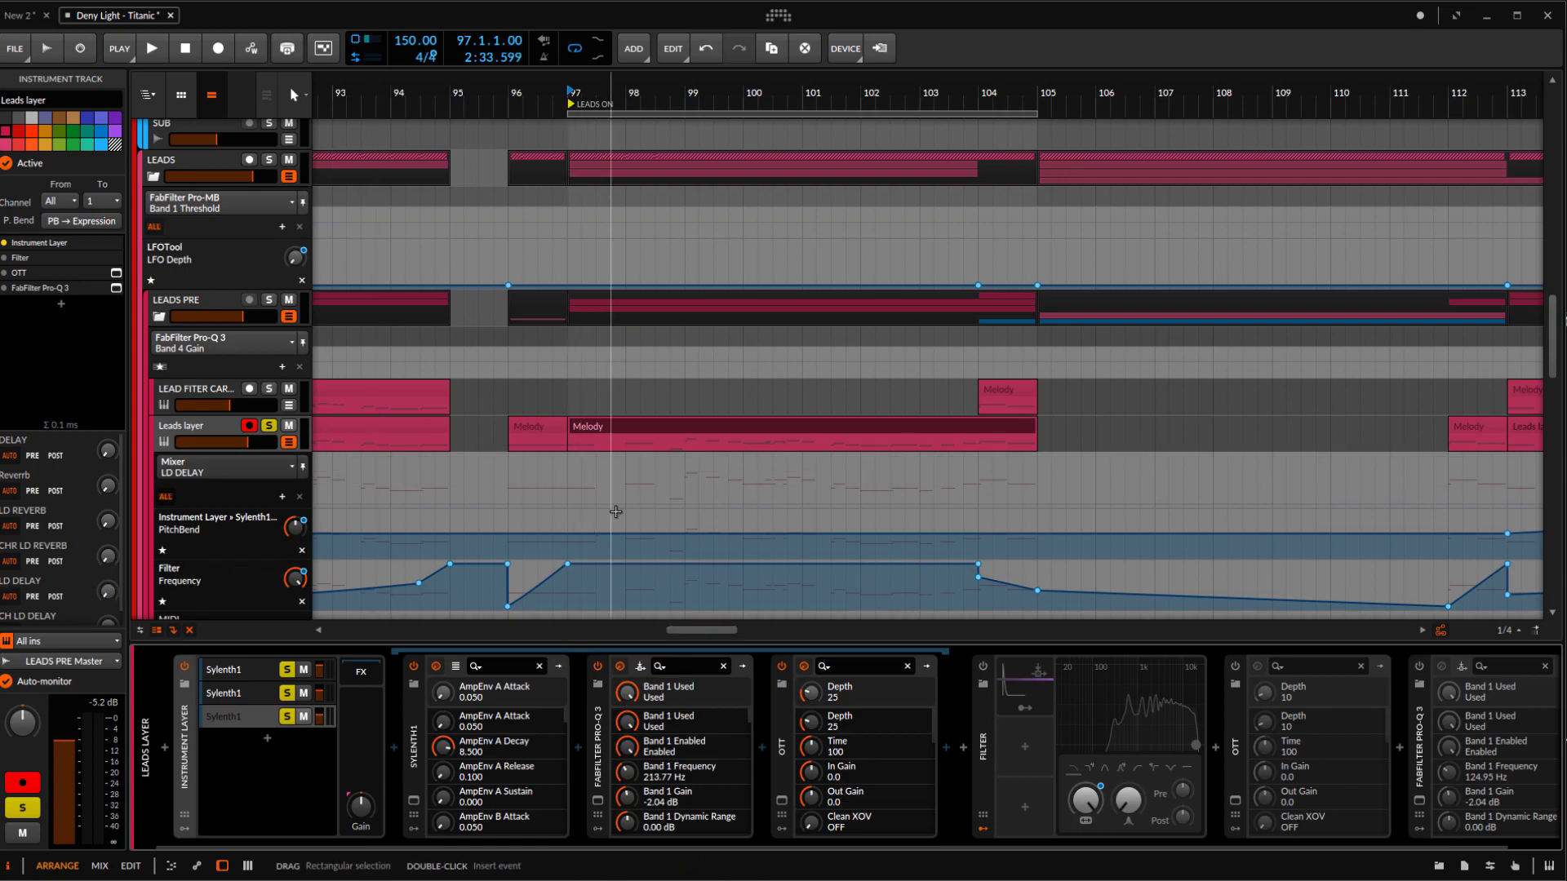
Play the dry Leads layer from bar 97 and examine its first Sylenth1 layer and the LEADS PRE devices
drag(583, 87, 561, 113)
click(546, 89)
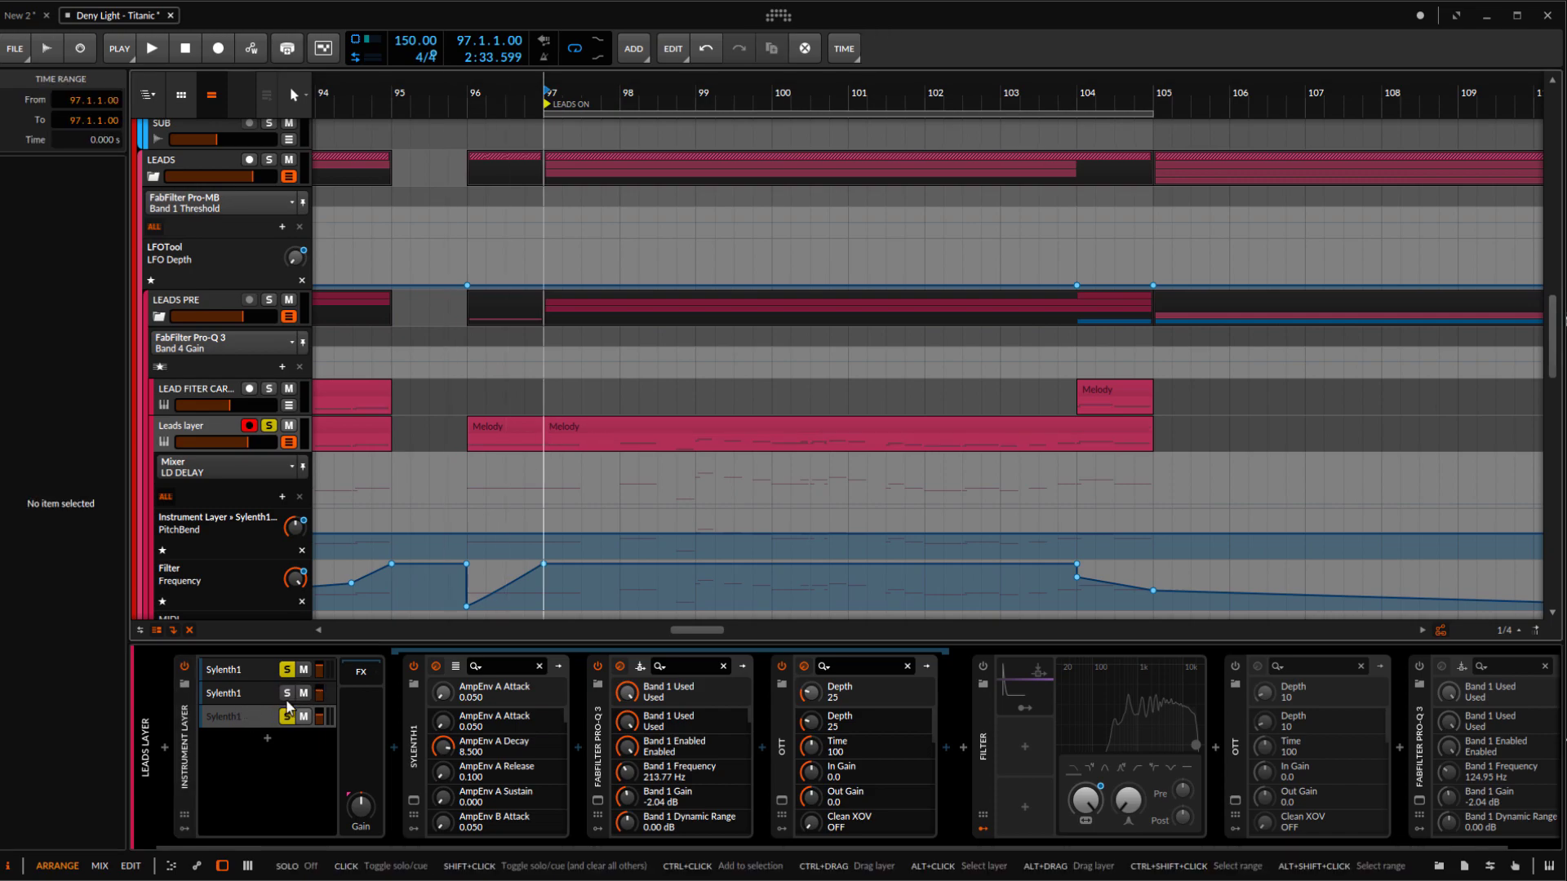
key(space)
scroll(620, 459, down, 3)
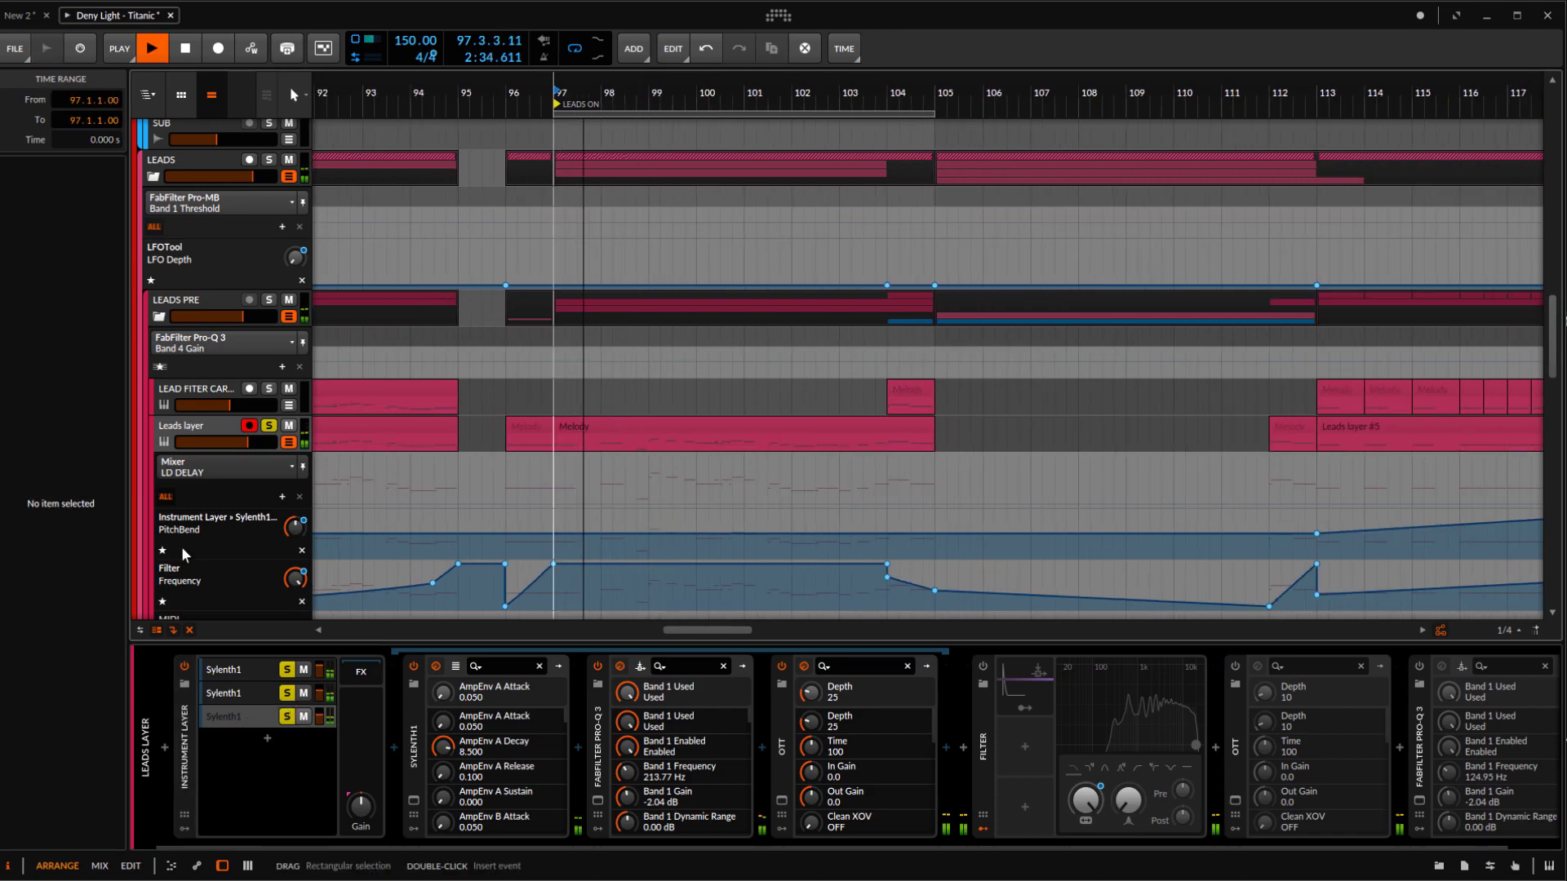
click(239, 672)
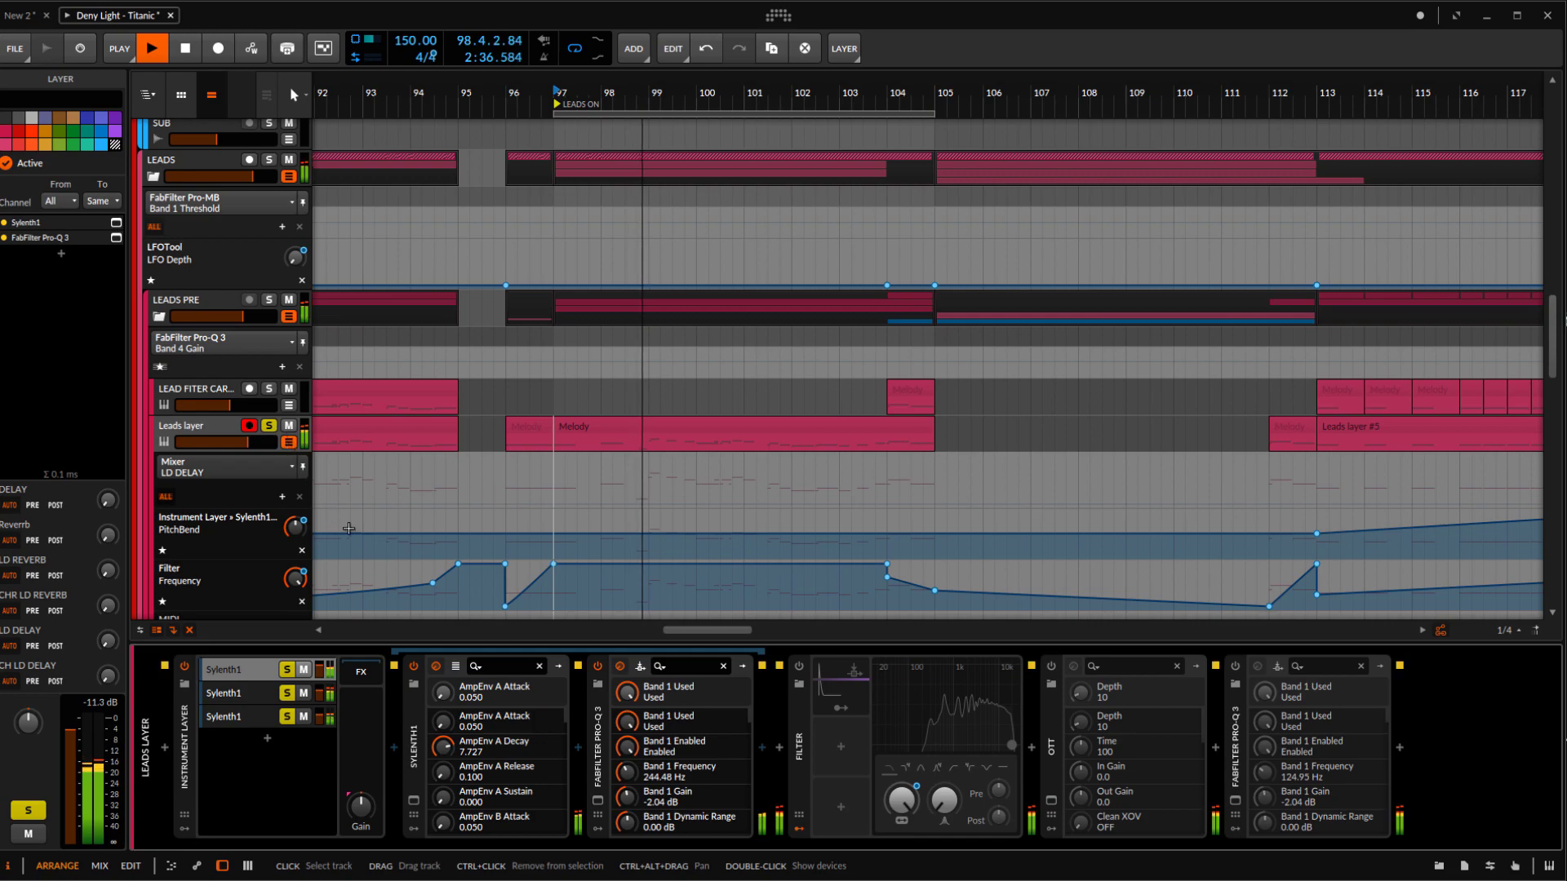
click(216, 298)
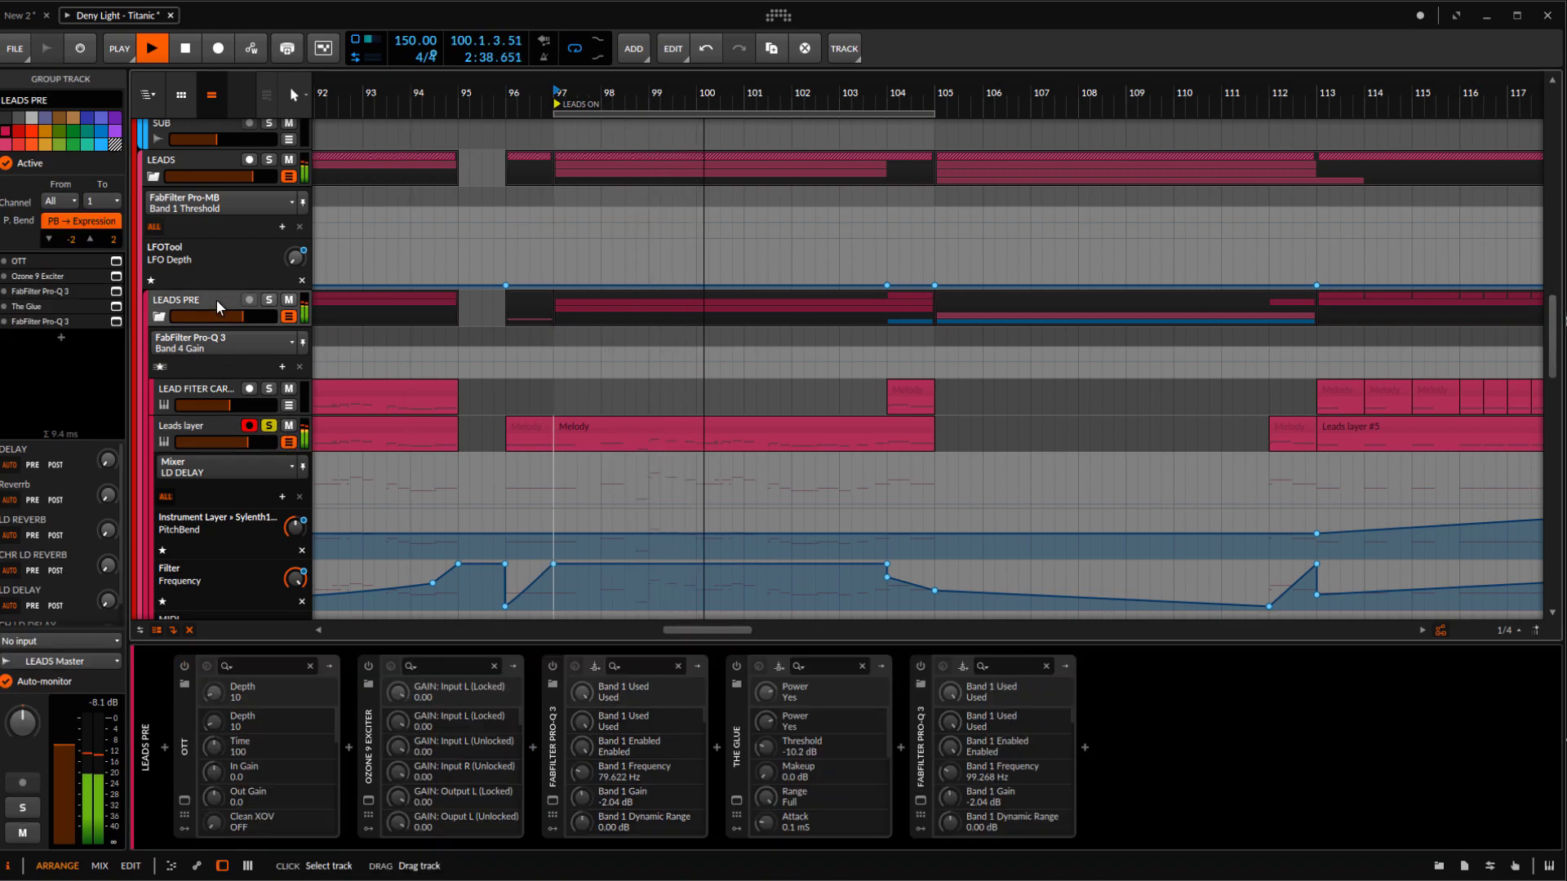
click(184, 427)
key(space)
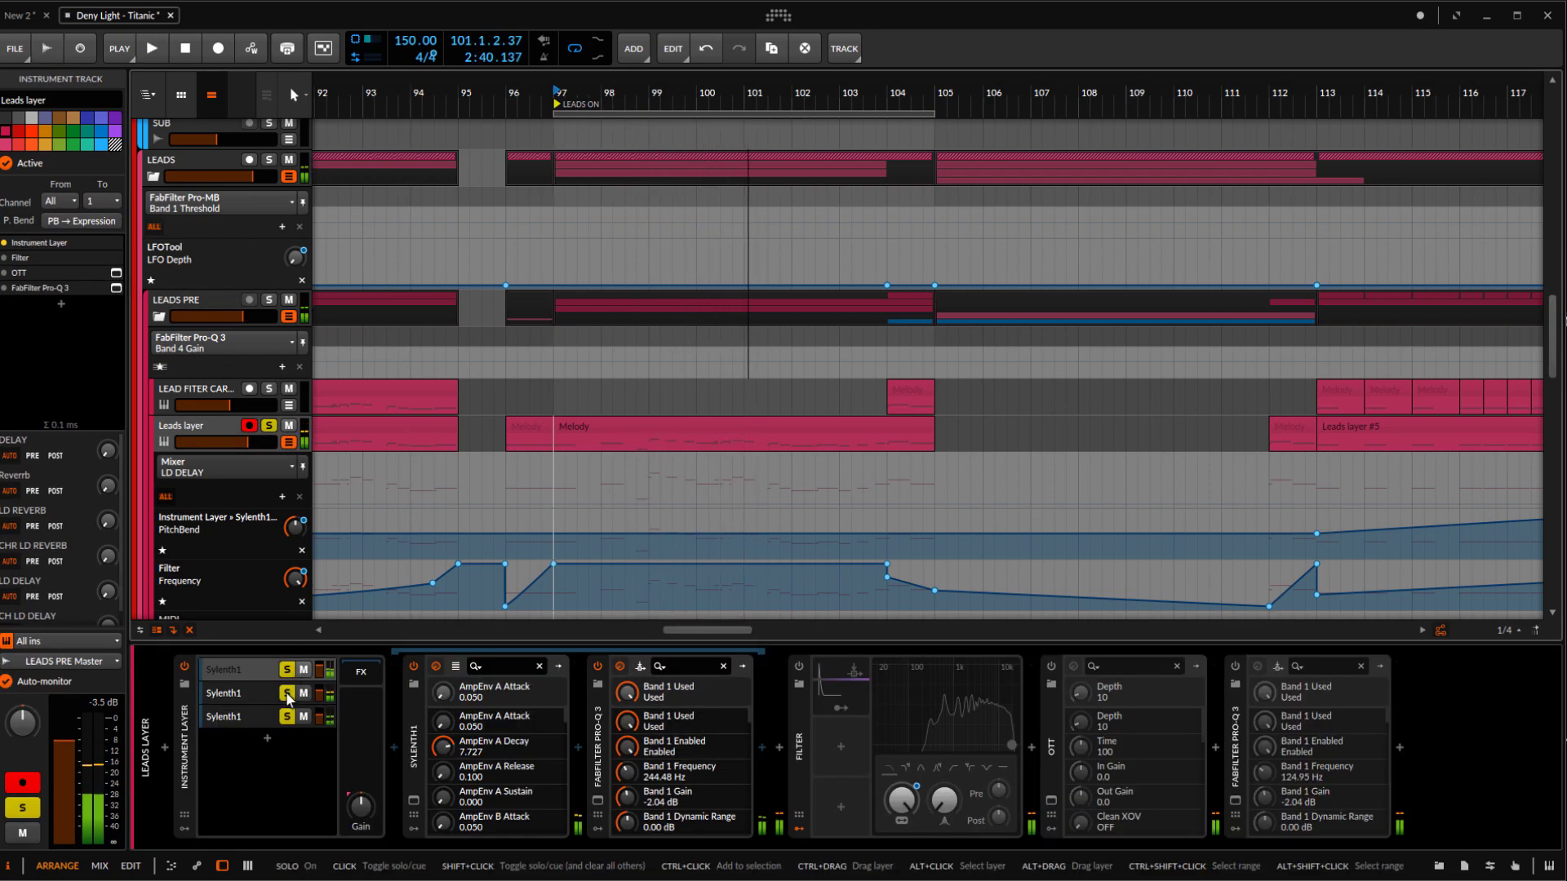
Solo only the first Sylenth1 layer in the Instrument Layer and open its Sylenth1 plugin window
click(237, 667)
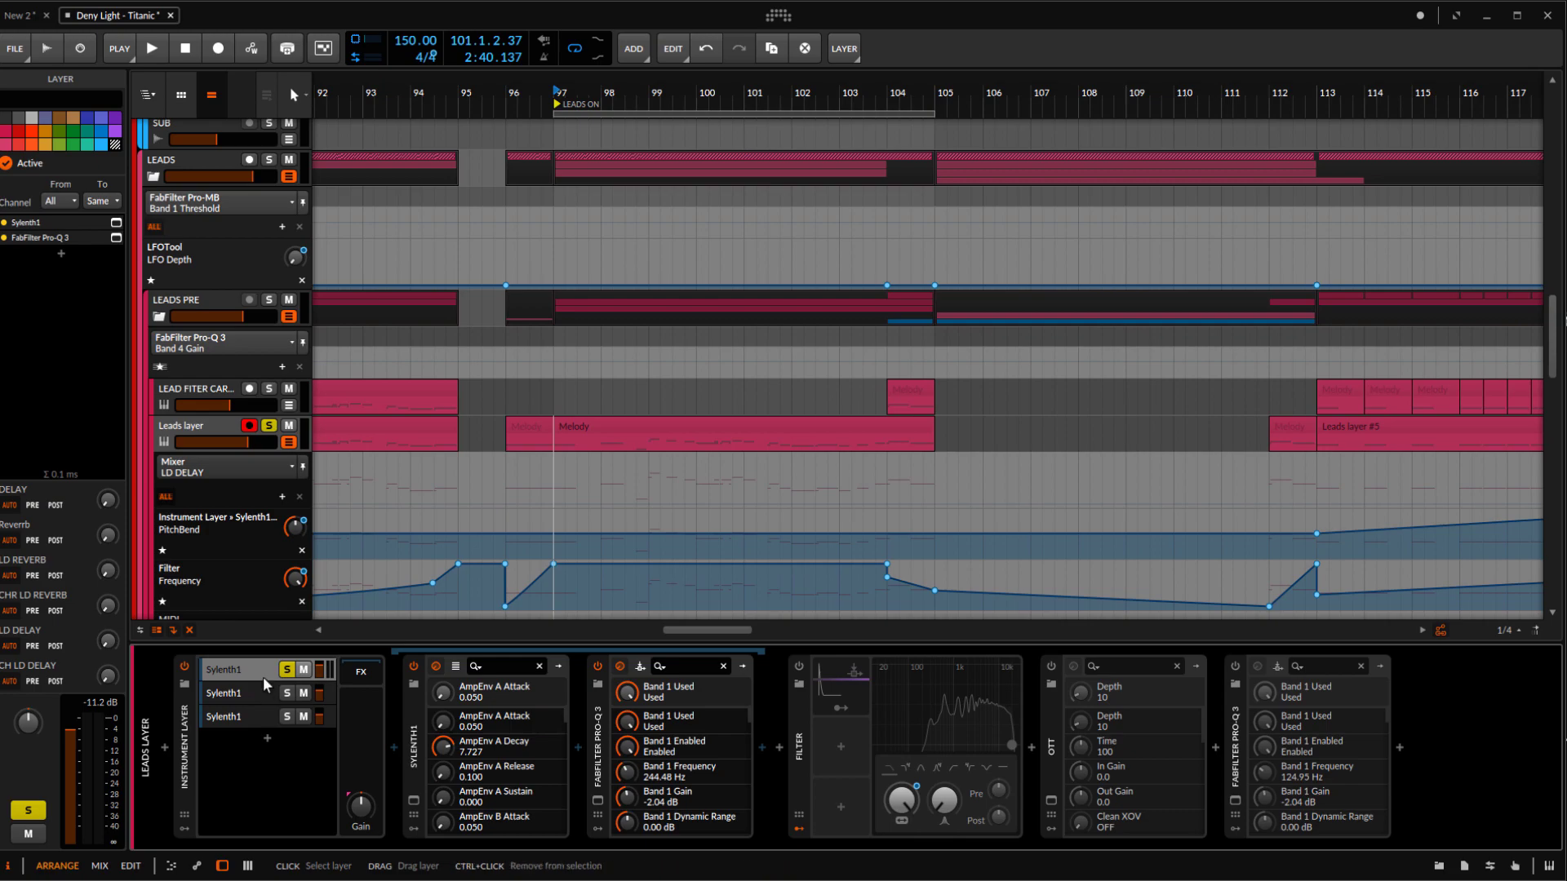
click(287, 694)
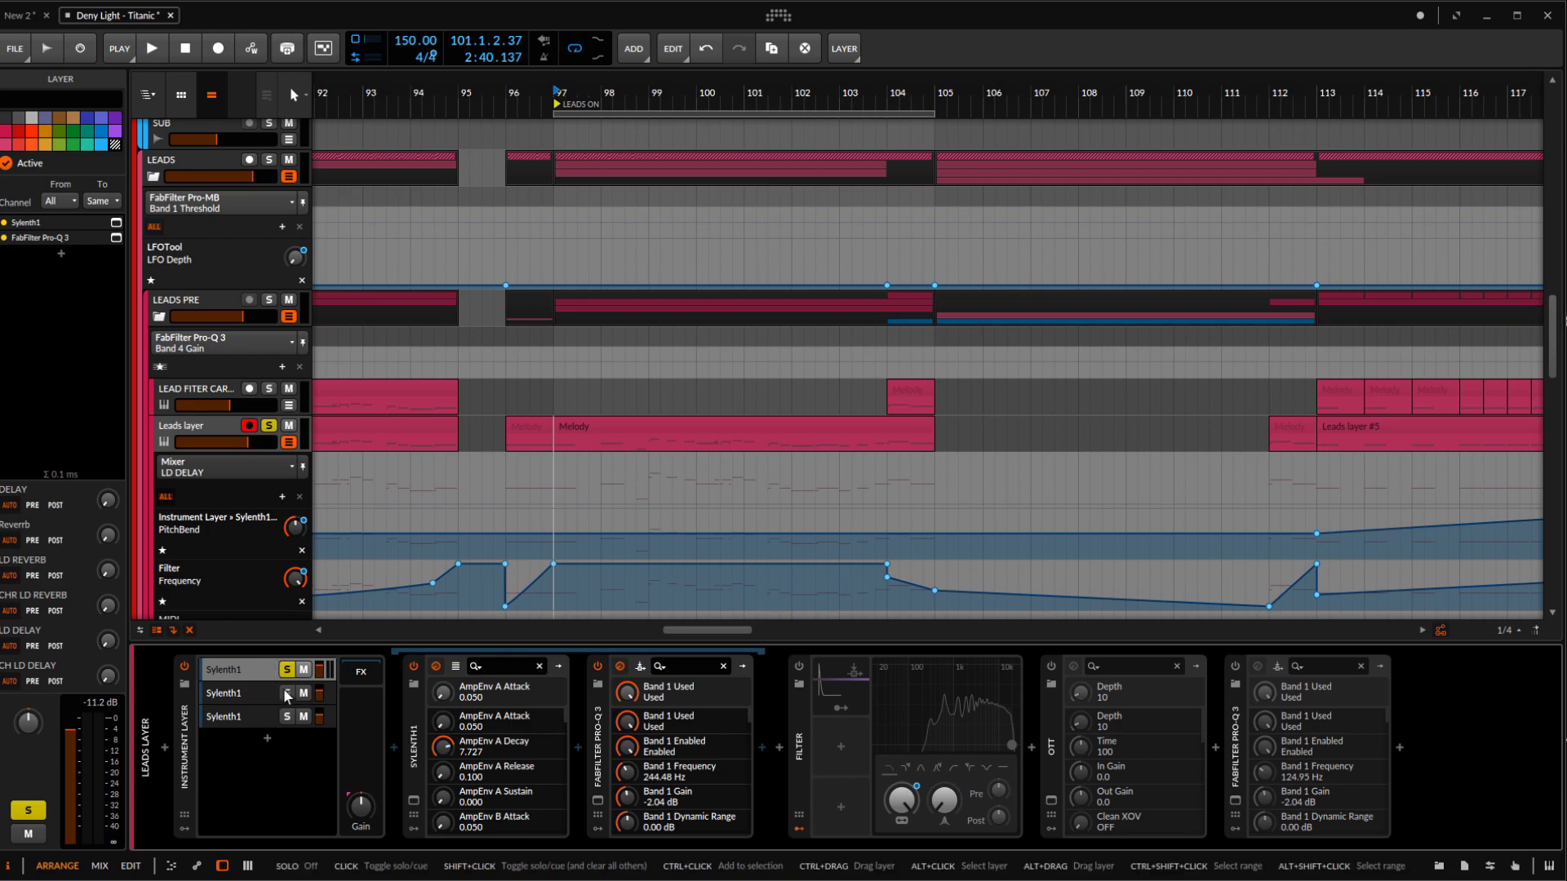
click(287, 693)
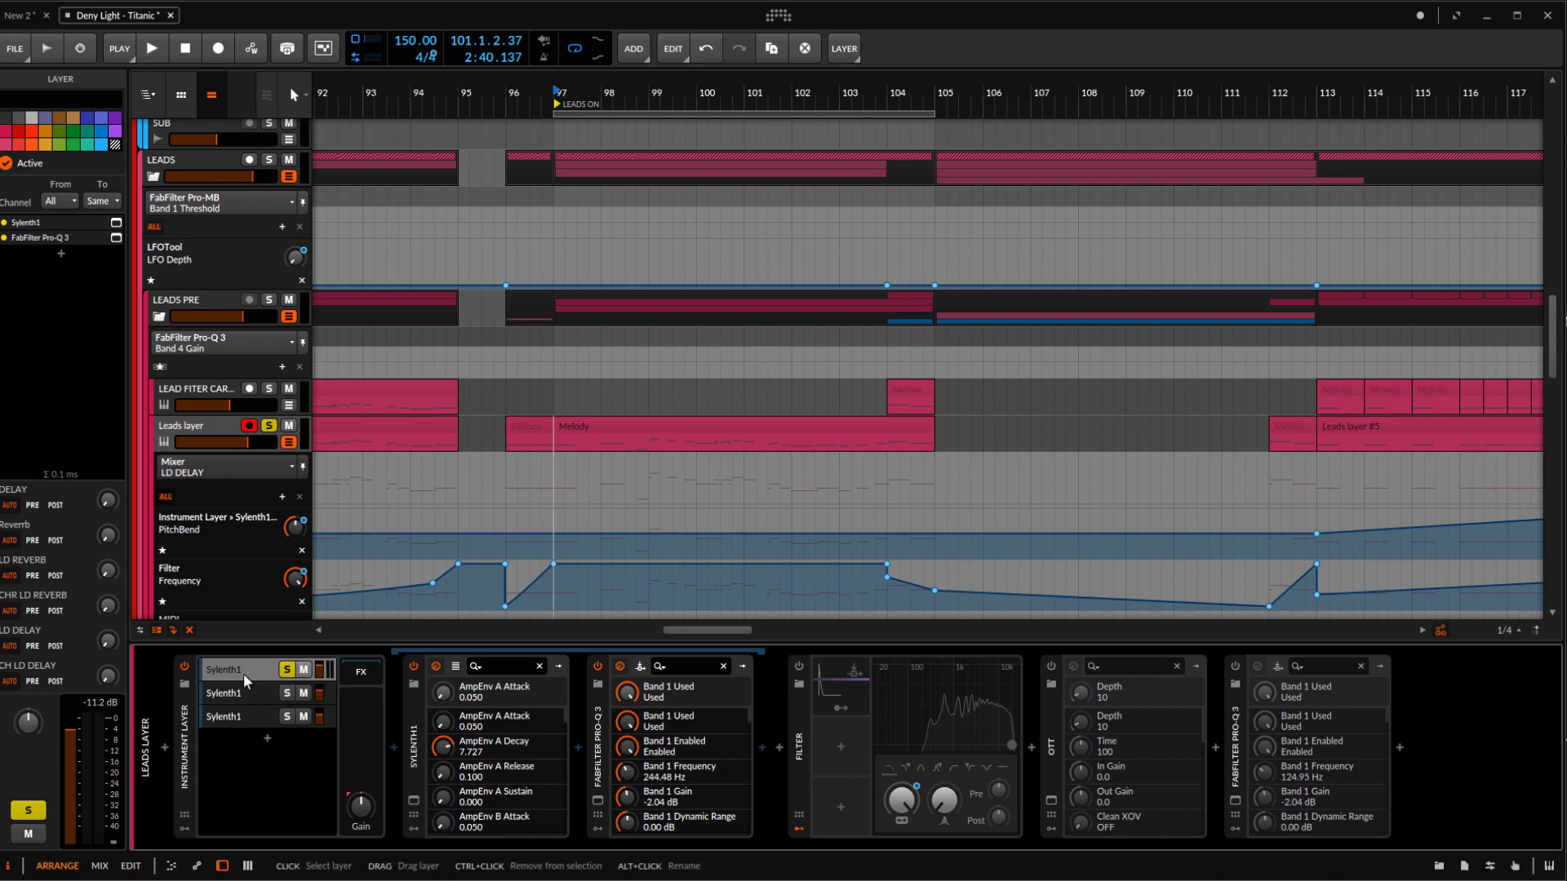
click(413, 802)
drag(640, 170, 815, 167)
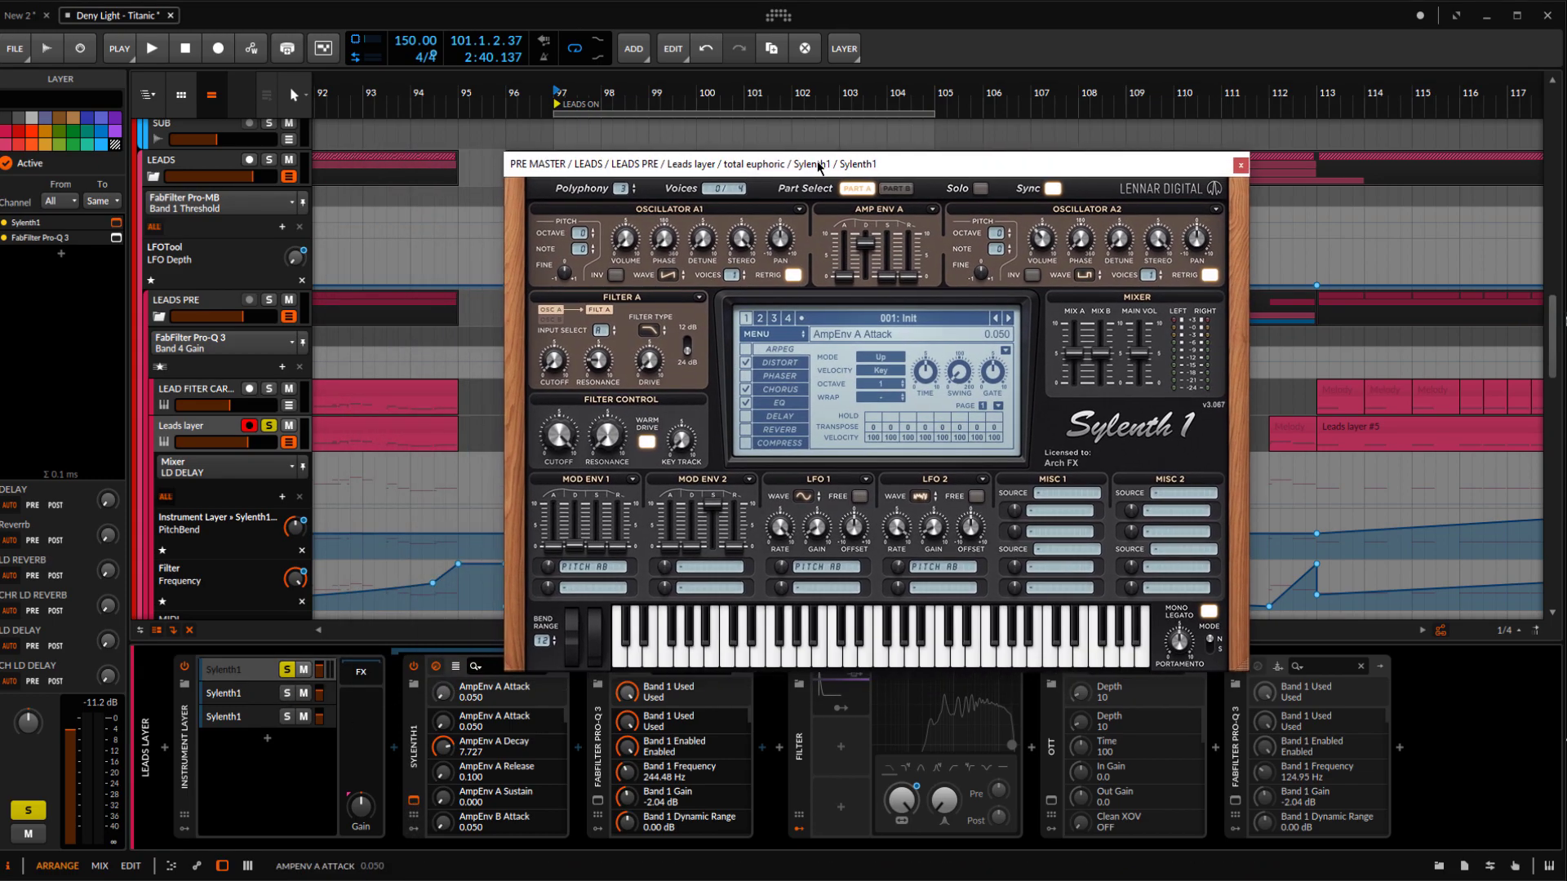
Audition the first Sylenth1 layer and examine Part B of its patch
click(228, 671)
key(space)
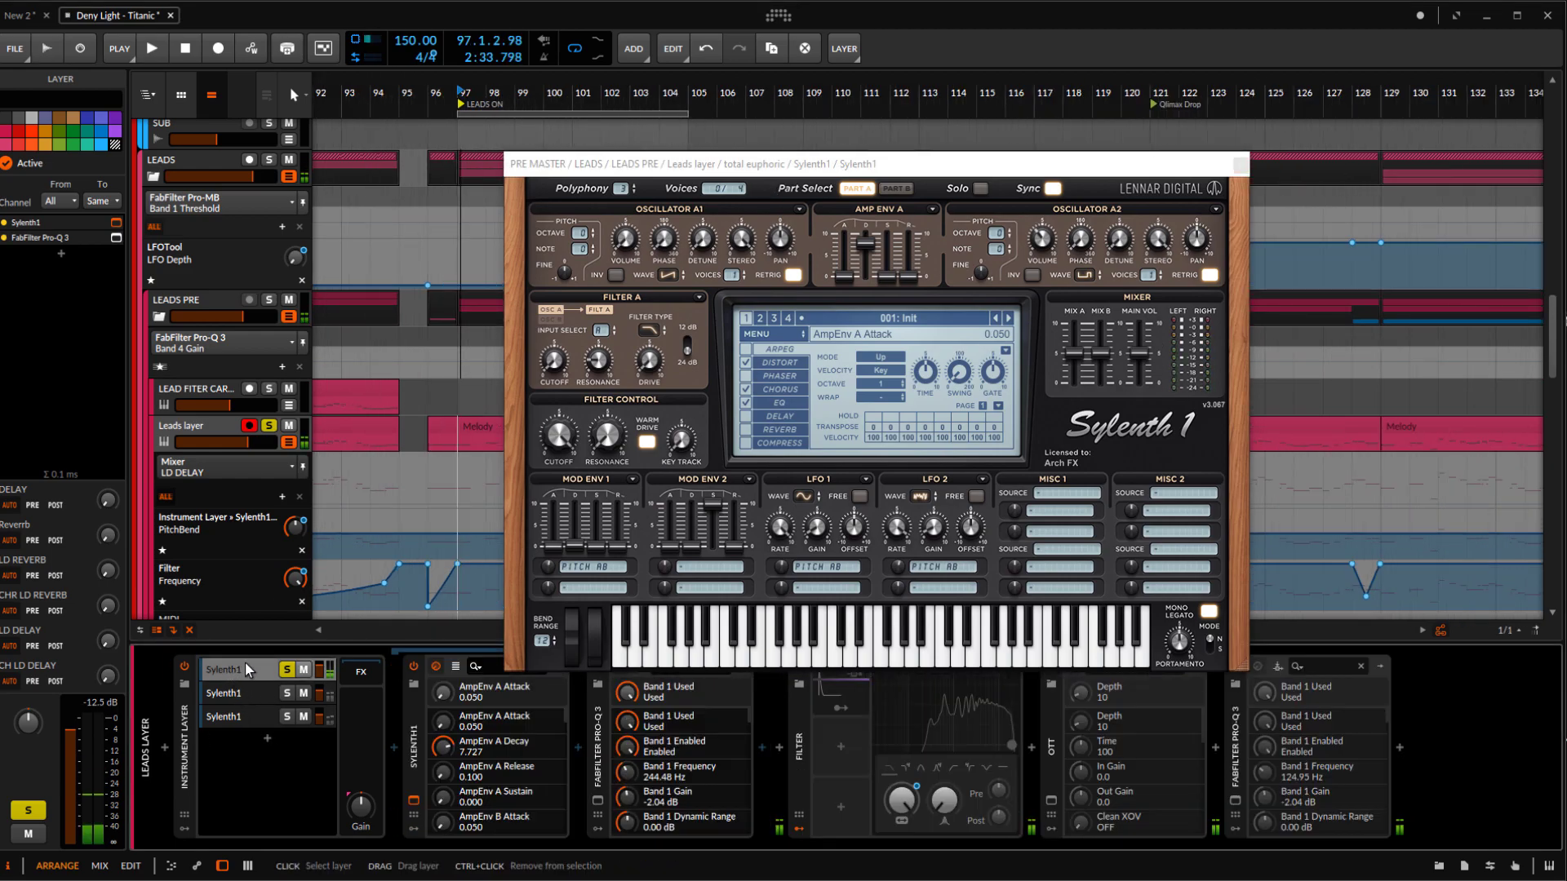
scroll(691, 391, up, 2)
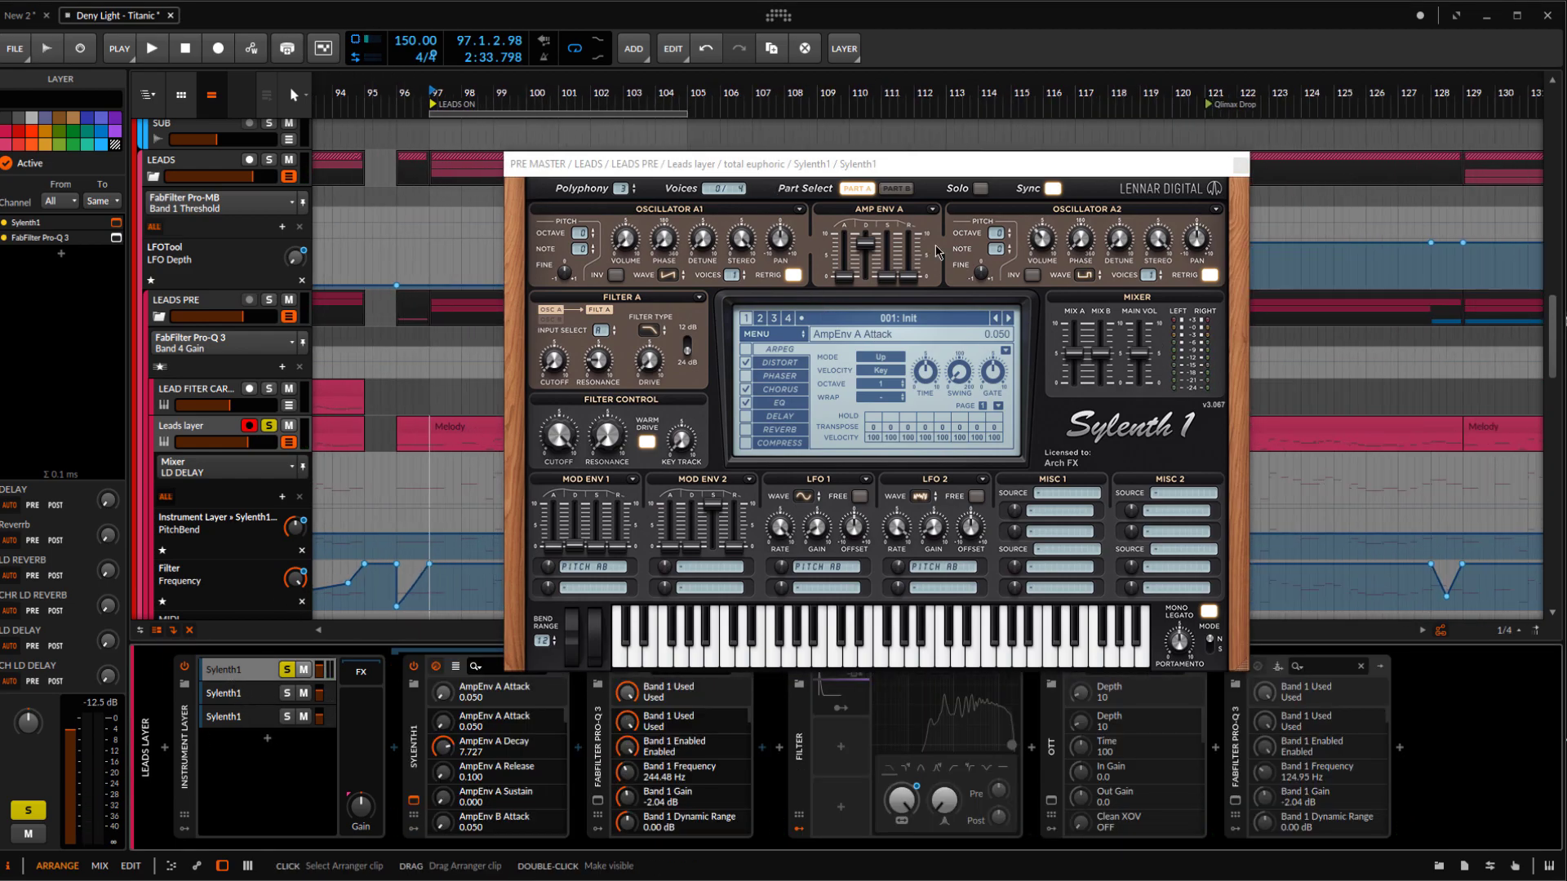
click(897, 190)
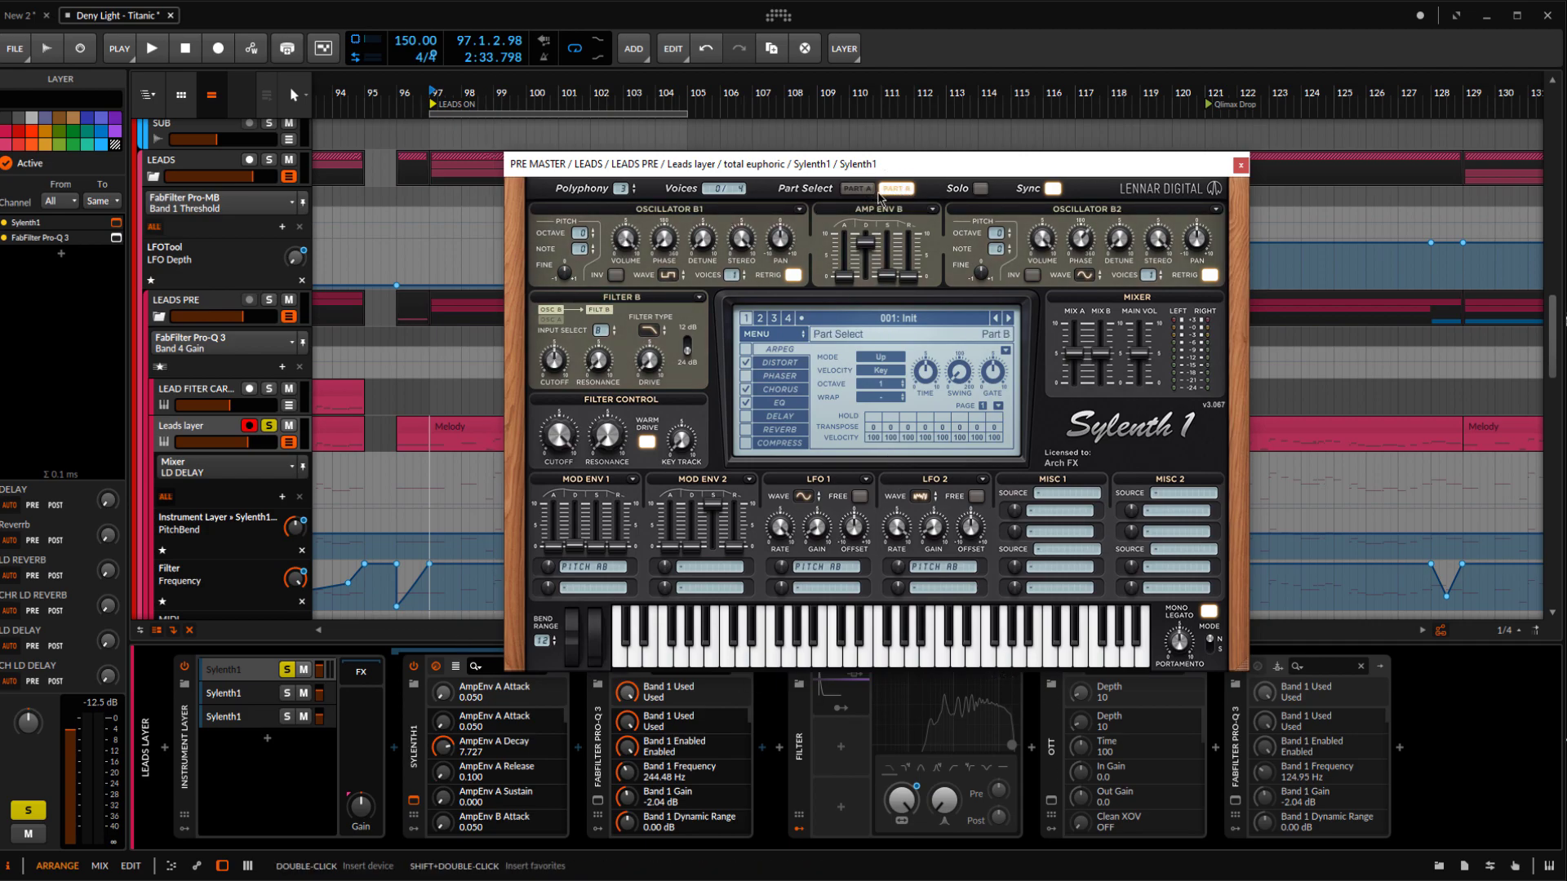
key(space)
key(space)
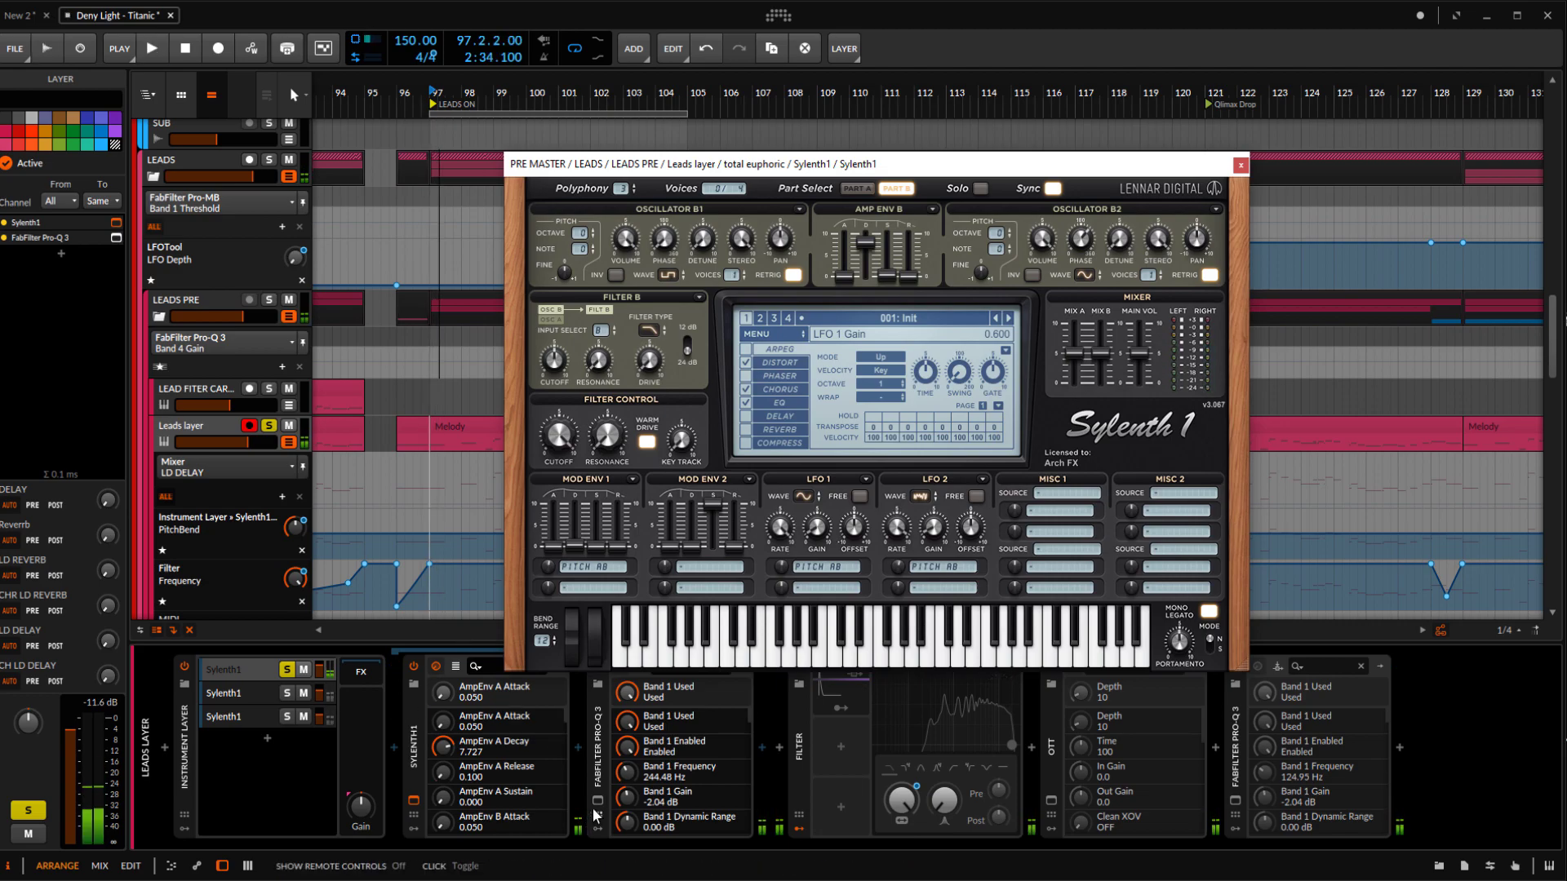
Examine the first layer's FabFilter Pro-Q 3 low-cut and high-cut bands while auditioning it, and close both plugin windows
click(597, 802)
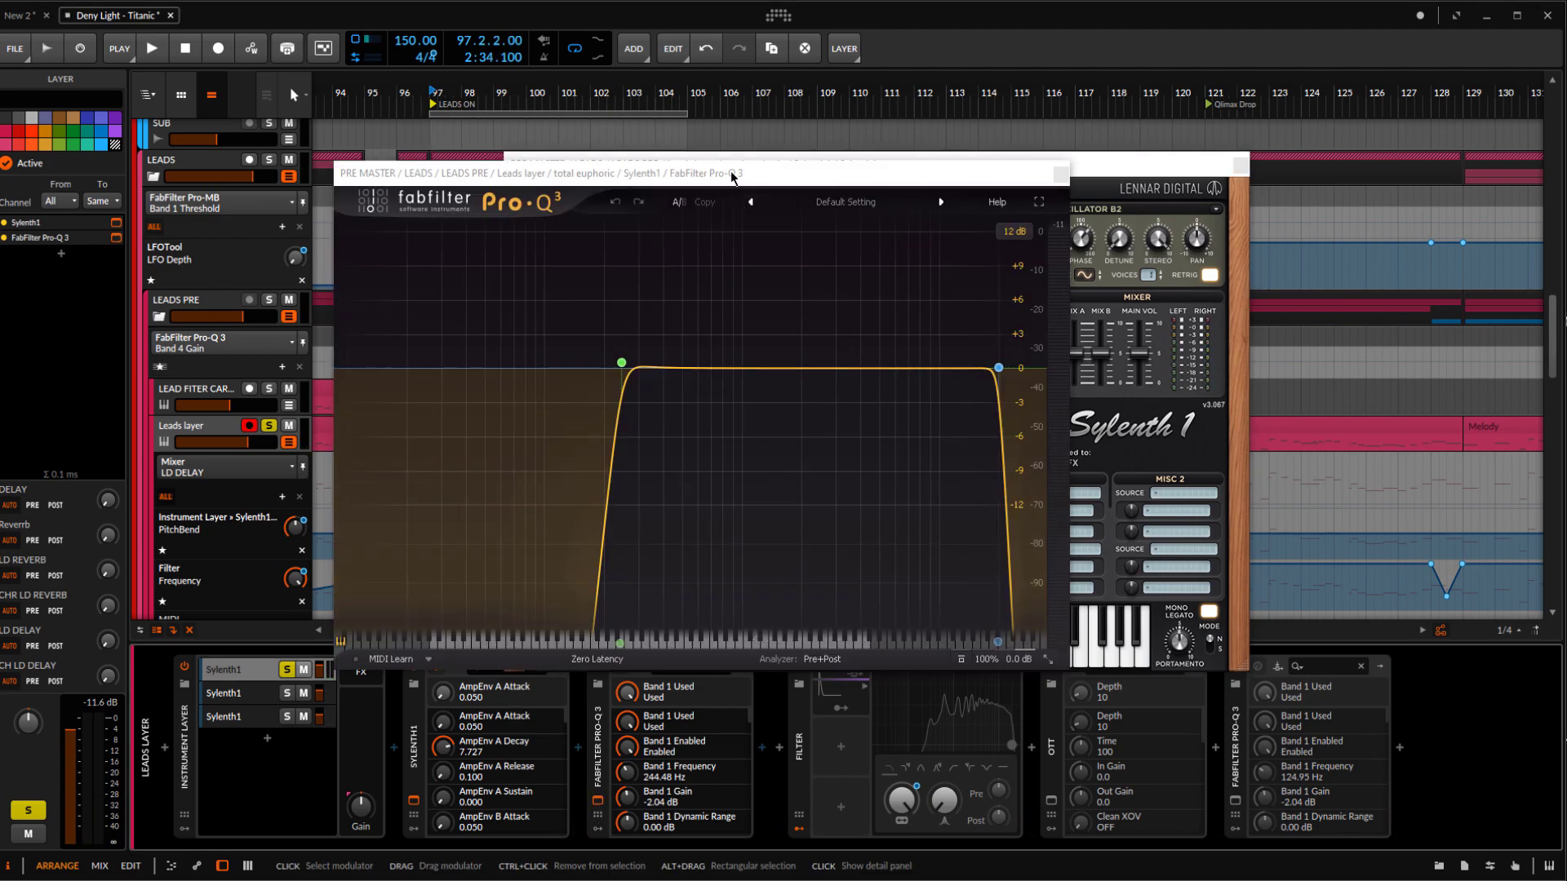
drag(732, 177, 874, 191)
mouse_move(799, 363)
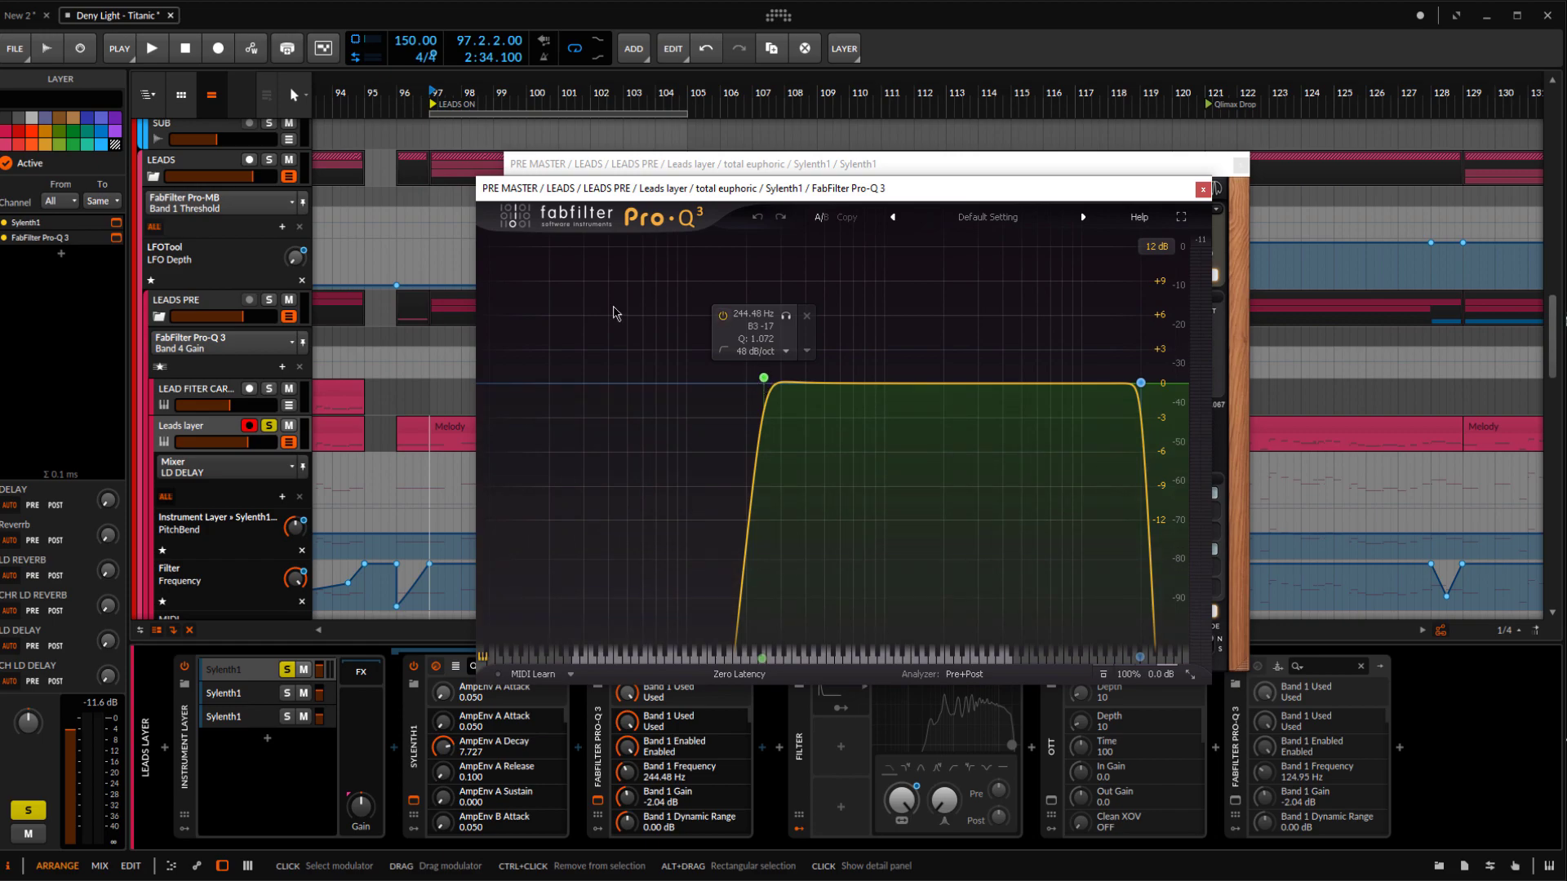
key(space)
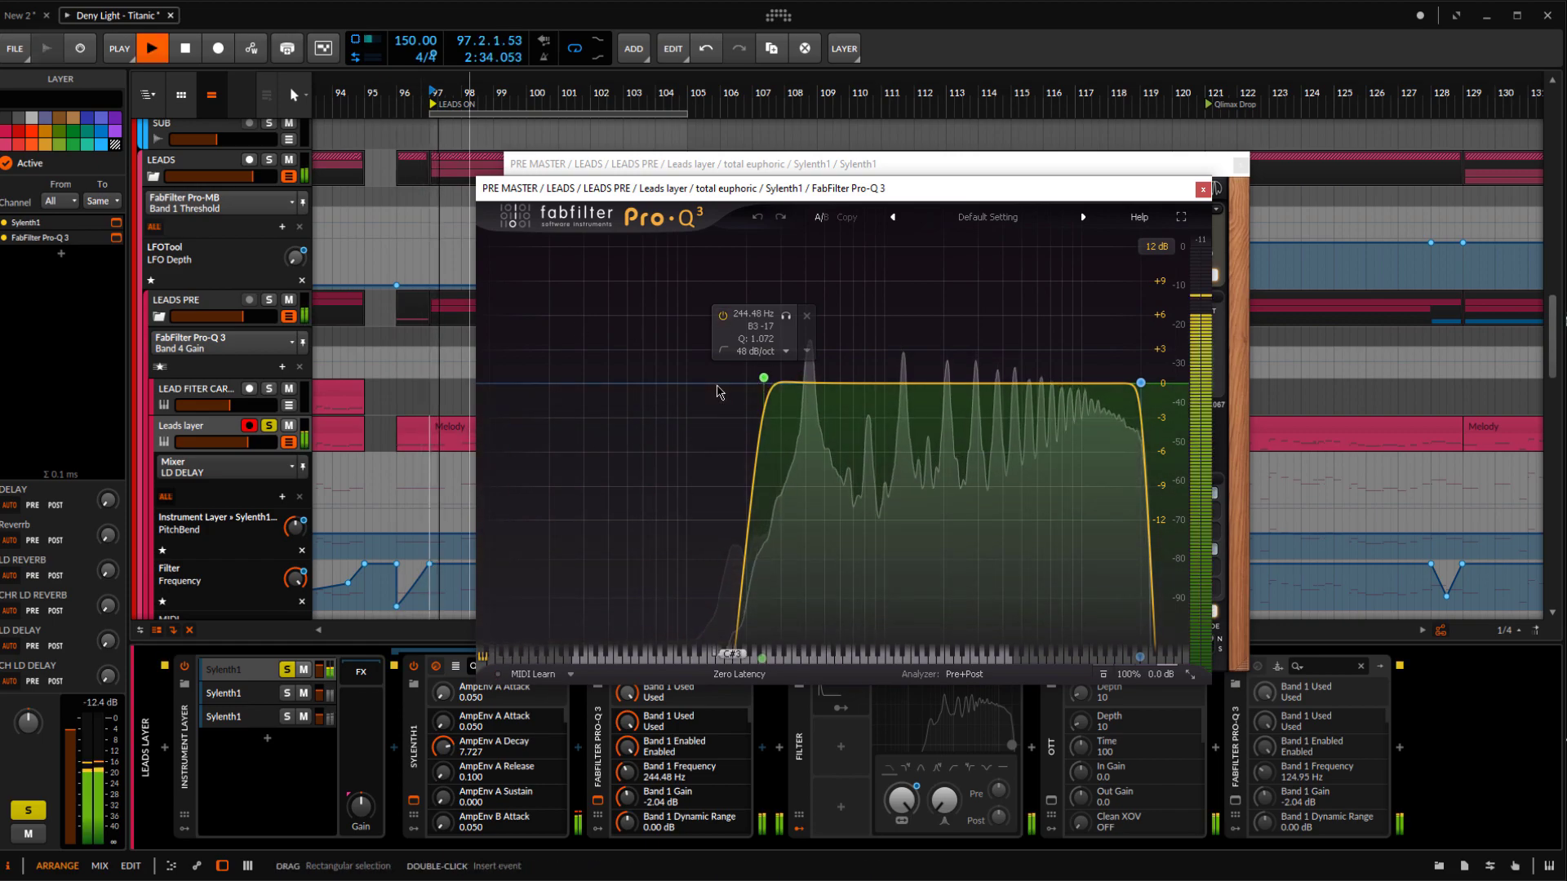
key(space)
mouse_move(1149, 386)
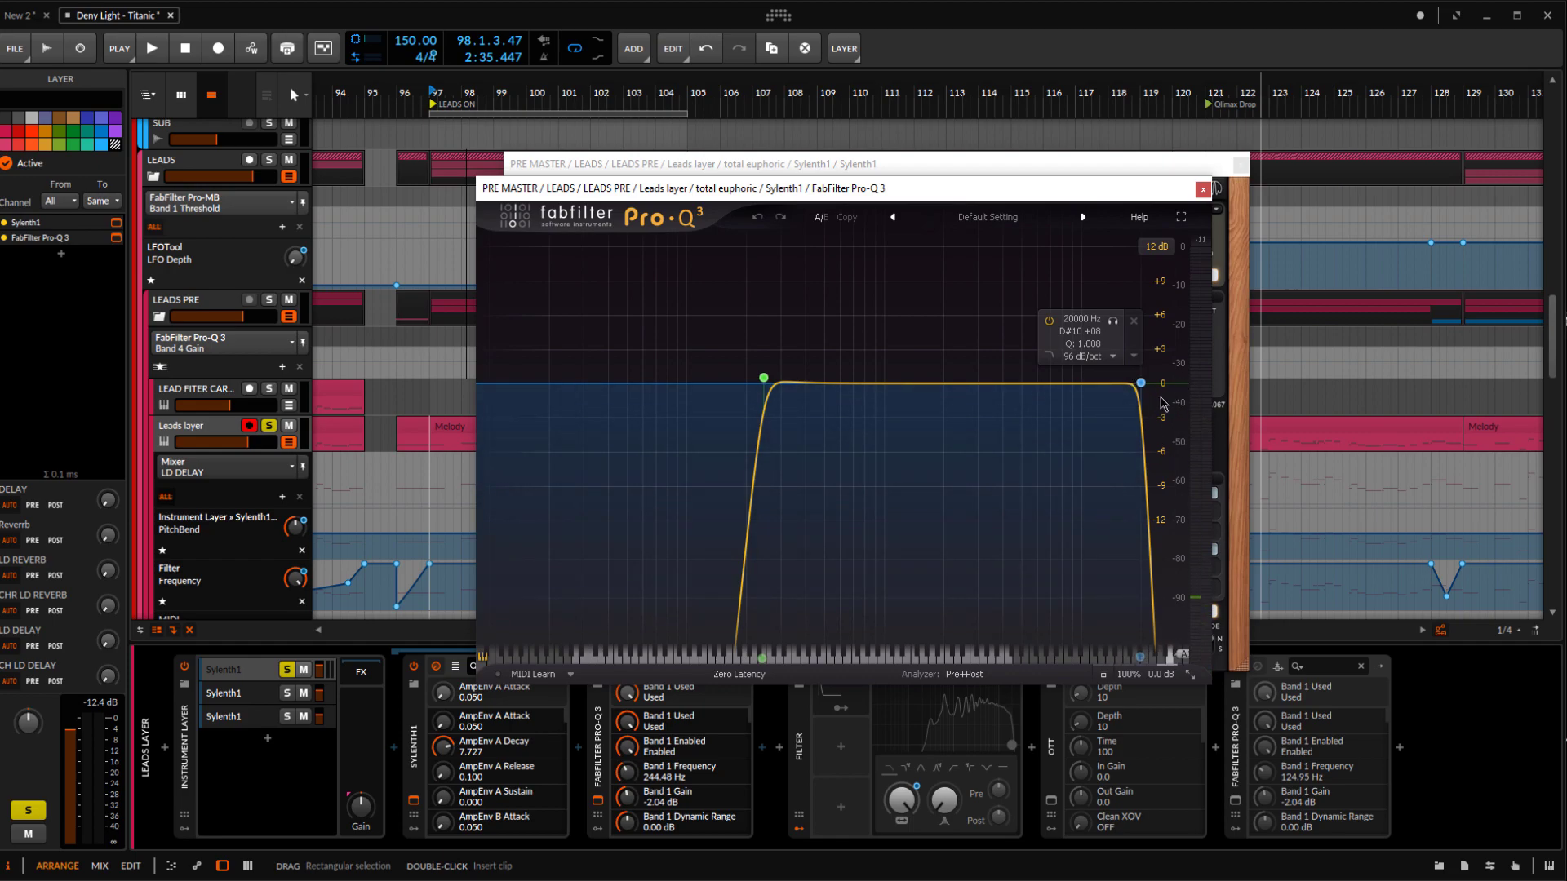
click(1203, 189)
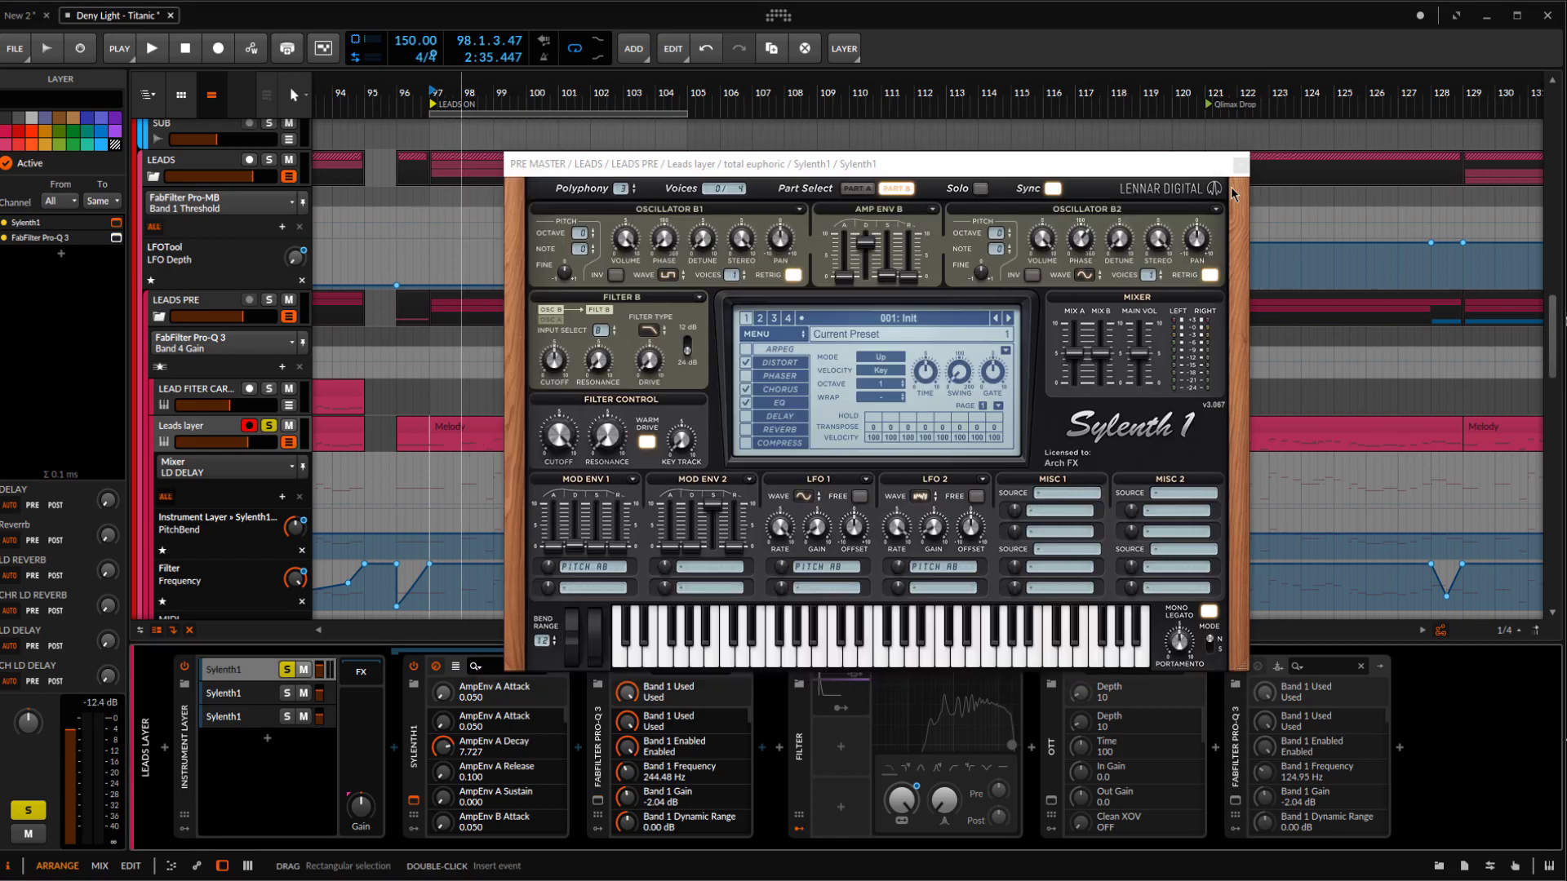
click(1239, 165)
Solo only the second Sylenth1 layer in the Instrument Layer and open its Sylenth1 plugin window
click(284, 693)
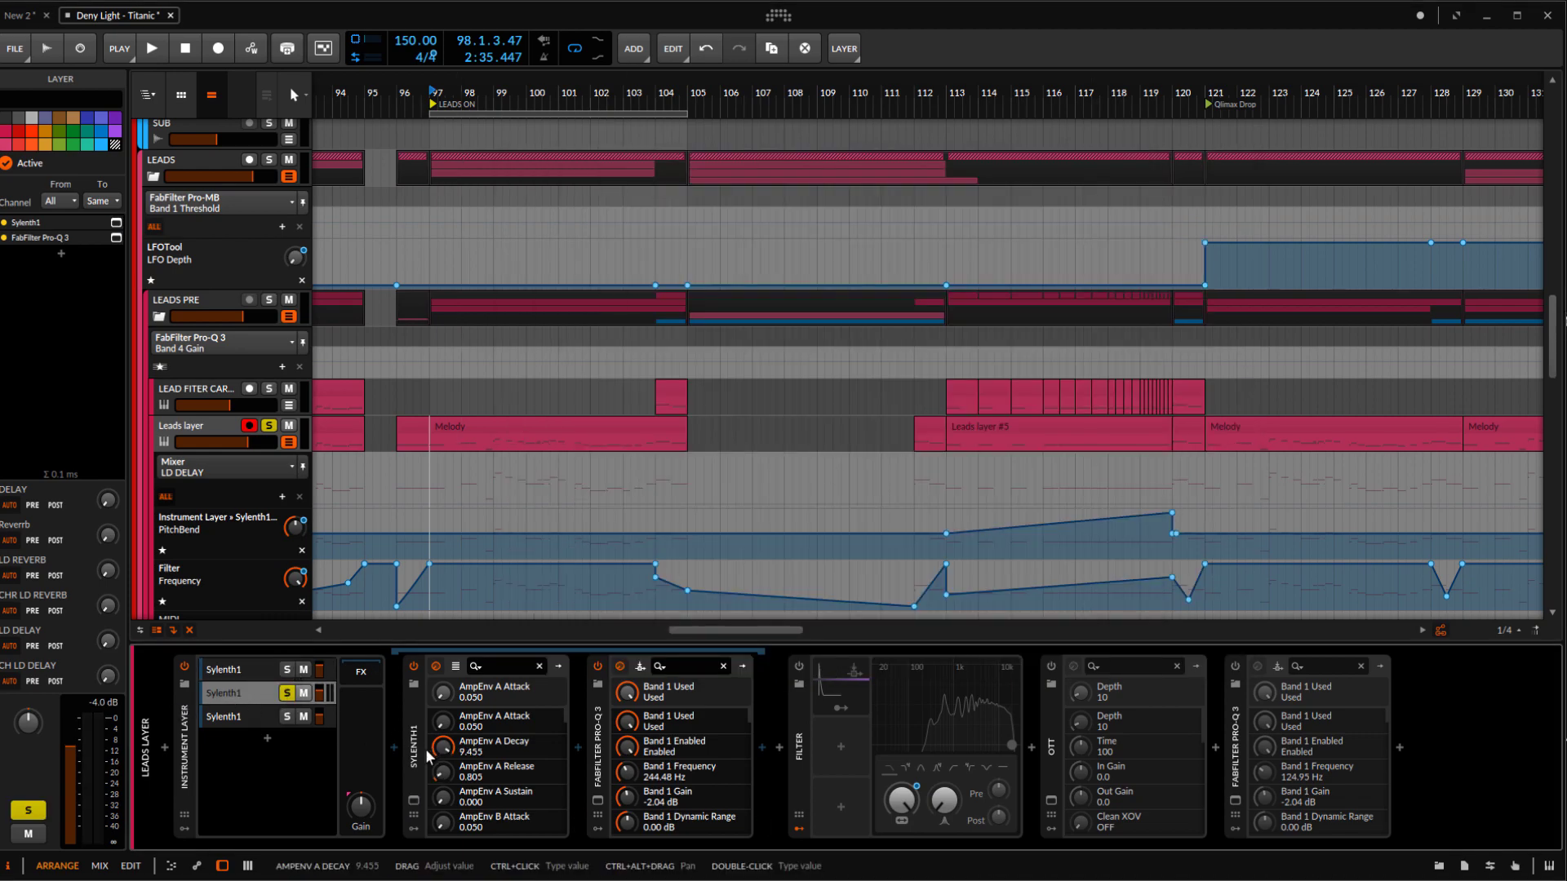
click(251, 692)
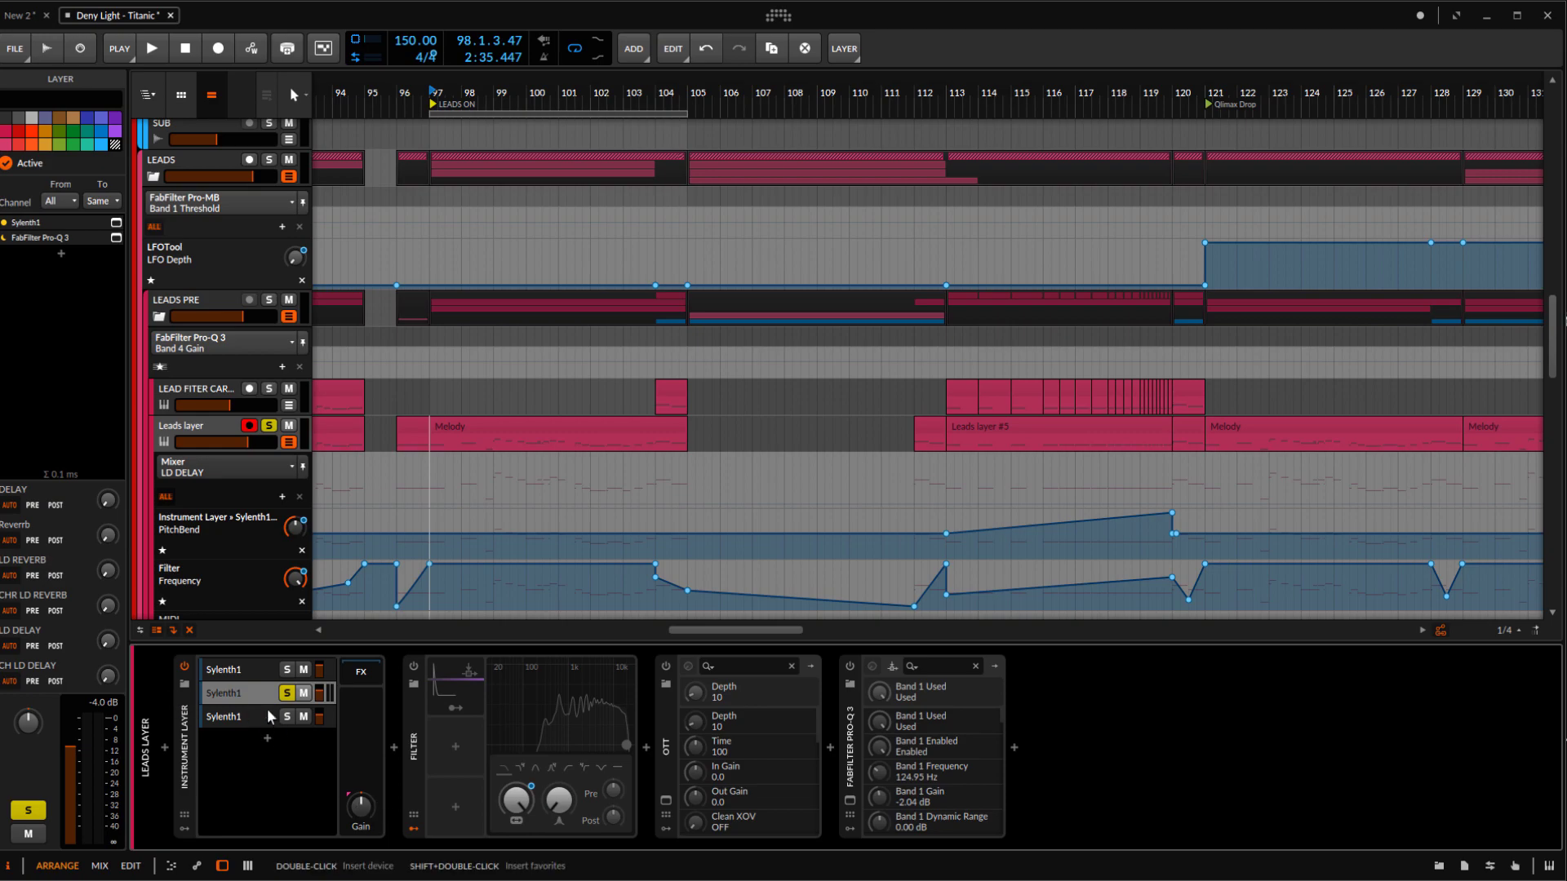
click(241, 696)
click(246, 696)
click(249, 696)
click(414, 800)
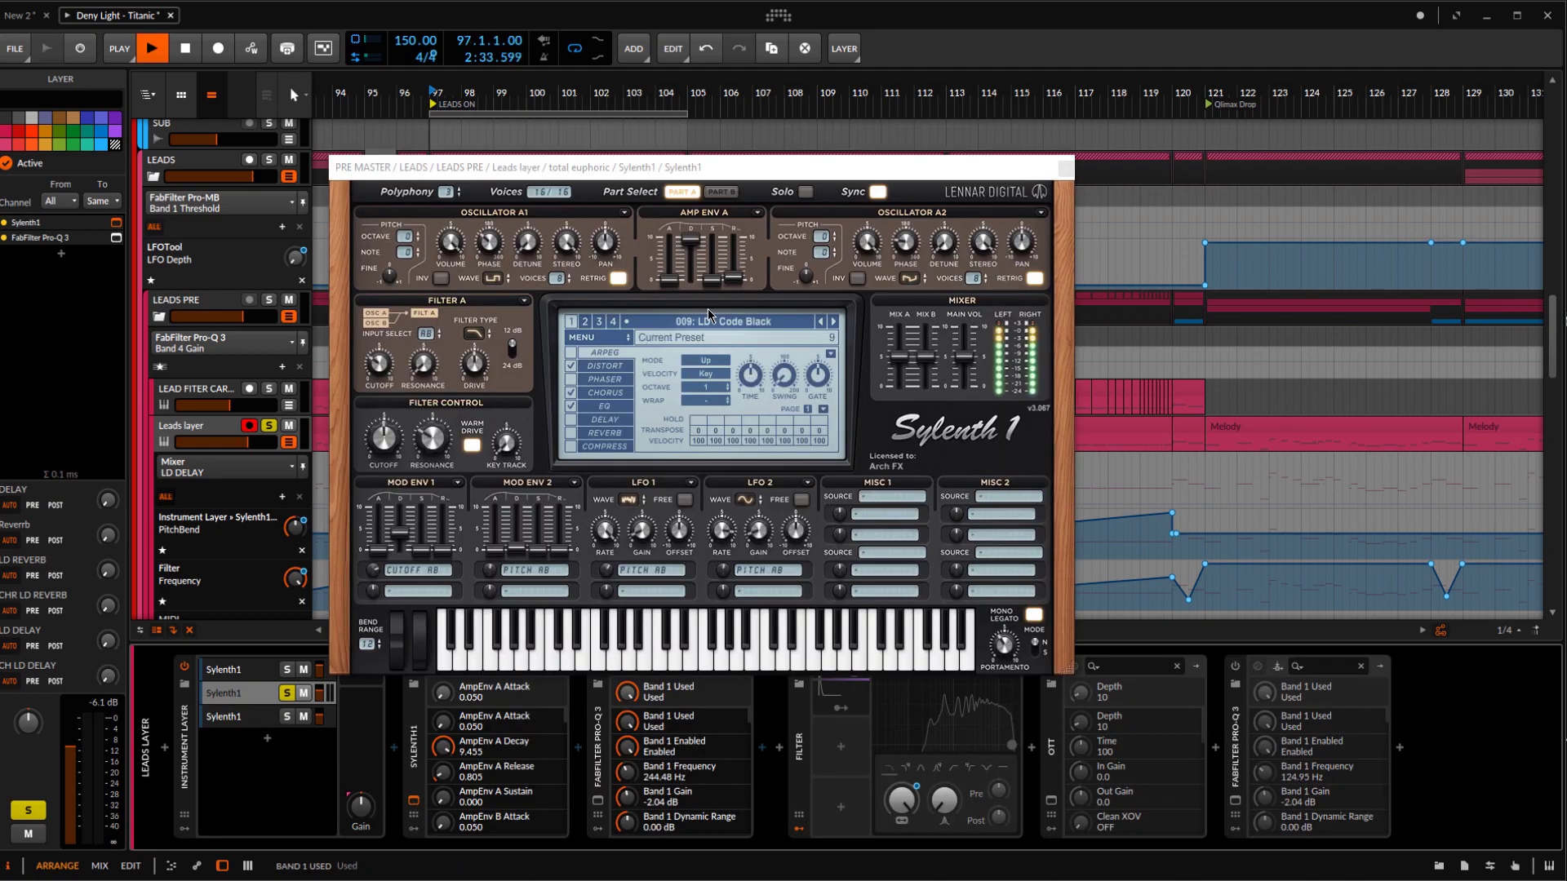
drag(778, 171, 885, 201)
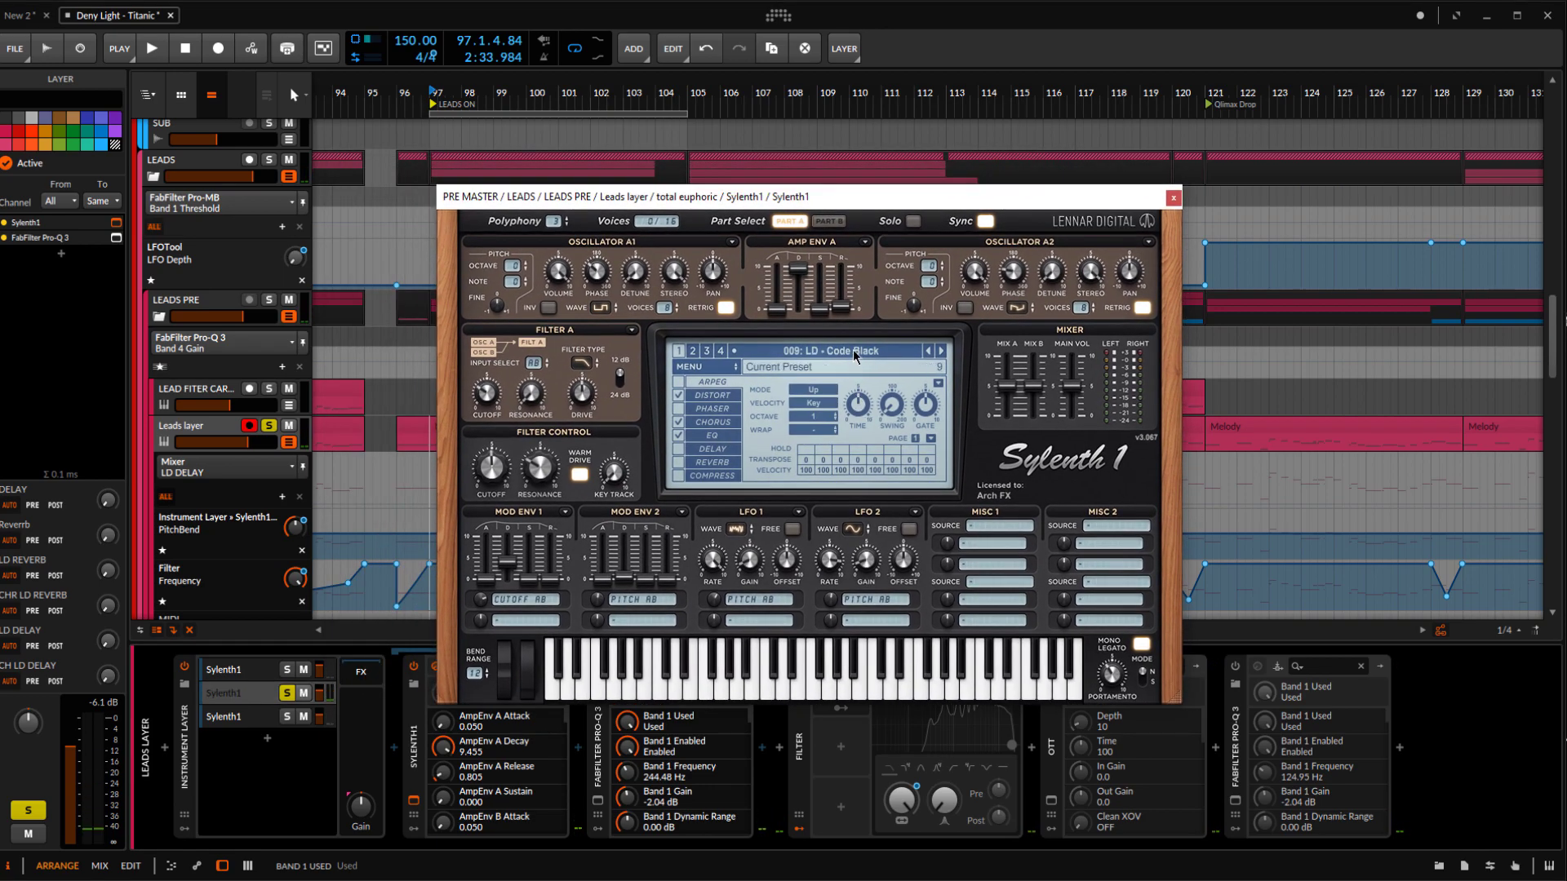
Look up the second layer's LD - Code Black preset in the preset list and audition the layer's Part A patch
click(854, 354)
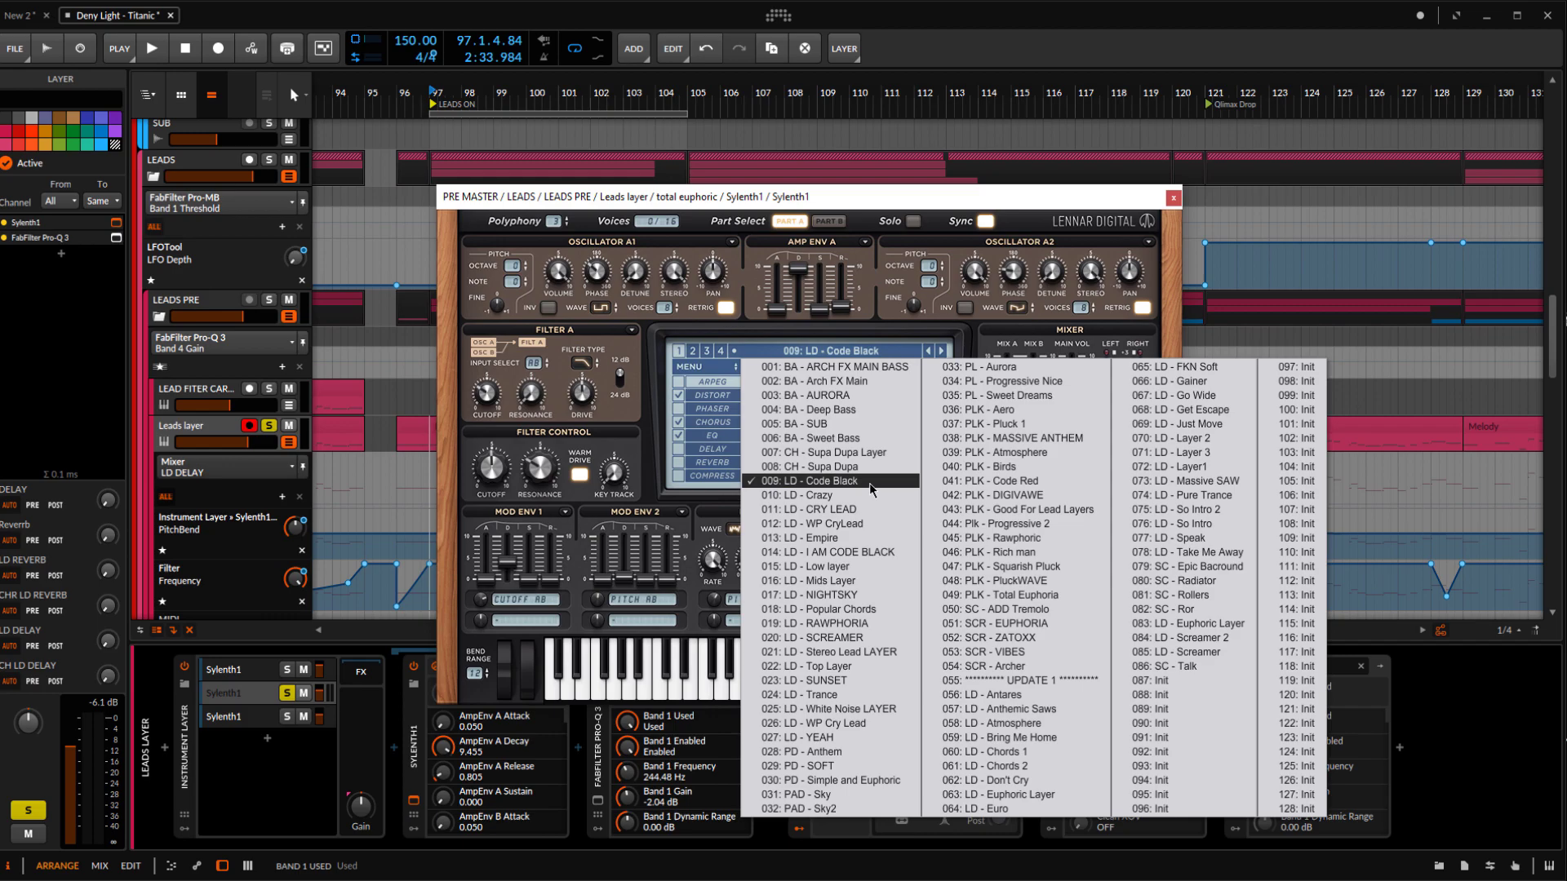
click(851, 200)
key(space)
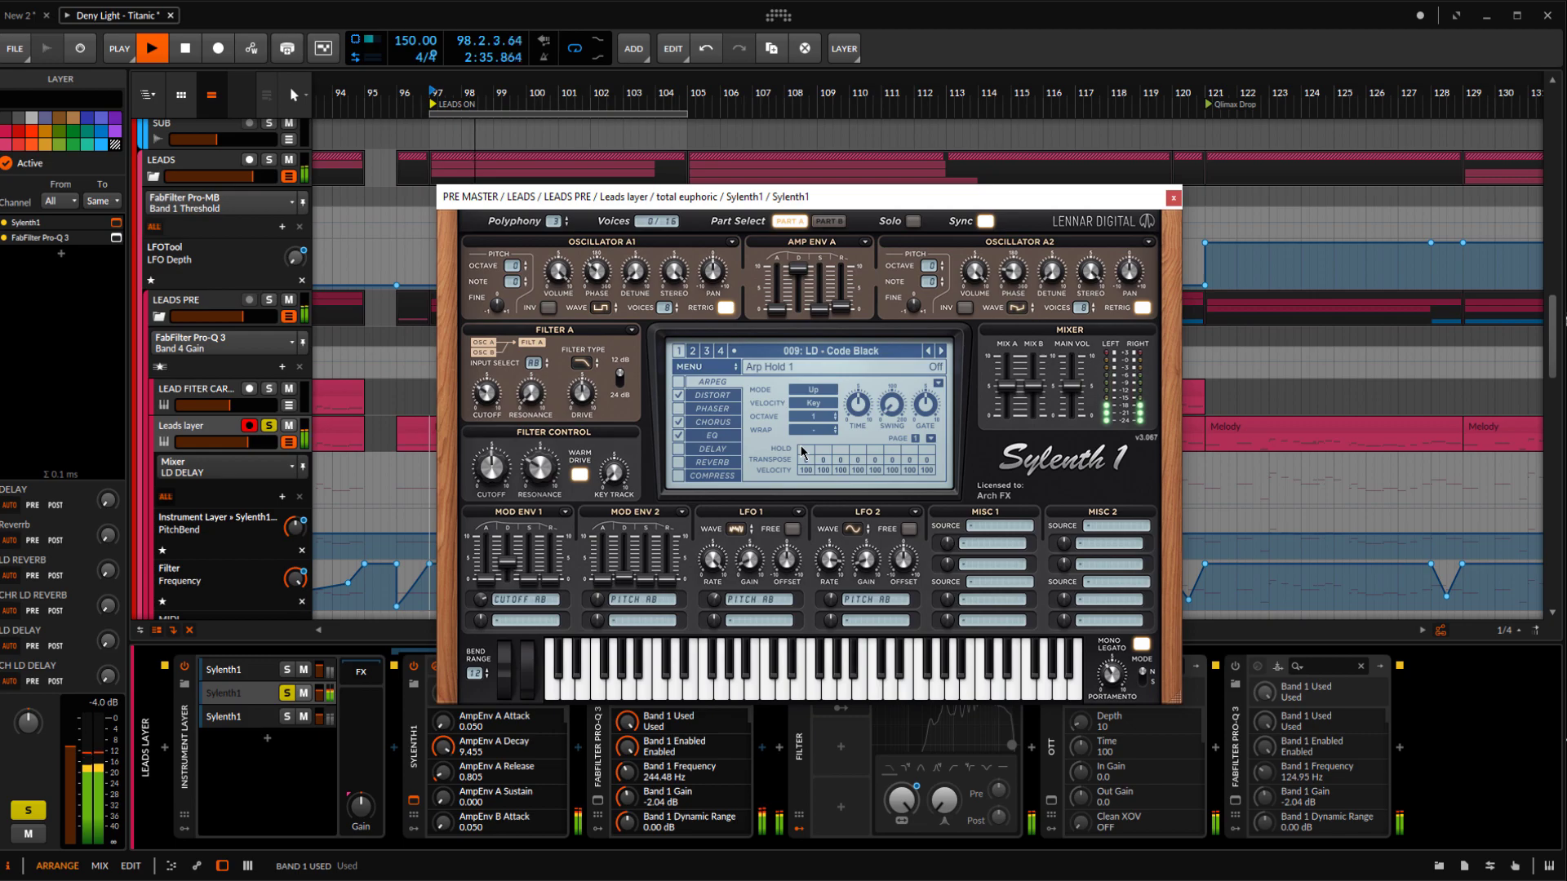
key(space)
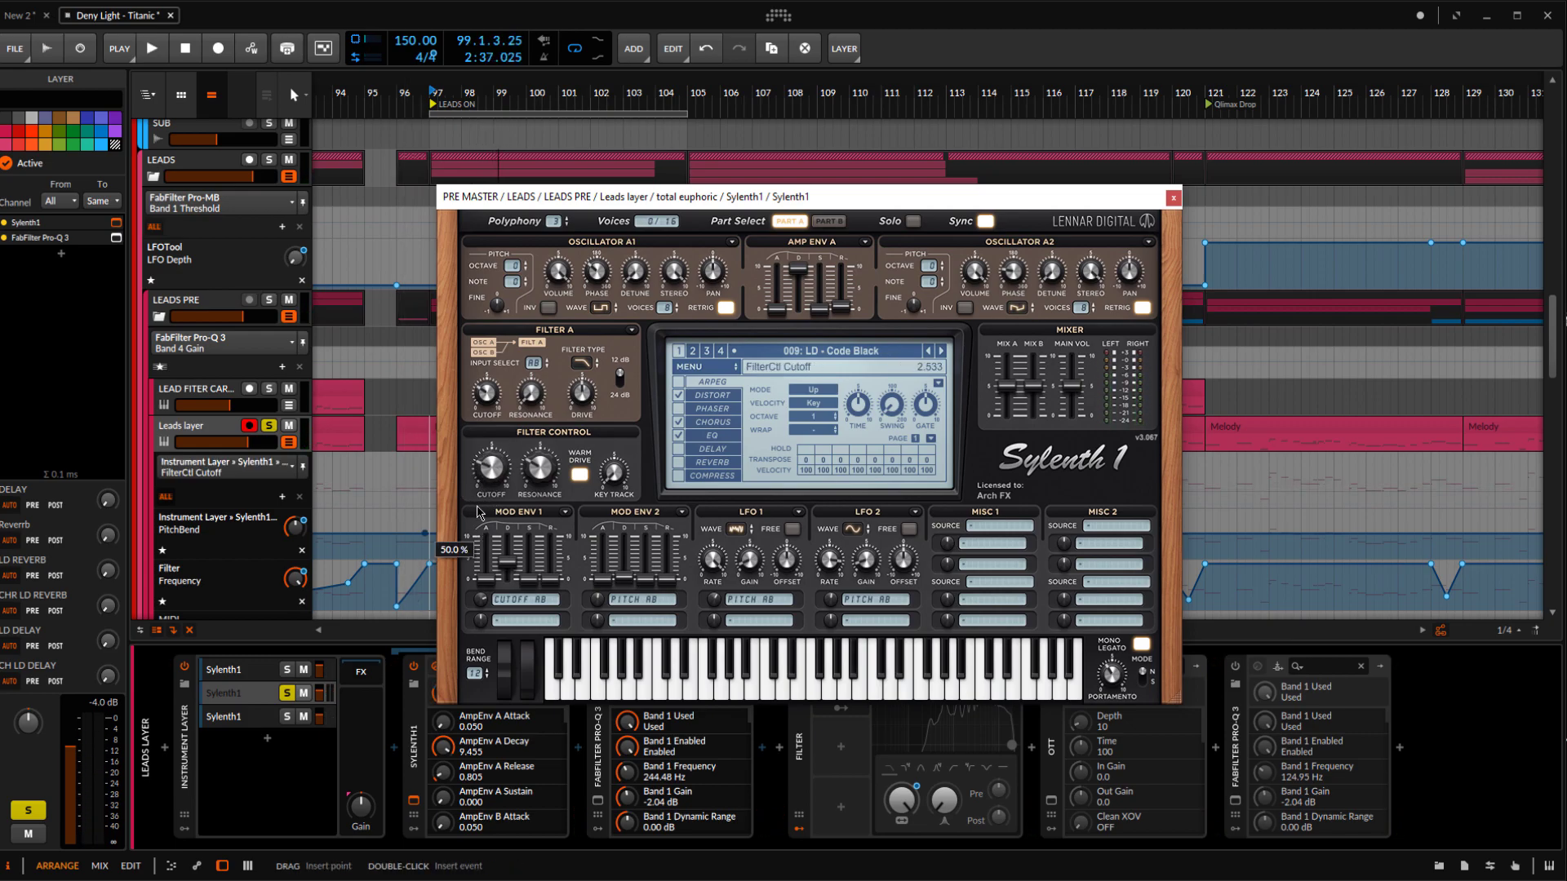
key(space)
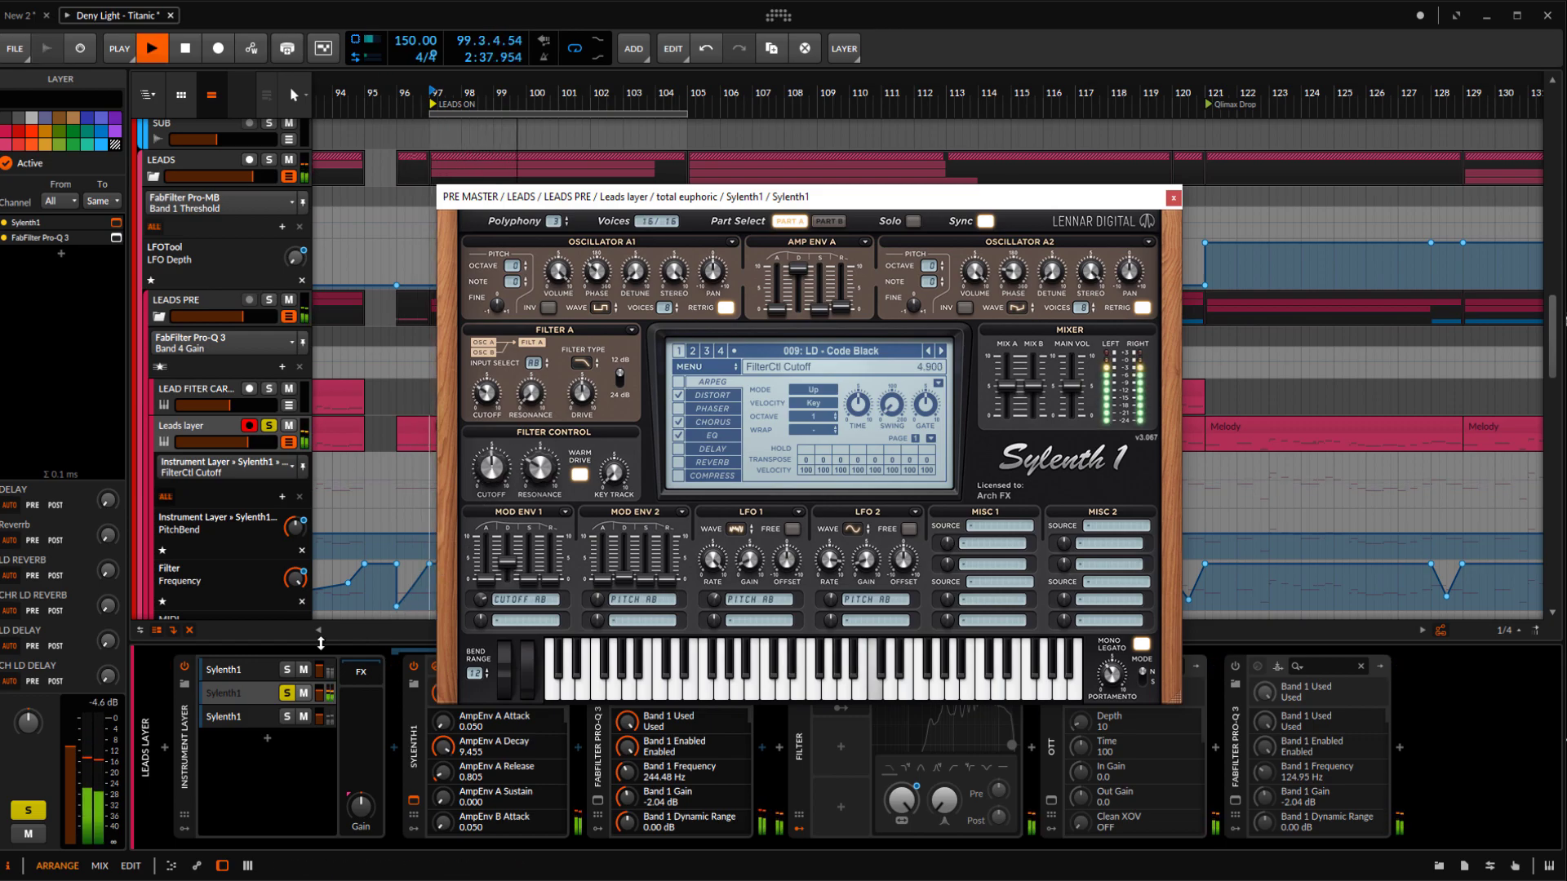
key(space)
Compare the second Sylenth1 layer alone and combined with the first by toggling the first layer's solo during playback
click(287, 670)
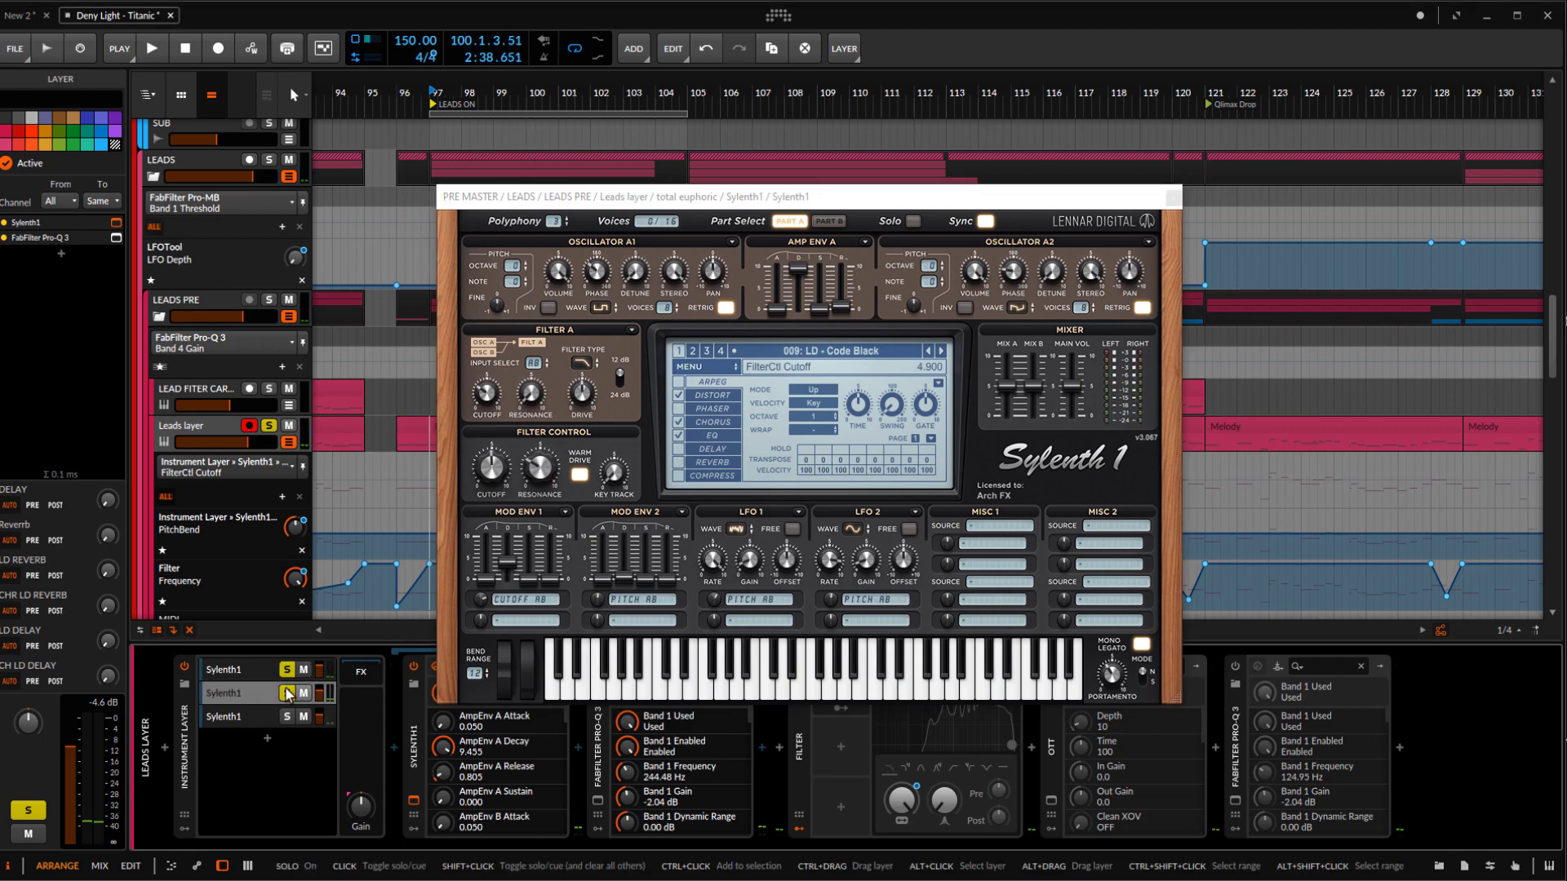
key(space)
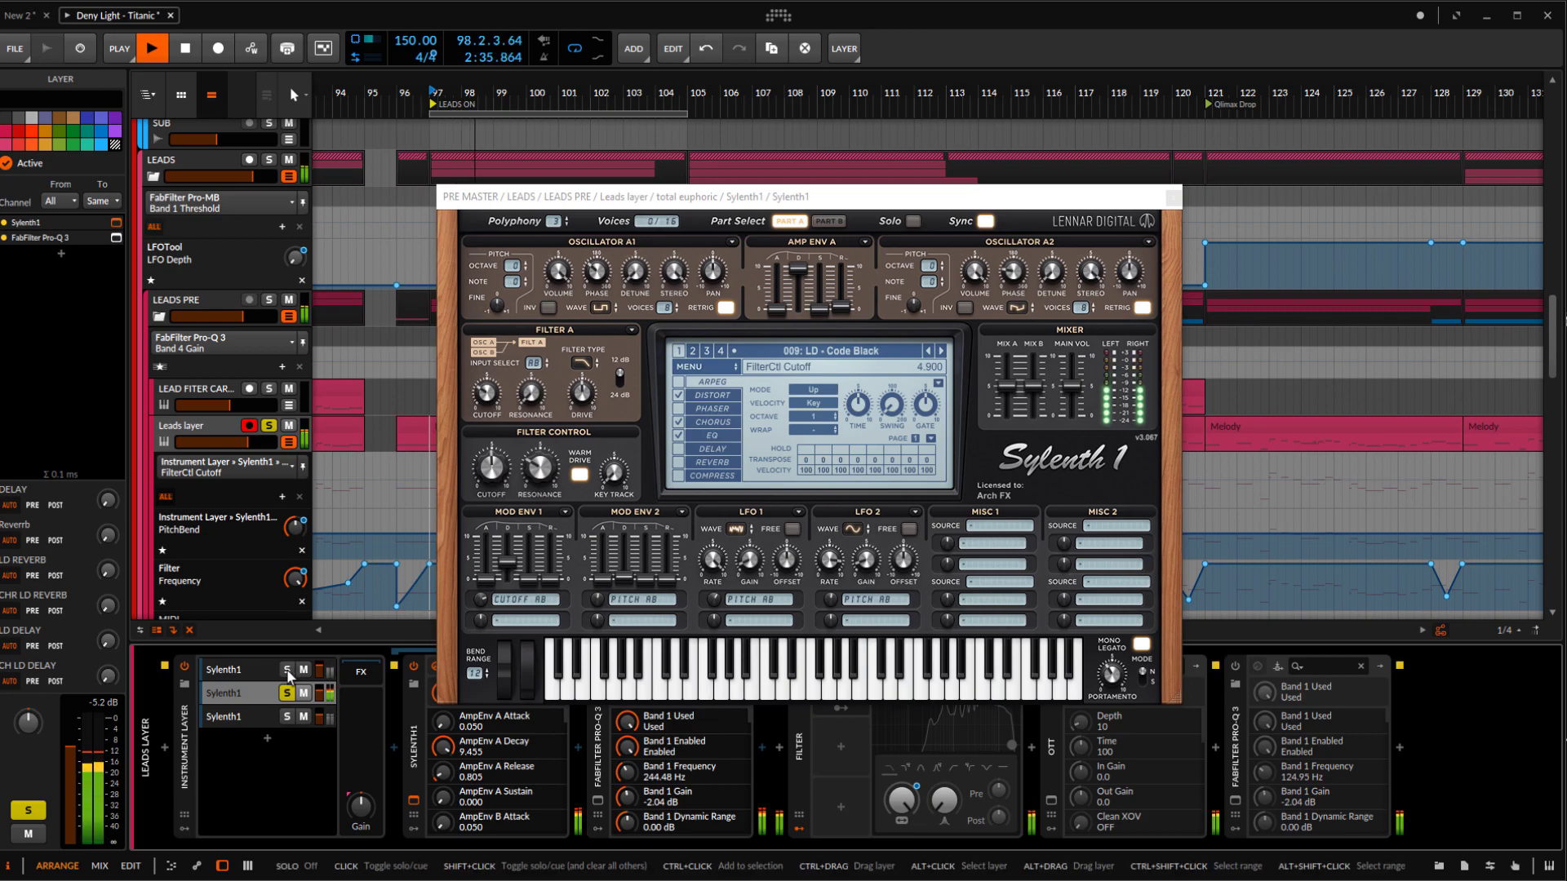
click(287, 670)
click(287, 670)
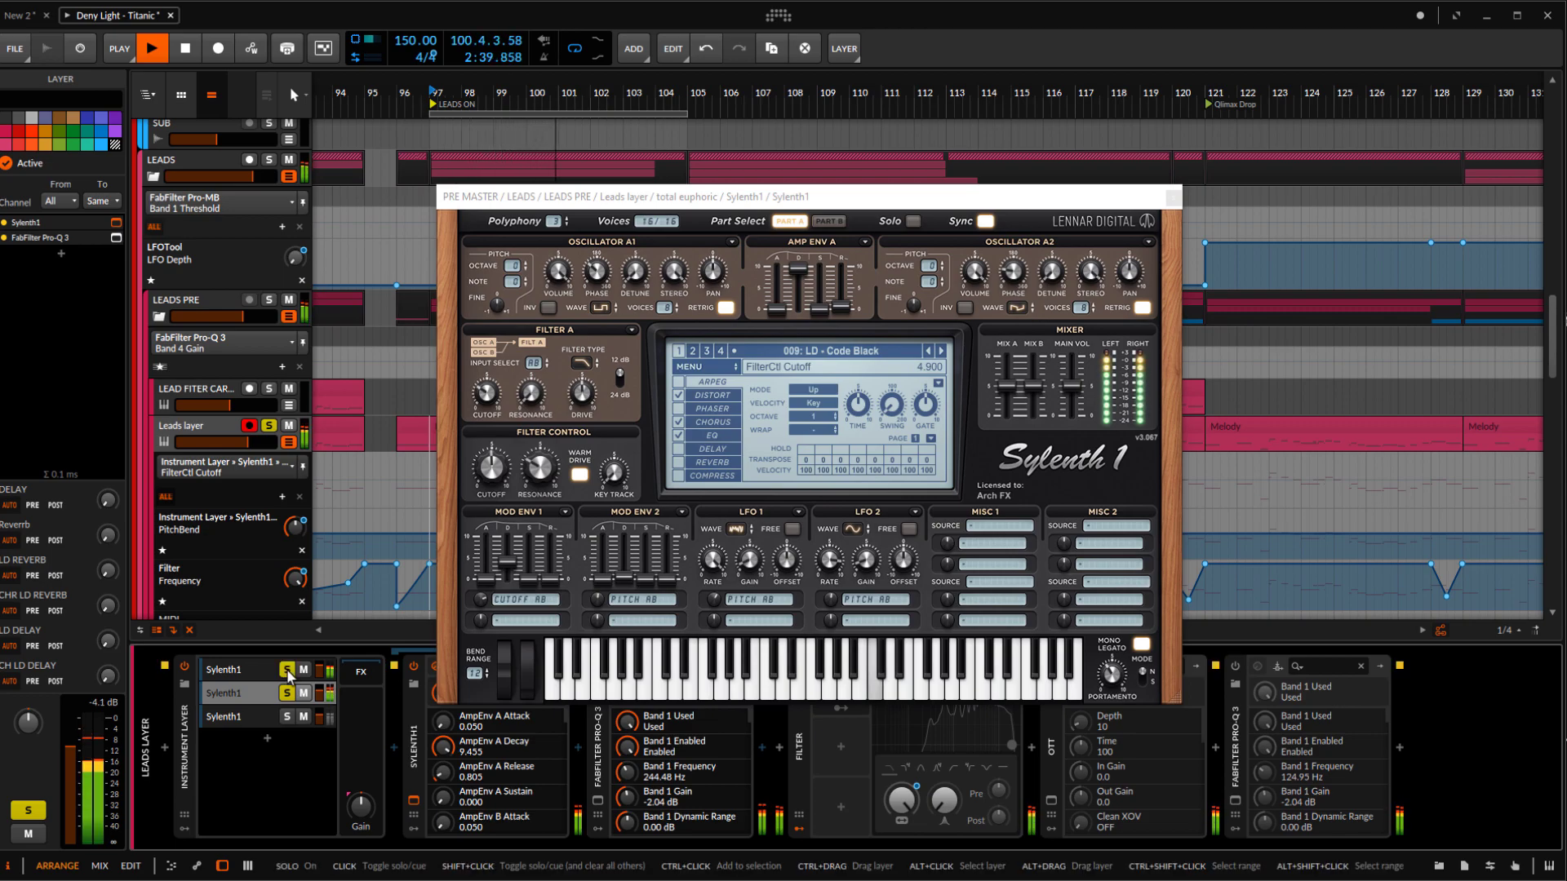
key(space)
click(288, 670)
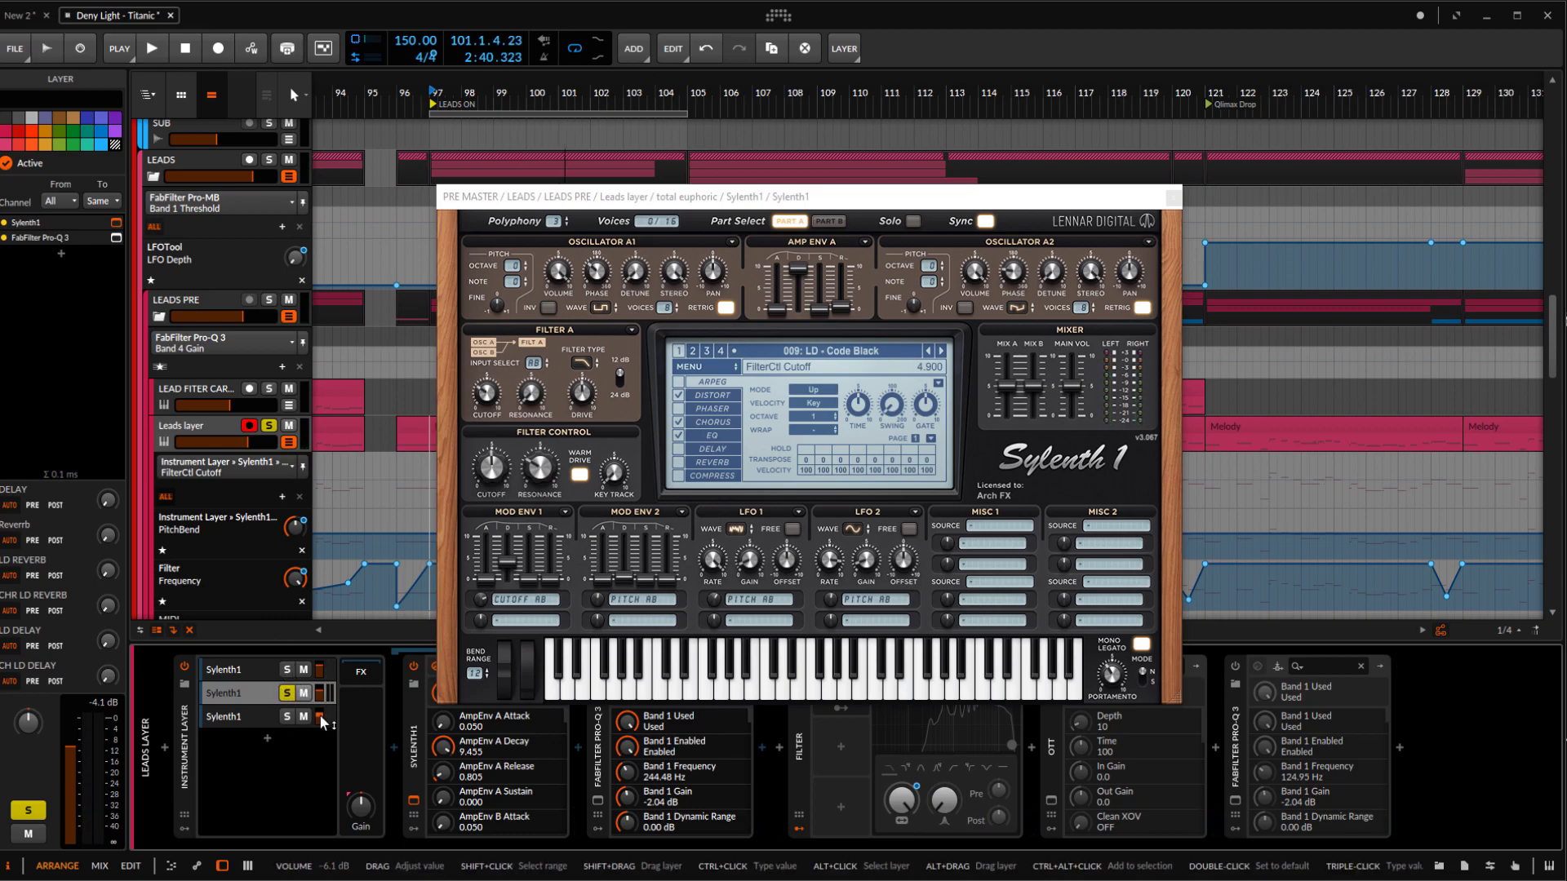
click(287, 670)
click(247, 672)
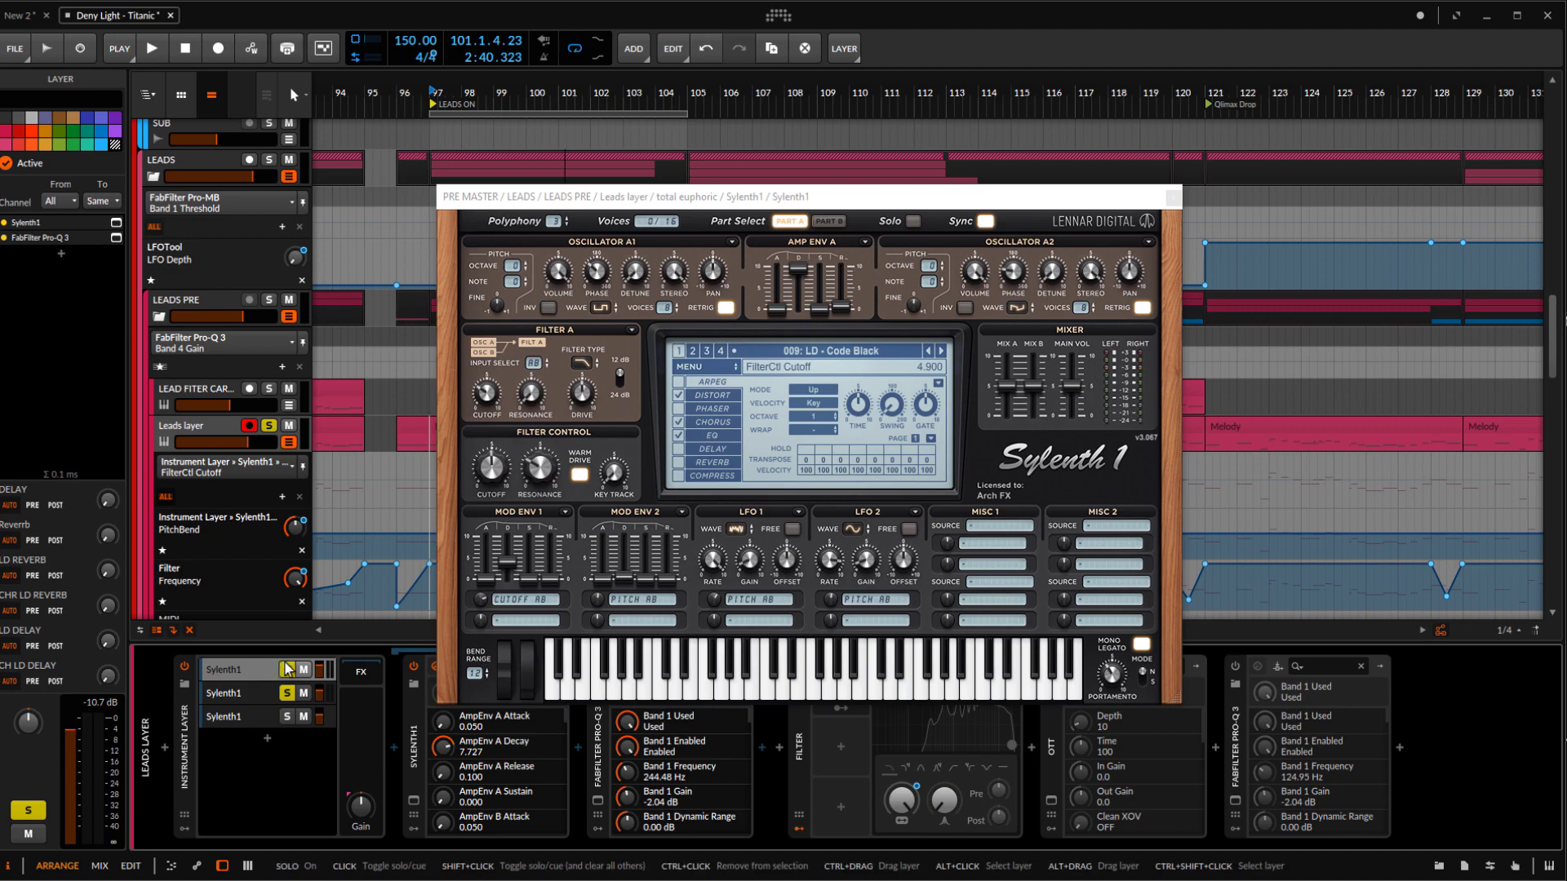
click(287, 671)
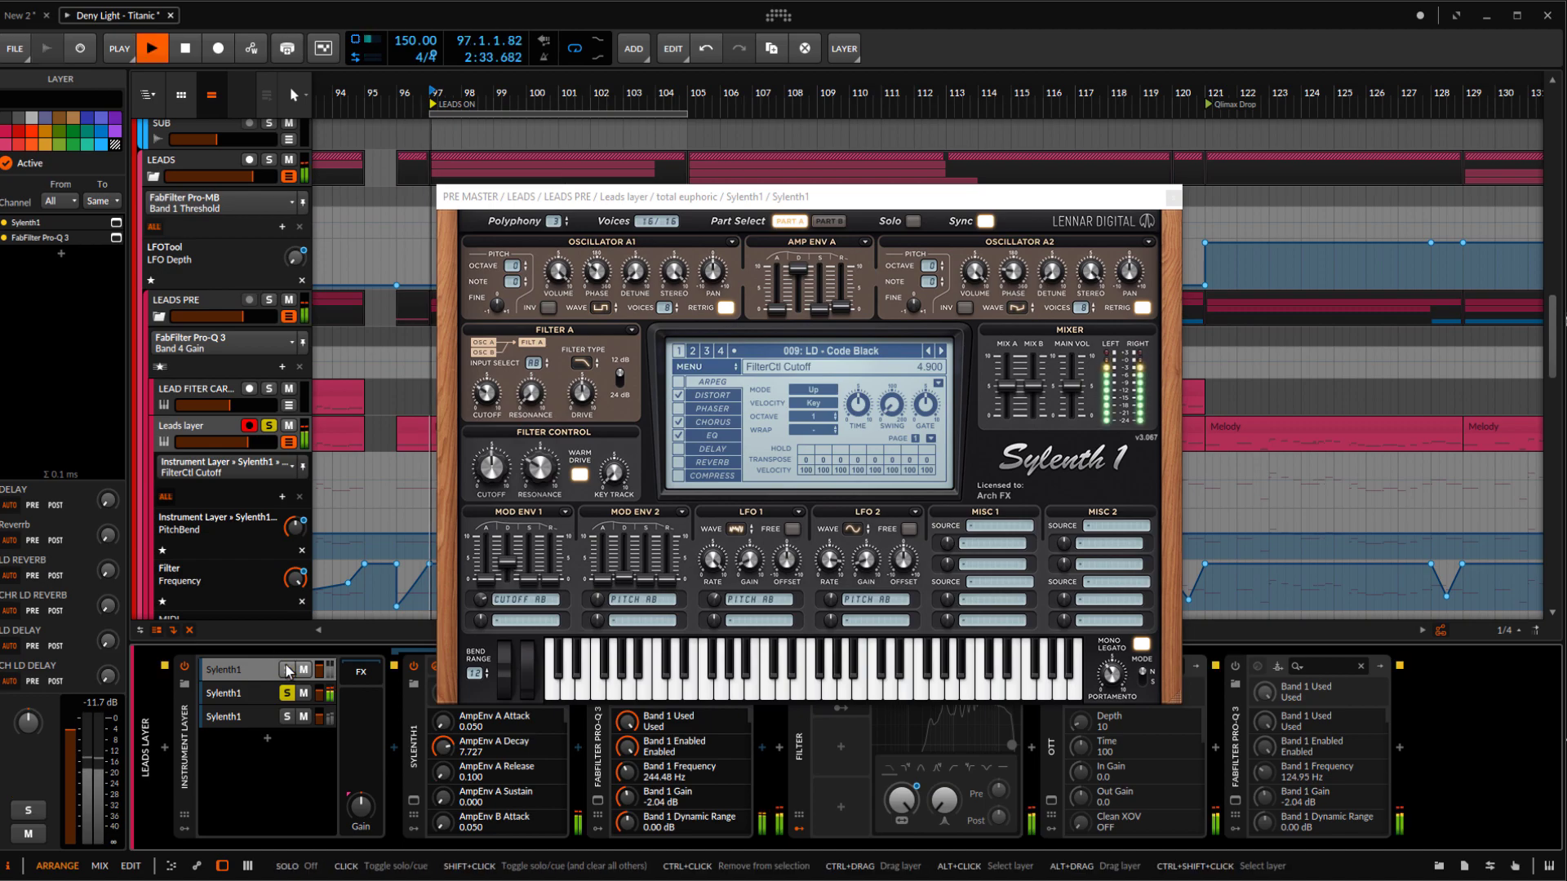
click(287, 671)
Solo only the third Sylenth1 layer, open its Sylenth1 plugin window and check its preset list
click(287, 692)
click(225, 715)
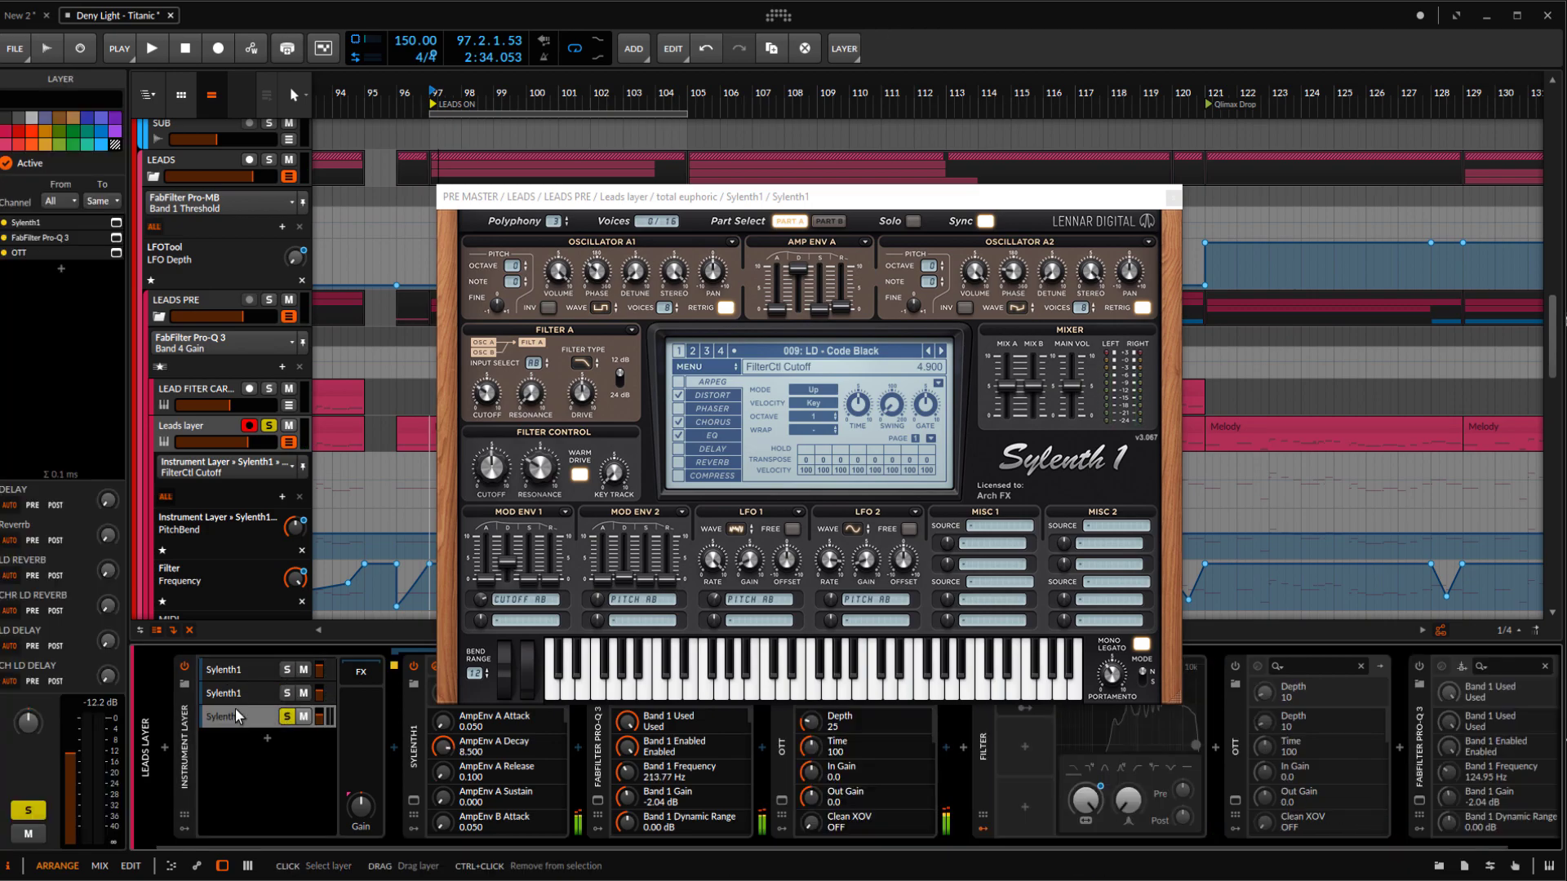
click(414, 800)
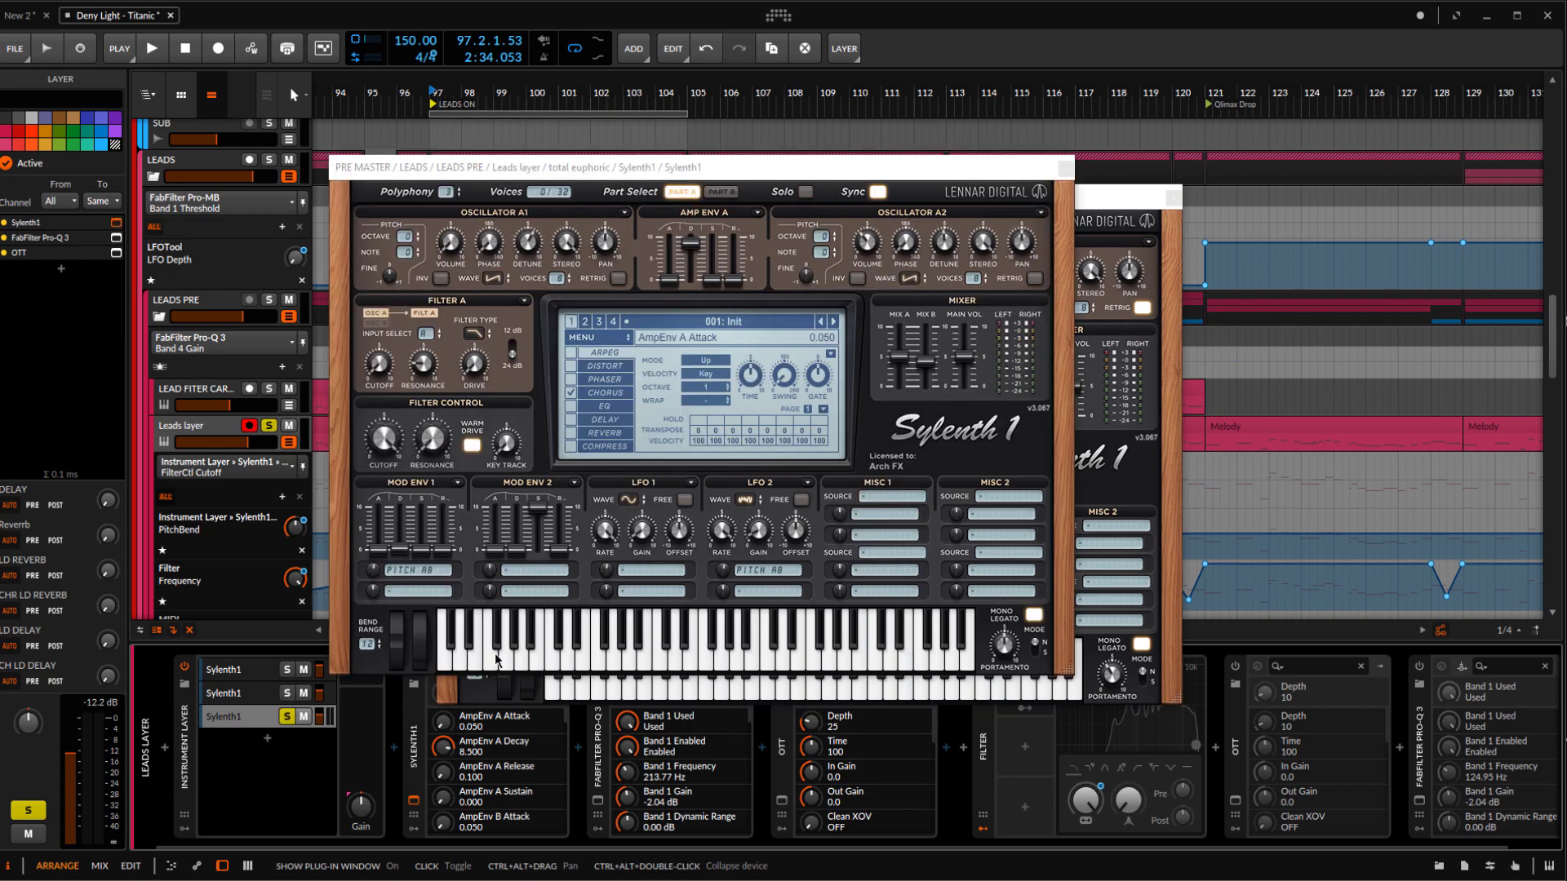
click(725, 327)
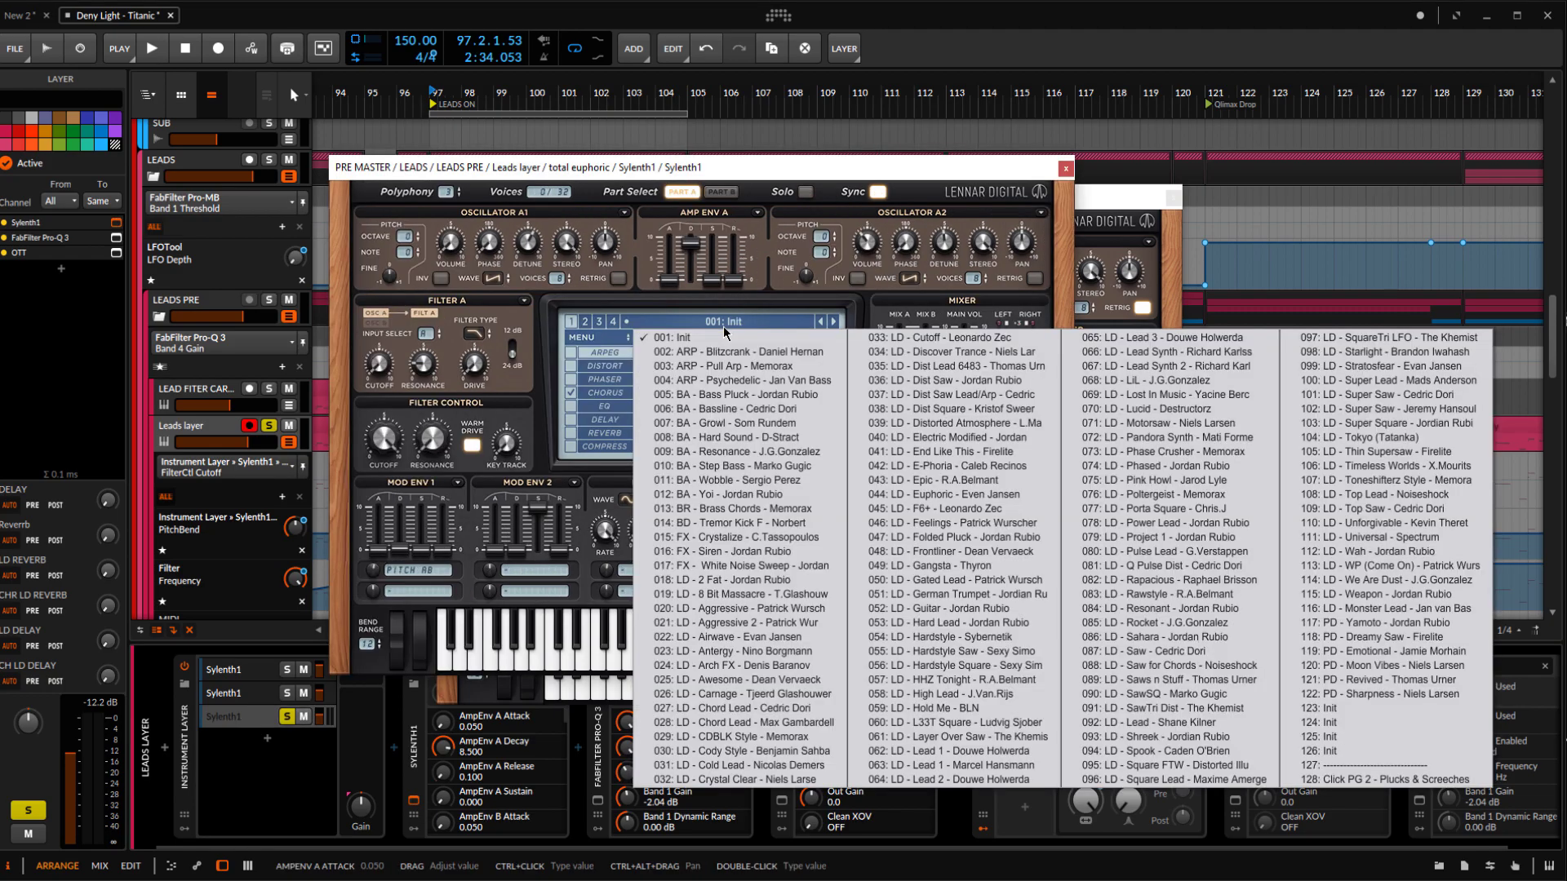
click(724, 327)
drag(738, 169, 887, 207)
Audition the third Sylenth1 layer and examine its Part A and Part B oscillators and Chorus settings
key(space)
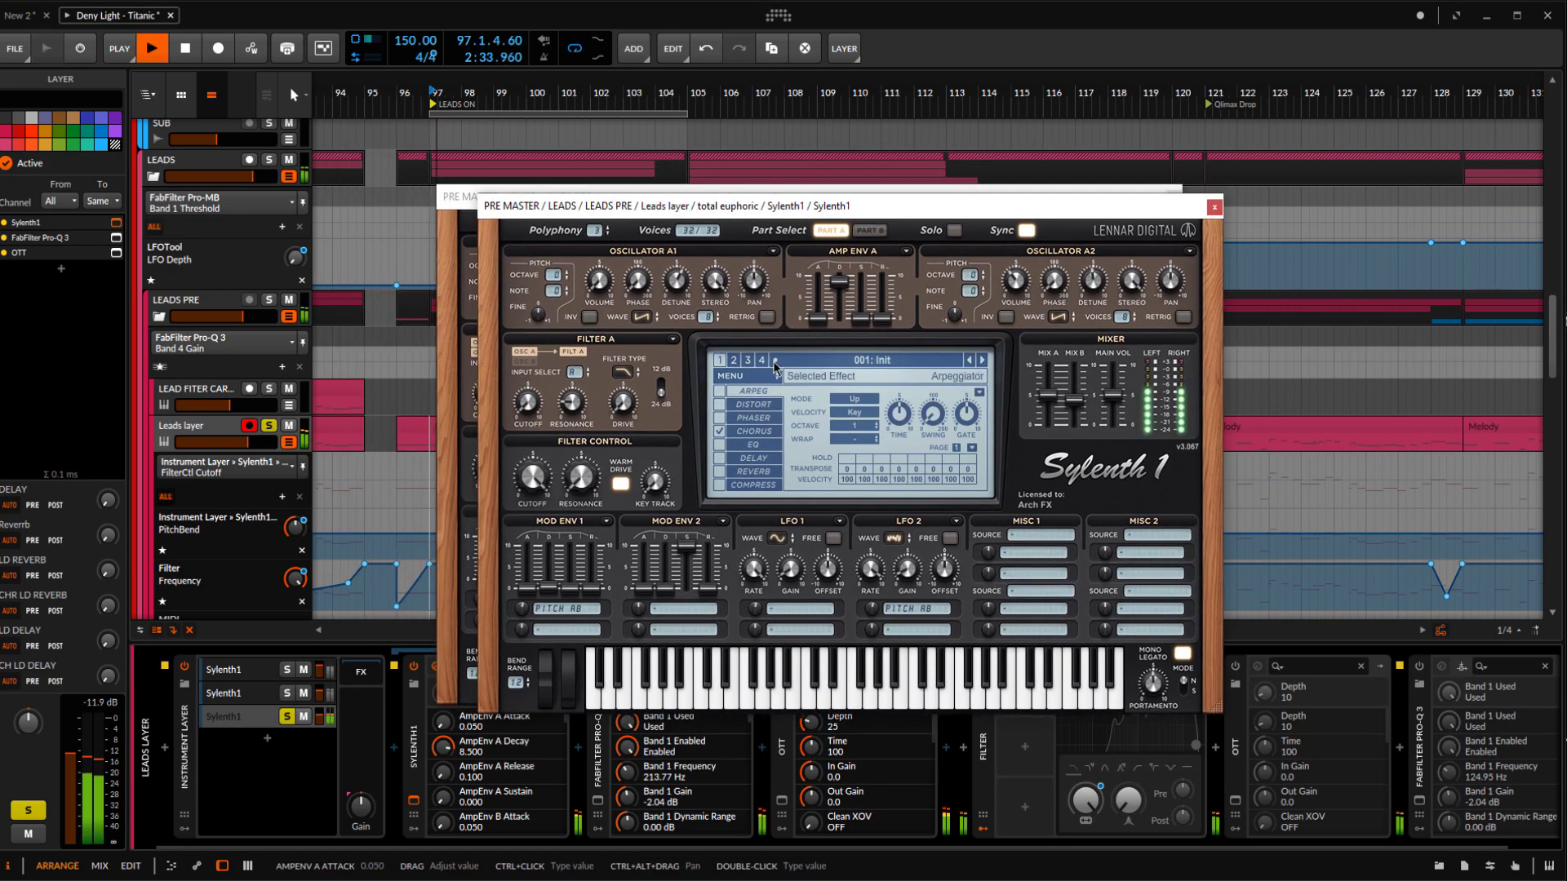
key(space)
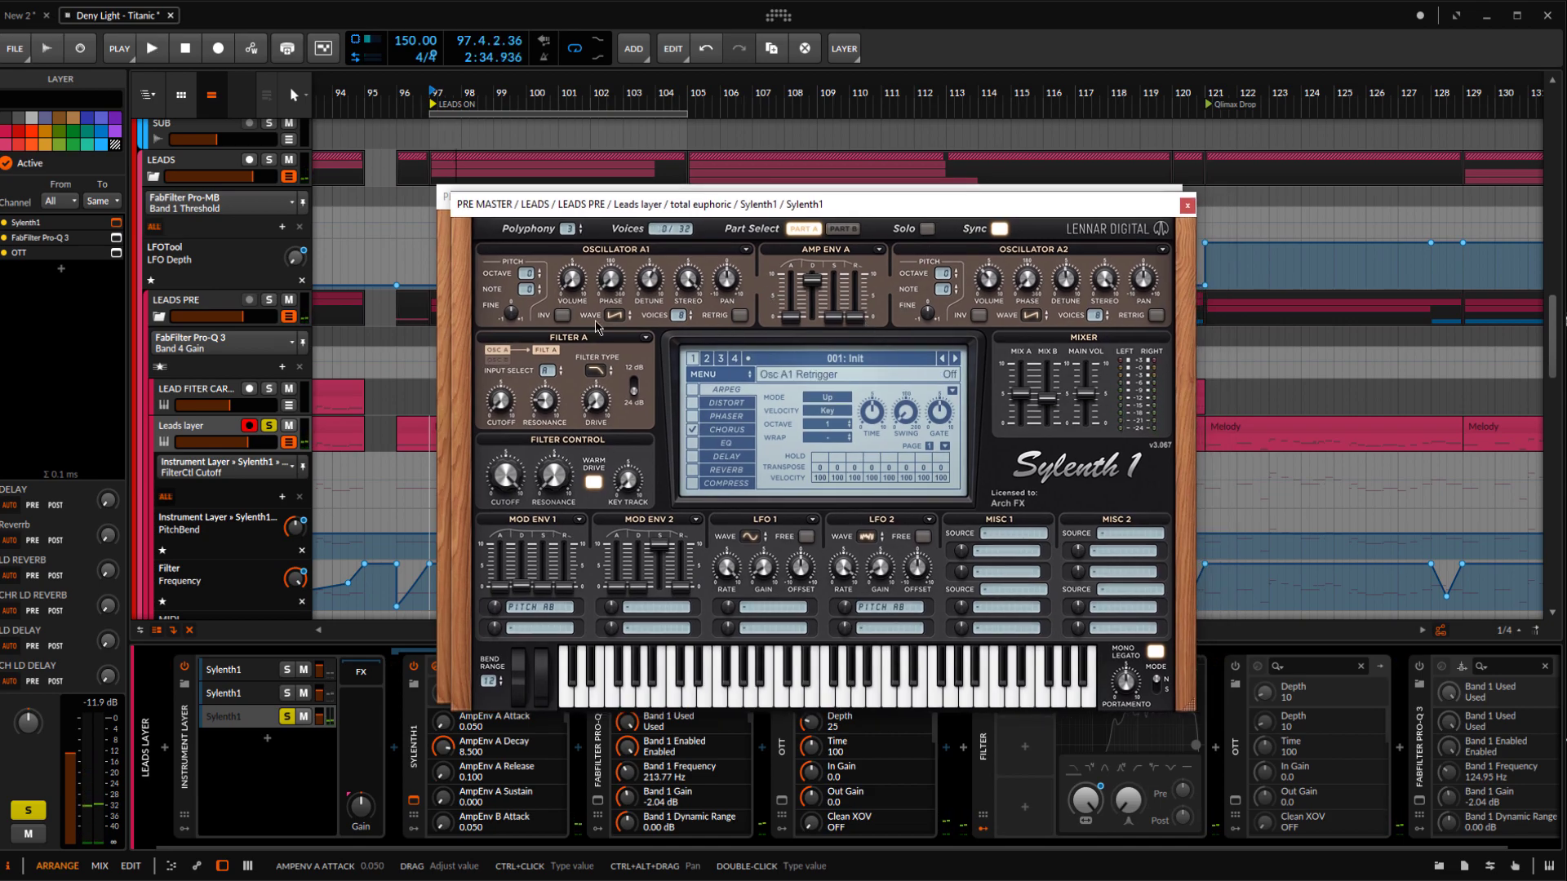
click(842, 228)
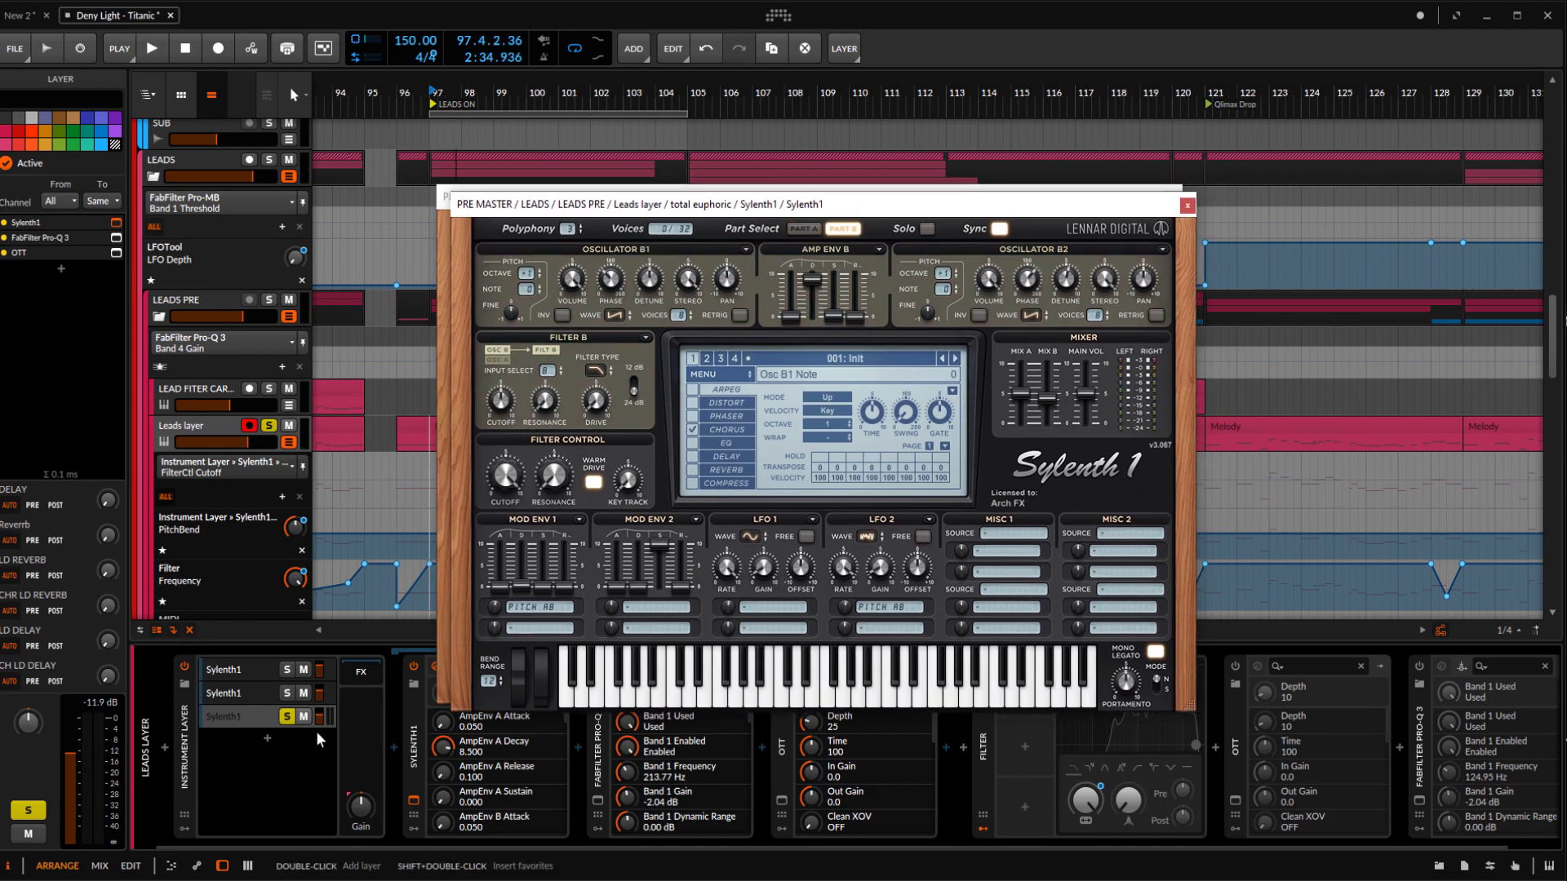
click(721, 428)
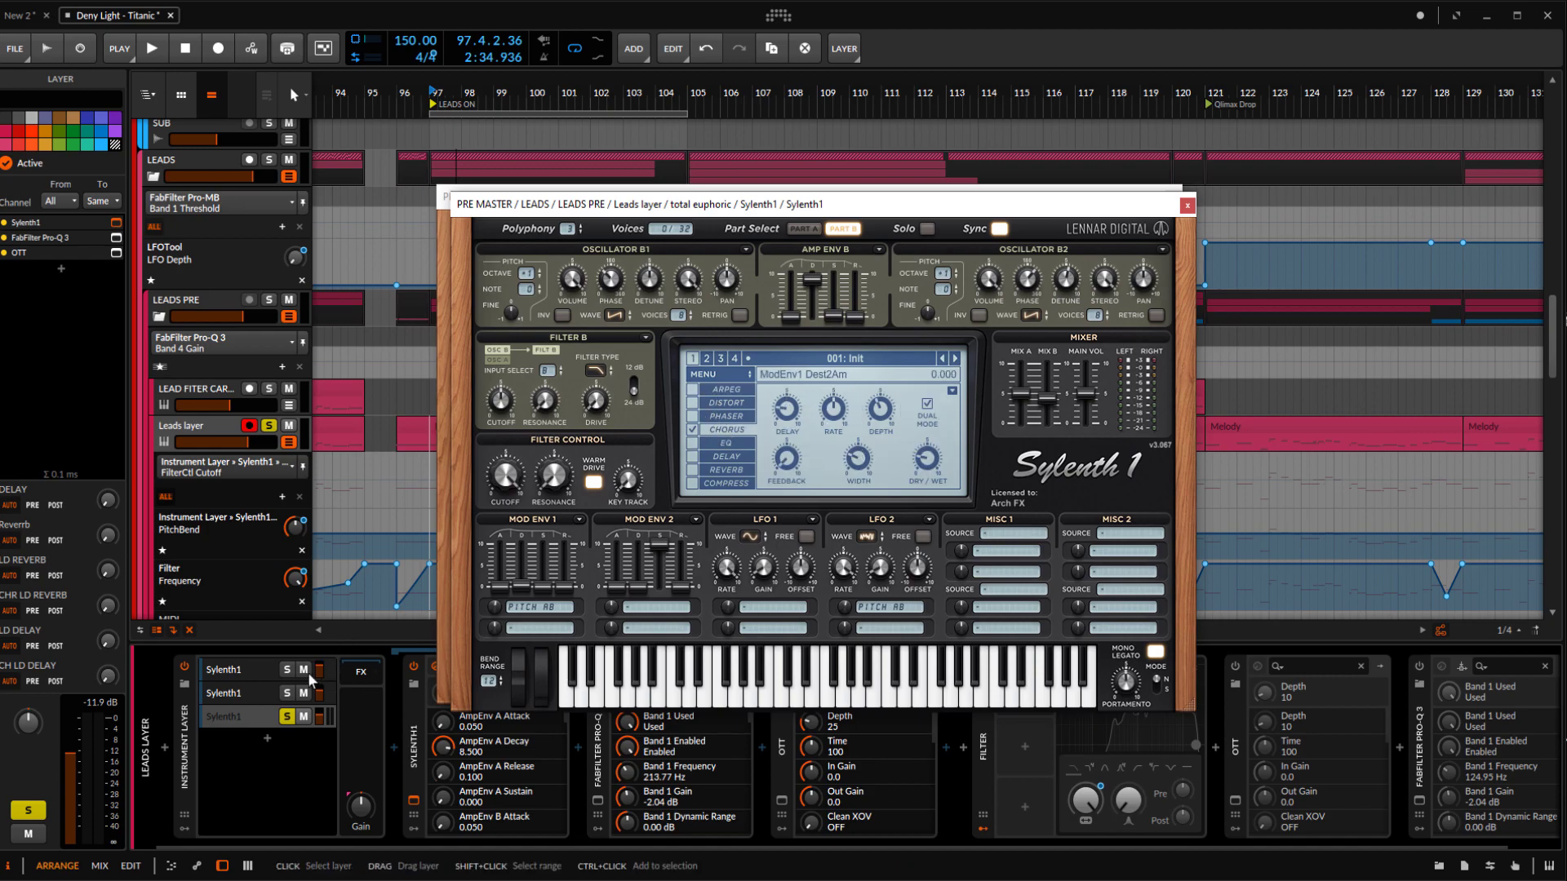
Solo all three Sylenth1 layers, play them together with Part A shown, and close both Sylenth1 windows
click(288, 693)
click(287, 670)
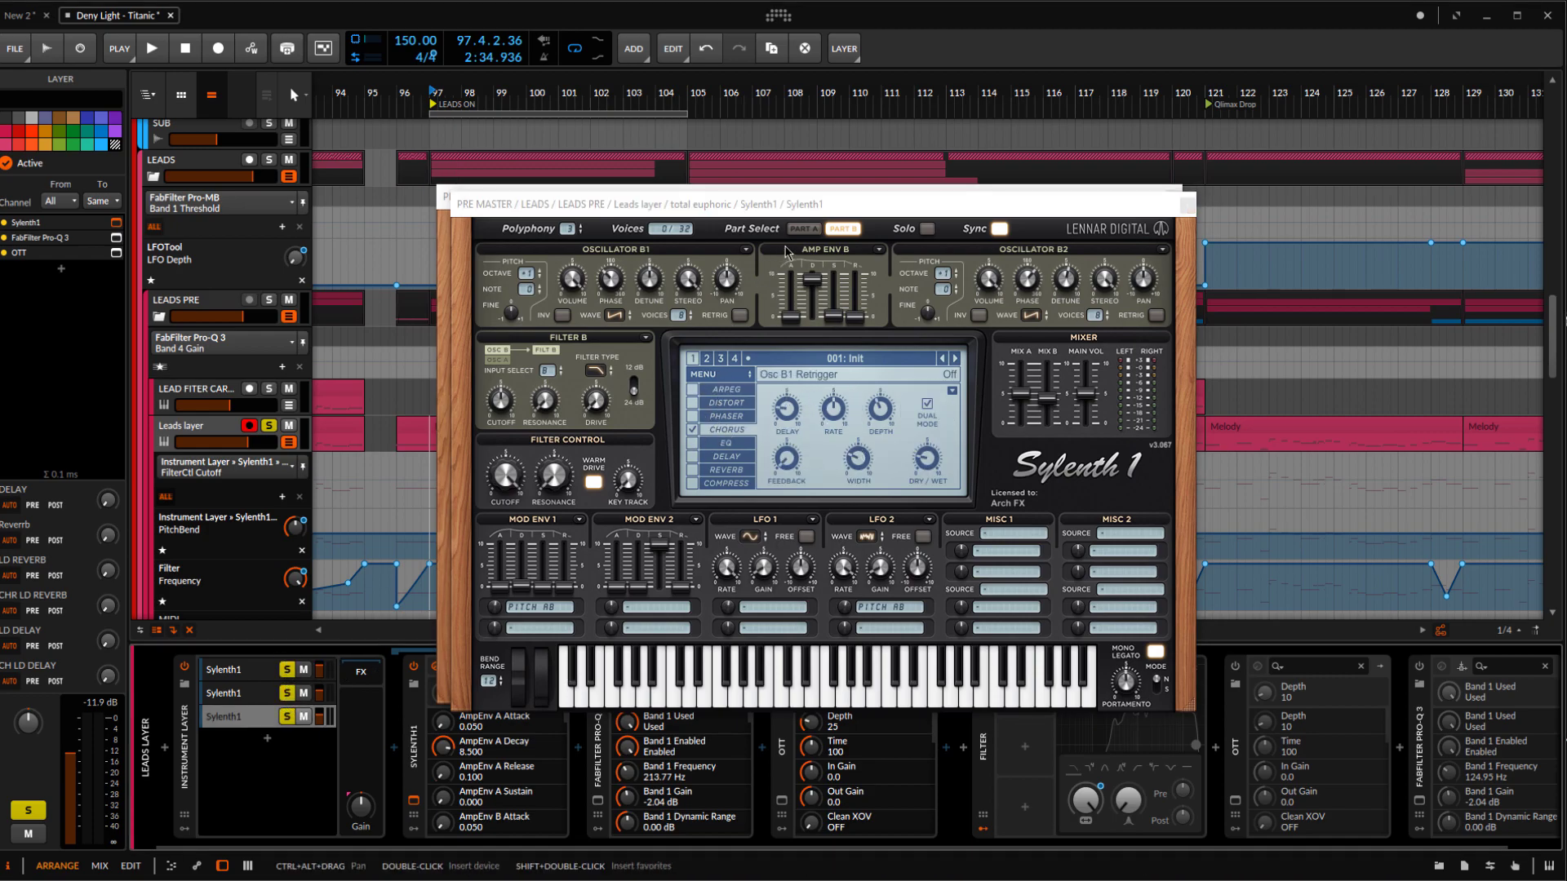
click(804, 229)
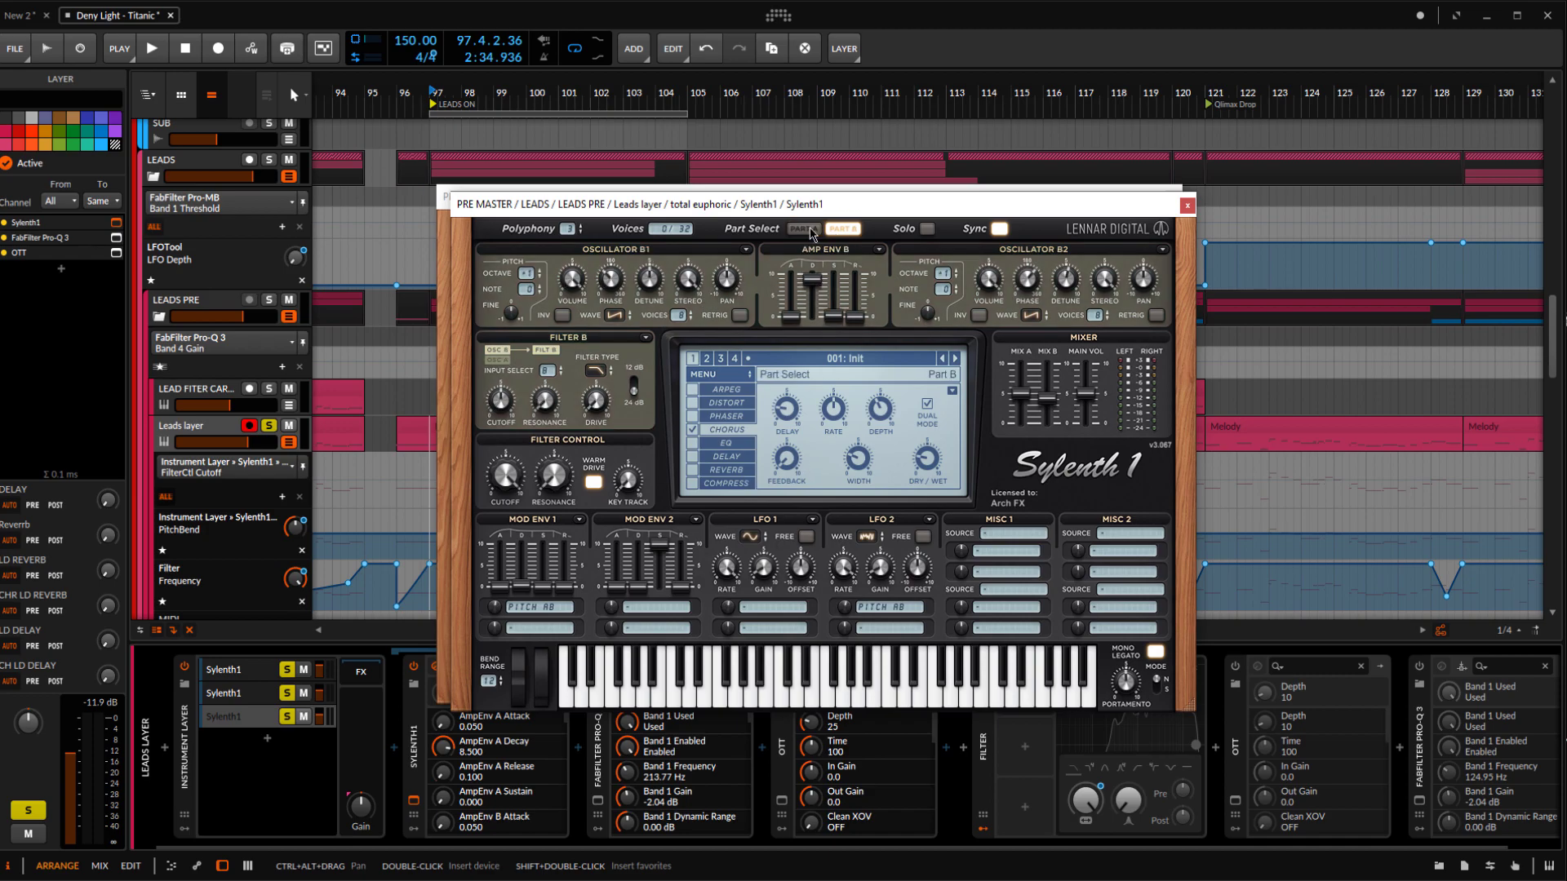
key(space)
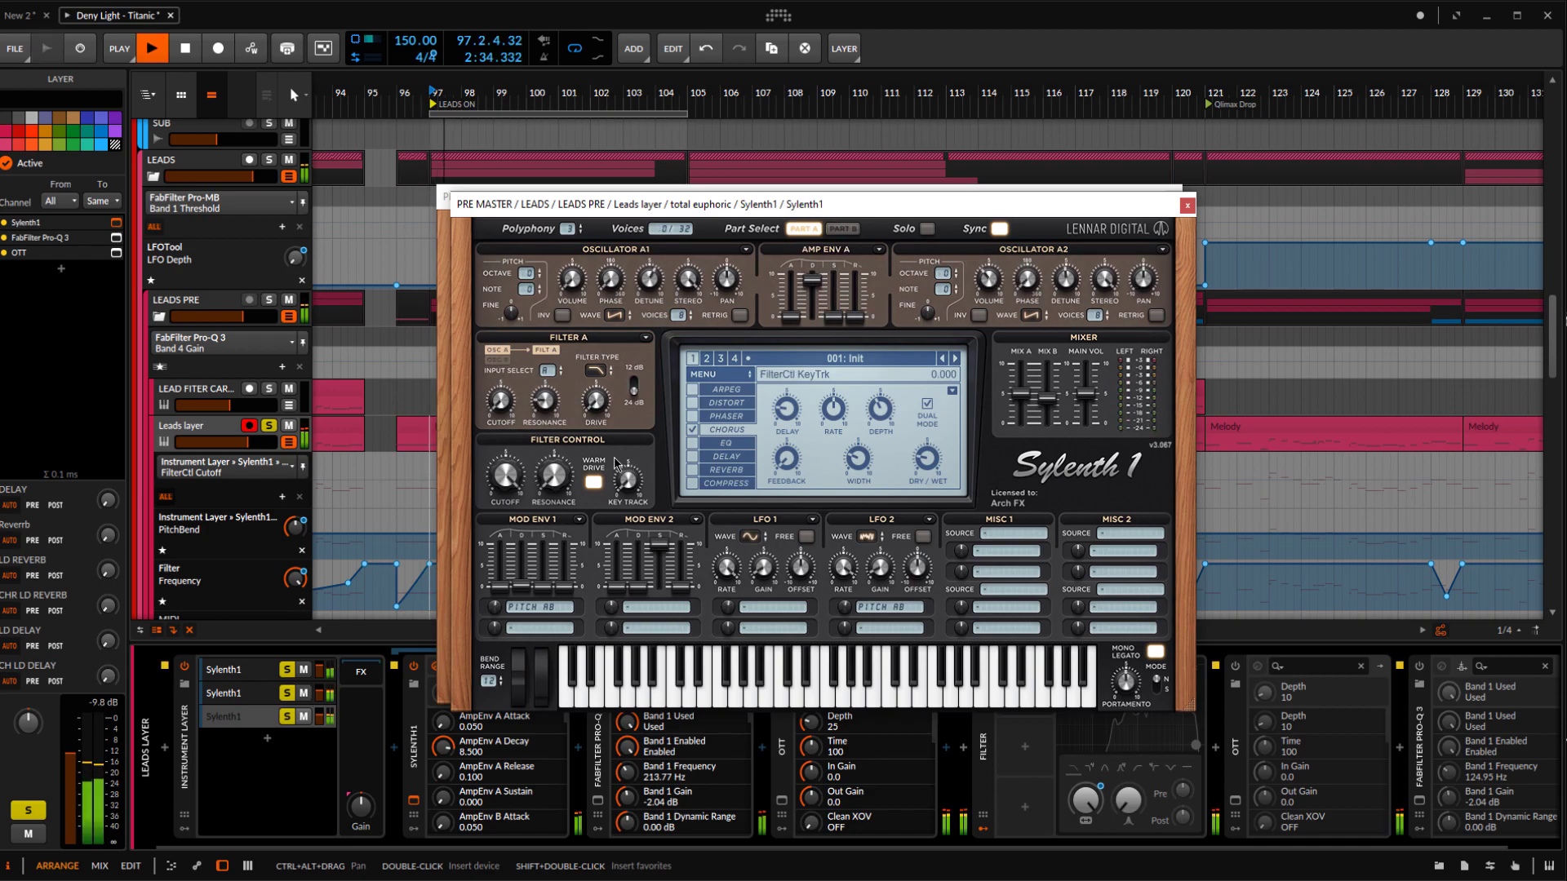
click(1187, 205)
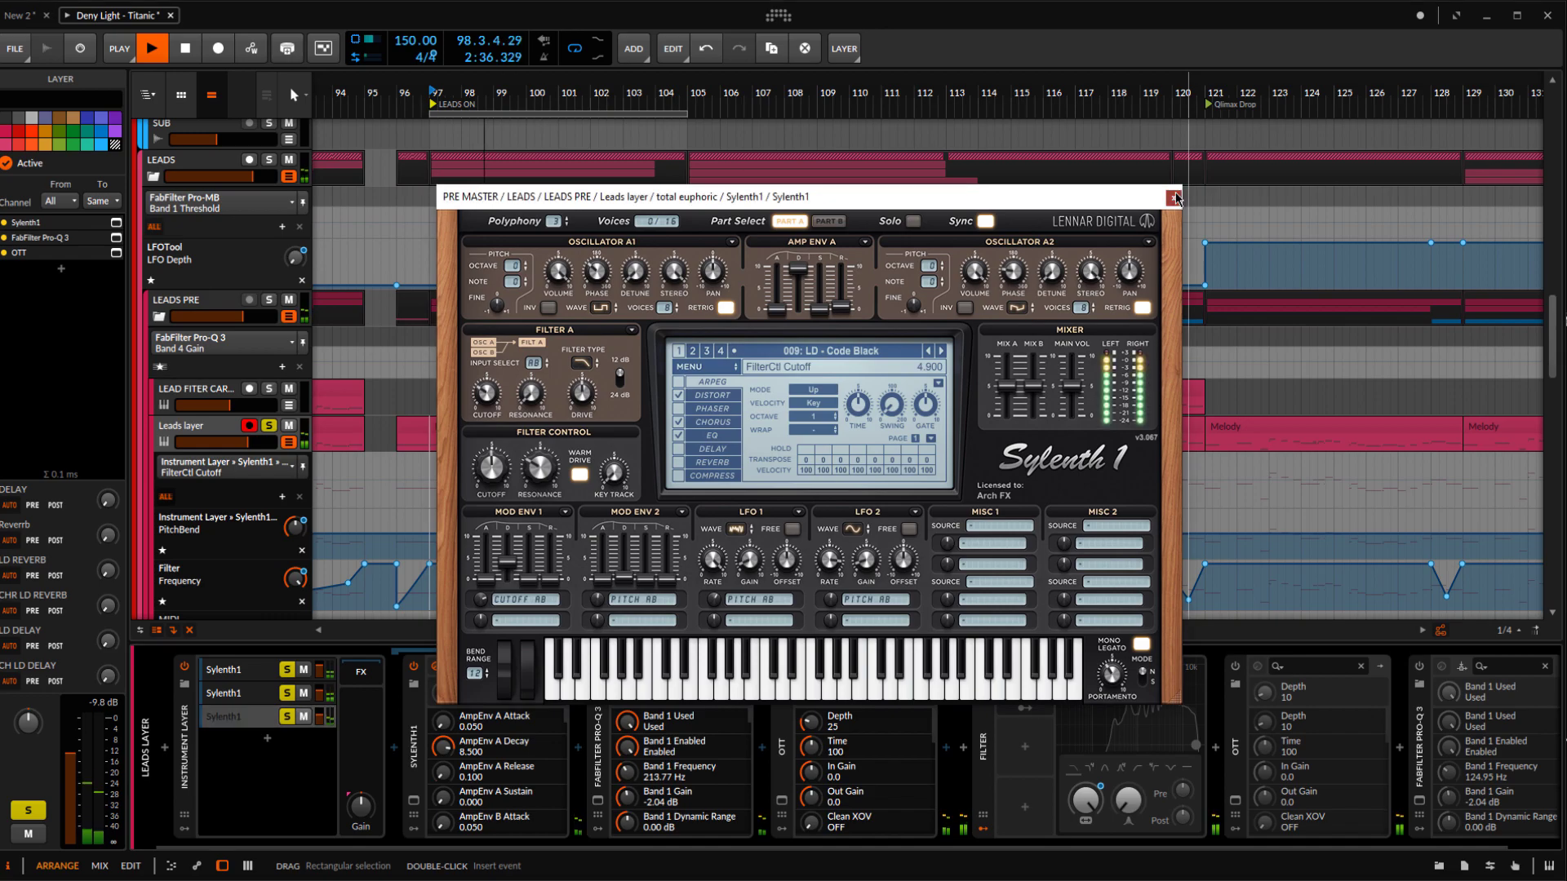
click(1175, 199)
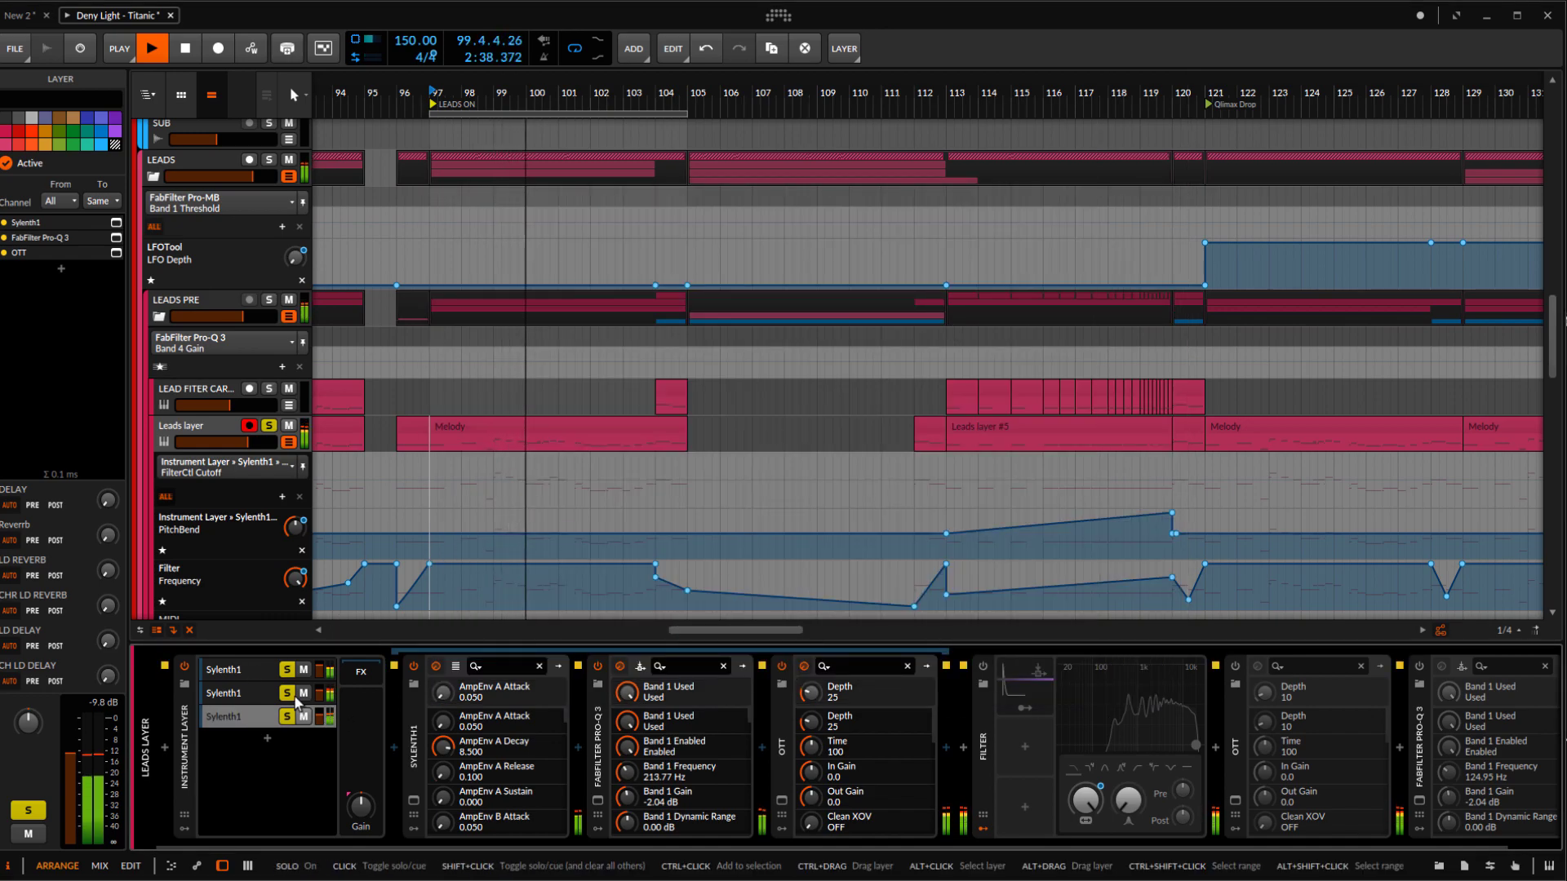
key(space)
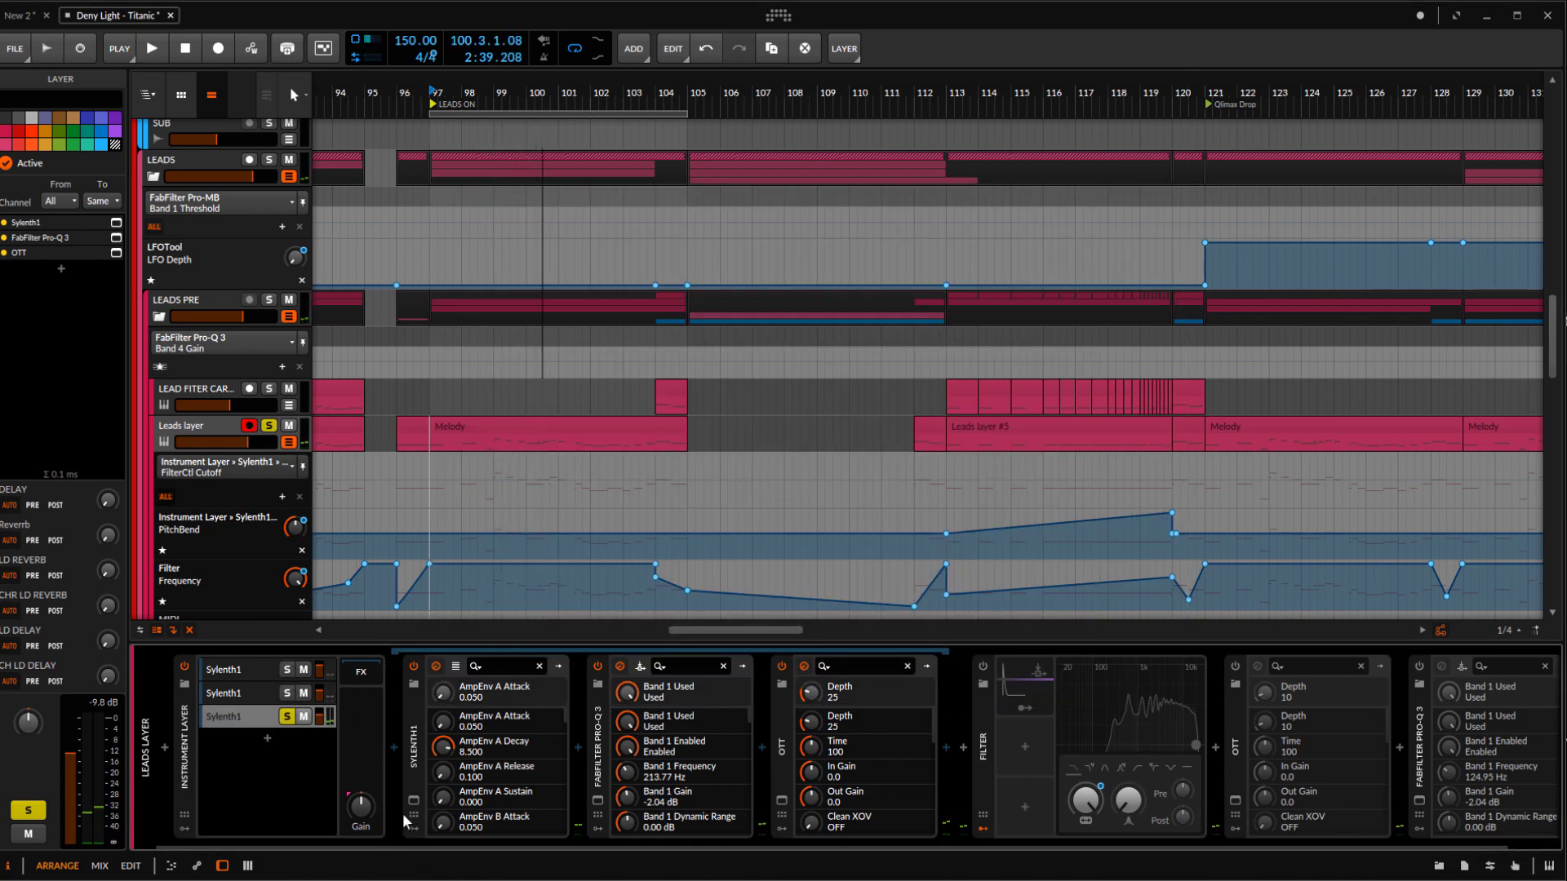
Examine the third layer's FabFilter Pro-Q 3 curve and its high boost during playback, and open the layer's OTT window
click(598, 801)
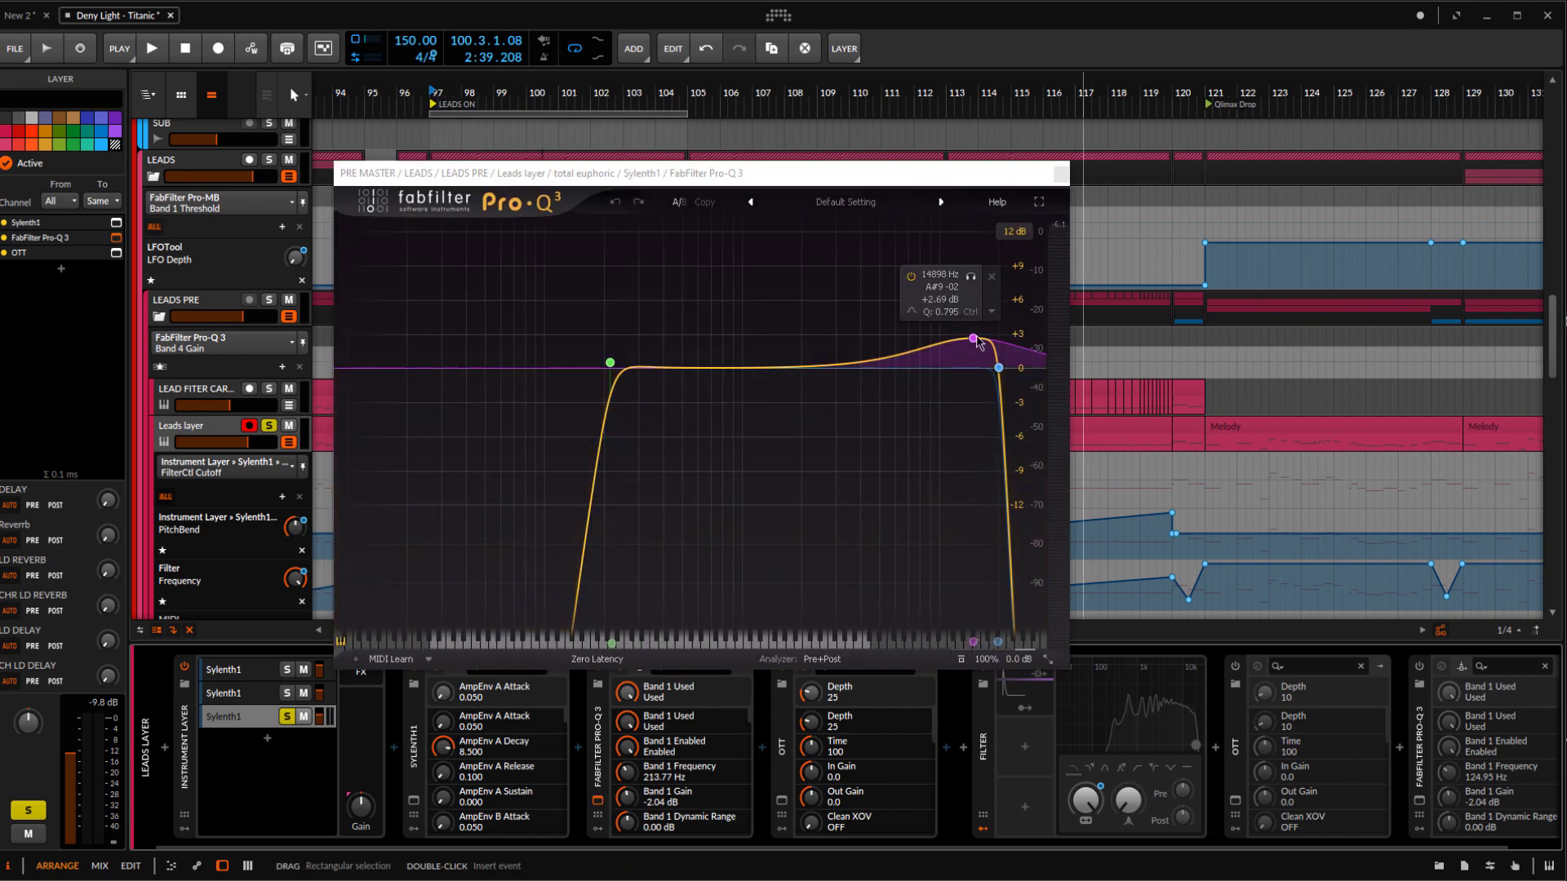
key(space)
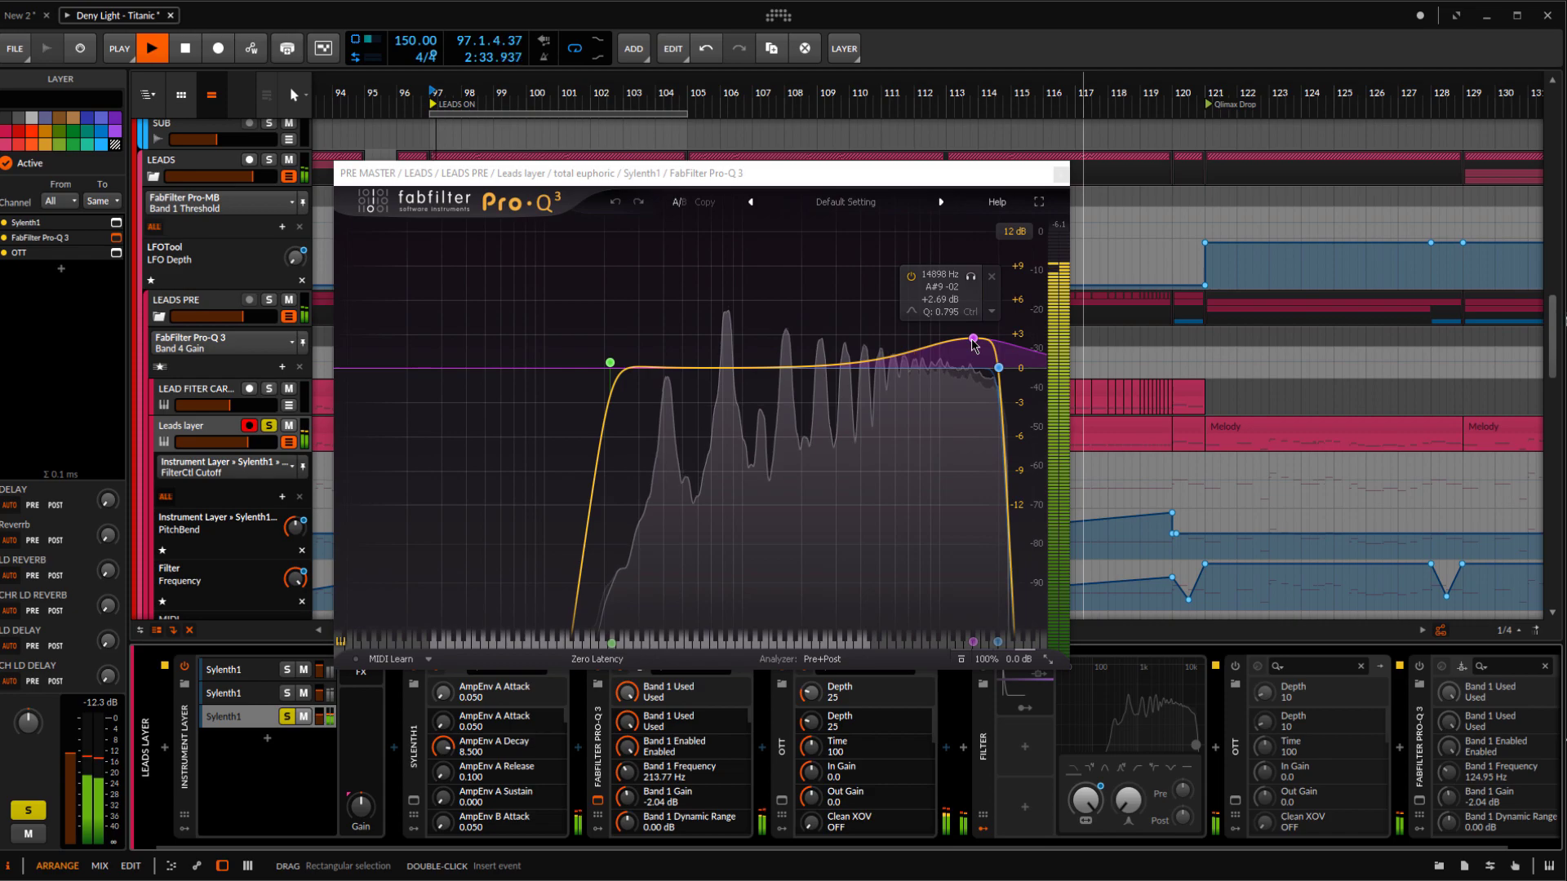
click(781, 801)
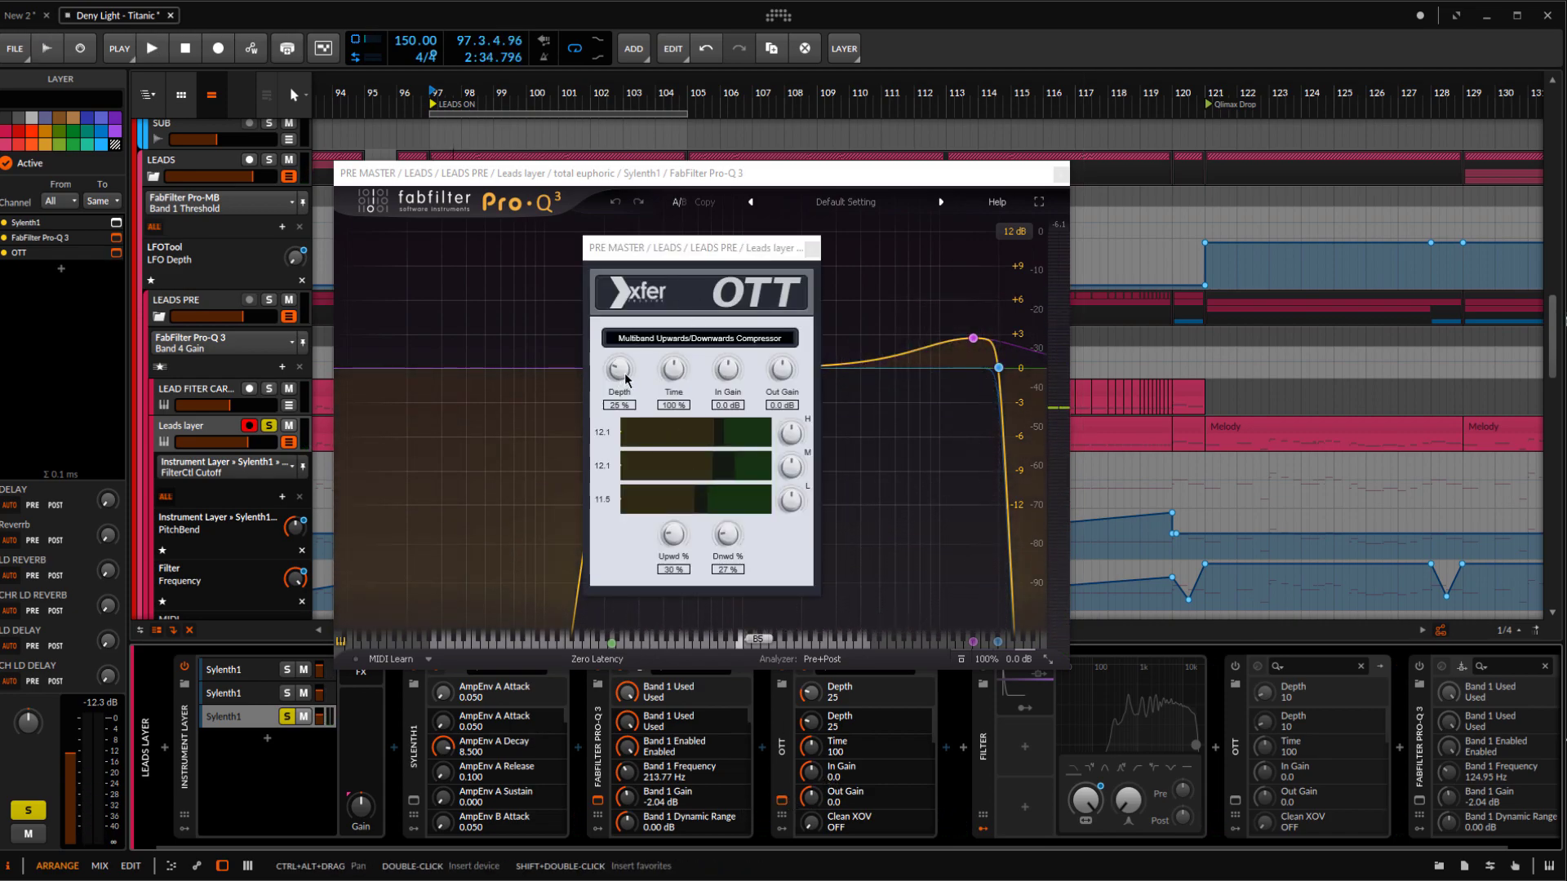
Close the third layer's Pro-Q 3 window and compare the sound with its OTT off and on during playback
drag(692, 257, 757, 269)
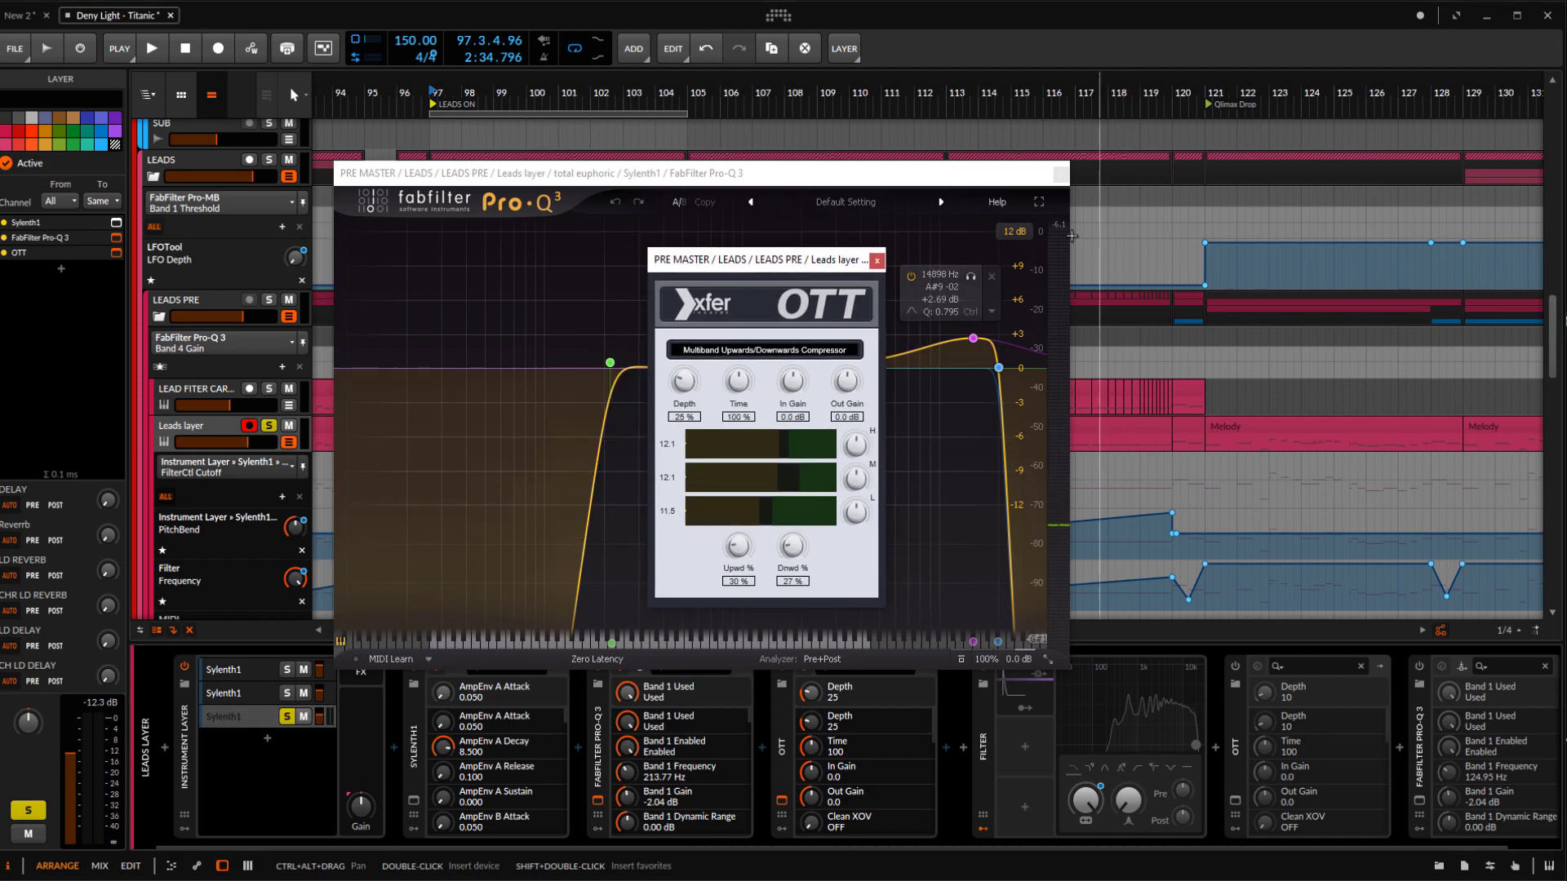
click(1060, 174)
key(space)
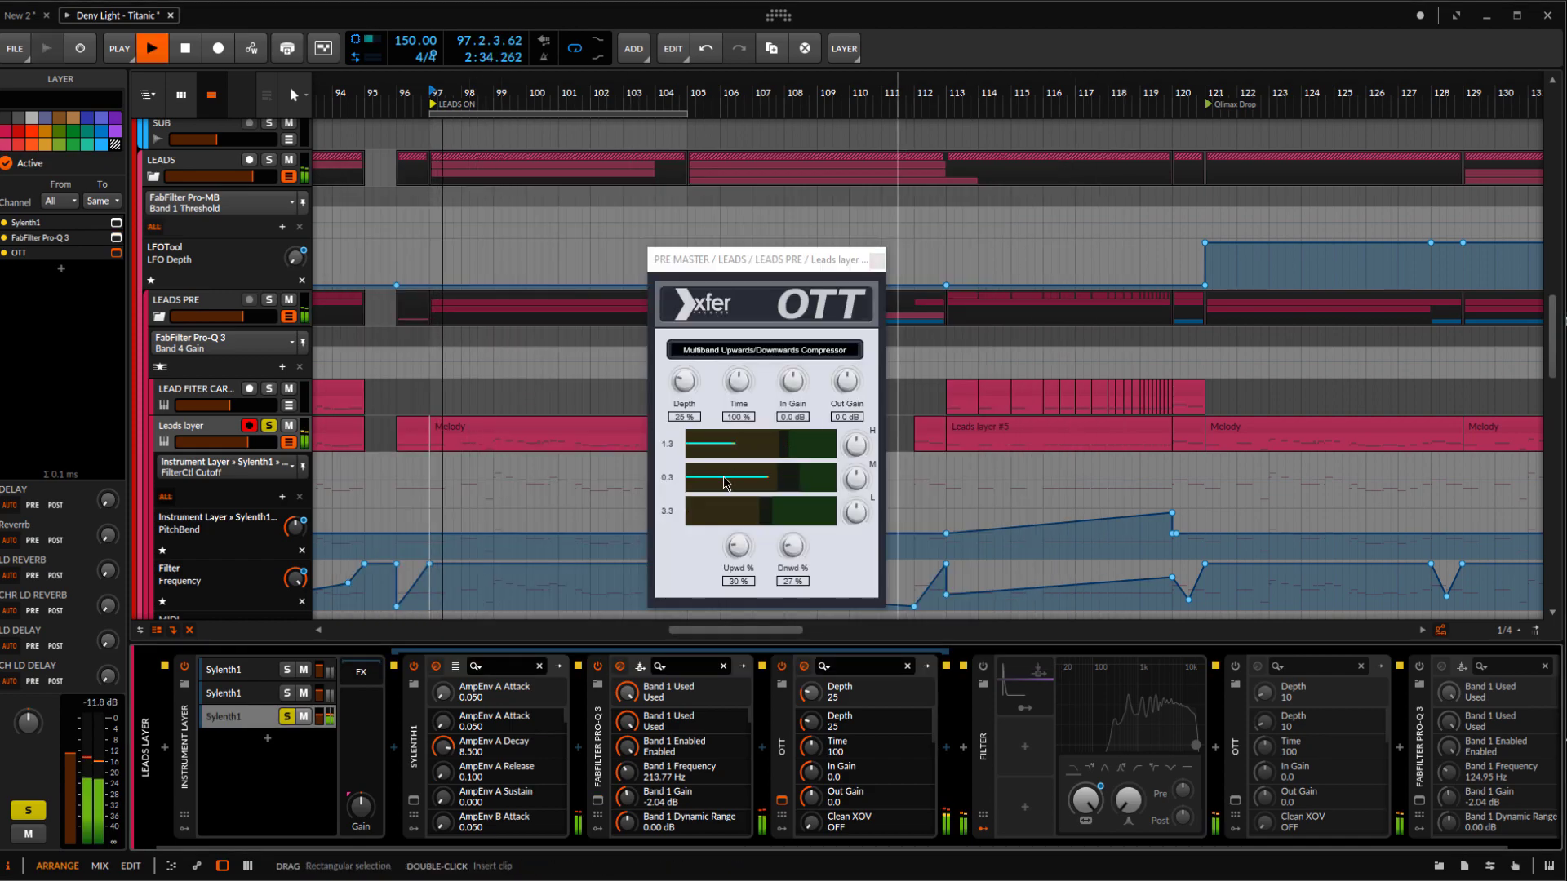
click(782, 667)
click(781, 666)
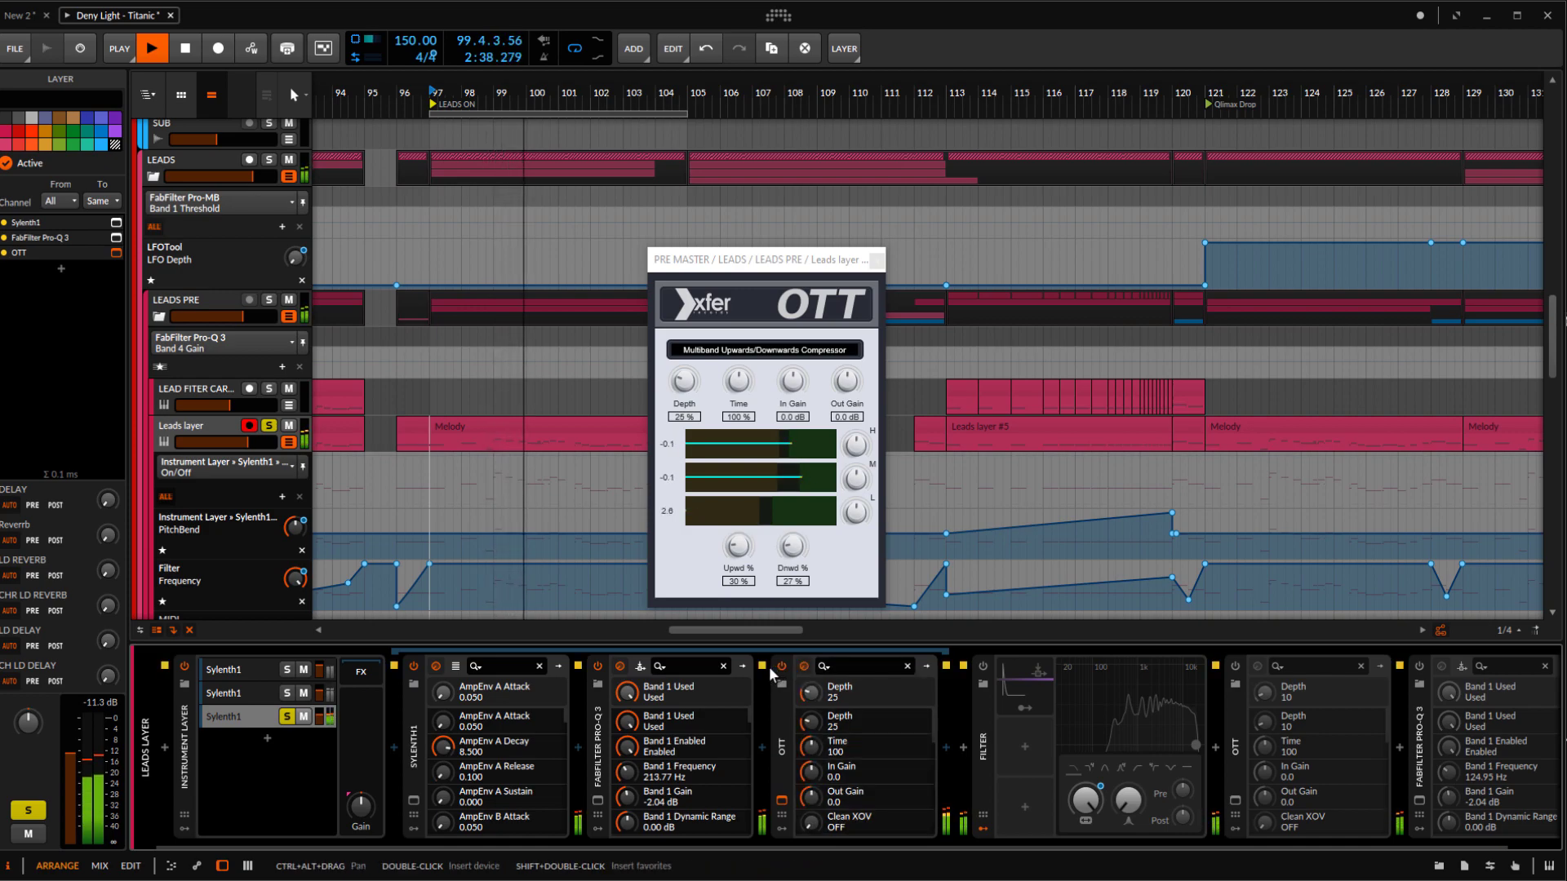
key(space)
Solo the other two Sylenth1 layers alongside the third, select the Leads layer track and close the OTT window
click(286, 694)
click(287, 671)
click(186, 425)
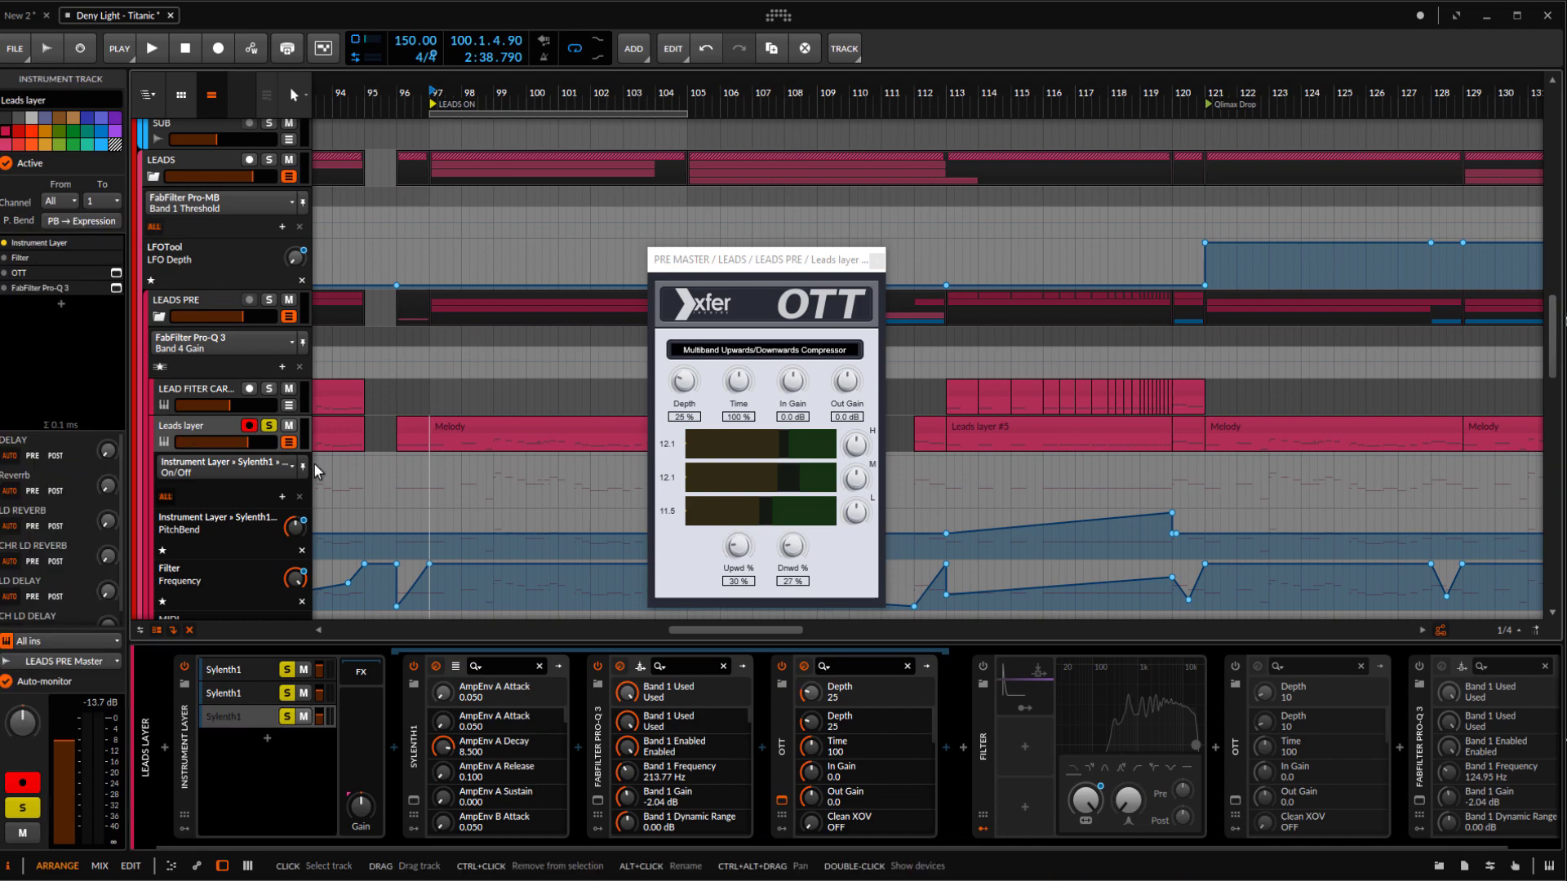
click(876, 261)
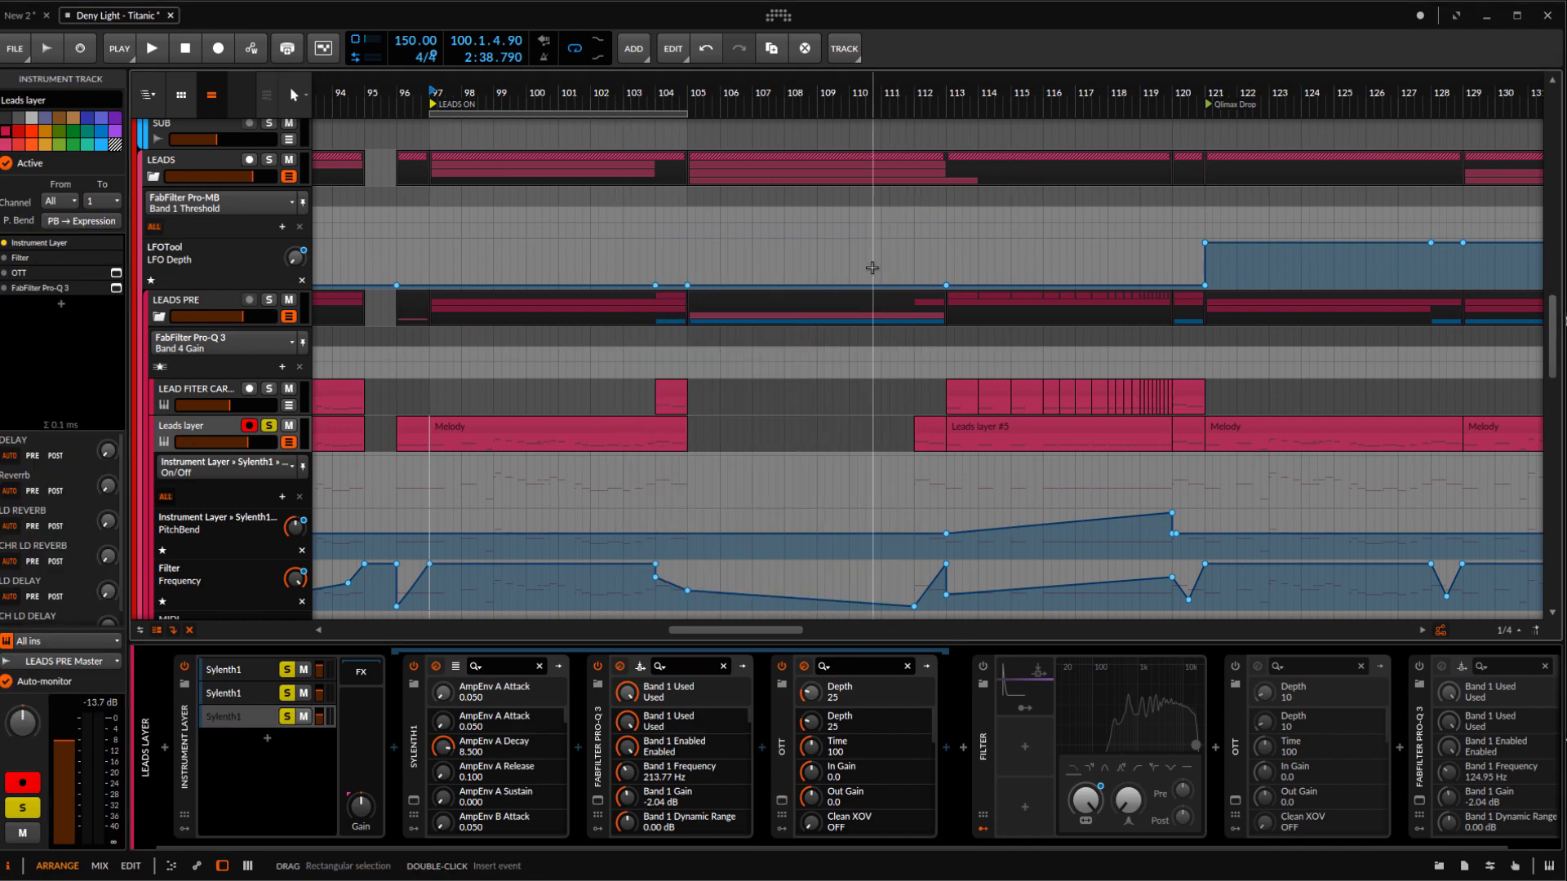
Turn on the Leads layer's overall OTT after the Filter and compare it off and on during playback
drag(948, 844, 1014, 843)
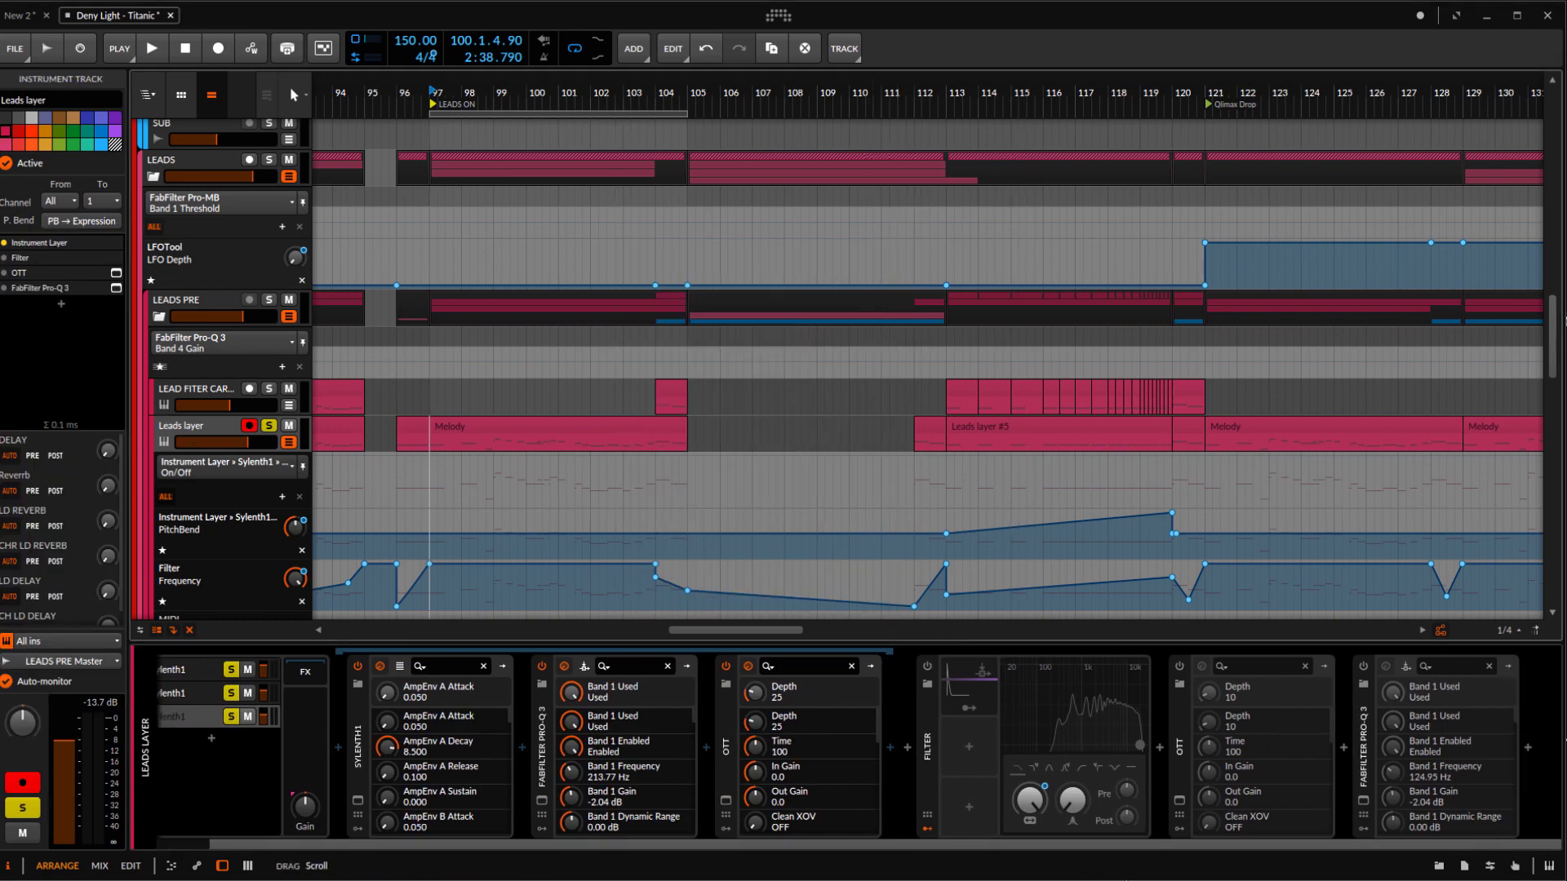
click(1201, 666)
key(space)
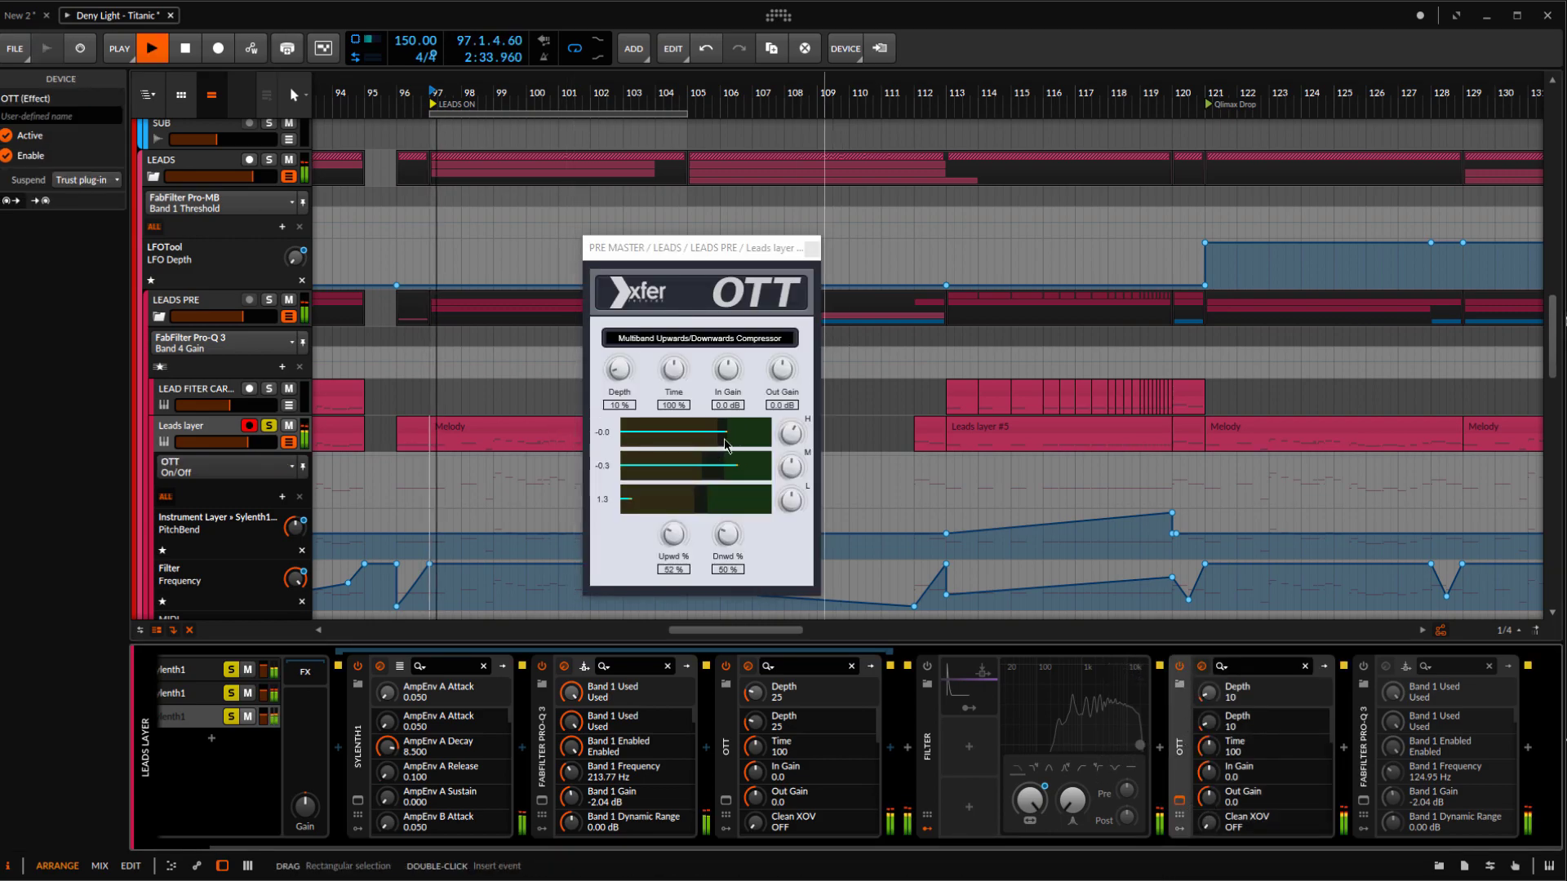
click(1180, 666)
click(1181, 668)
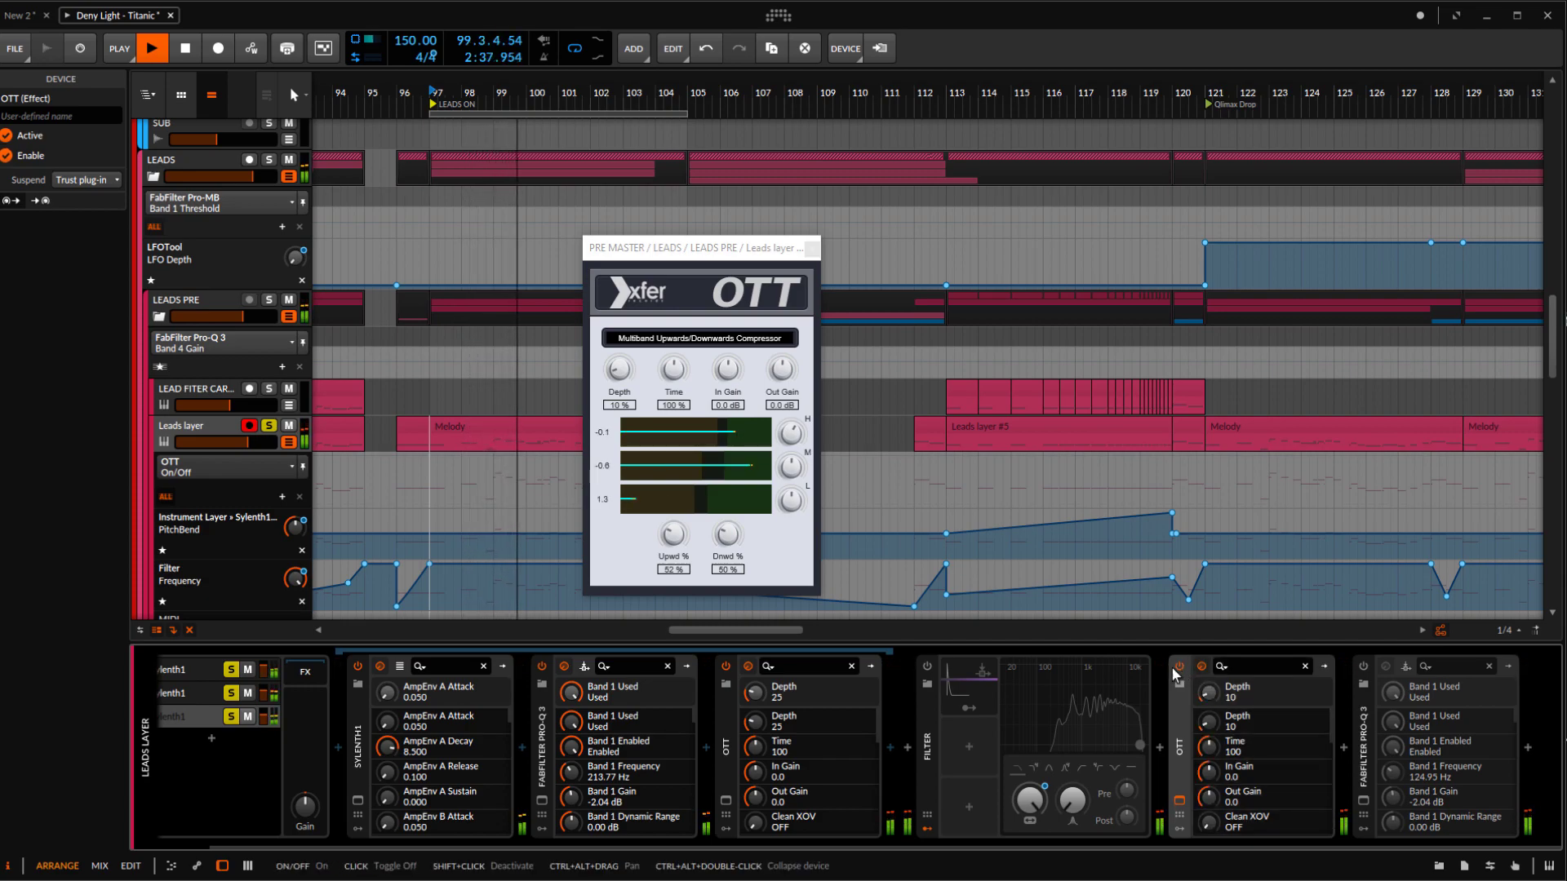
key(space)
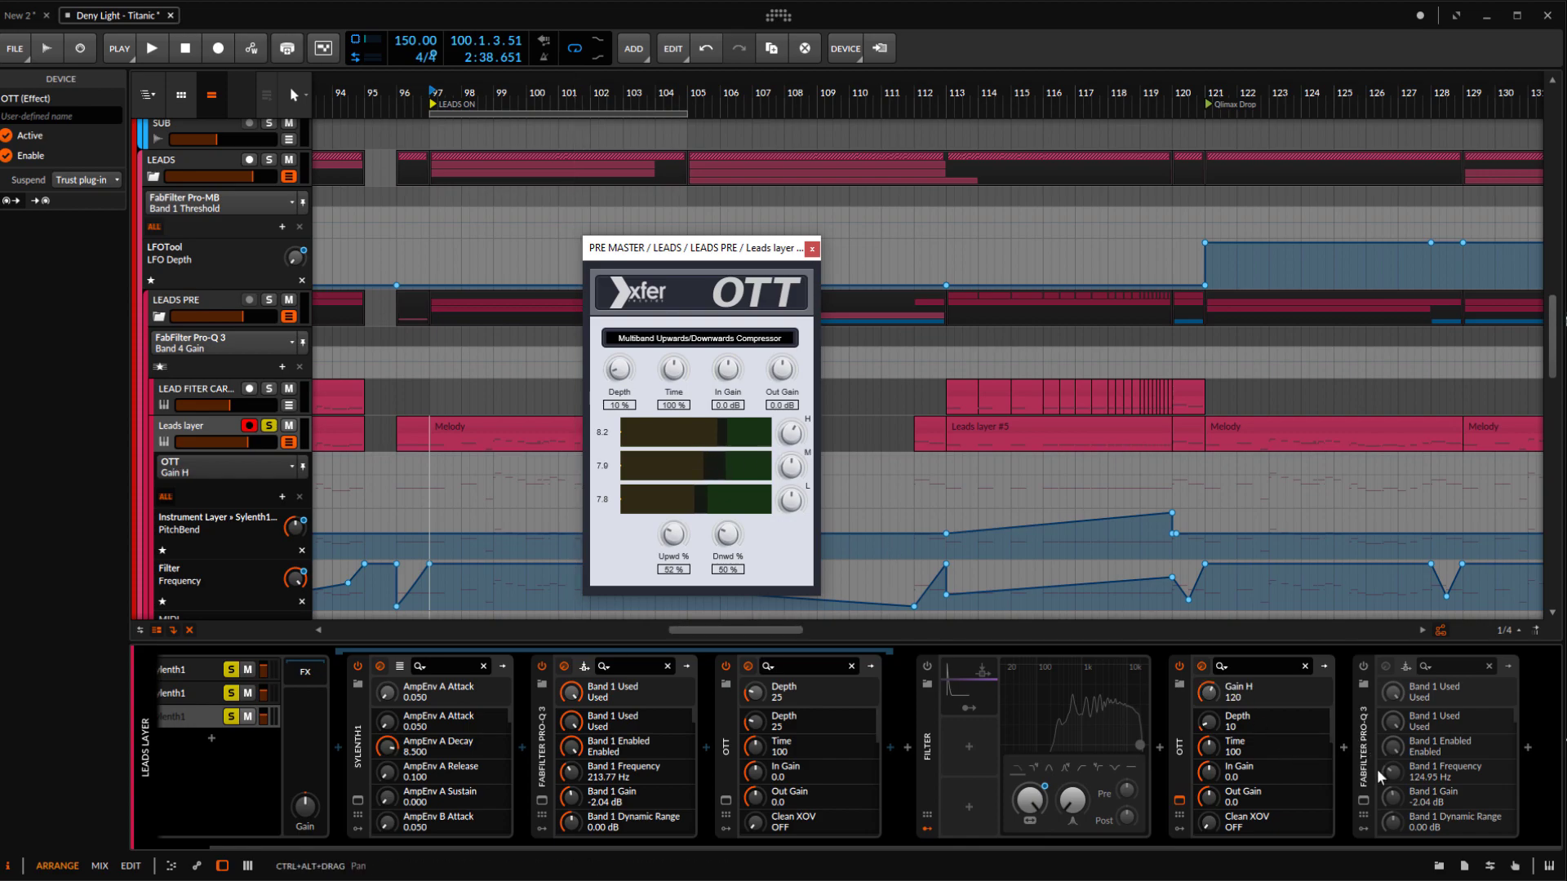
Turn on the Leads layer's final FabFilter Pro-Q 3, replace the OTT window with its window, and select the two midrange boost bands
click(1371, 744)
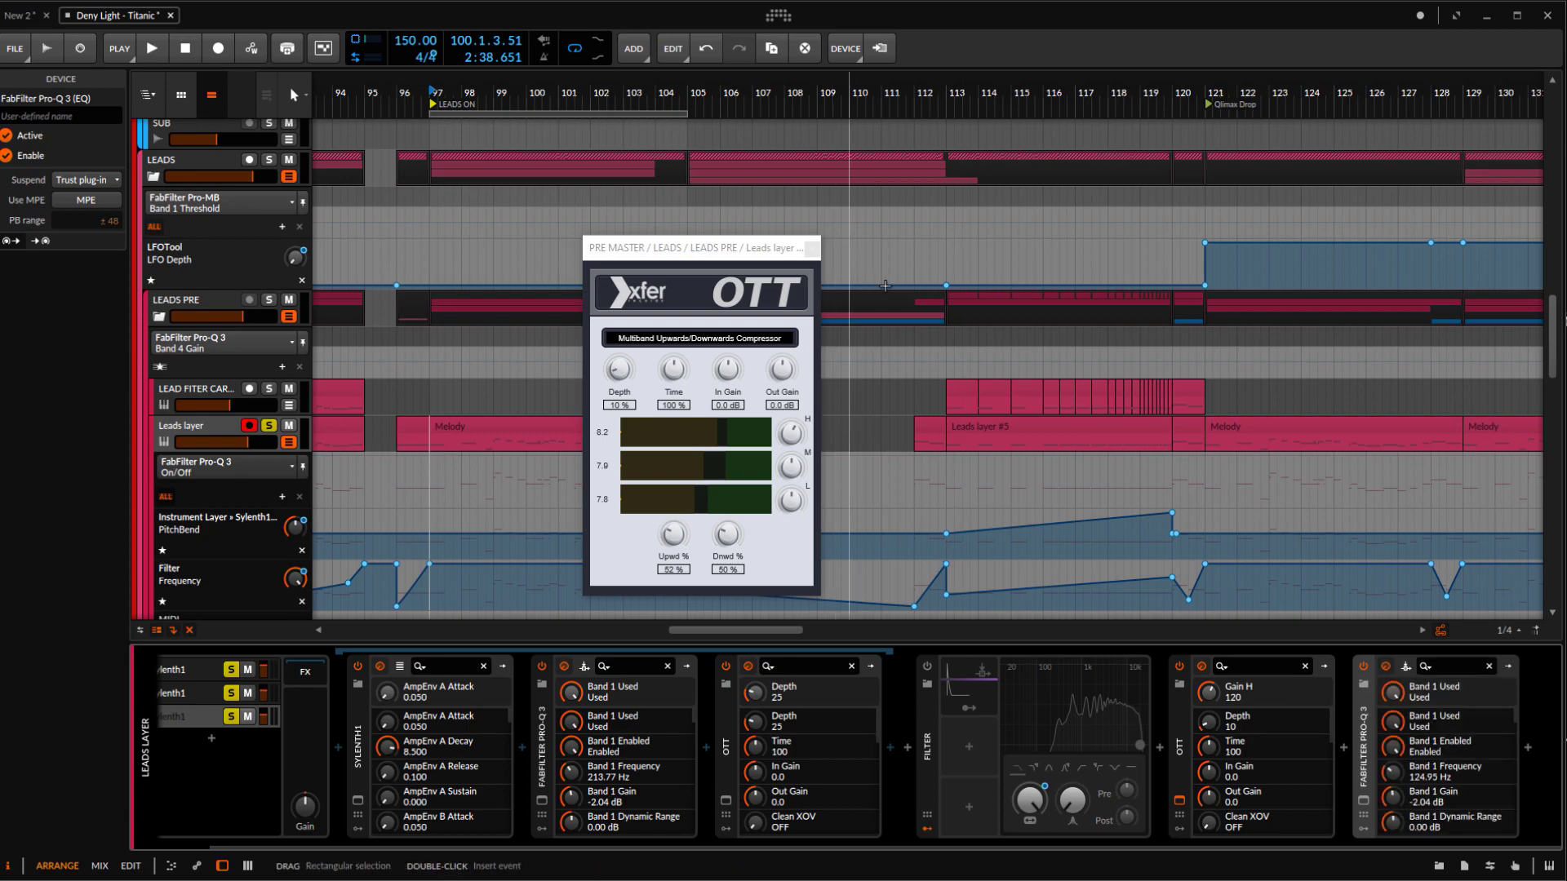
click(812, 249)
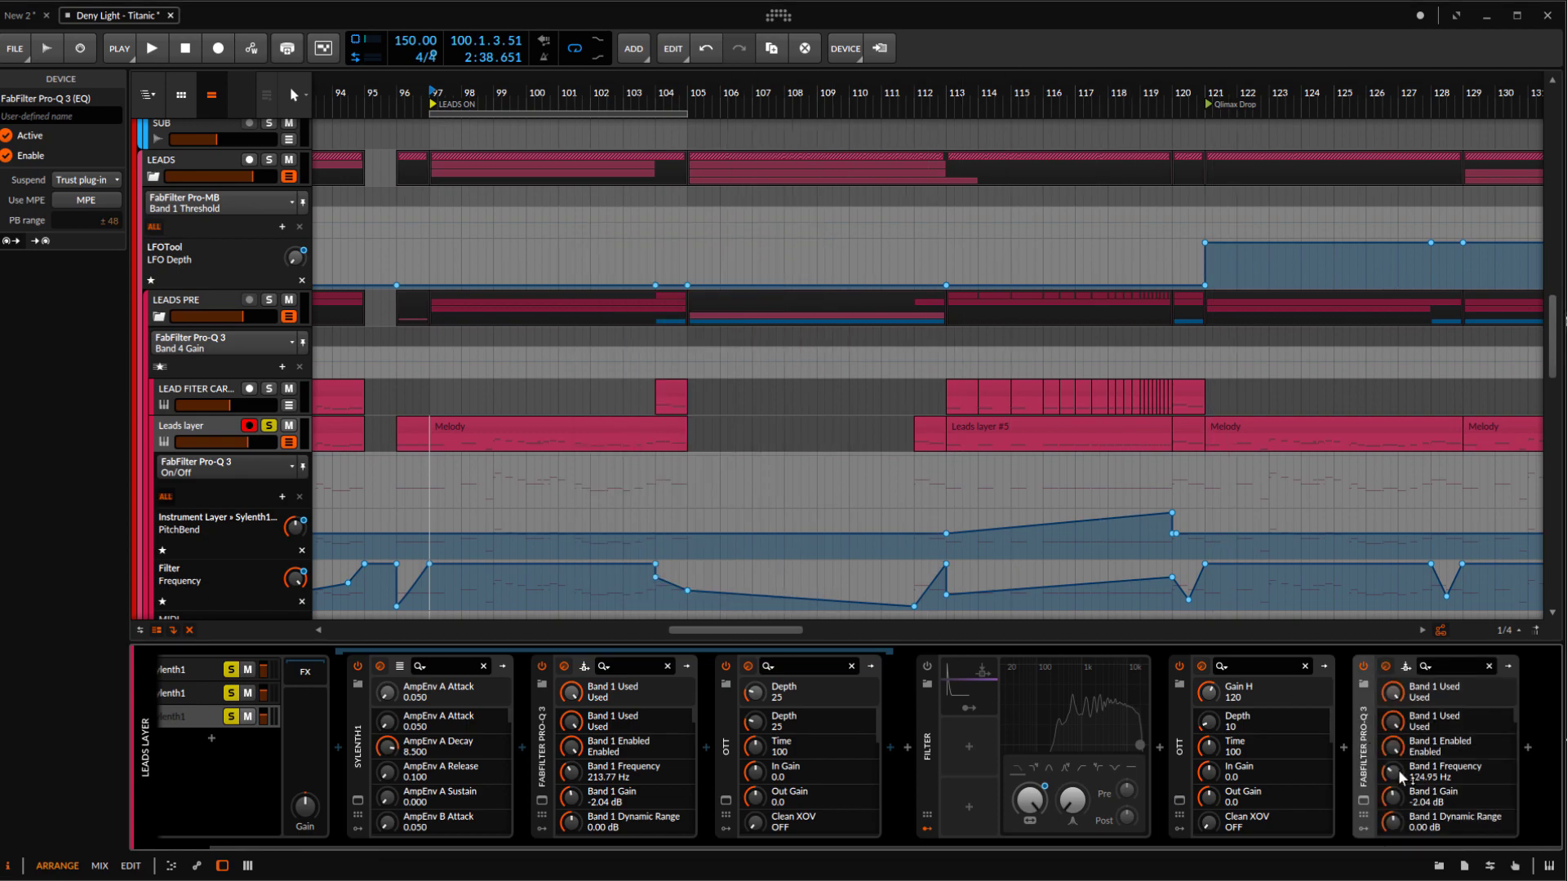
click(1363, 801)
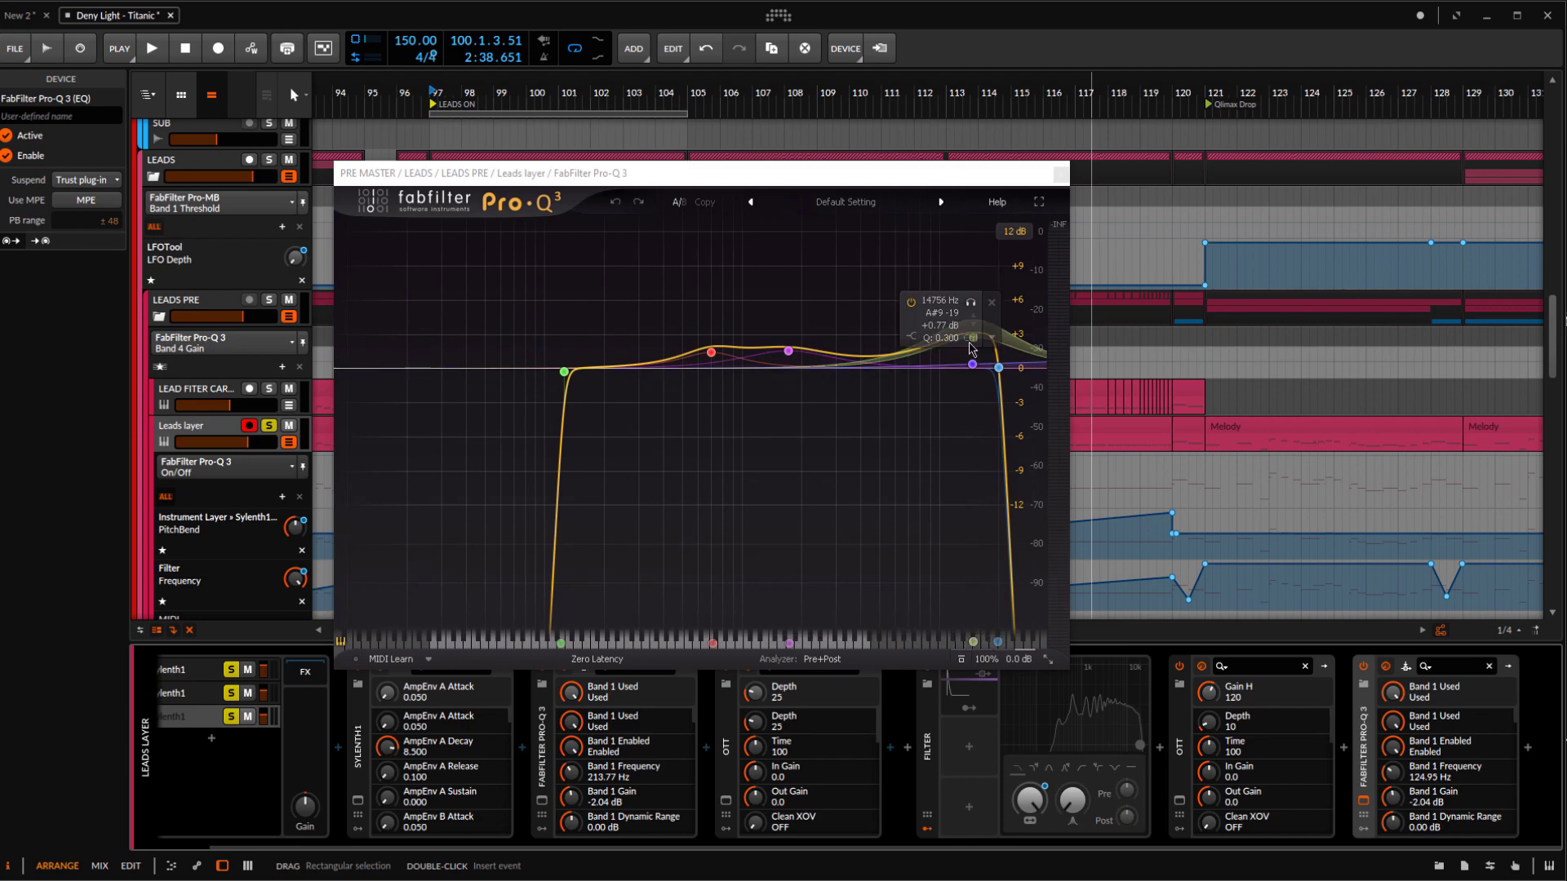
drag(824, 409, 696, 340)
Compare the Leads layer's final Pro-Q 3 off and on during playback, and close its window
key(space)
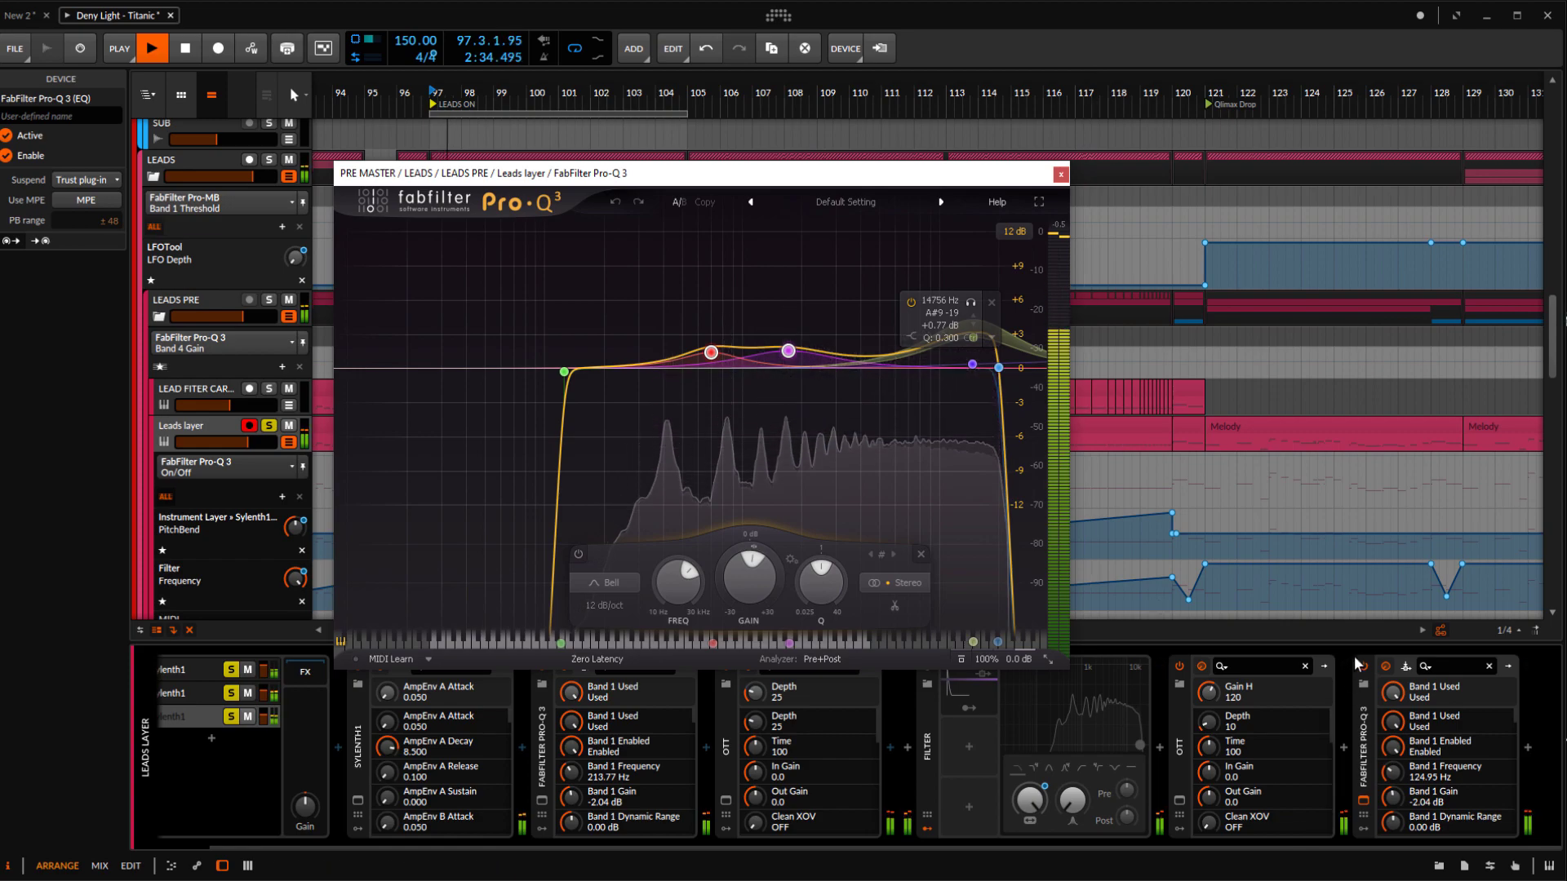
click(1362, 667)
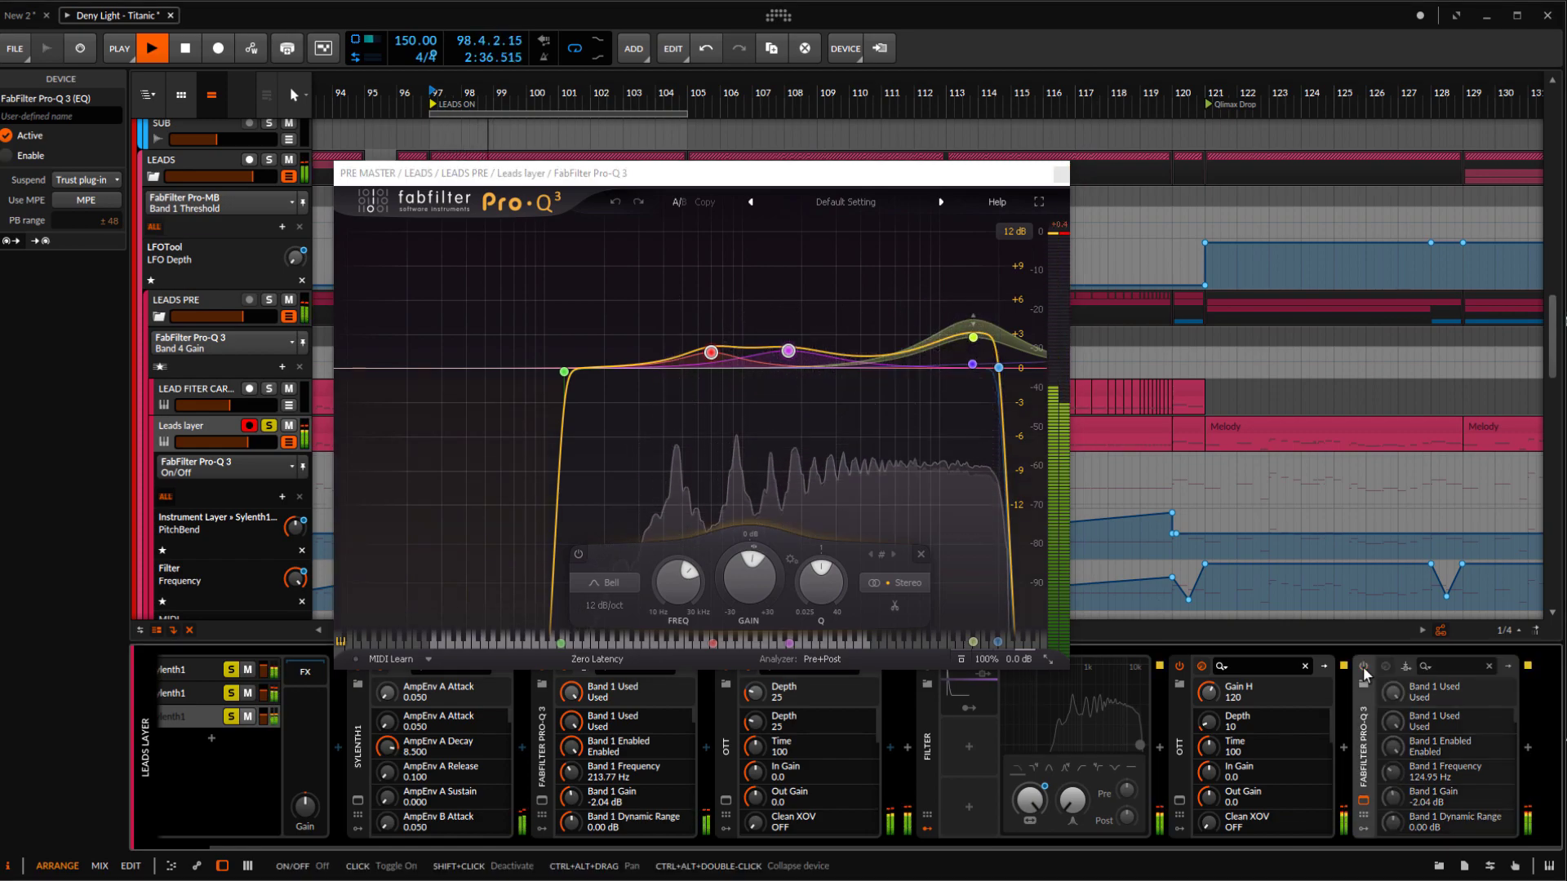
click(1363, 669)
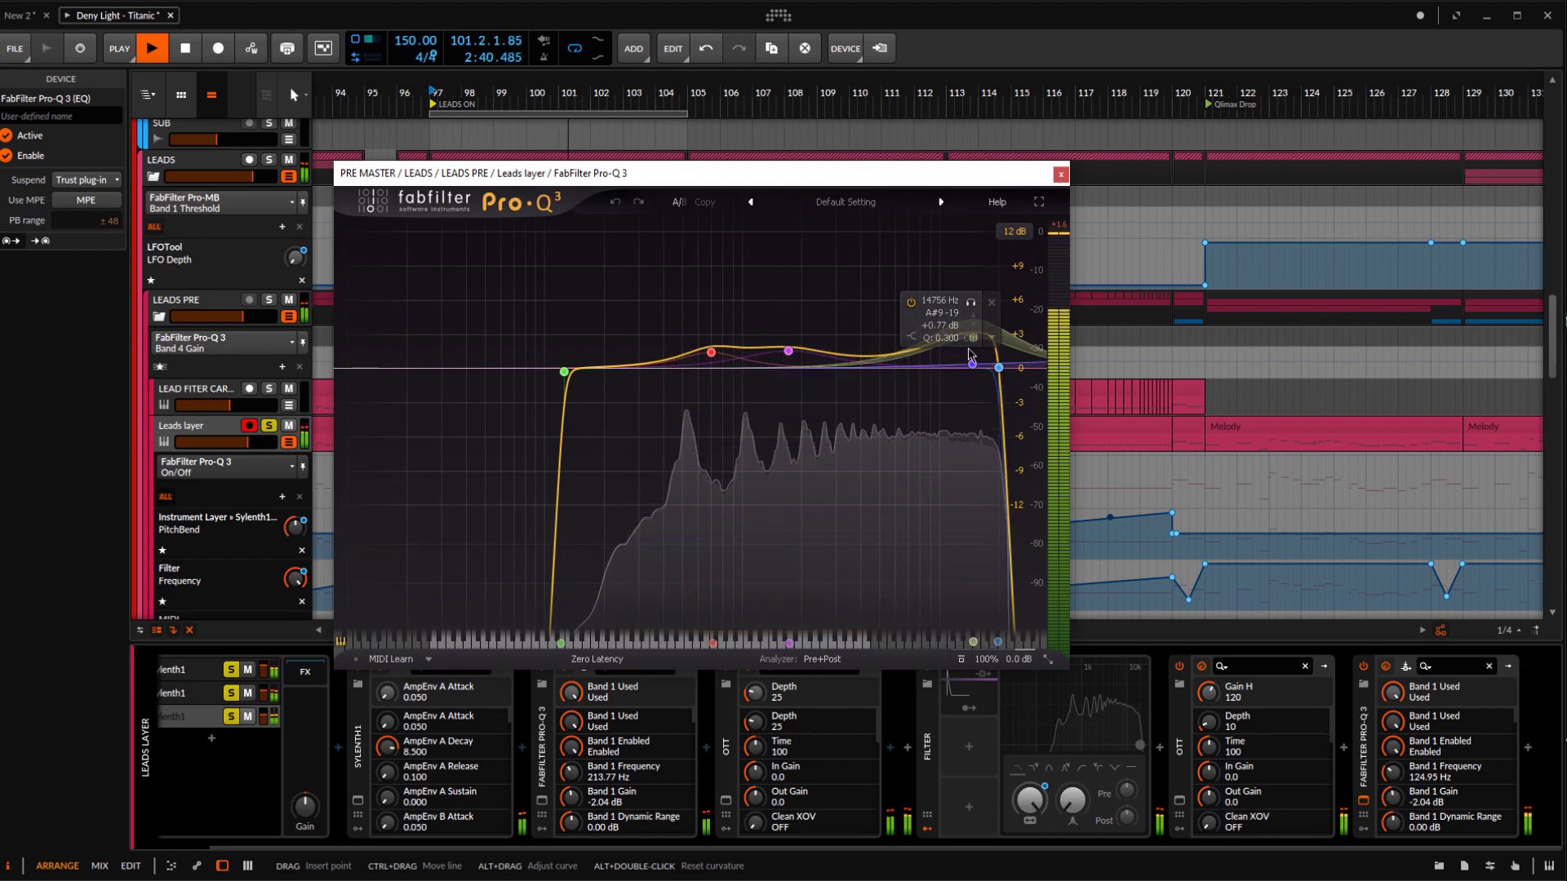
key(space)
click(1060, 174)
Solo the Chords Layer track instead of the Leads layer and select its Serum layer
scroll(585, 405, down, 4)
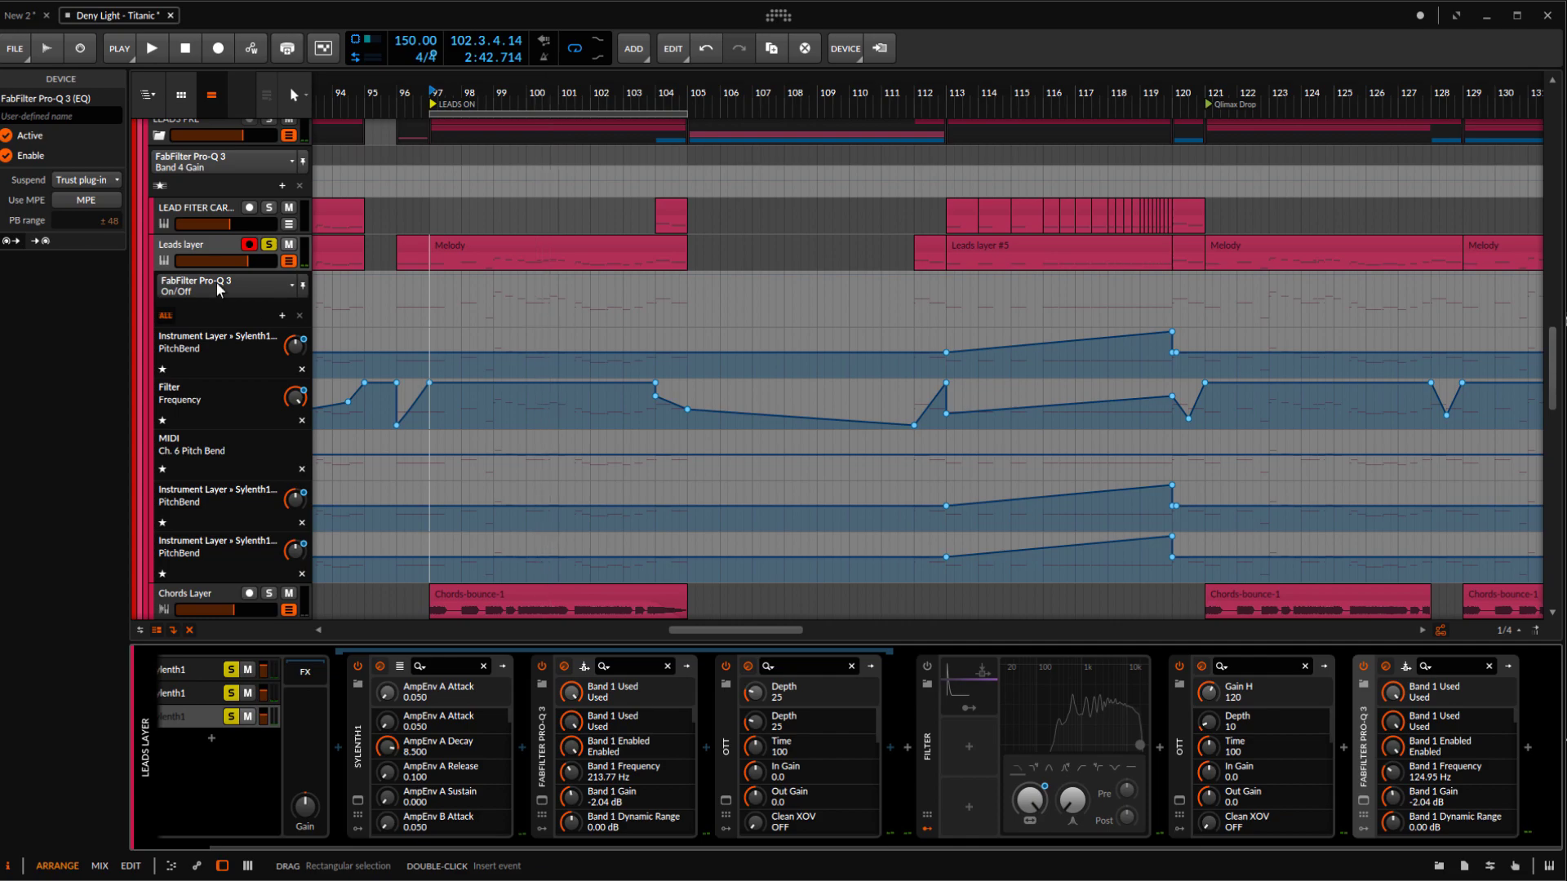
click(213, 247)
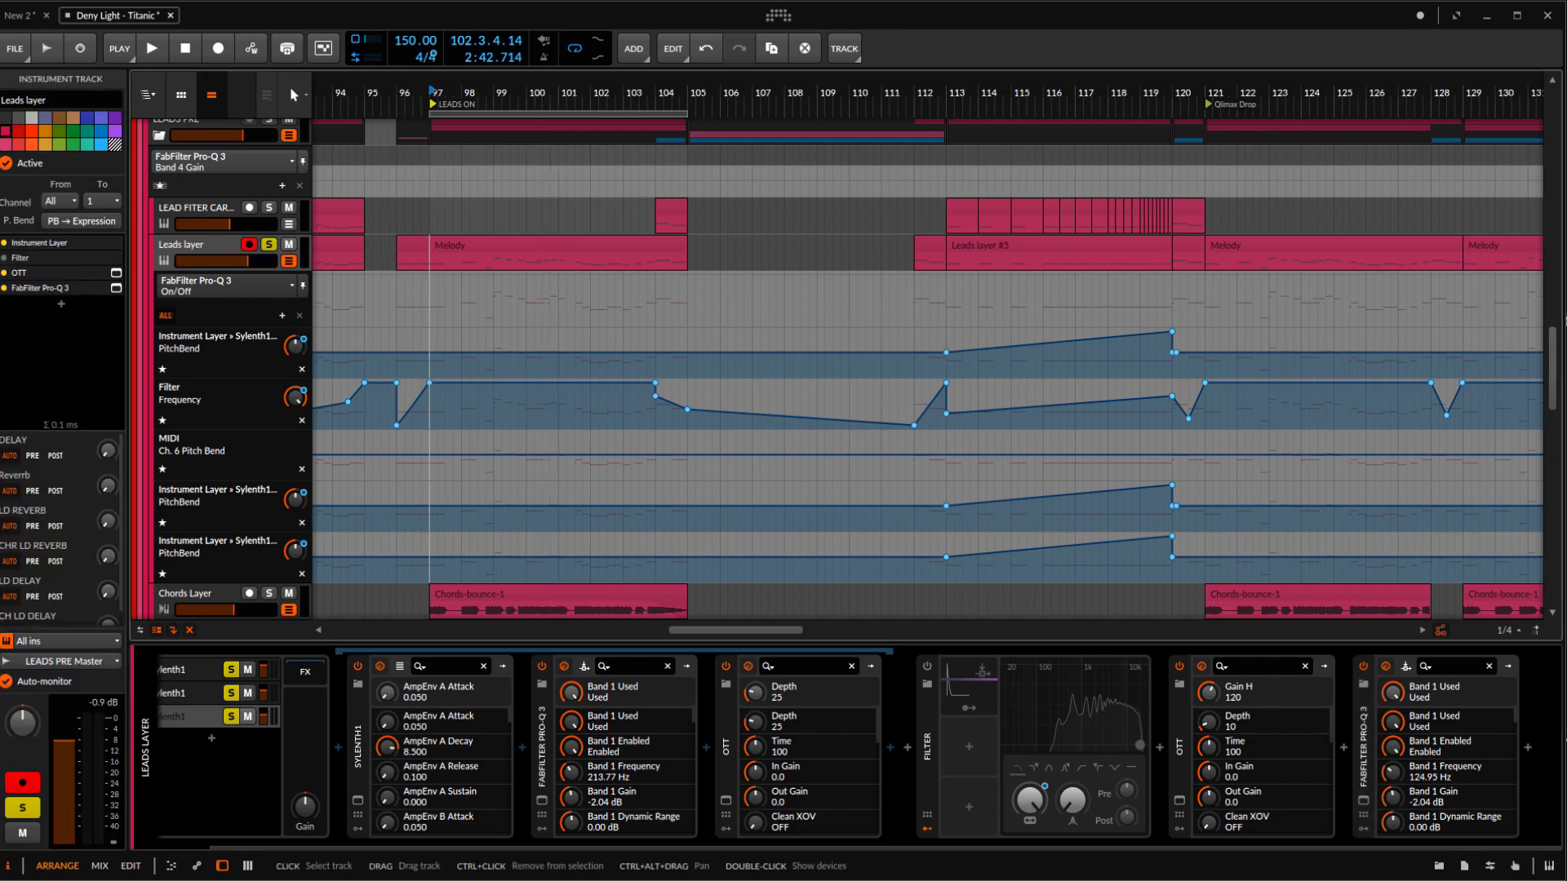
scroll(273, 546, down, 1)
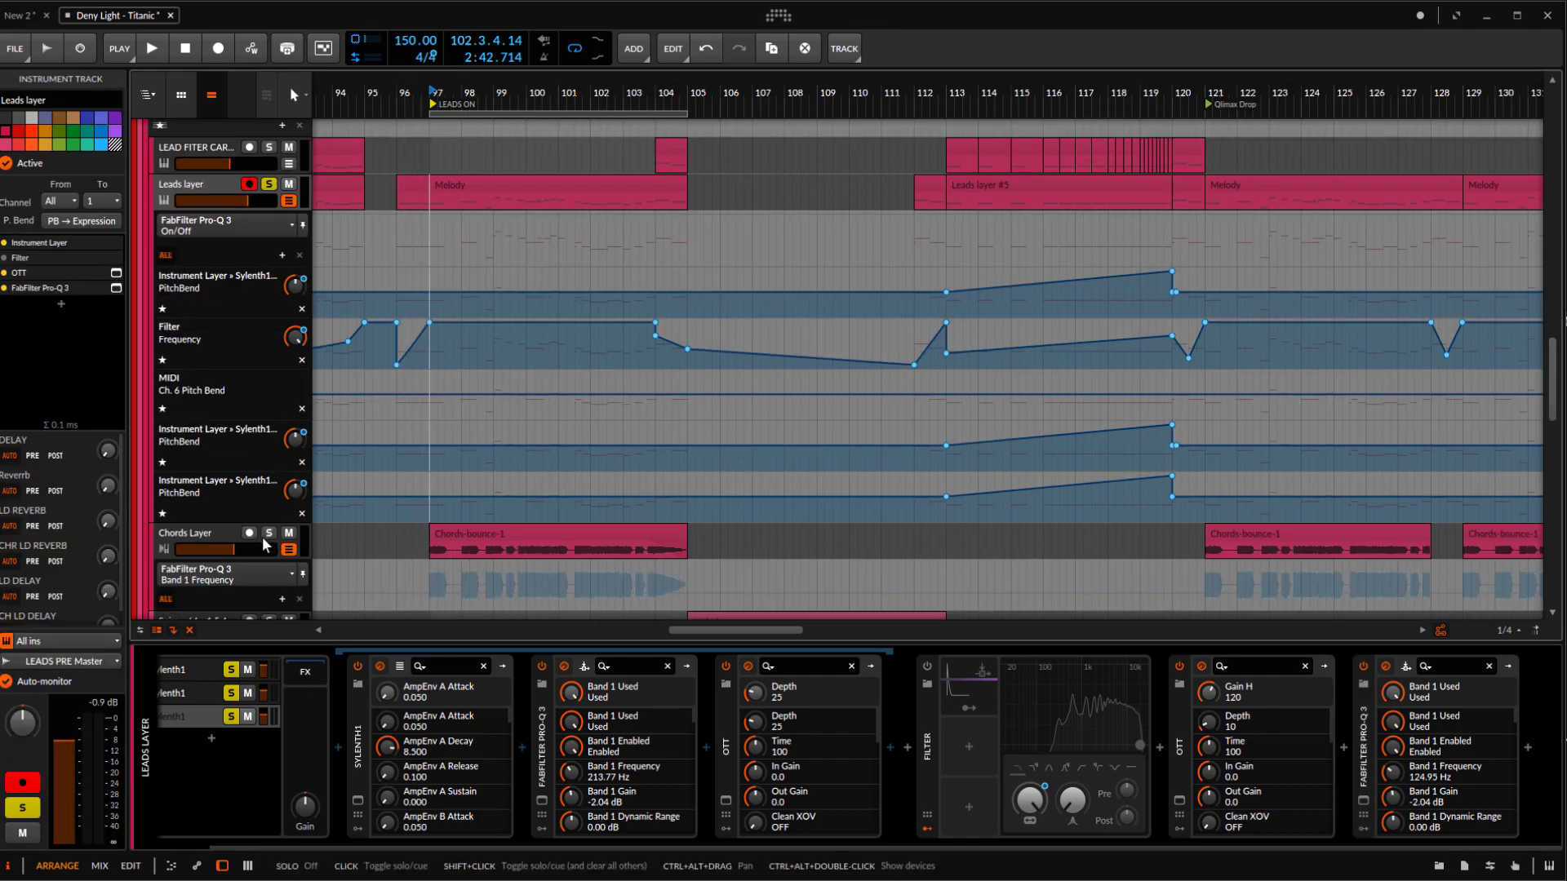
click(214, 538)
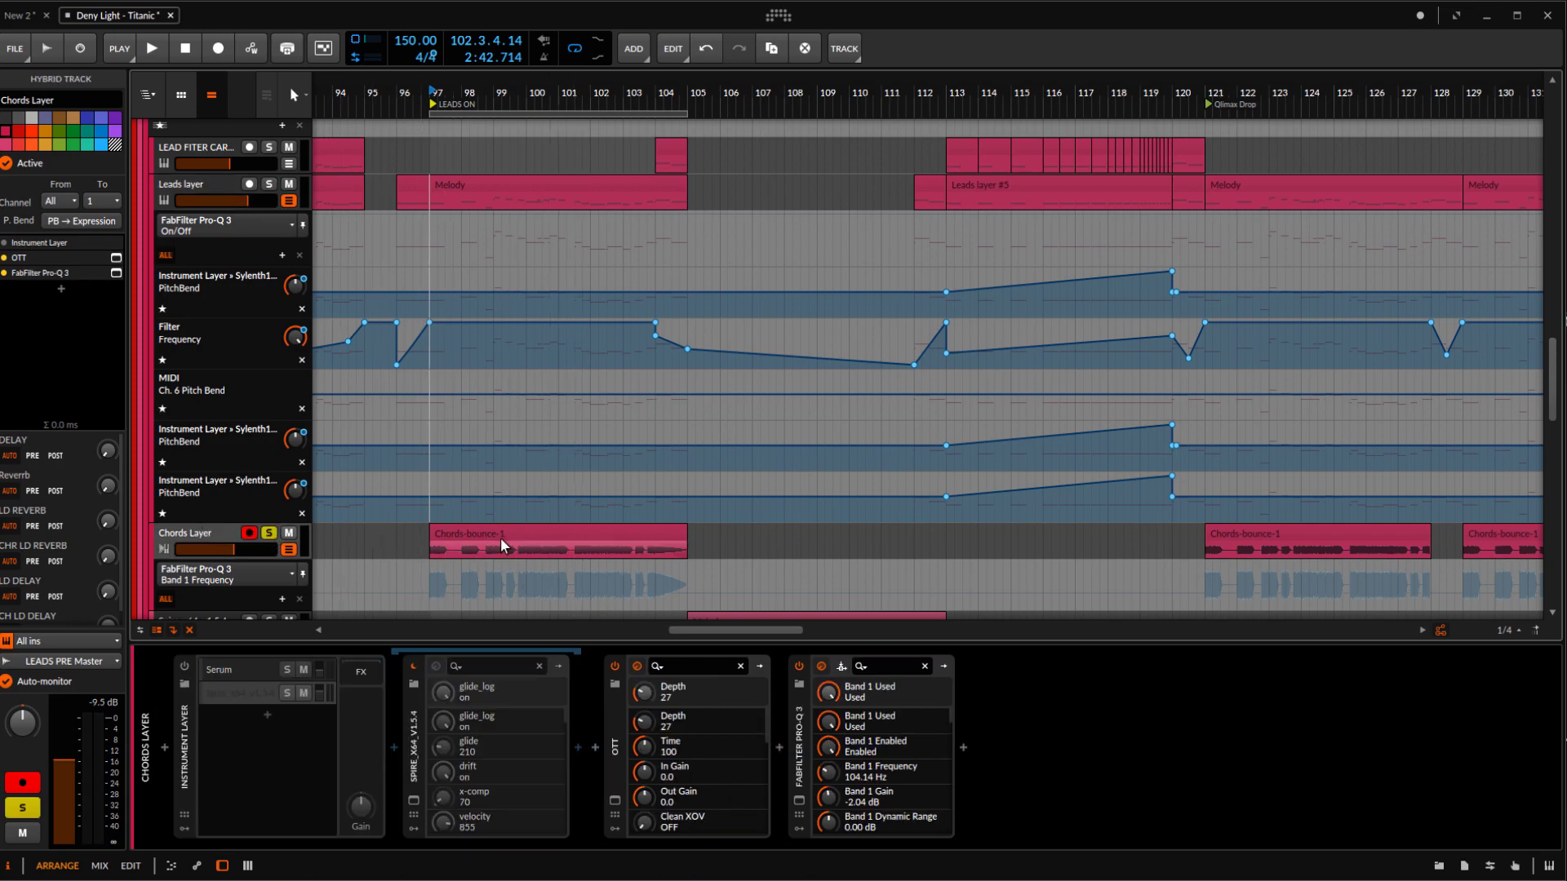
scroll(501, 547, down, 1)
click(232, 671)
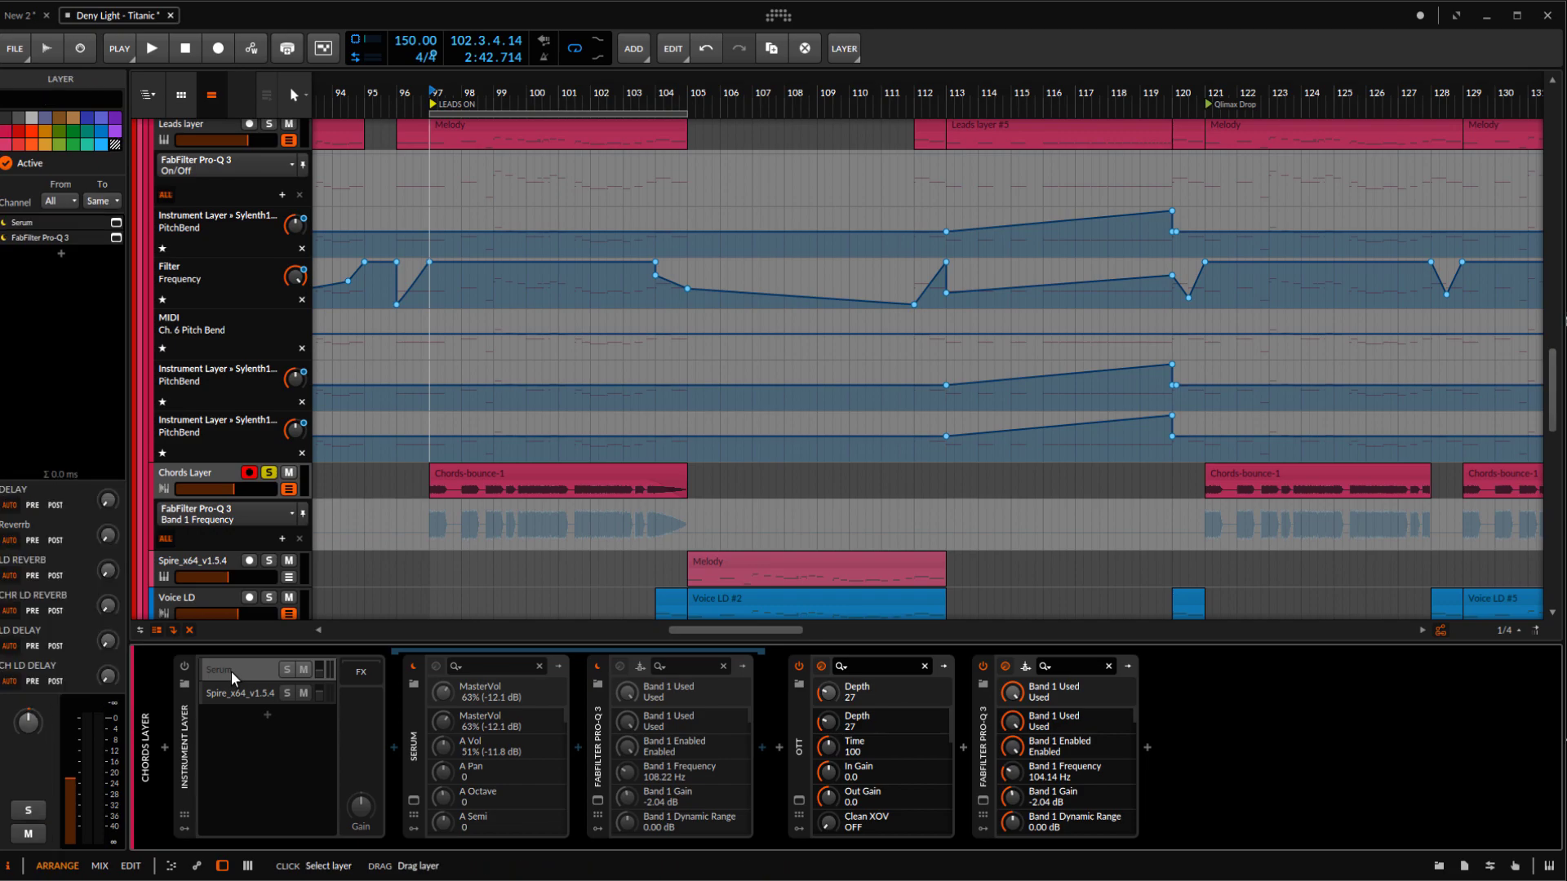
Play the Chords-bounce-1 audio and turn off the Chords Layer's OTT and FabFilter Pro-Q 3 to hear it unprocessed
drag(400, 530, 434, 539)
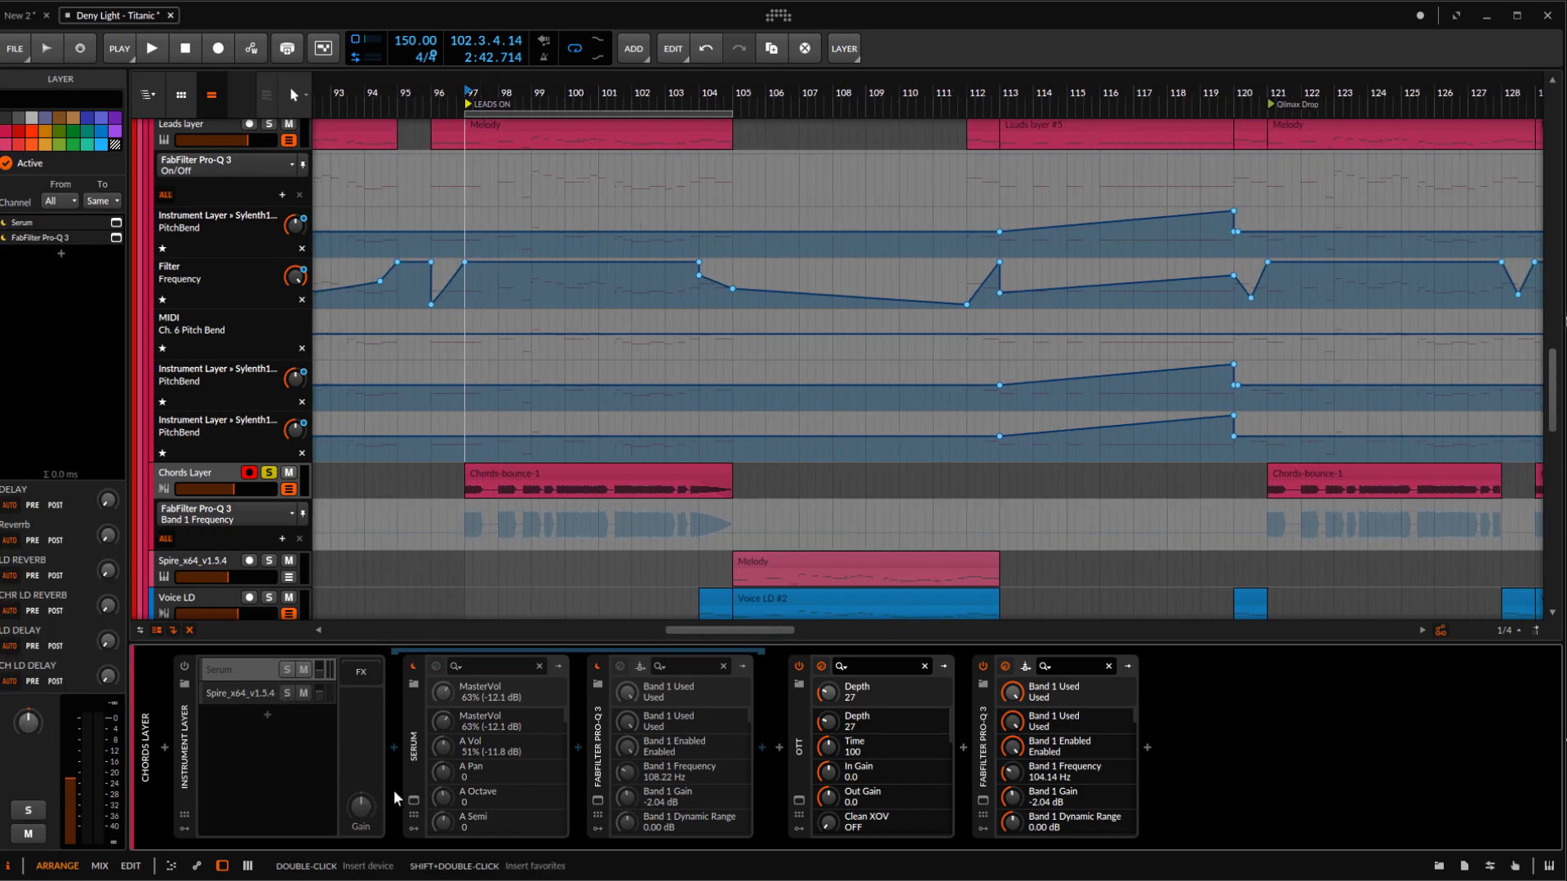
key(space)
key(space)
key(space)
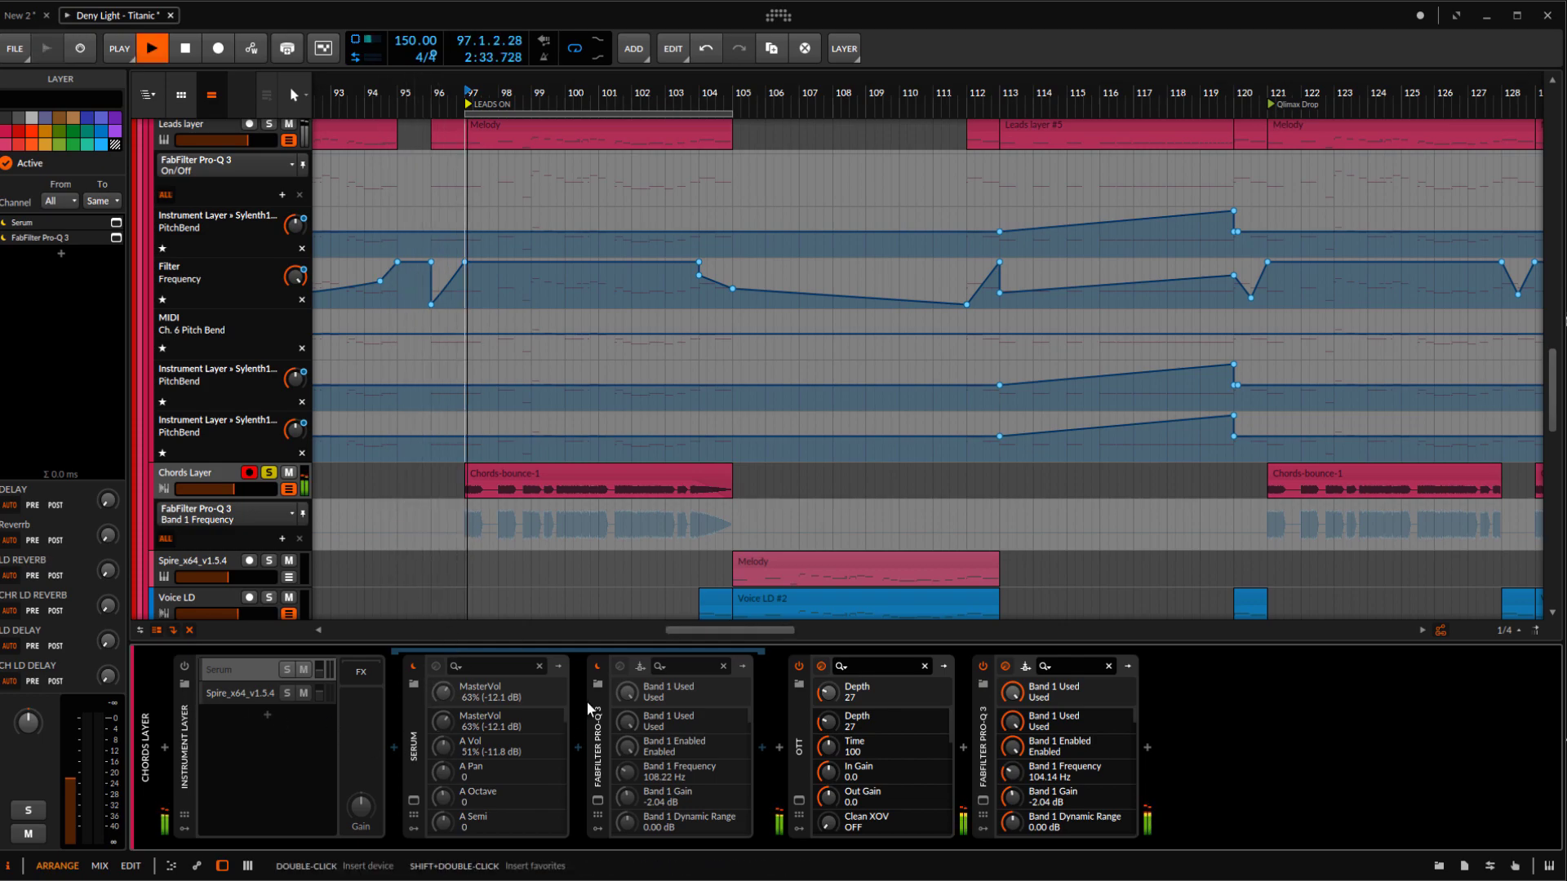
click(799, 666)
click(983, 666)
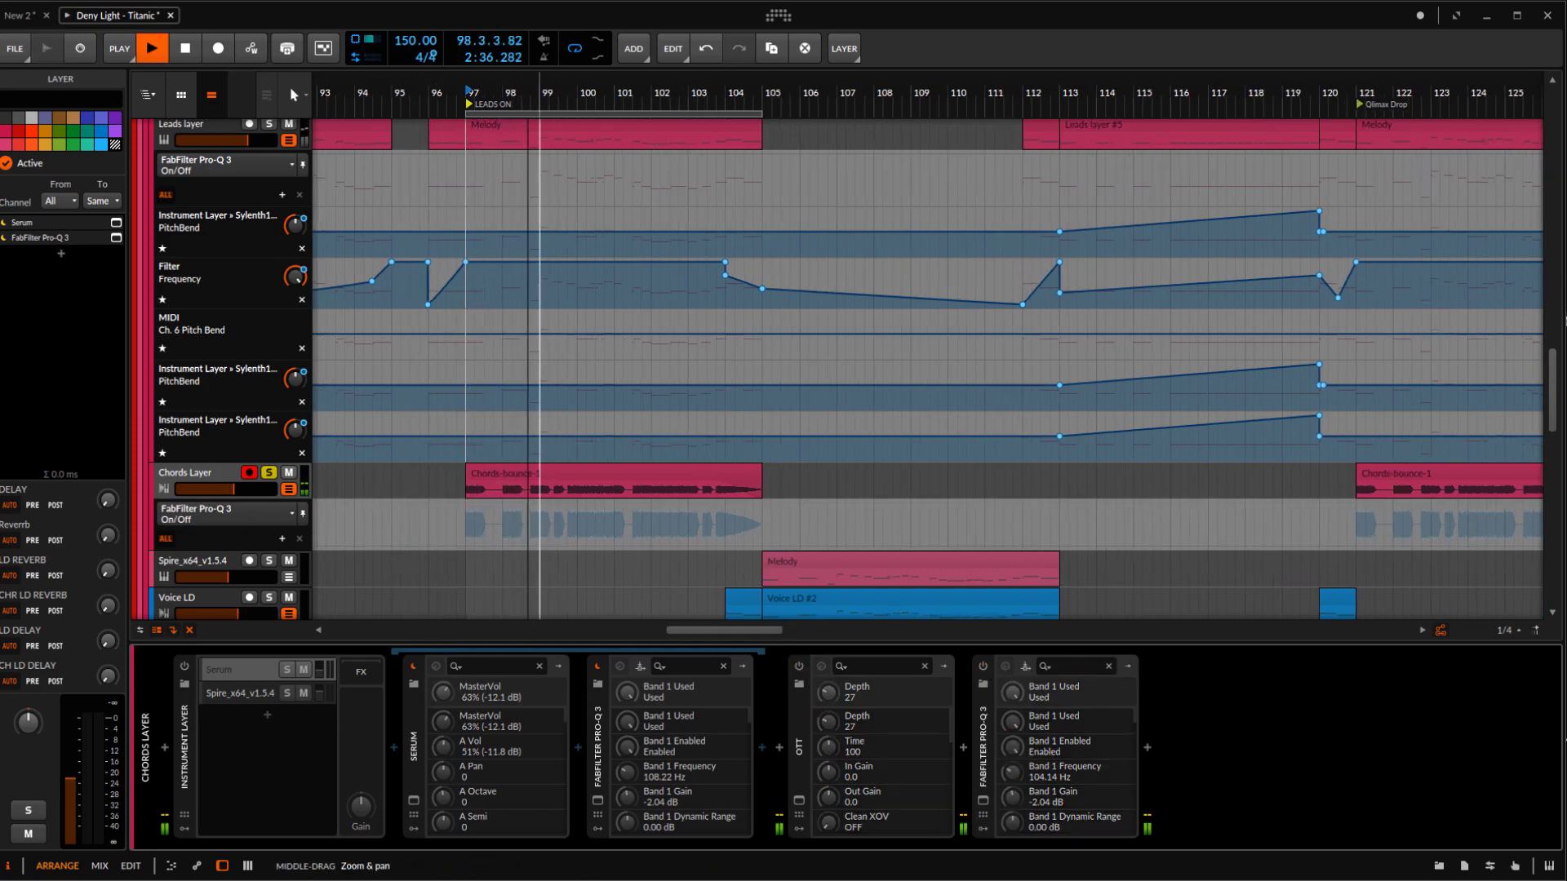
scroll(286, 560, up, 1)
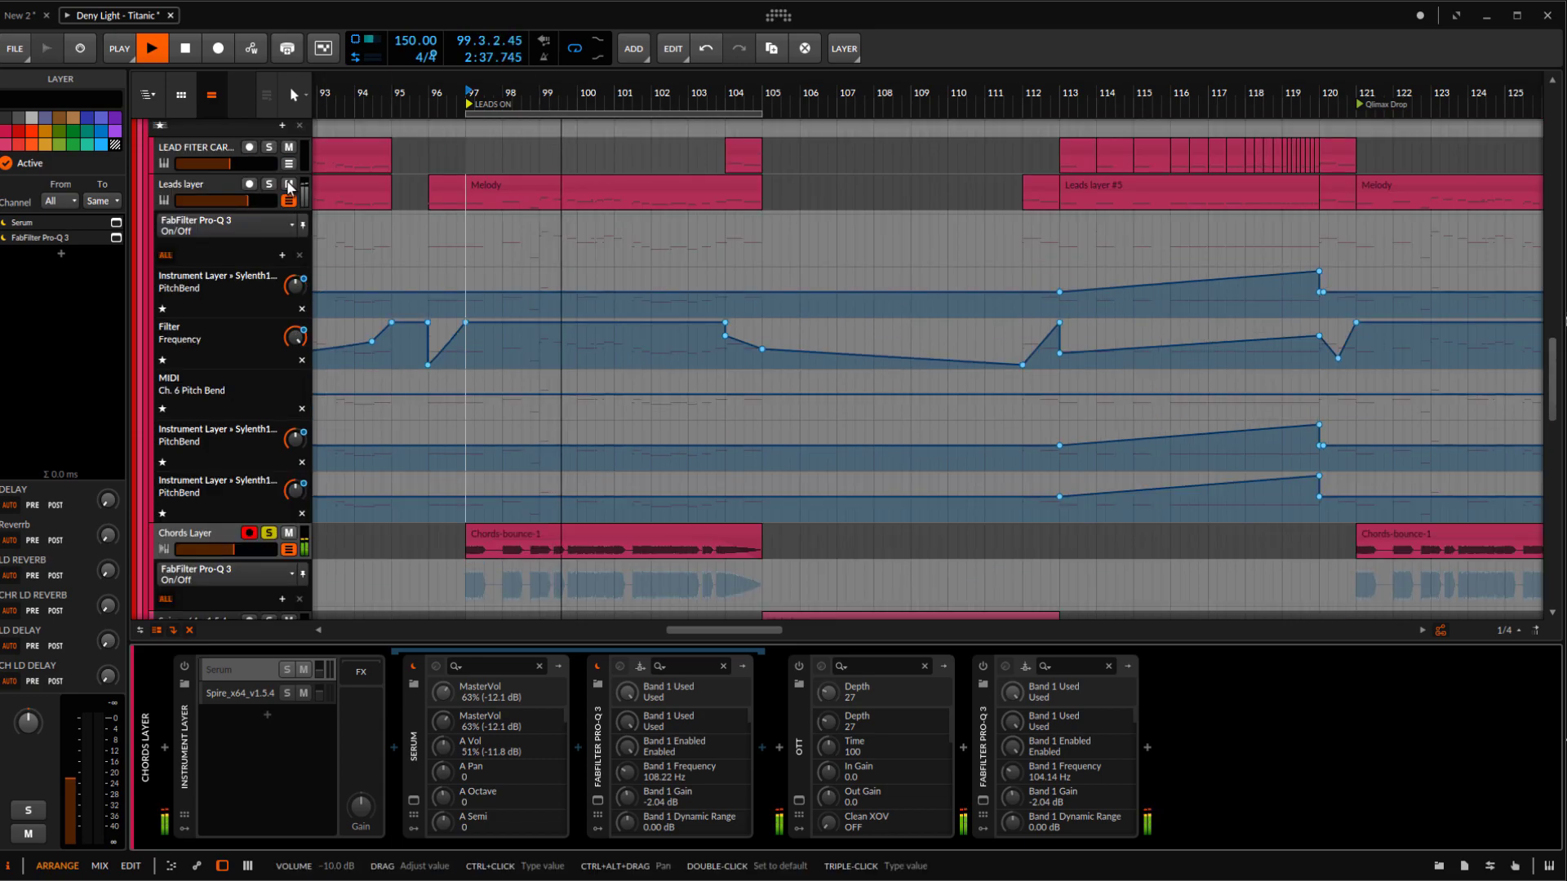
click(277, 561)
scroll(286, 560, down, 1)
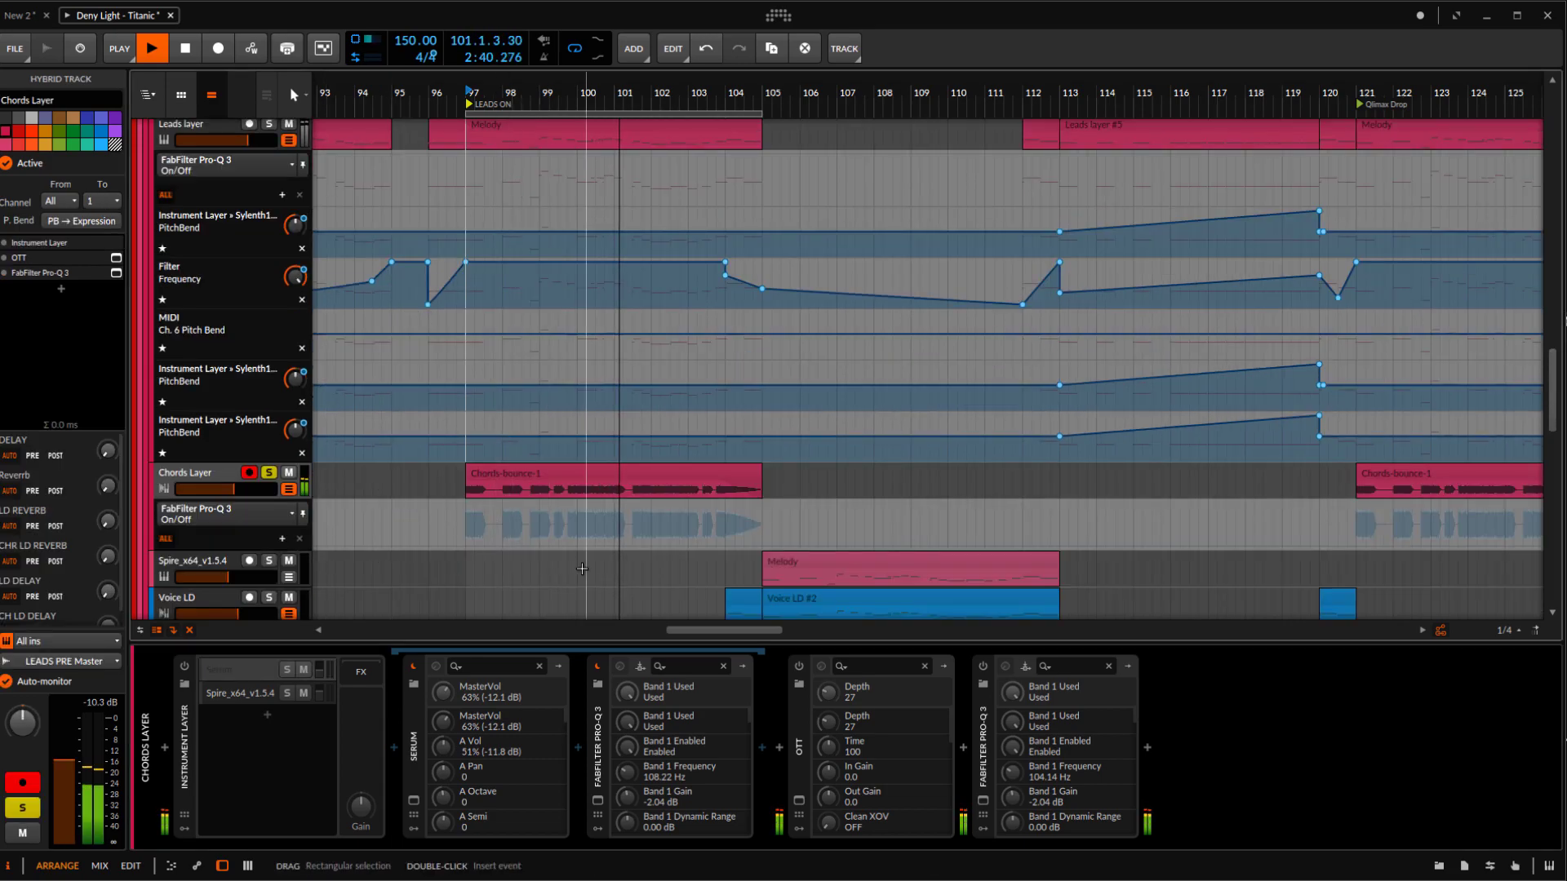
Stop playback, open the Chords Layer's Serum plugin window and locate the LD Hypersaw [JD] preset among the Leads presets
click(245, 669)
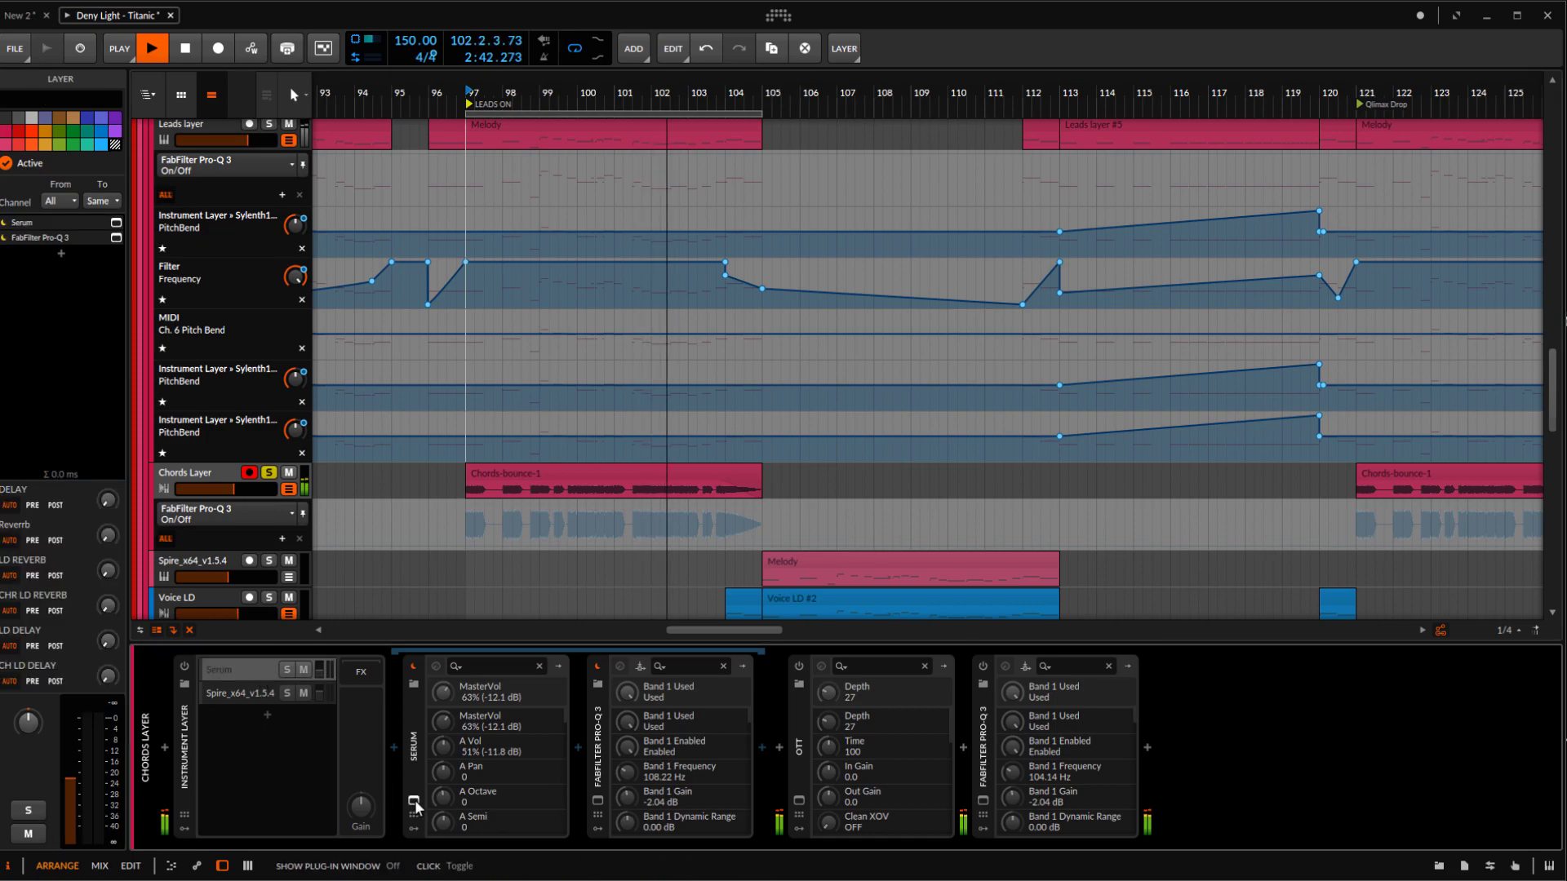
key(space)
click(414, 803)
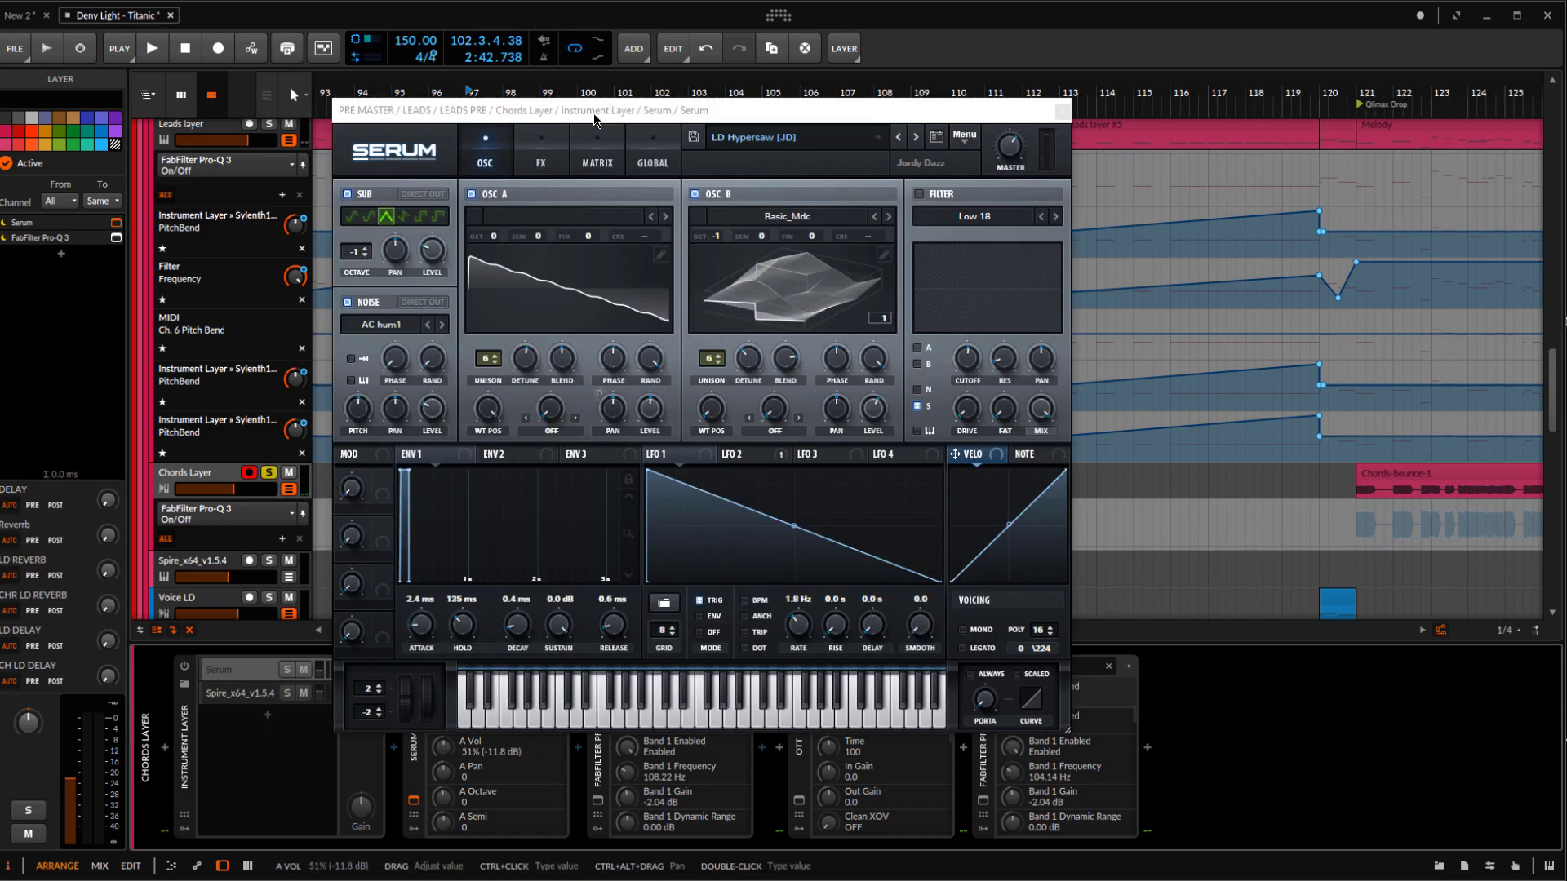
drag(612, 114, 698, 121)
click(872, 145)
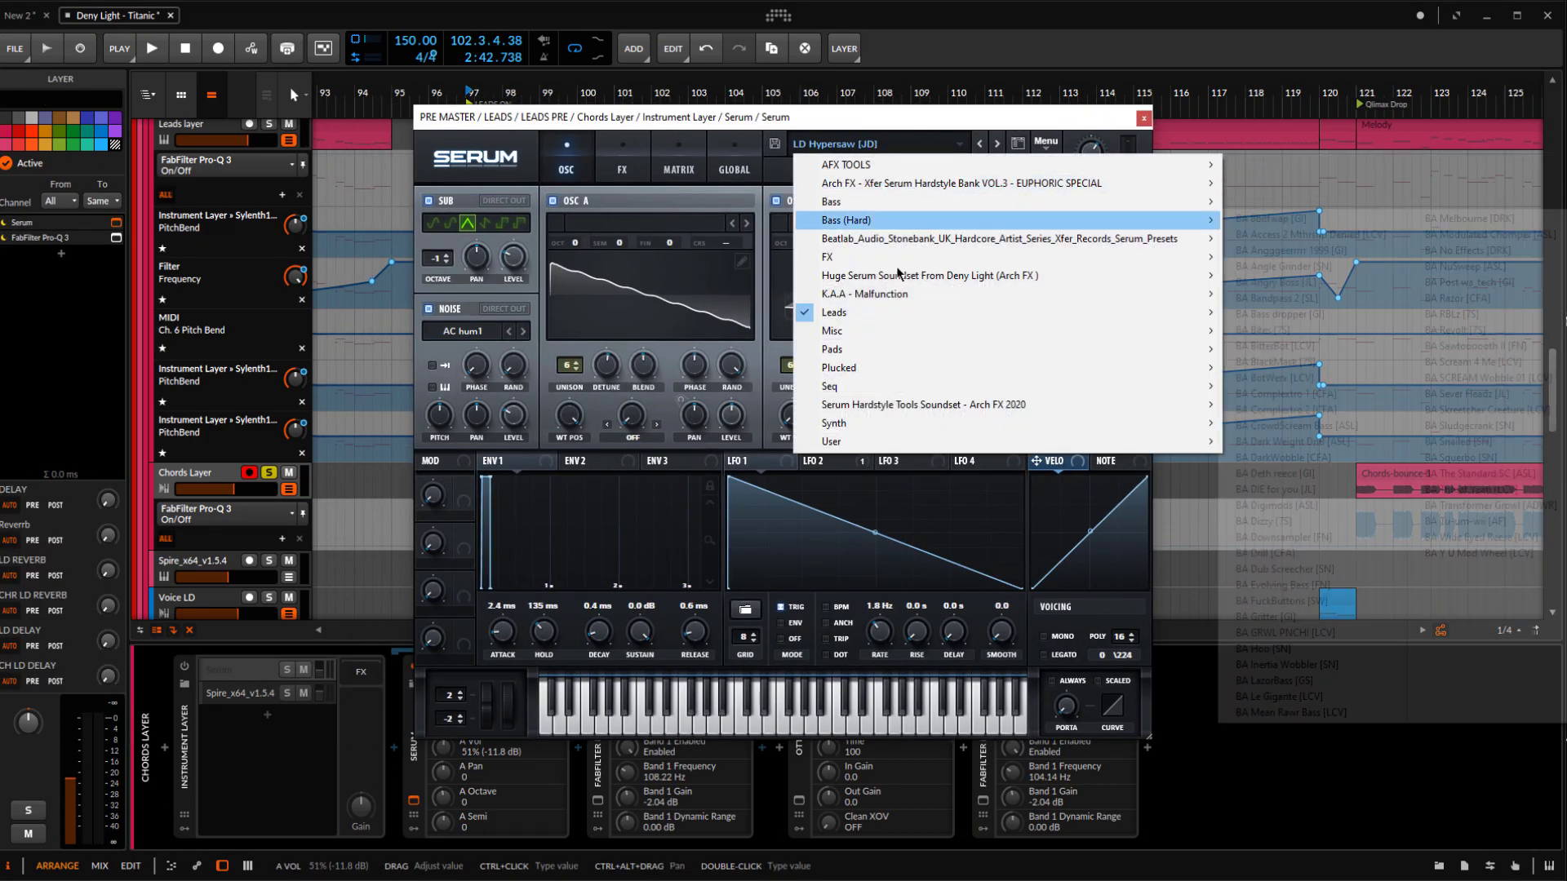
mouse_move(1197, 337)
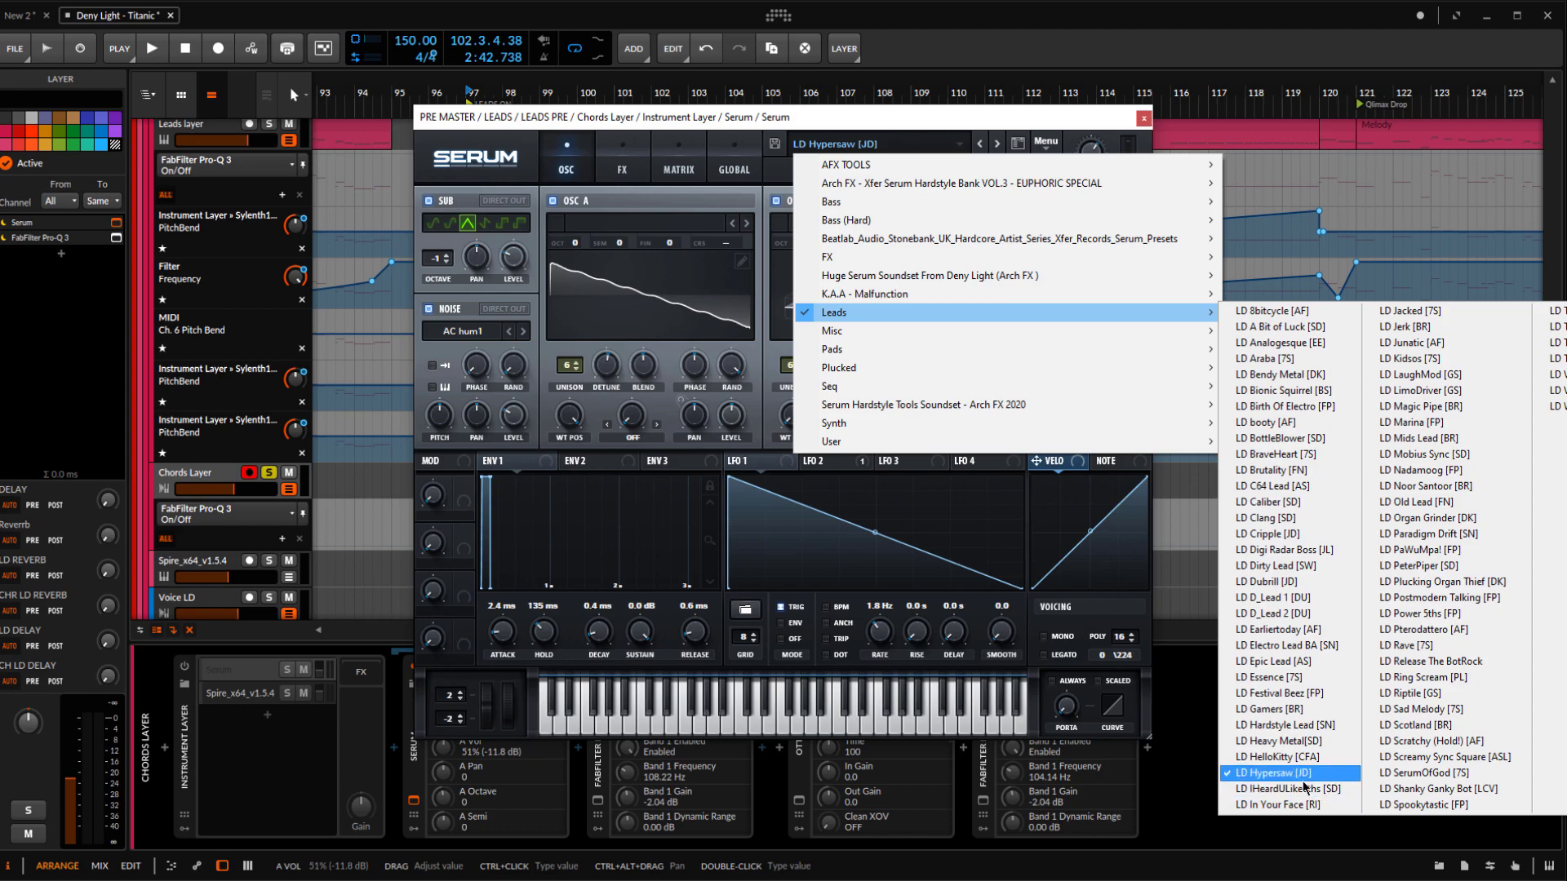
click(714, 129)
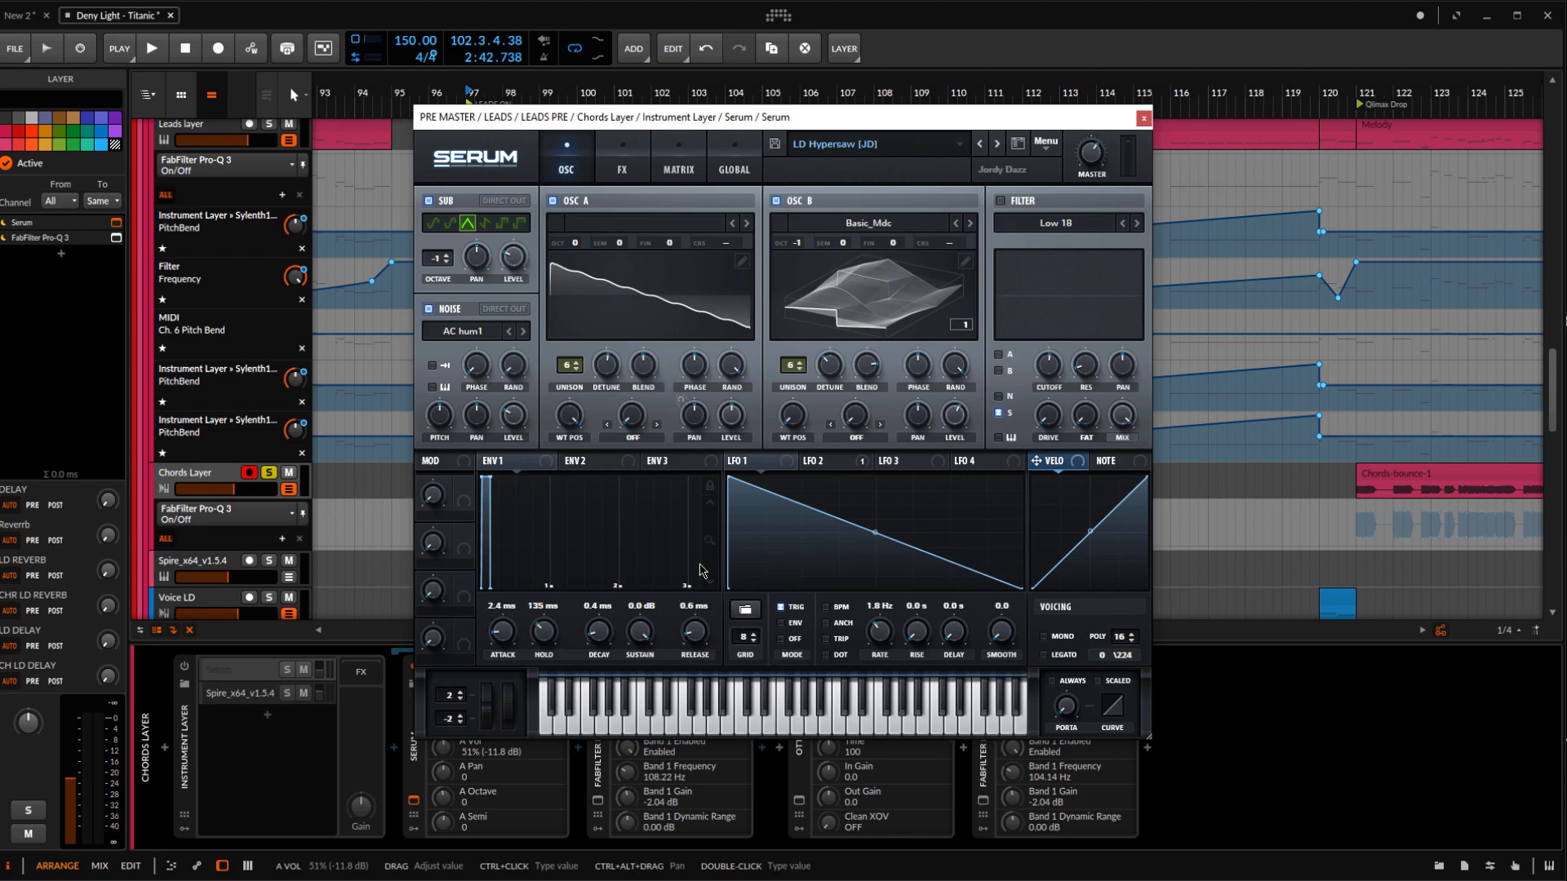
Examine Serum's effects rack with its EQ and its oscillator settings, and close the Serum window
click(667, 169)
click(638, 148)
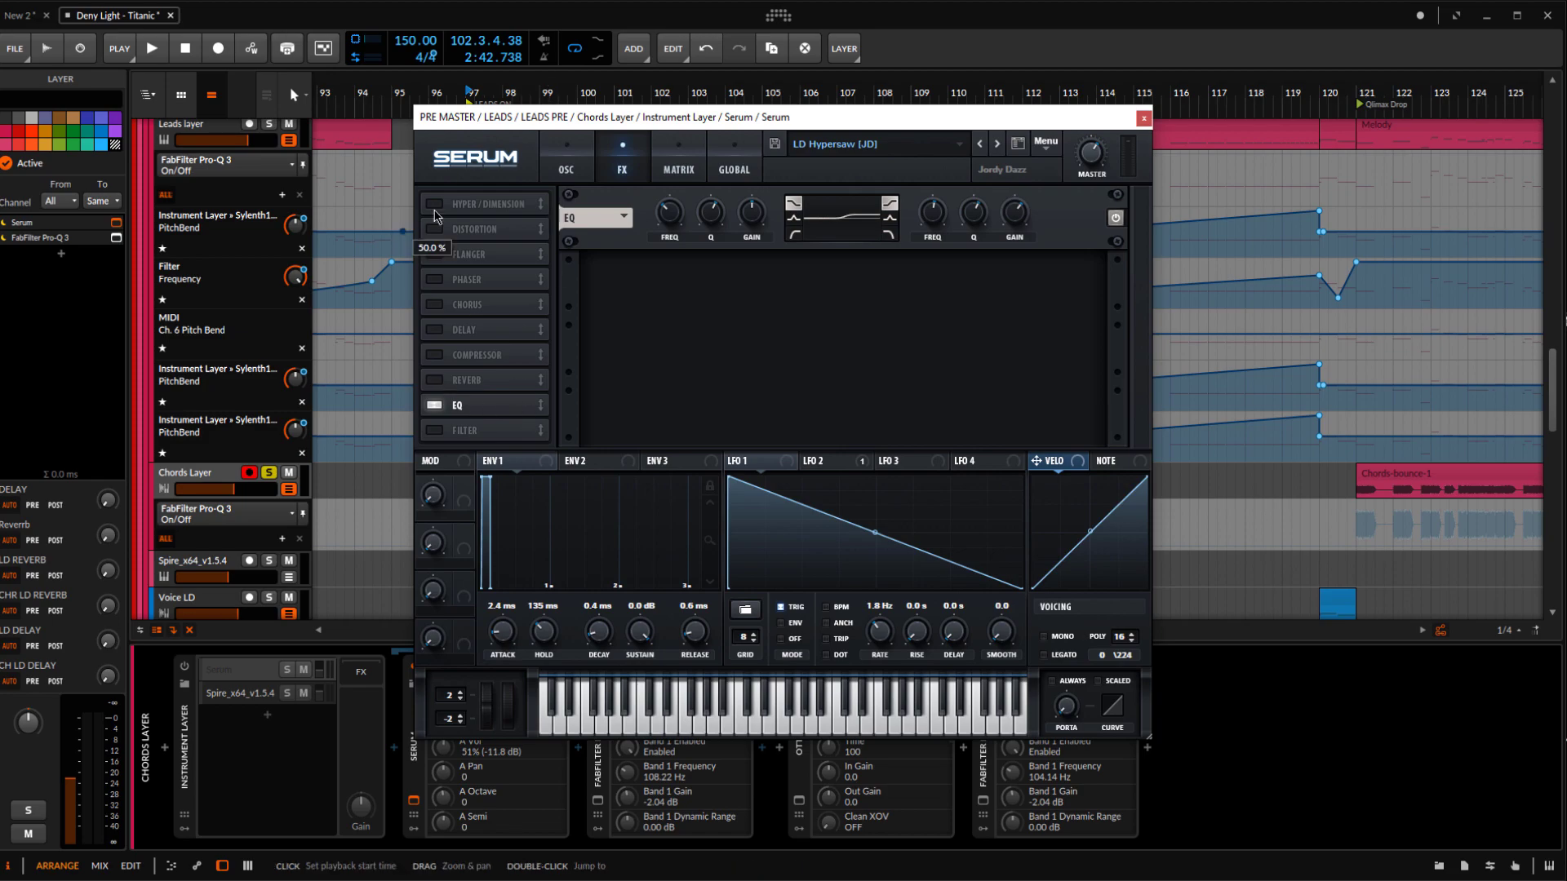
click(559, 147)
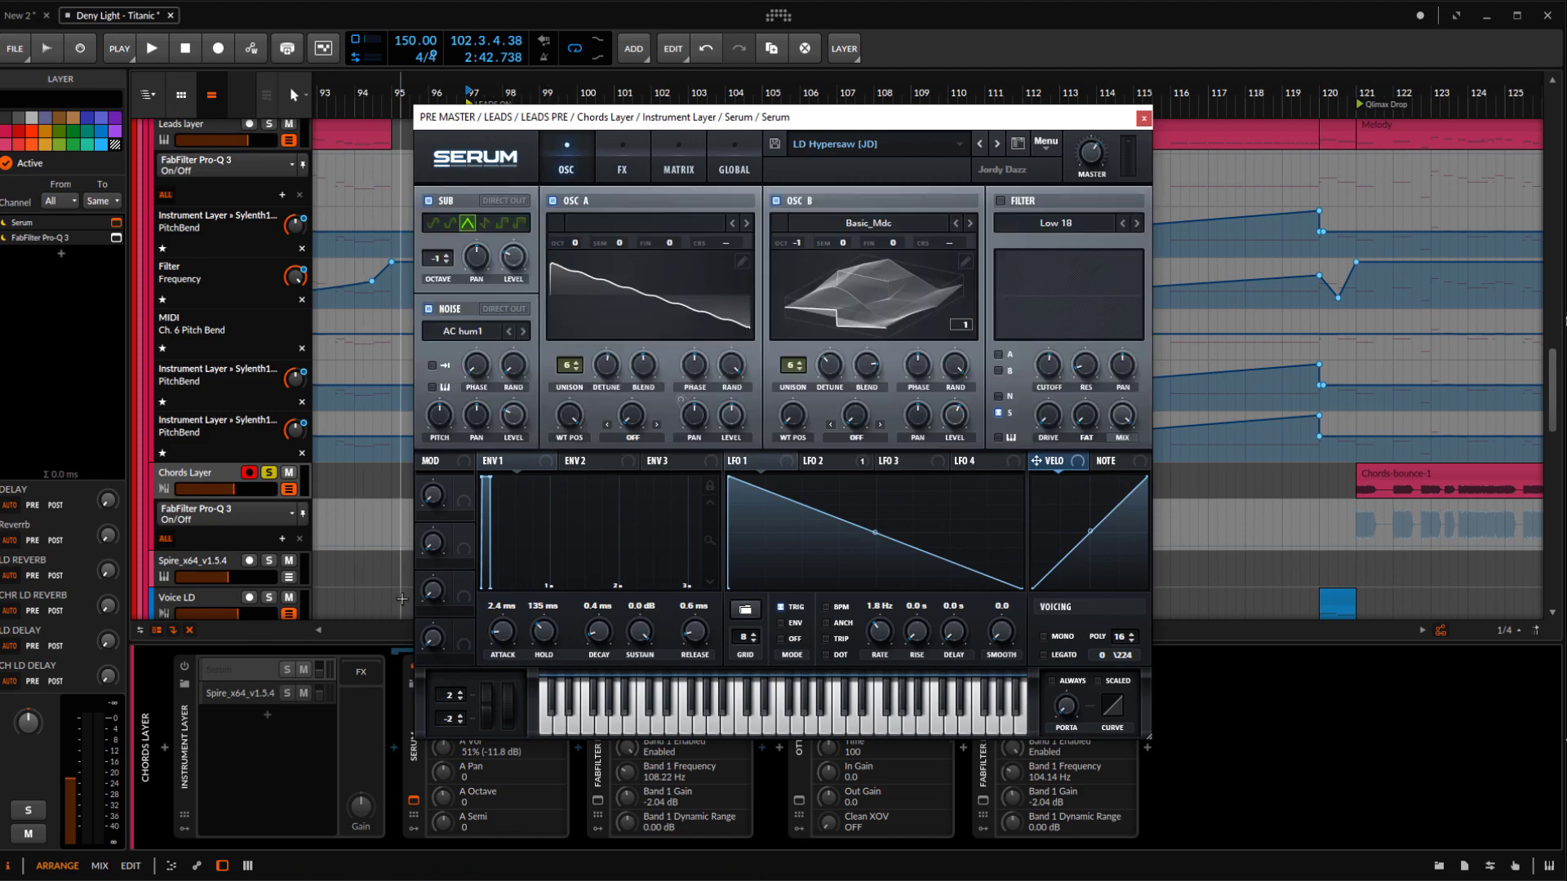
click(1143, 119)
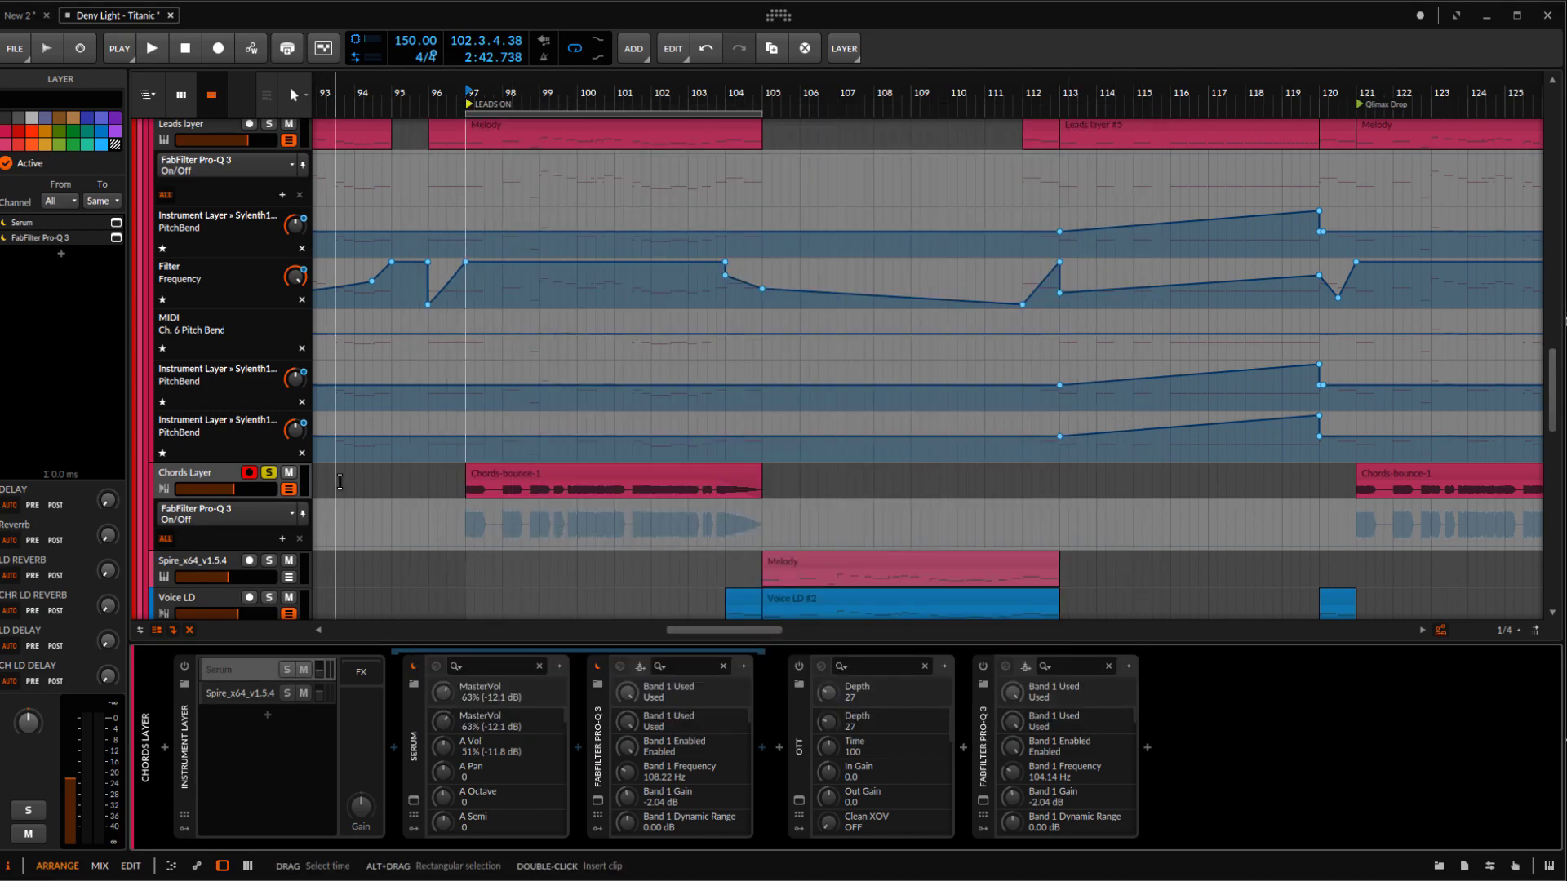
Open the Chords Layer's Spire_x64_v1.5.4 plugin, examine its oscillator settings, play the sound and close the plugin window
click(261, 693)
click(414, 801)
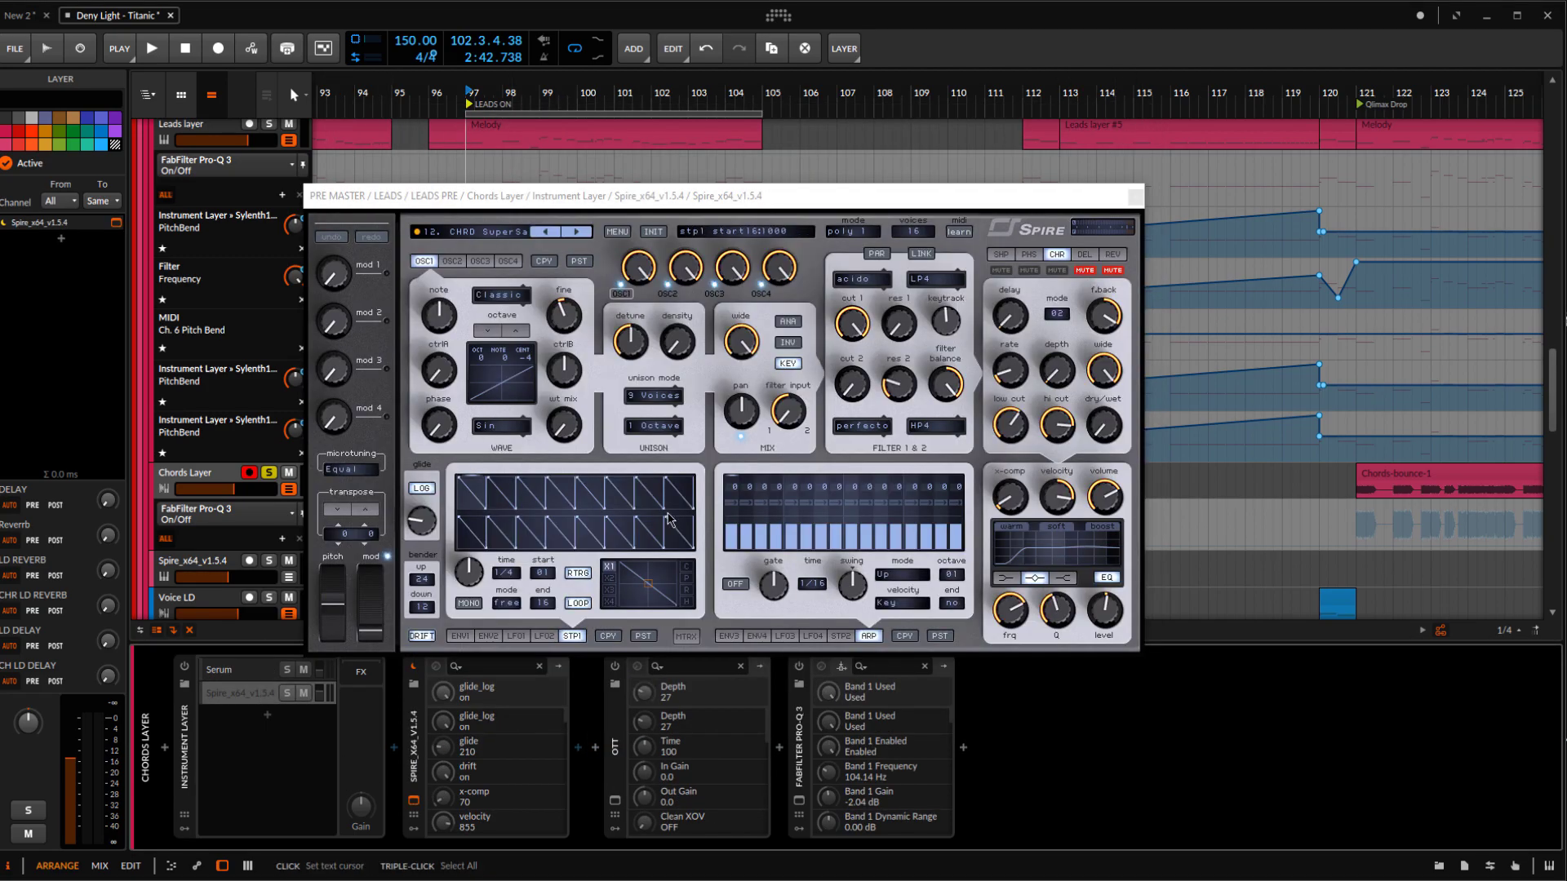
drag(584, 207, 663, 203)
click(541, 248)
click(539, 251)
click(512, 249)
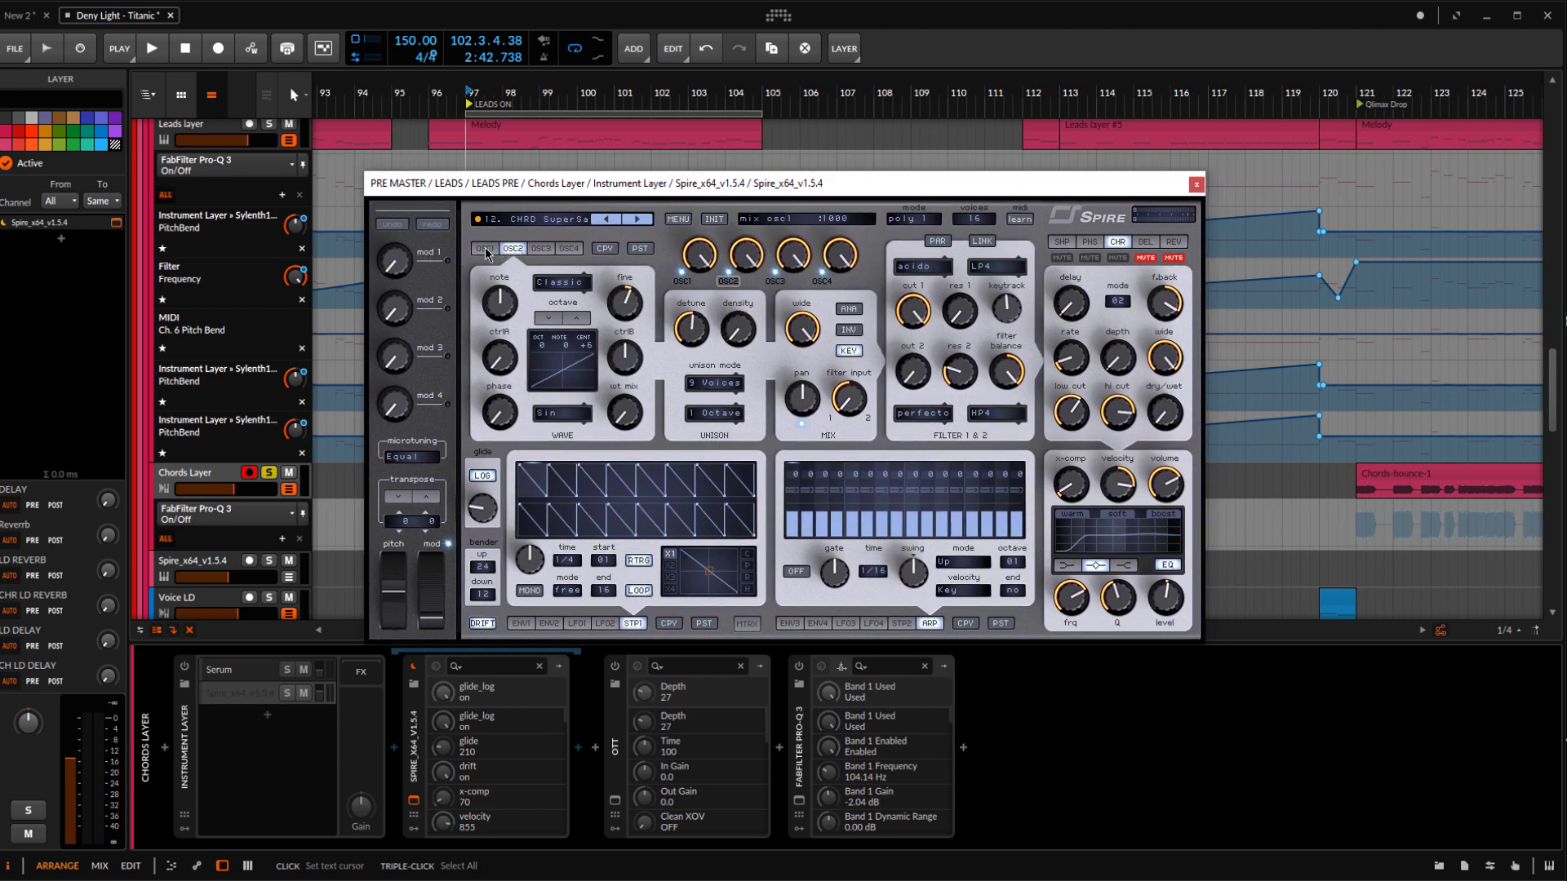
click(541, 249)
click(571, 248)
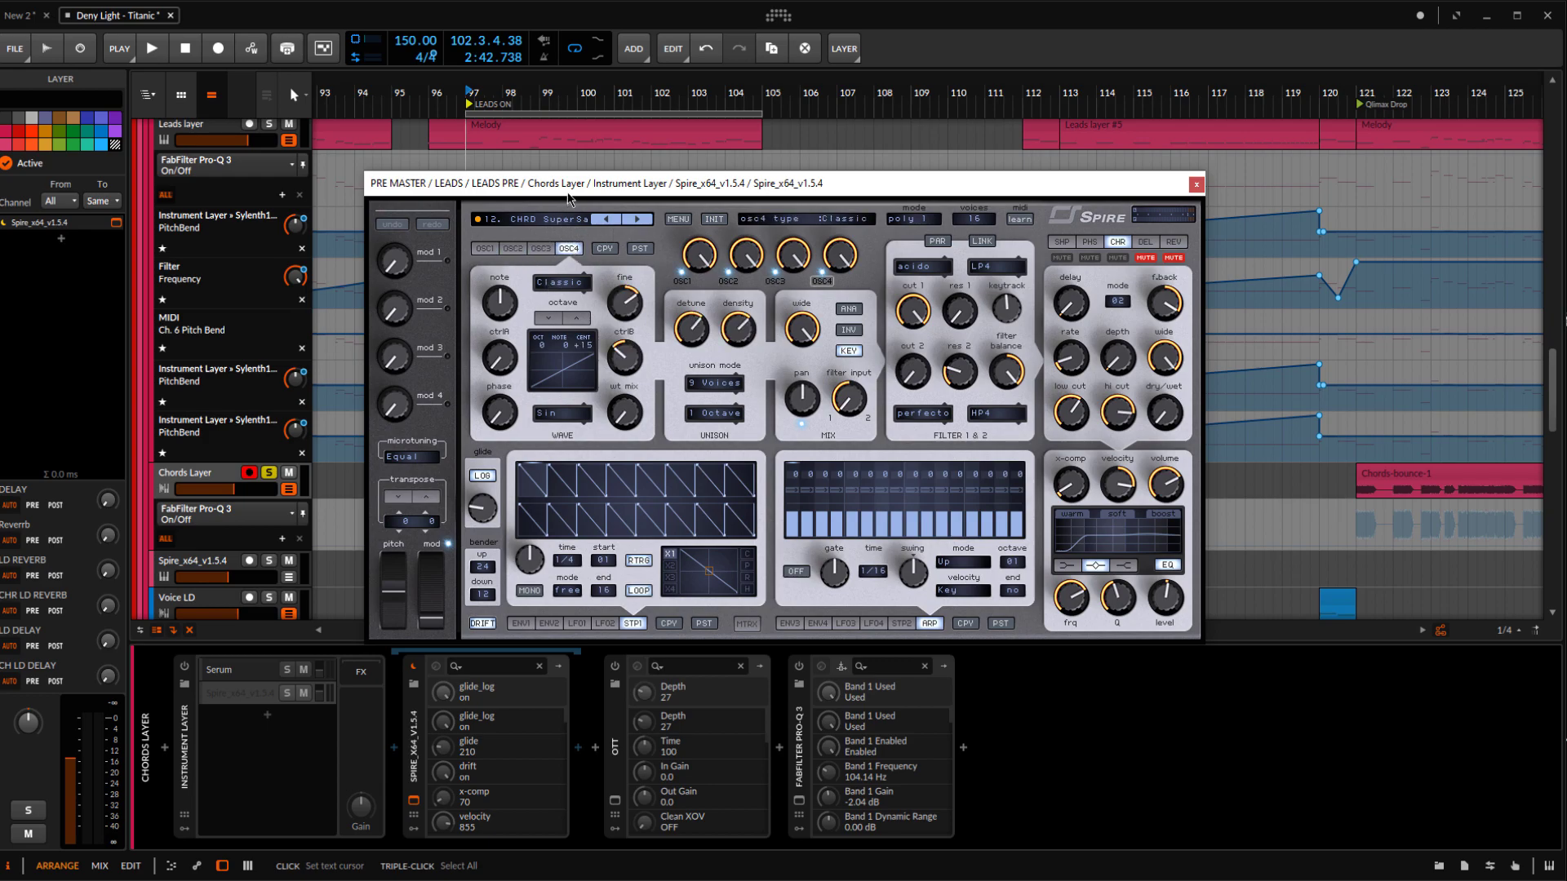
key(space)
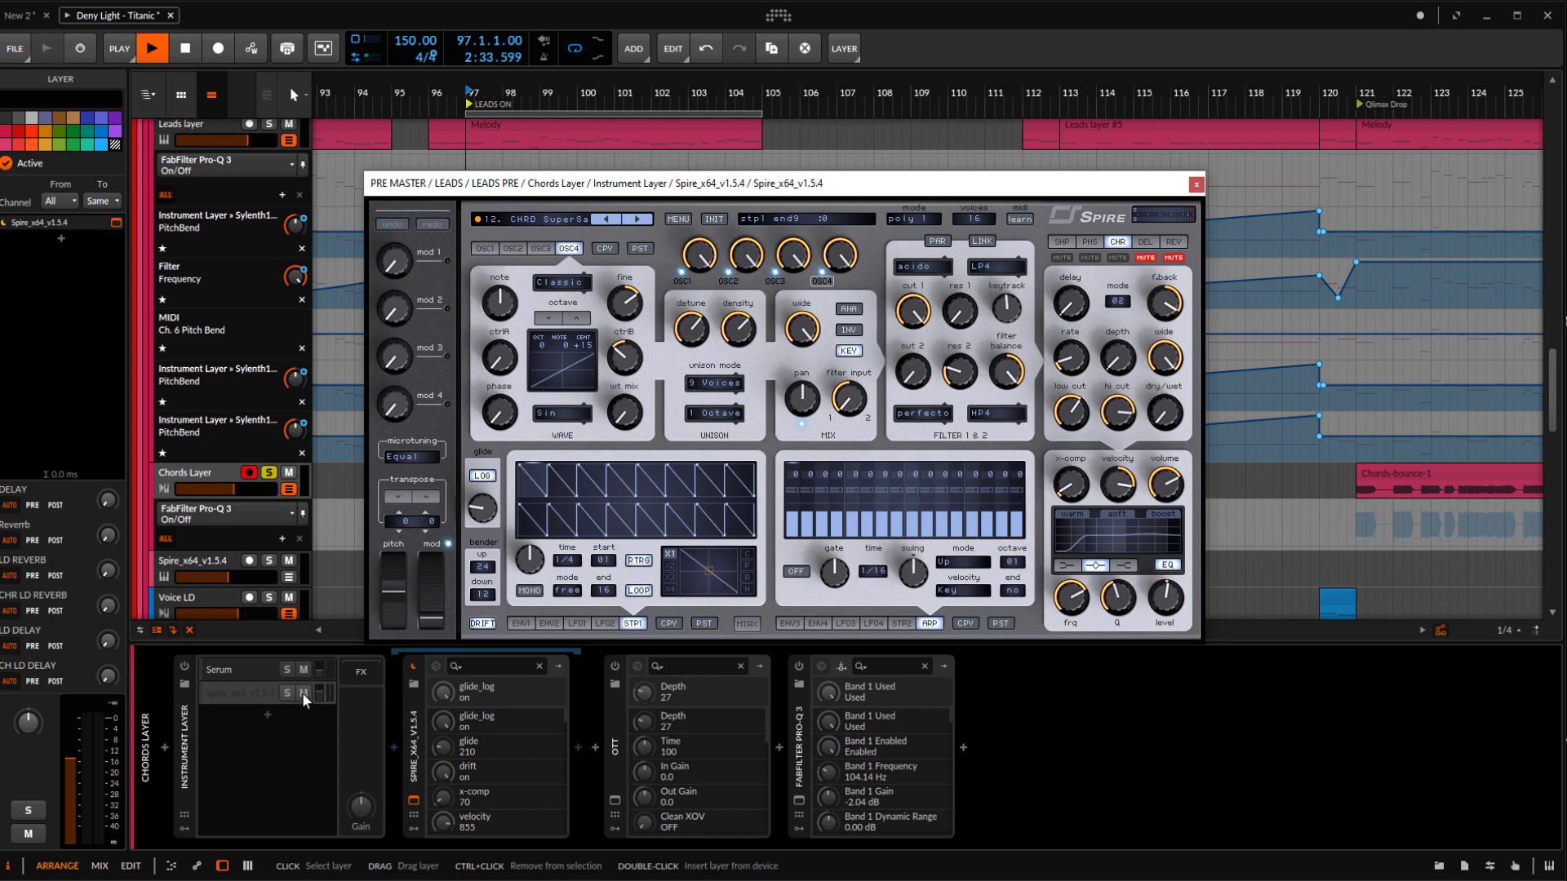
click(1196, 185)
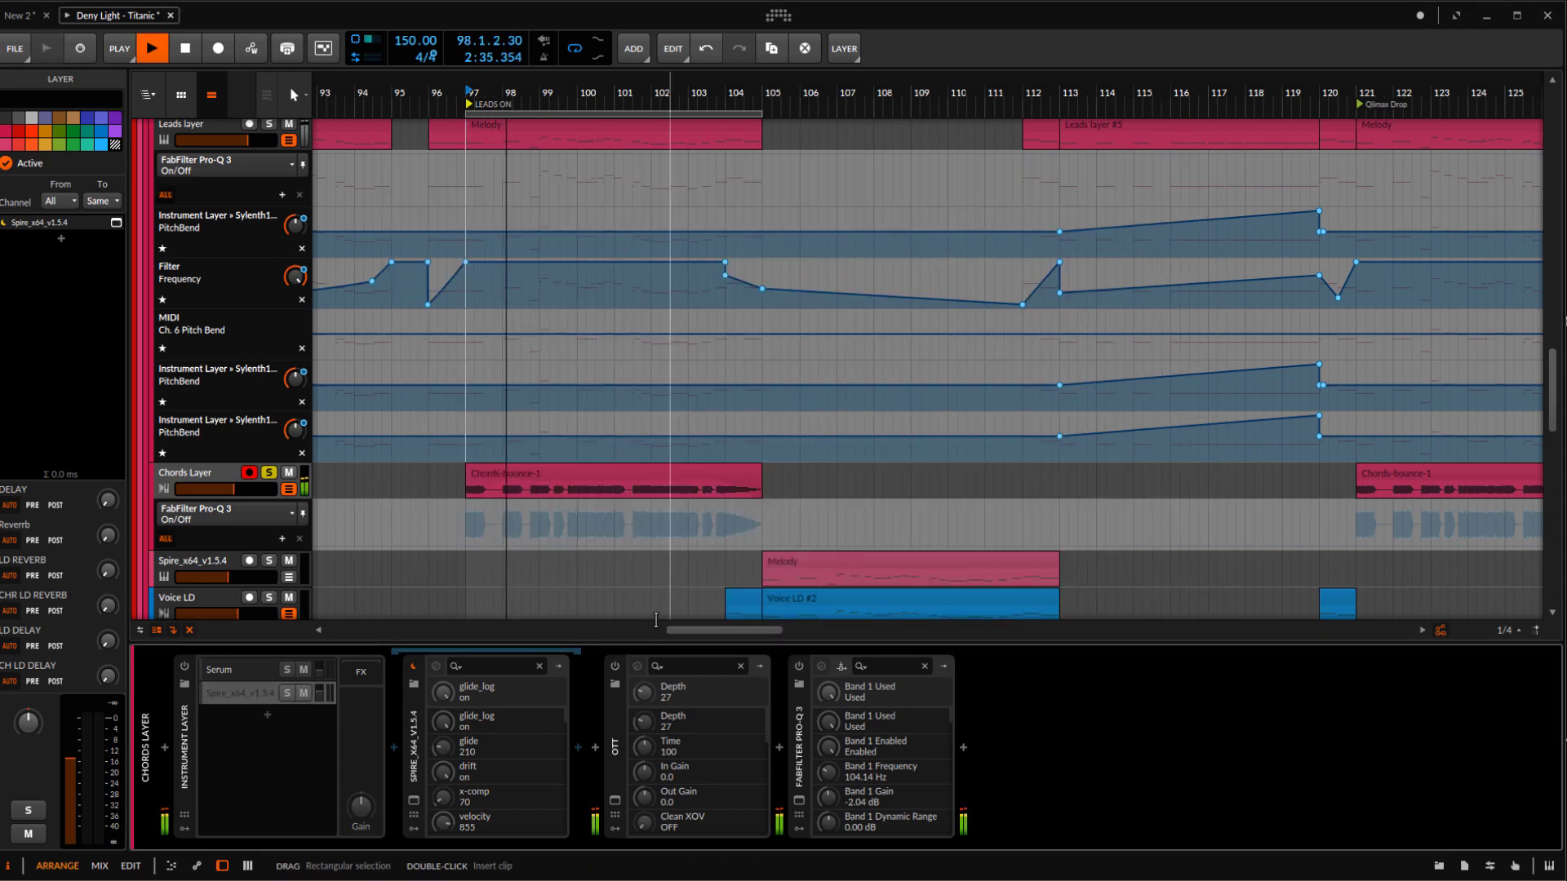
Turn on the Chords Layer's OTT and play the chords through it with its plugin window open
key(space)
click(615, 801)
click(614, 667)
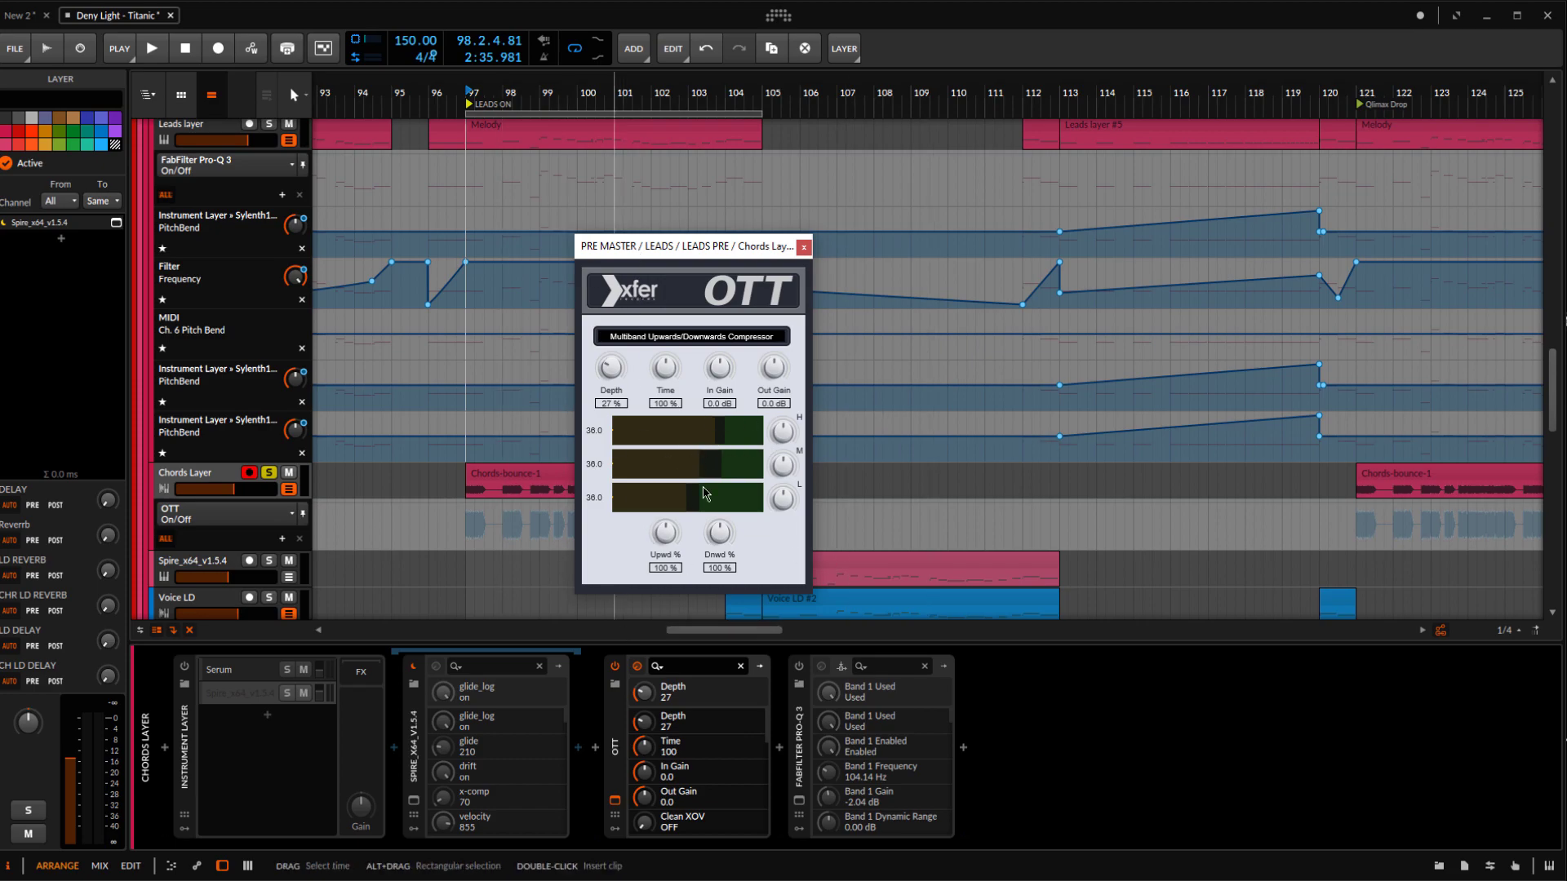
key(space)
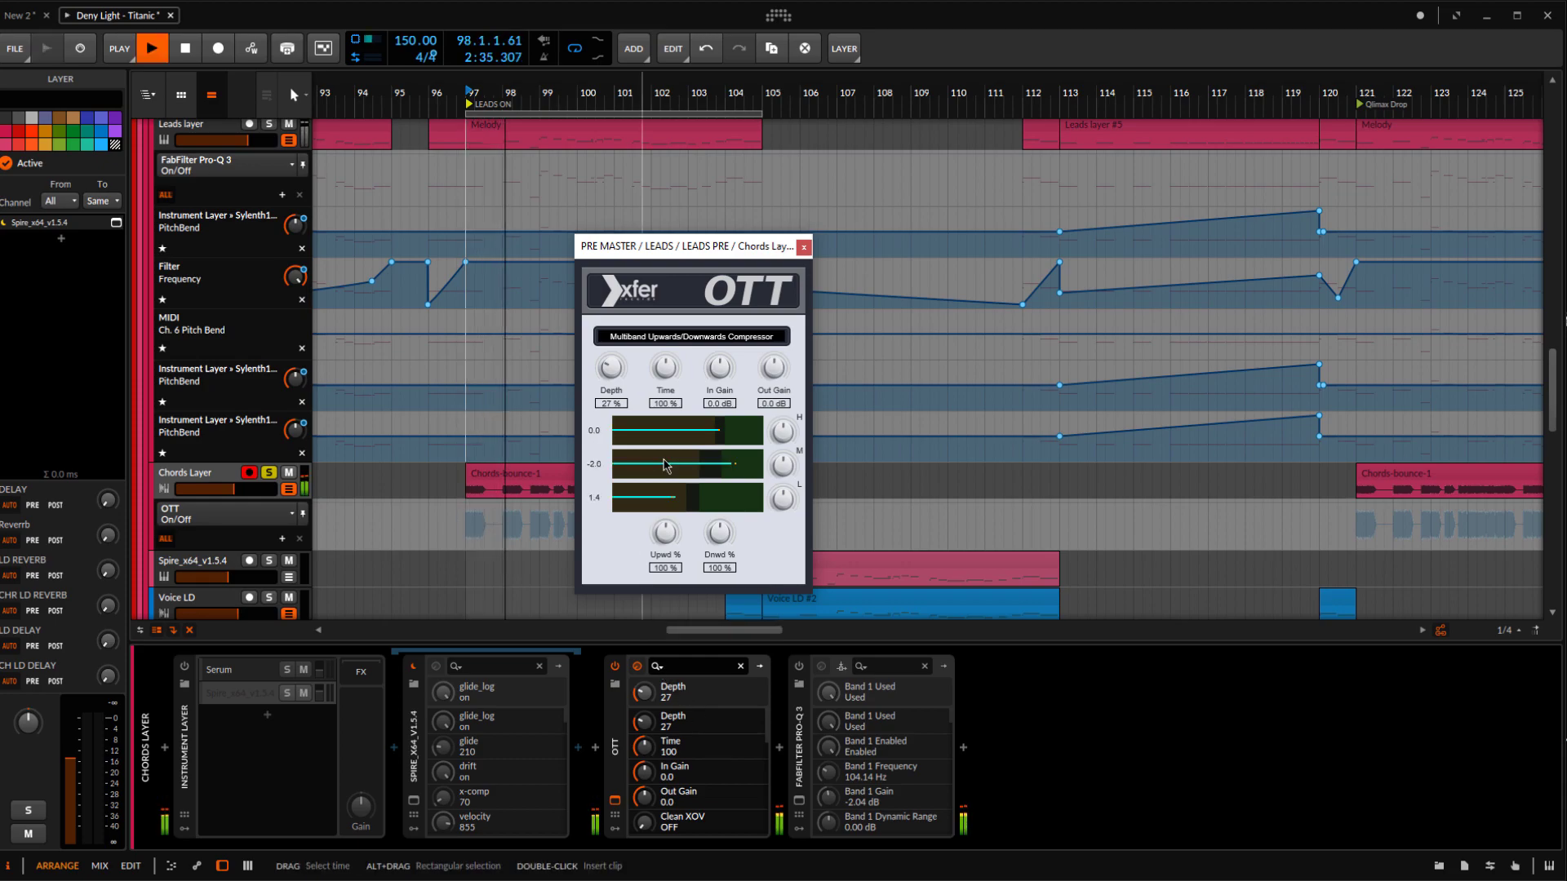
key(space)
Turn on the Chords Layer's FabFilter Pro-Q 3, examine its EQ curve during playback and close its window
click(800, 803)
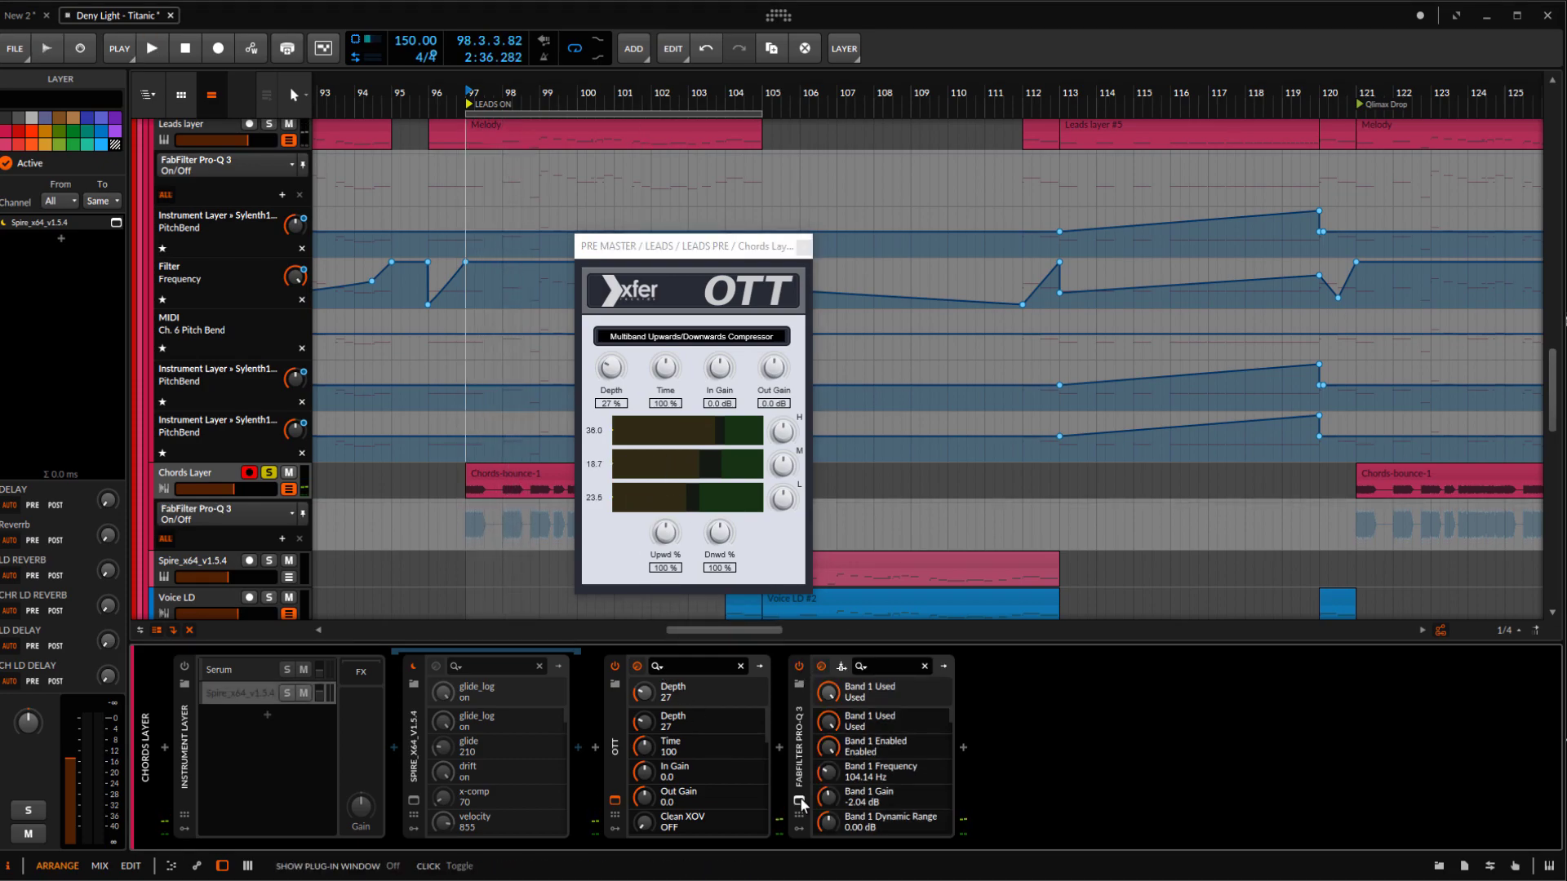
click(799, 802)
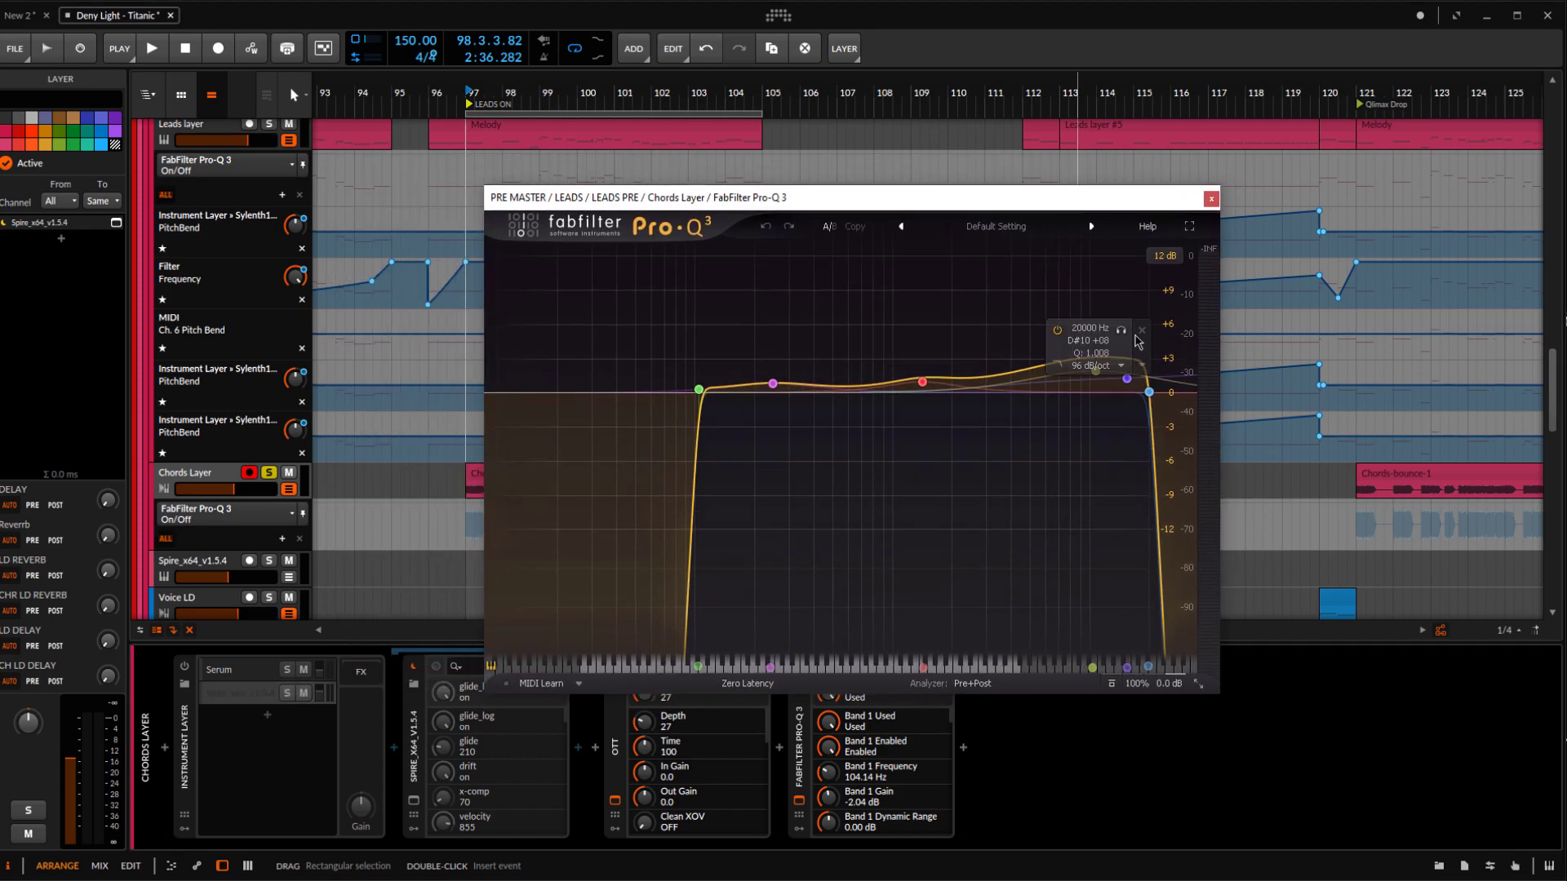
scroll(425, 333, up, 1)
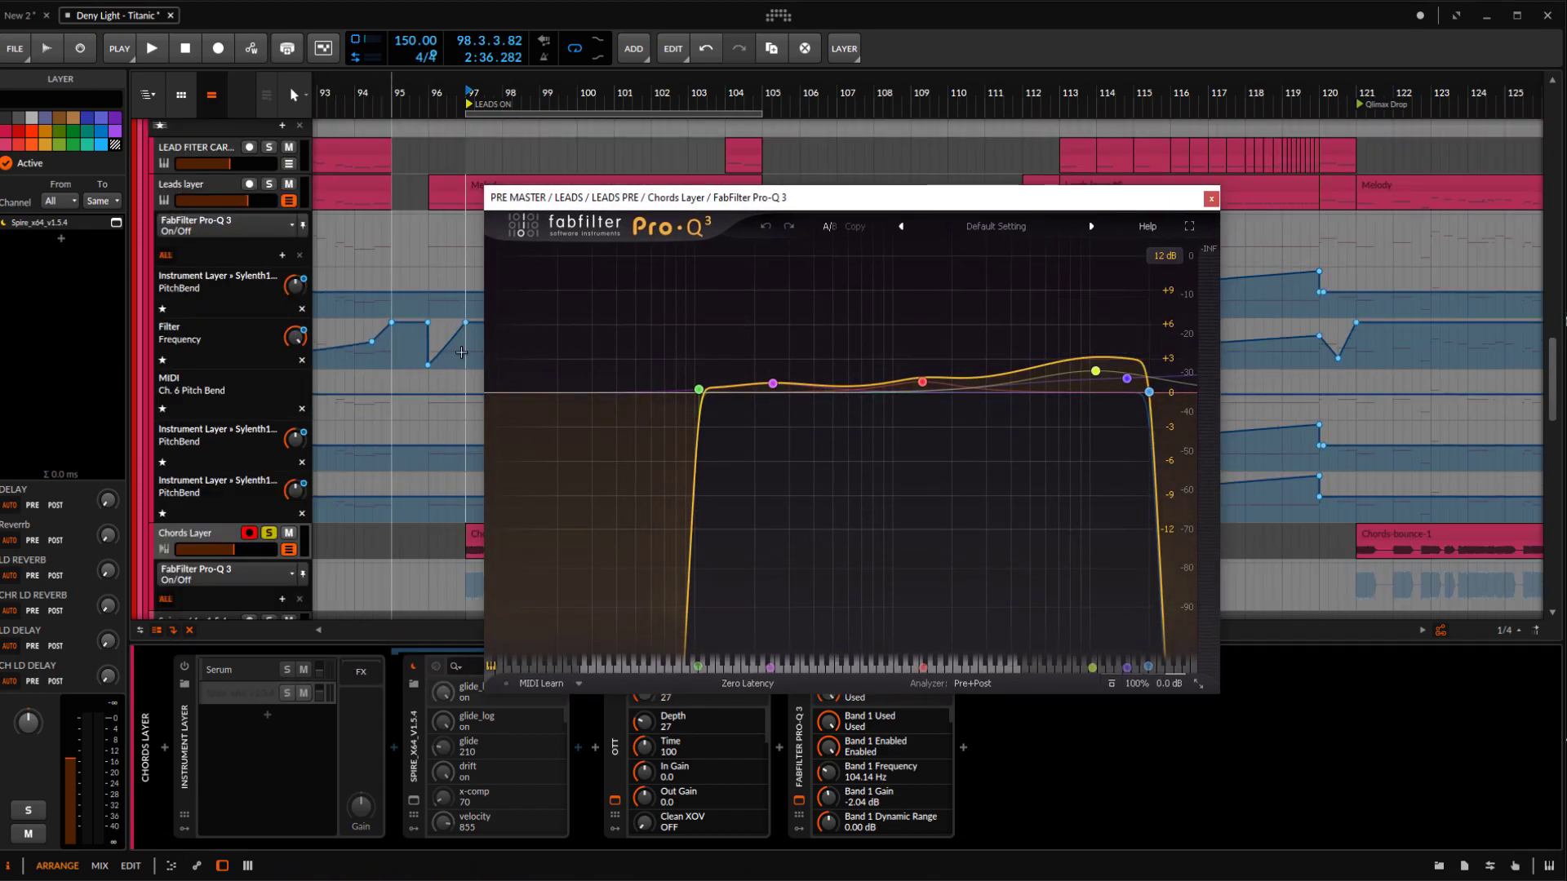
key(space)
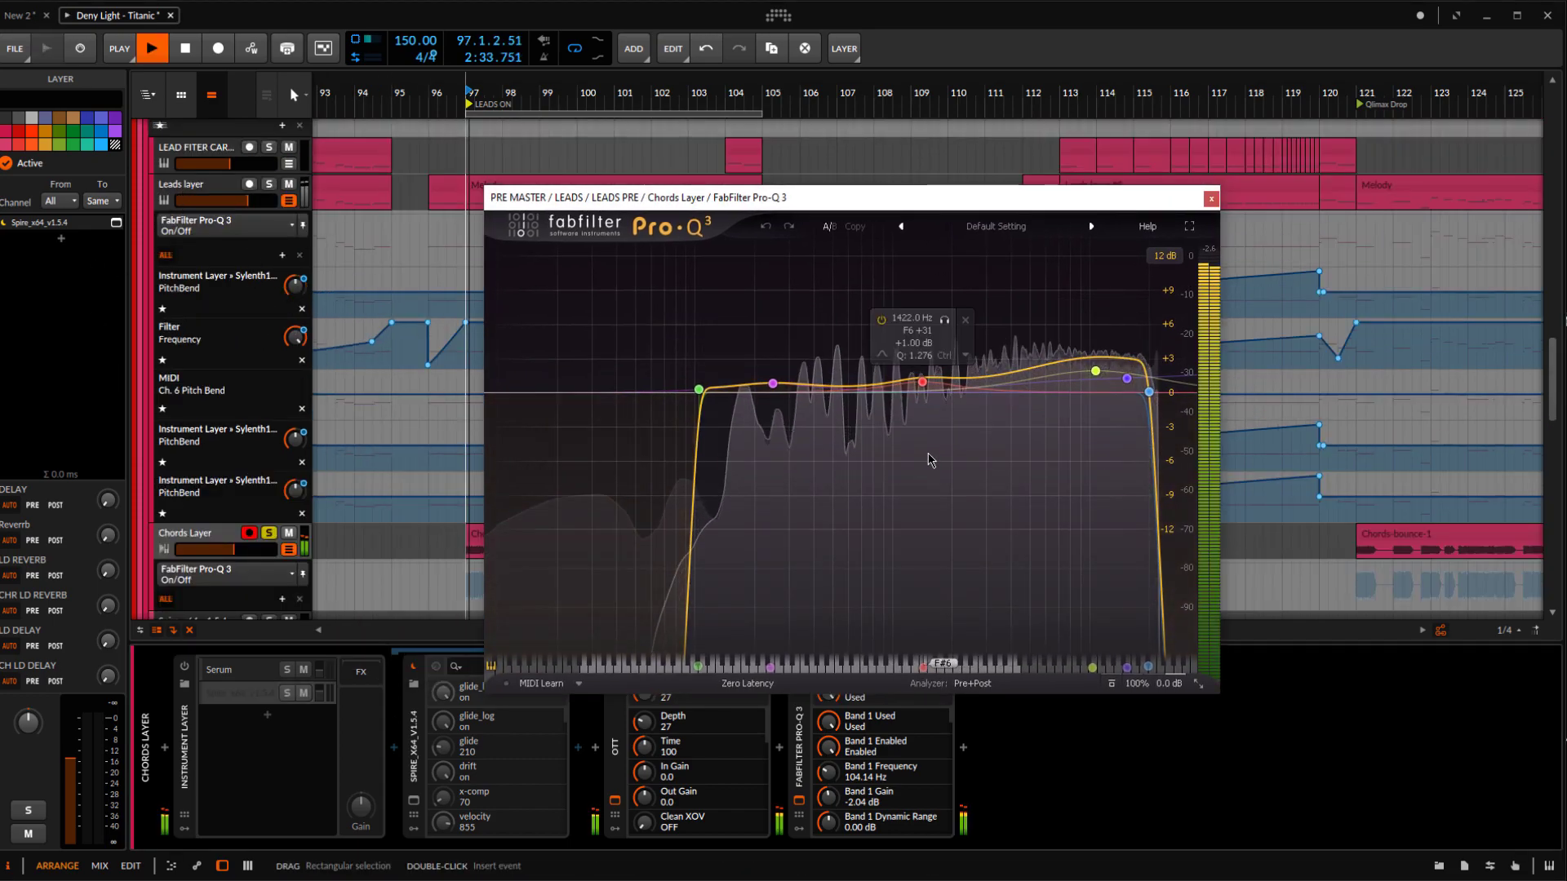
click(1211, 198)
Solo the Leads layer and Bass Layer alongside the Chords Layer, closing the OTT window and hiding the device chain
click(268, 184)
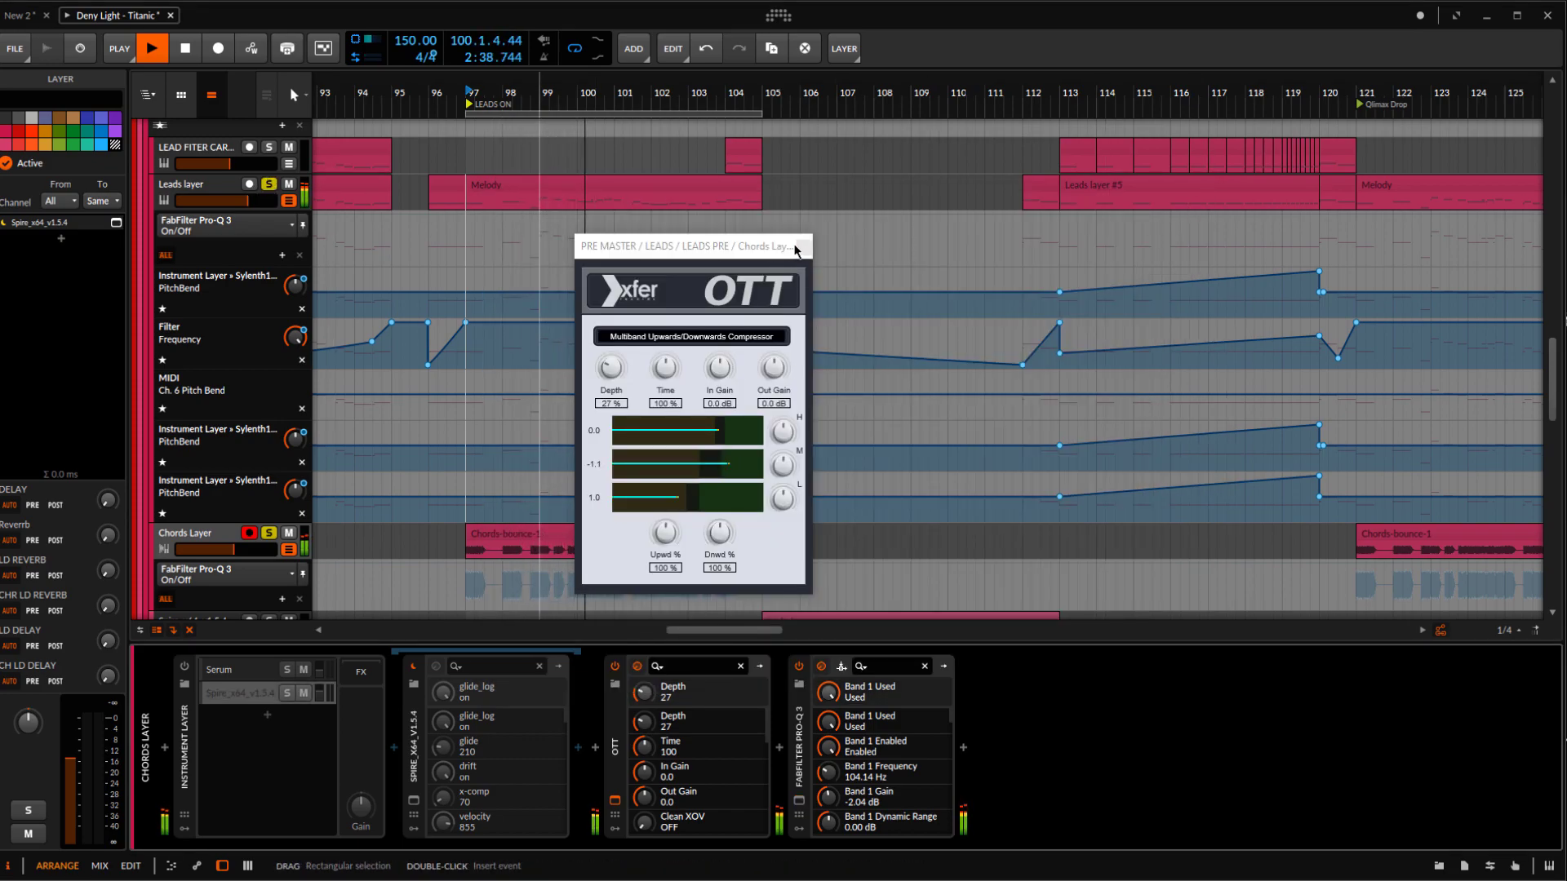
click(795, 247)
scroll(261, 563, down, 5)
click(269, 564)
scroll(632, 546, up, 3)
scroll(629, 540, down, 1)
key(e)
key(e)
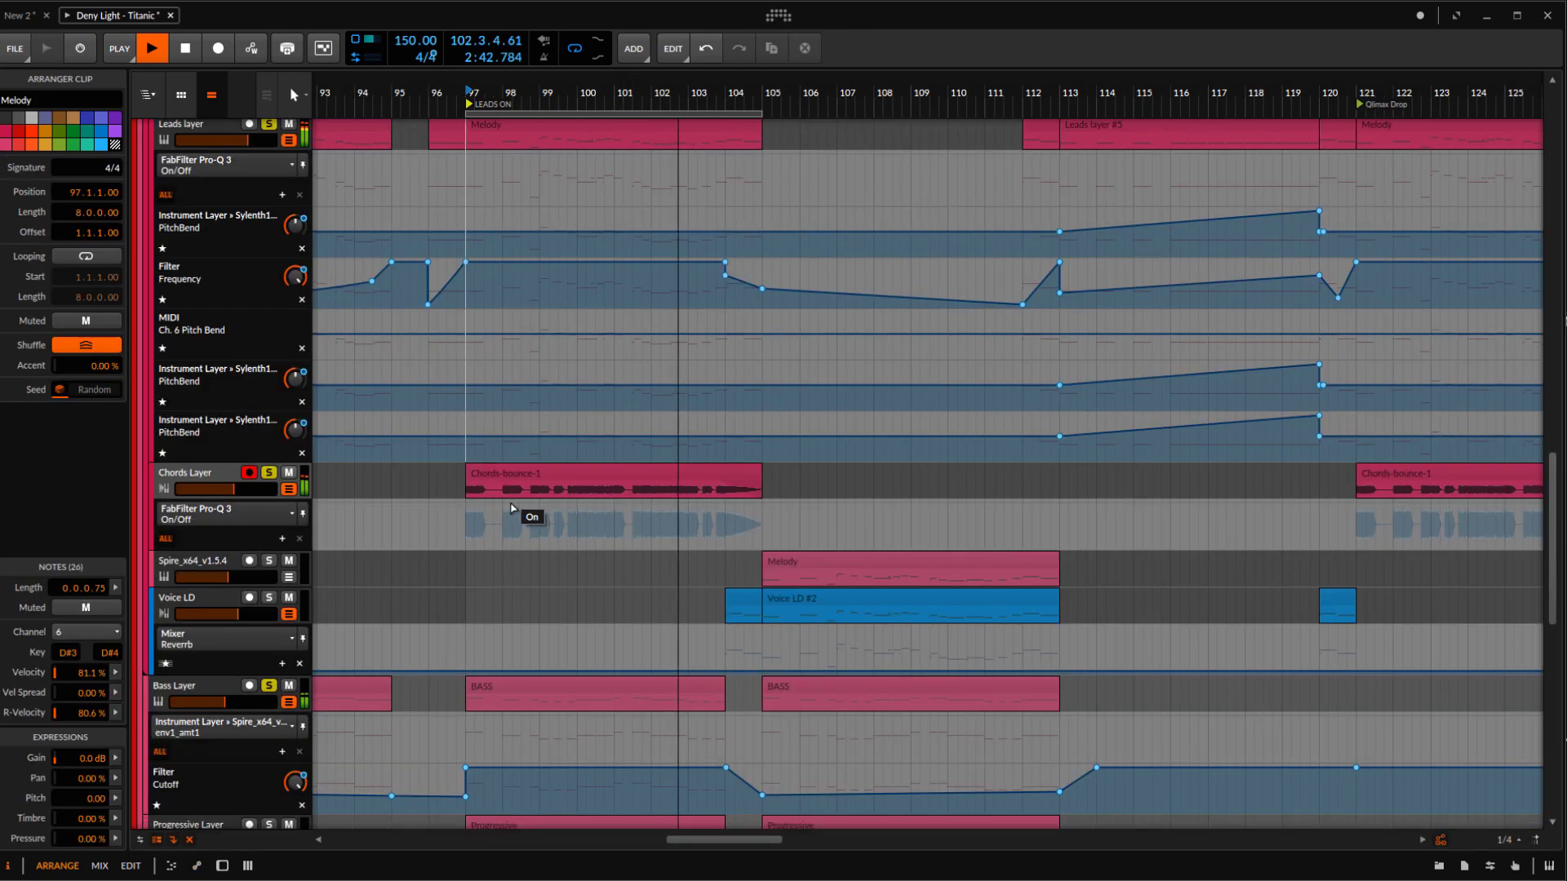
Clear the track solos, replay the section from bar 97 and select the Leads layer track
scroll(511, 509, up, 3)
key(space)
key(space)
click(194, 310)
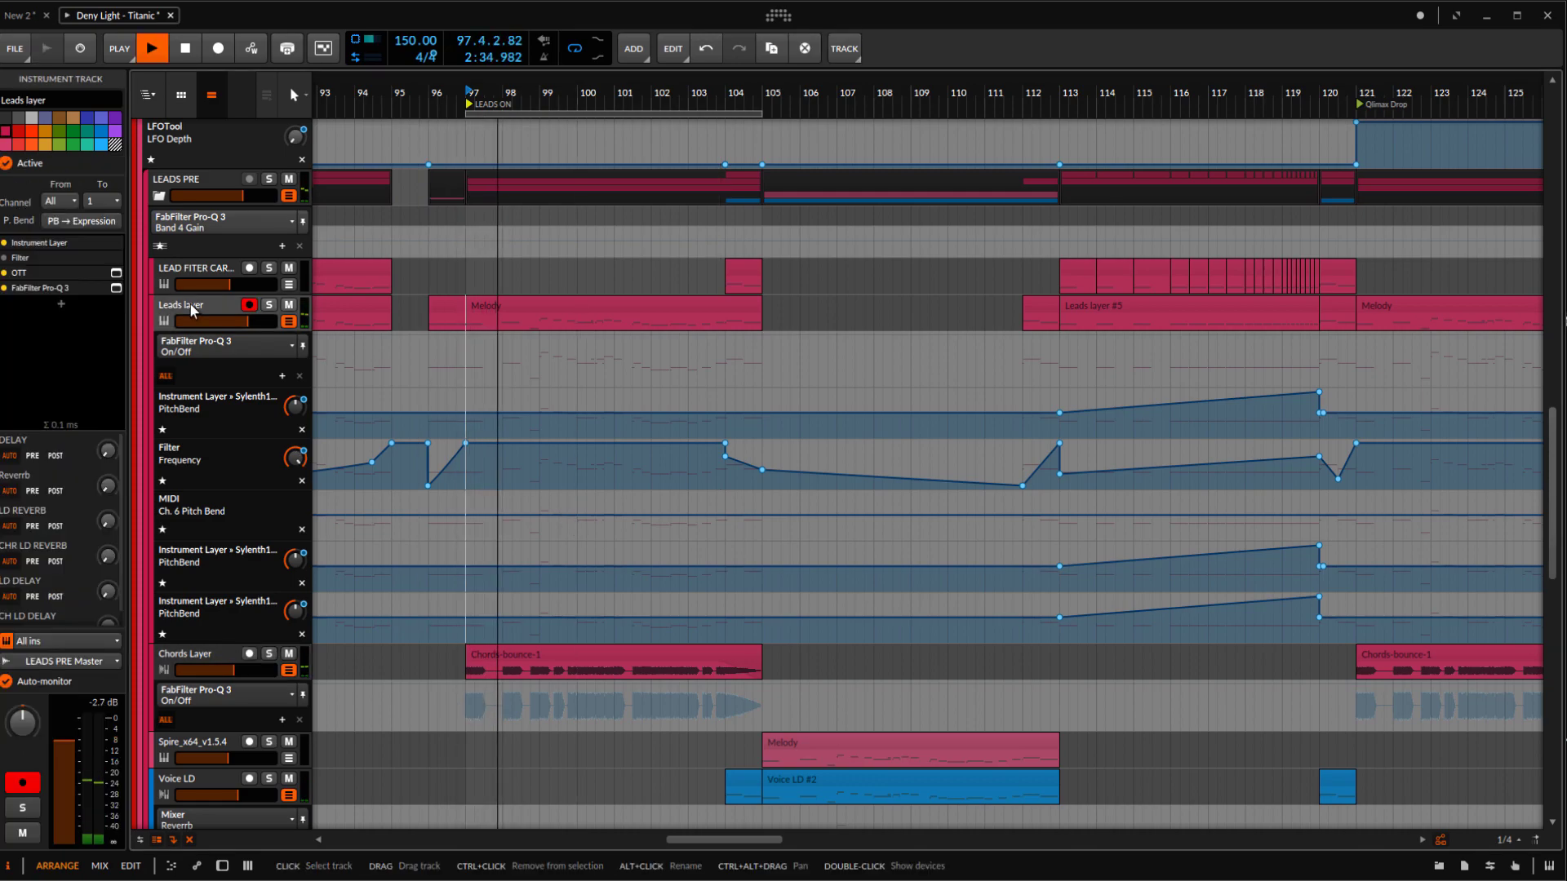
Set the Leads layer's LD REVERB and LD DELAY sends to -4 dB and play the result
key(space)
click(108, 521)
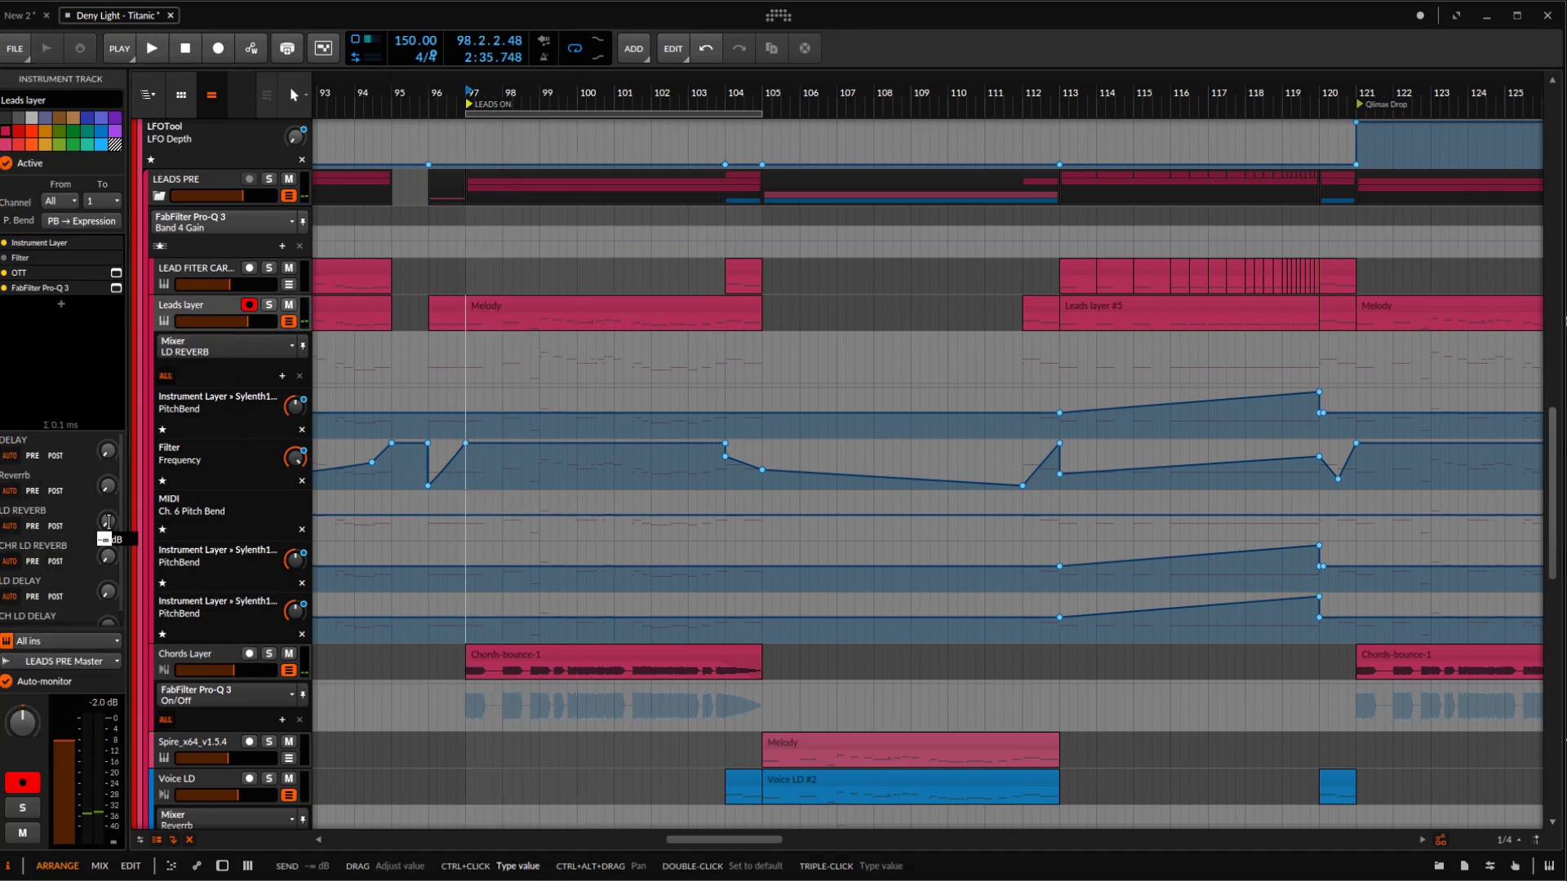
key(Return)
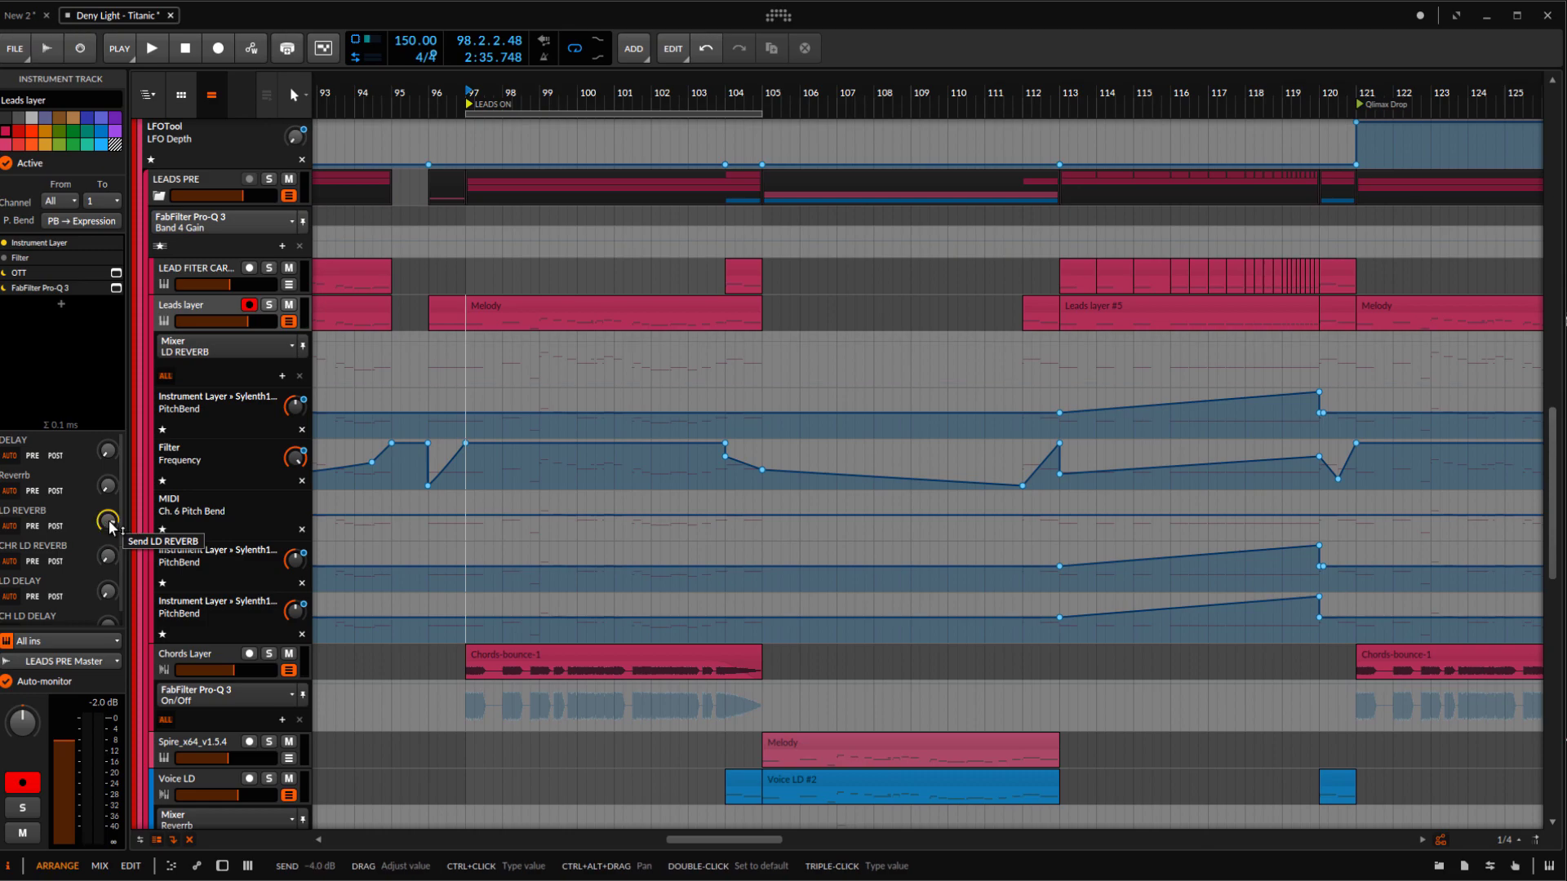
click(110, 596)
text(-4)
key(Return)
key(space)
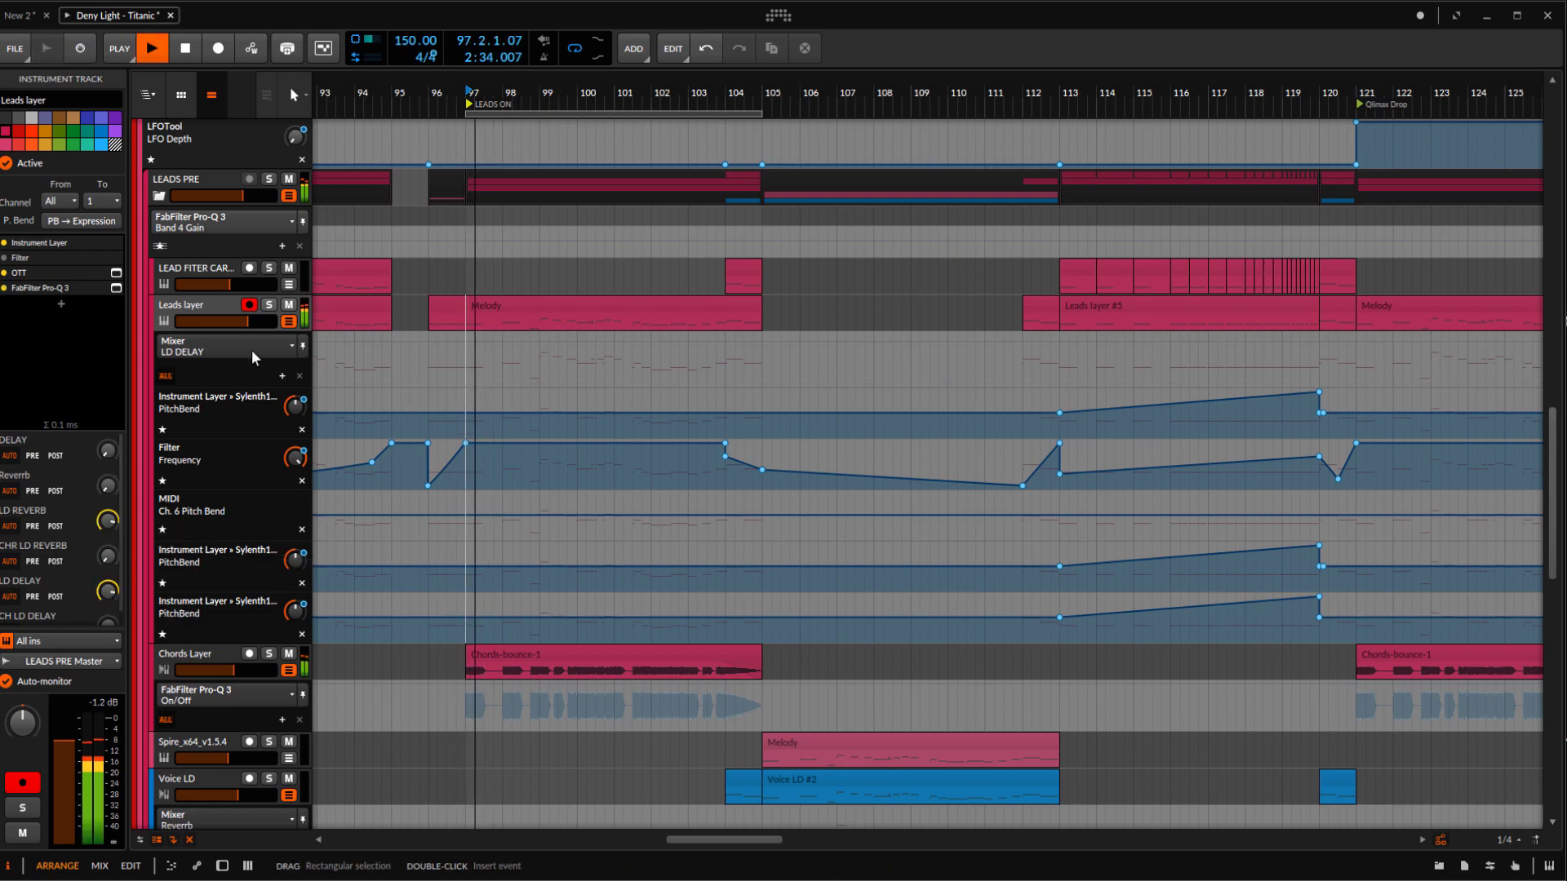
Stop playback and solo the LEADS PRE group track
click(260, 185)
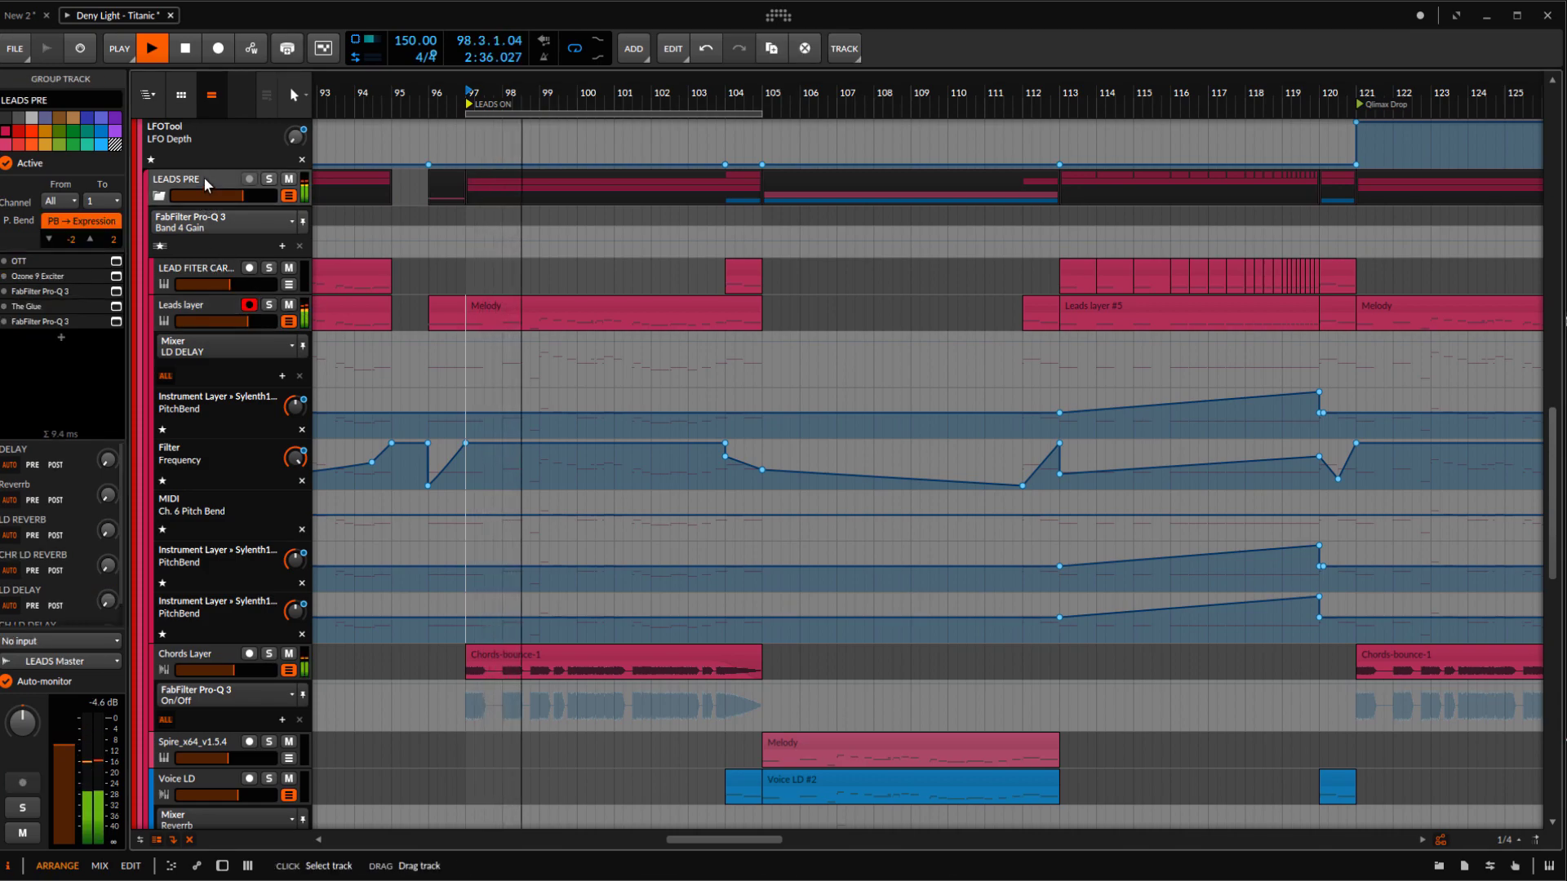
key(space)
click(268, 178)
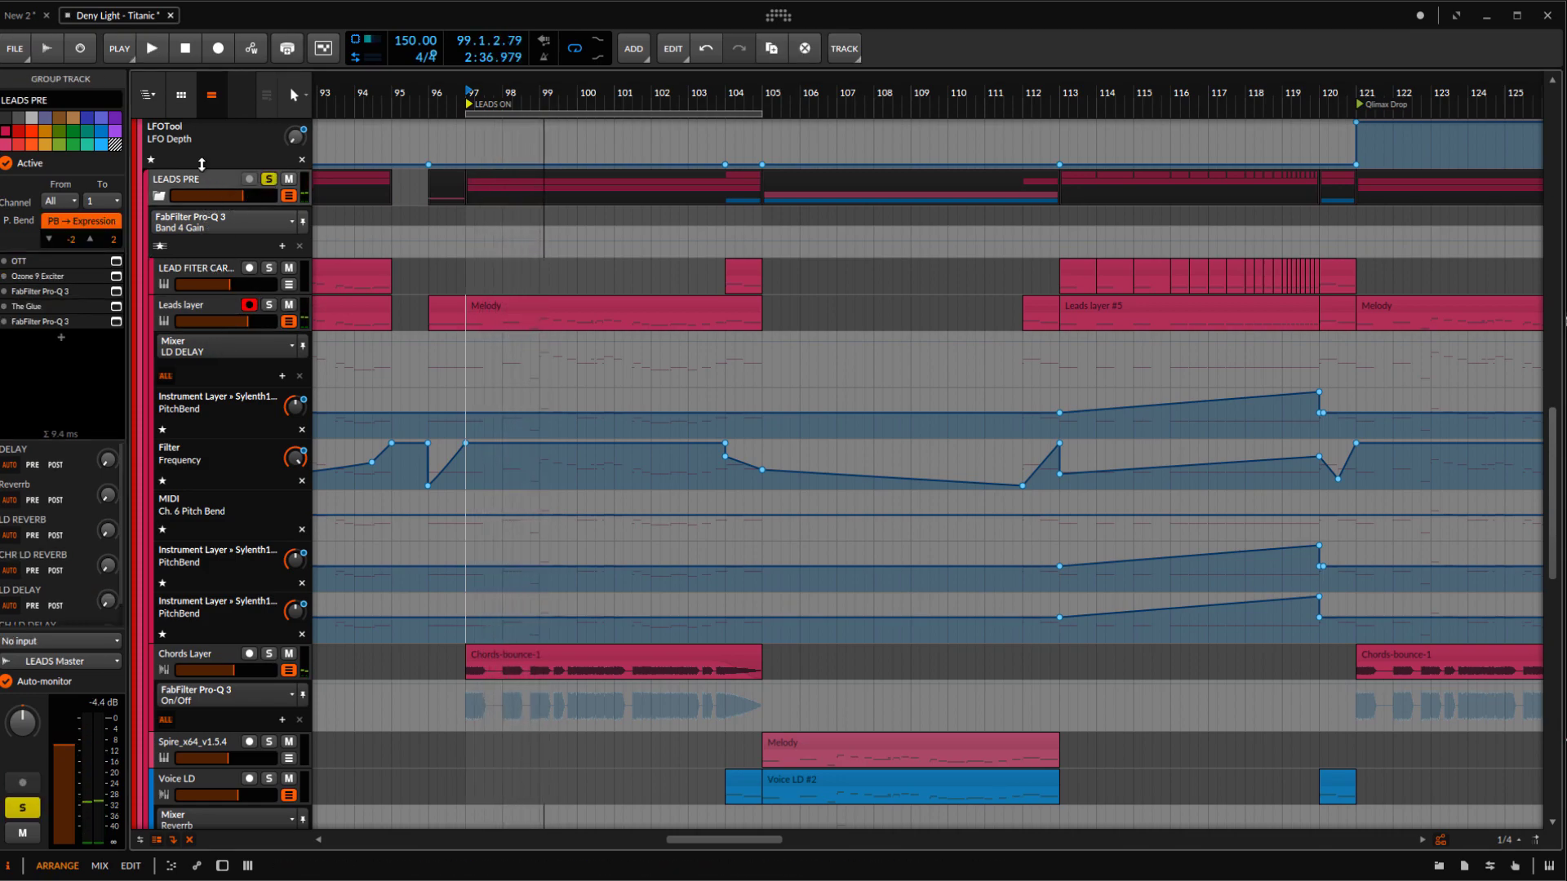
scroll(419, 377, up, 1)
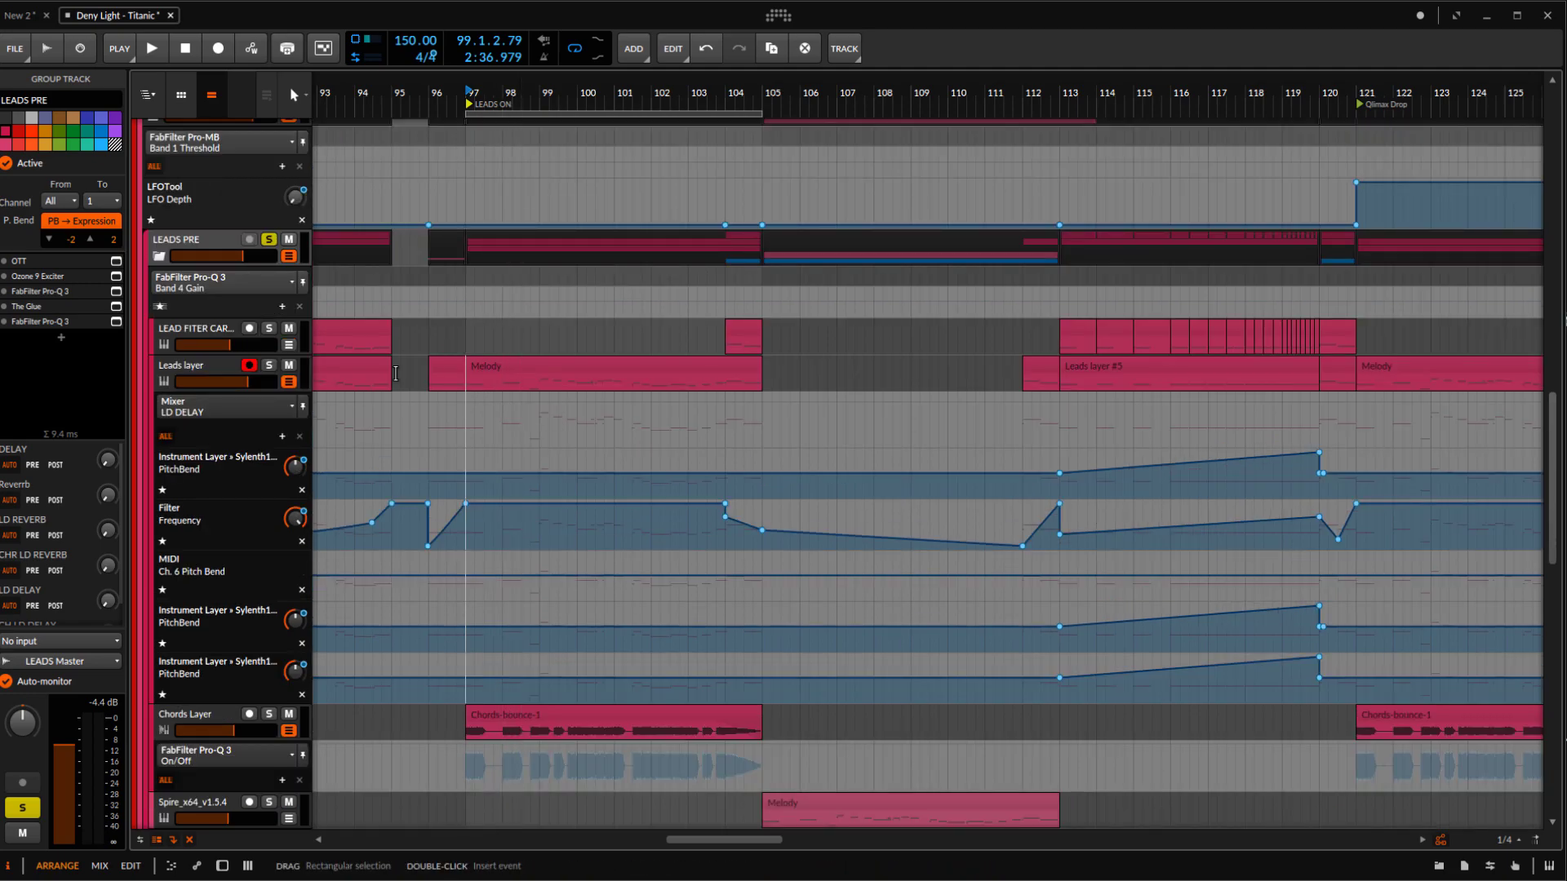
Select the Chords Layer and Leads layer together, and show the device chain of the LEADS PRE group
click(219, 728)
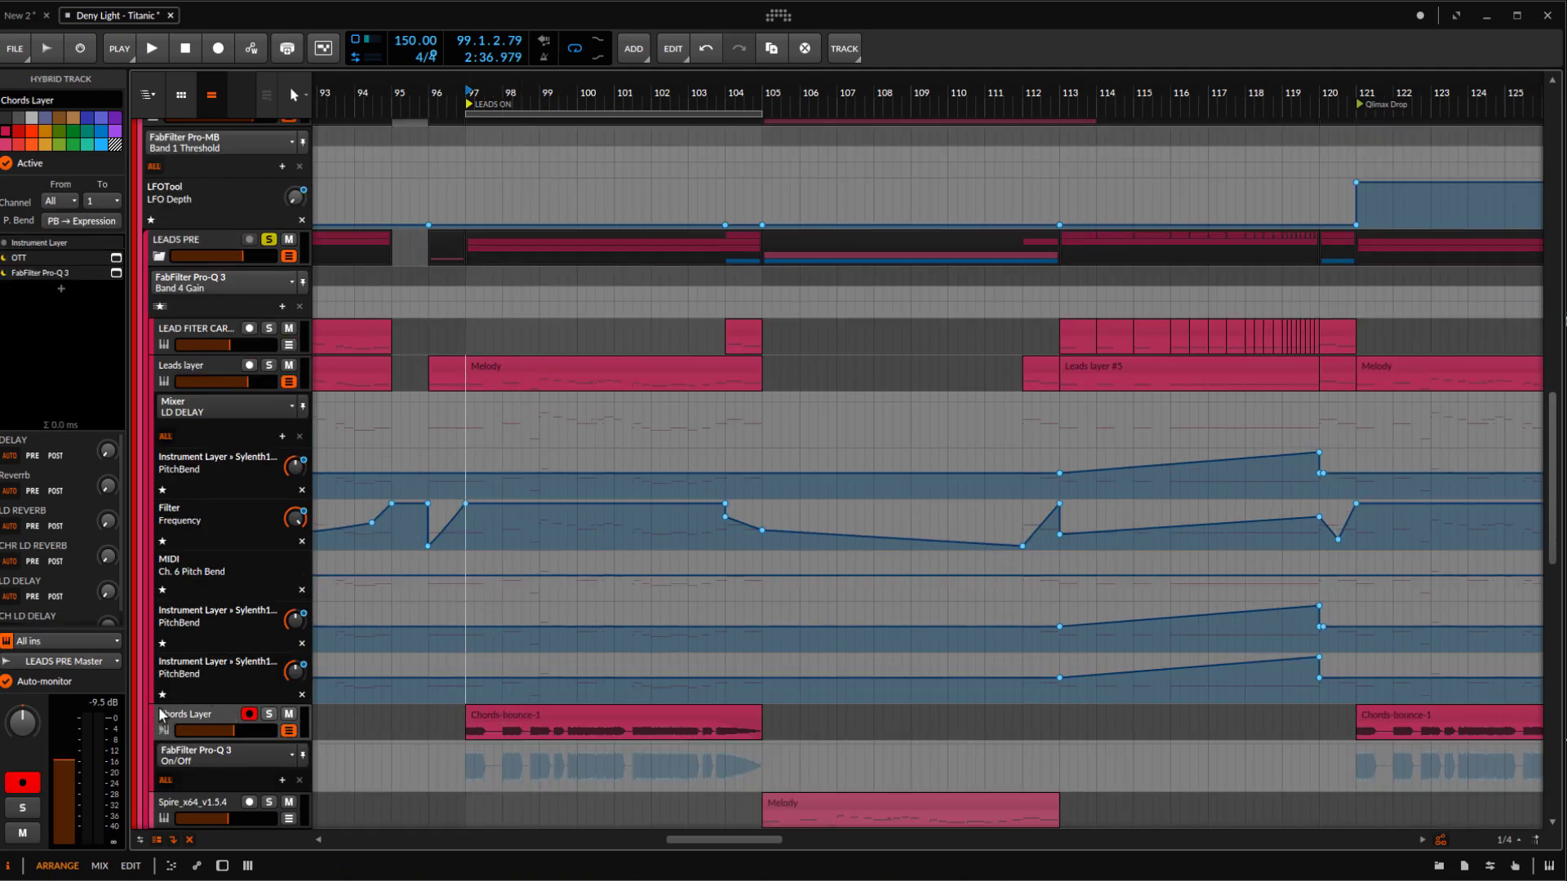
click(200, 372)
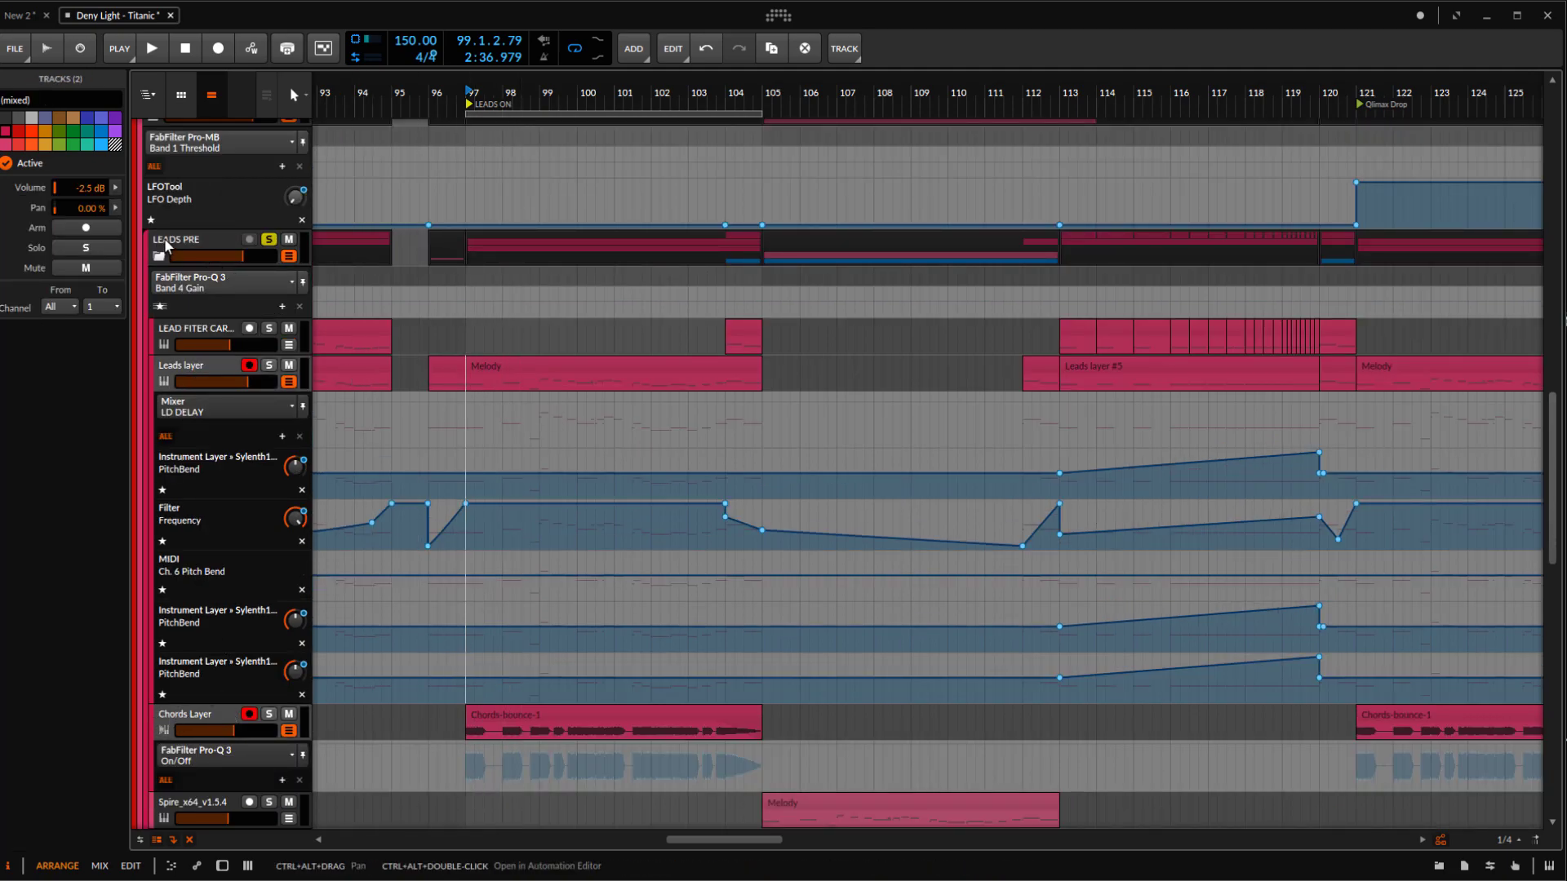
click(166, 242)
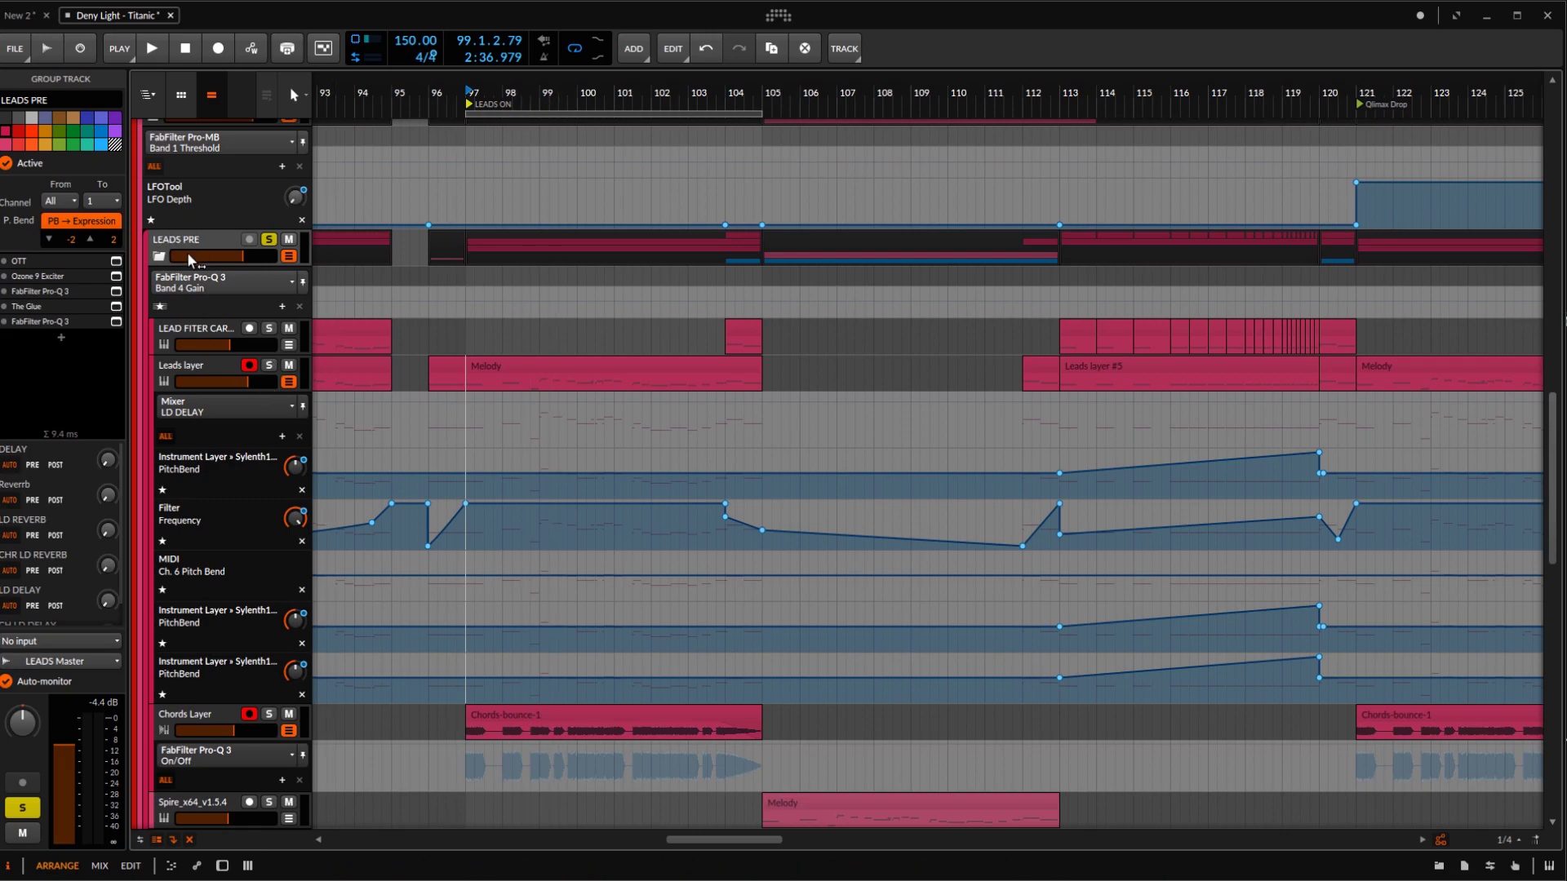
click(51, 262)
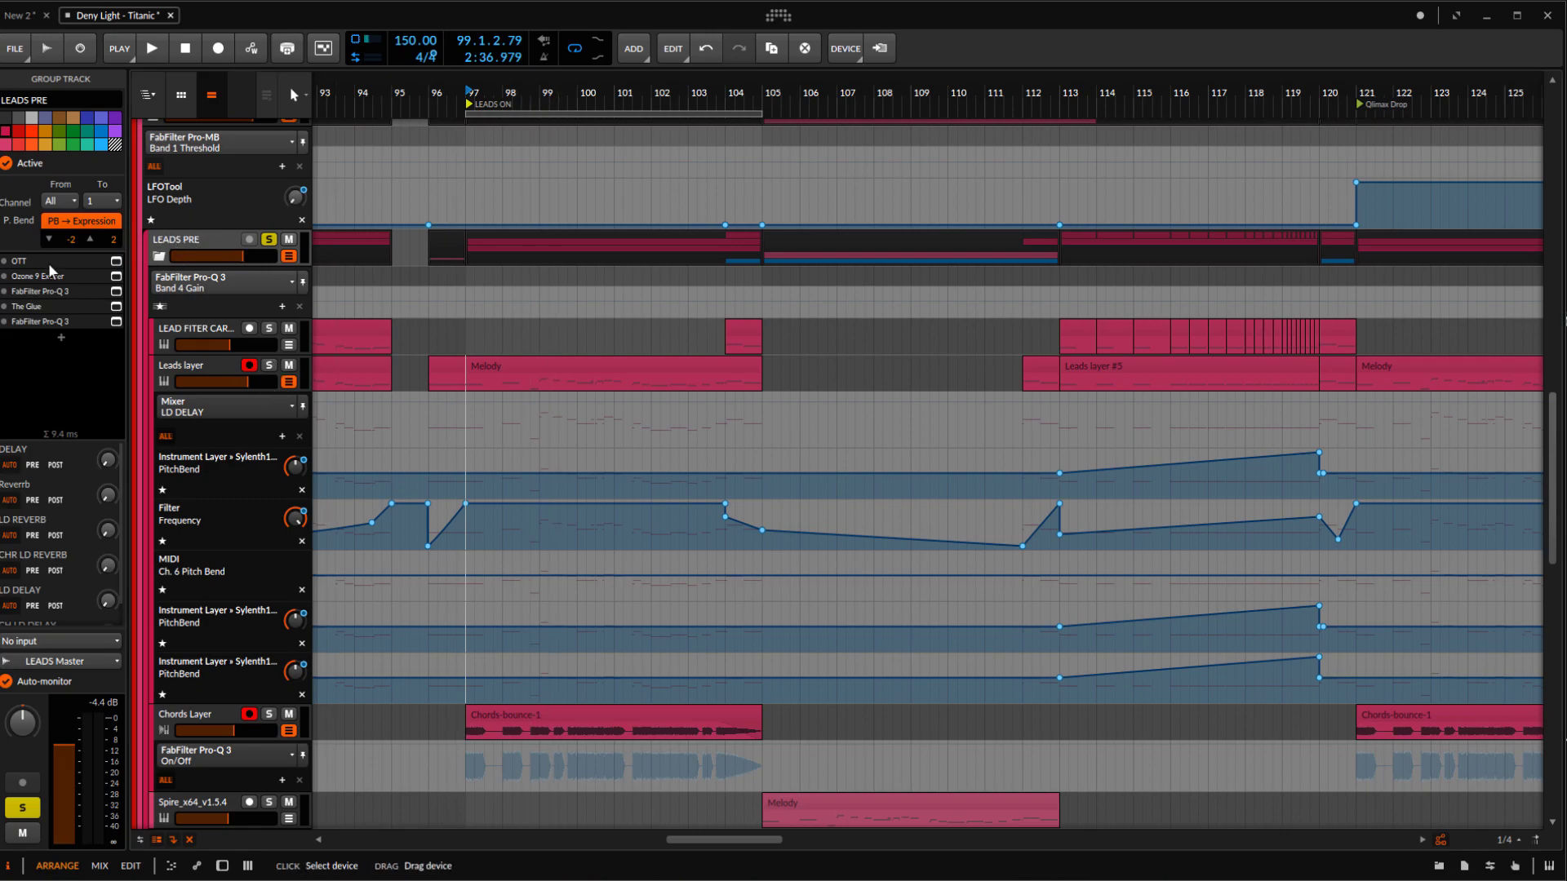
click(175, 243)
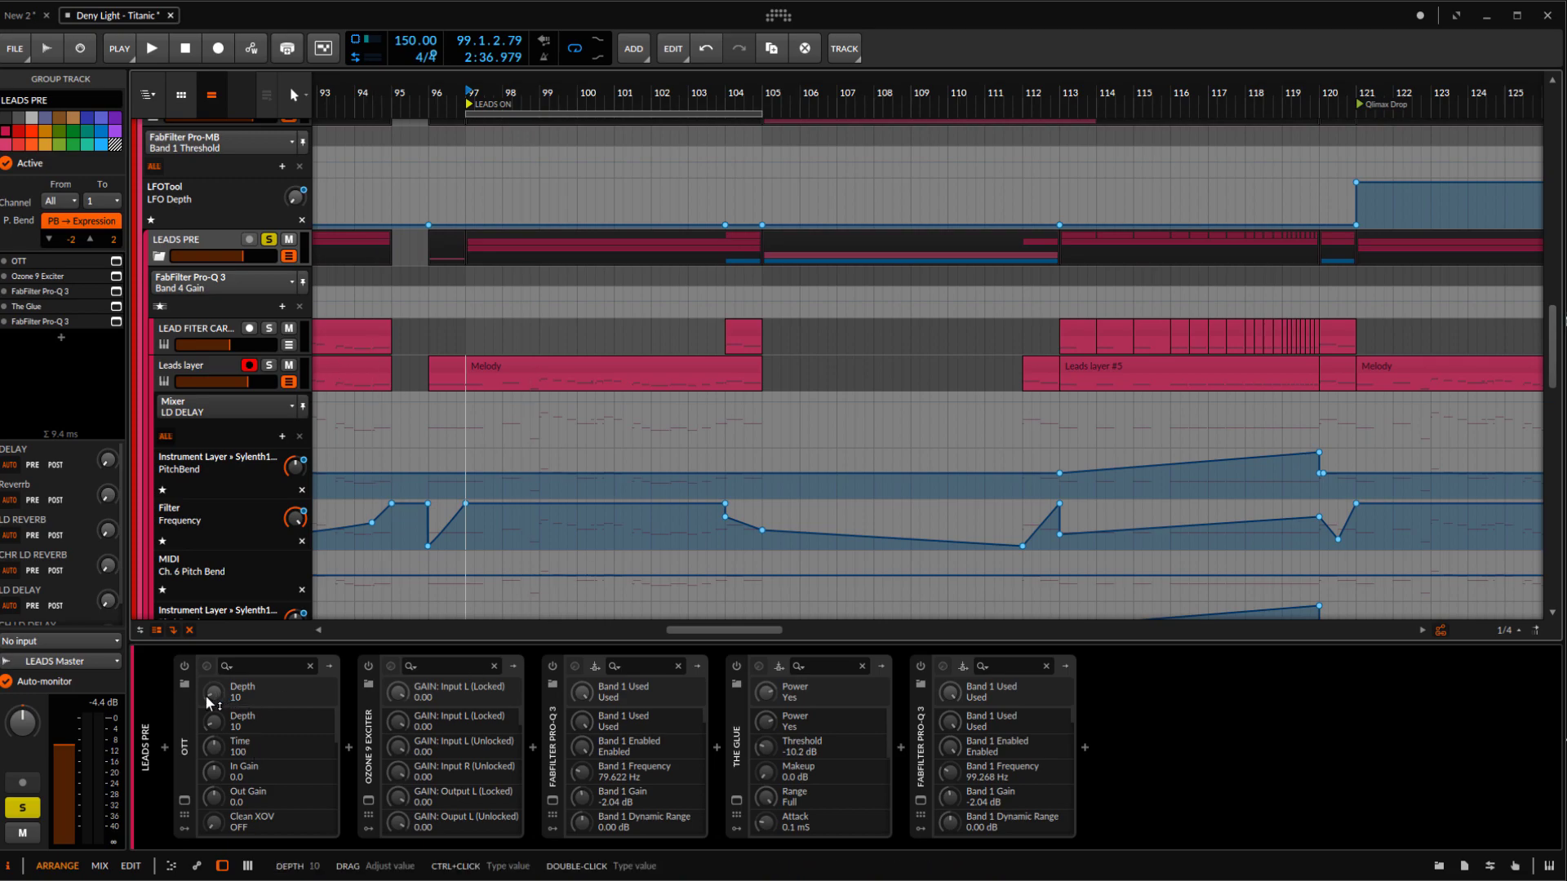
Turn on the LEADS PRE group's OTT, open its window and play the leads through it
click(184, 801)
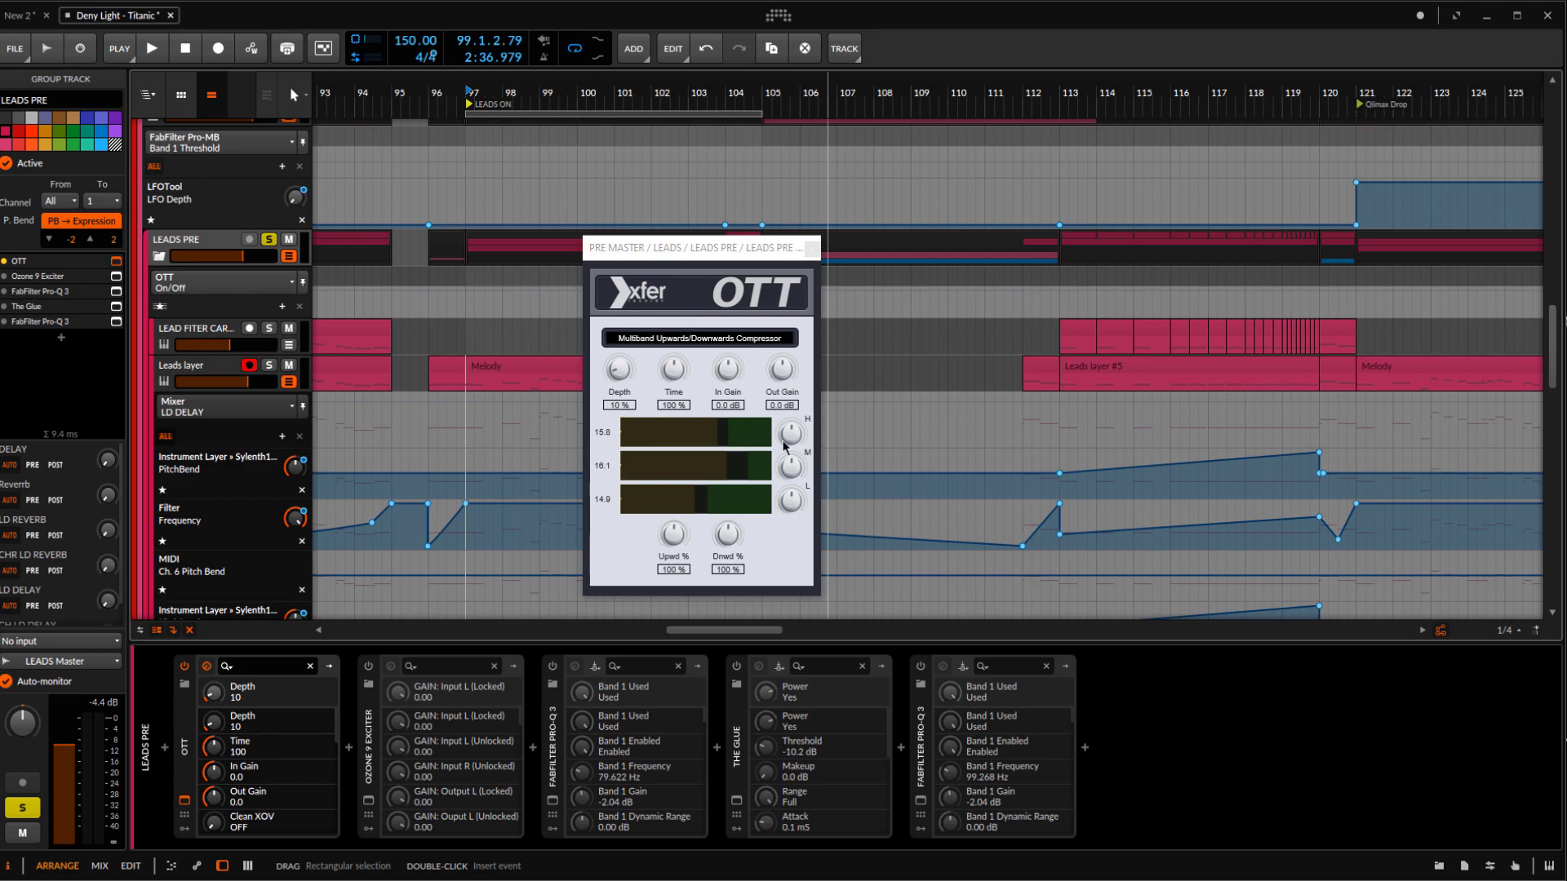
key(space)
key(space)
key(space)
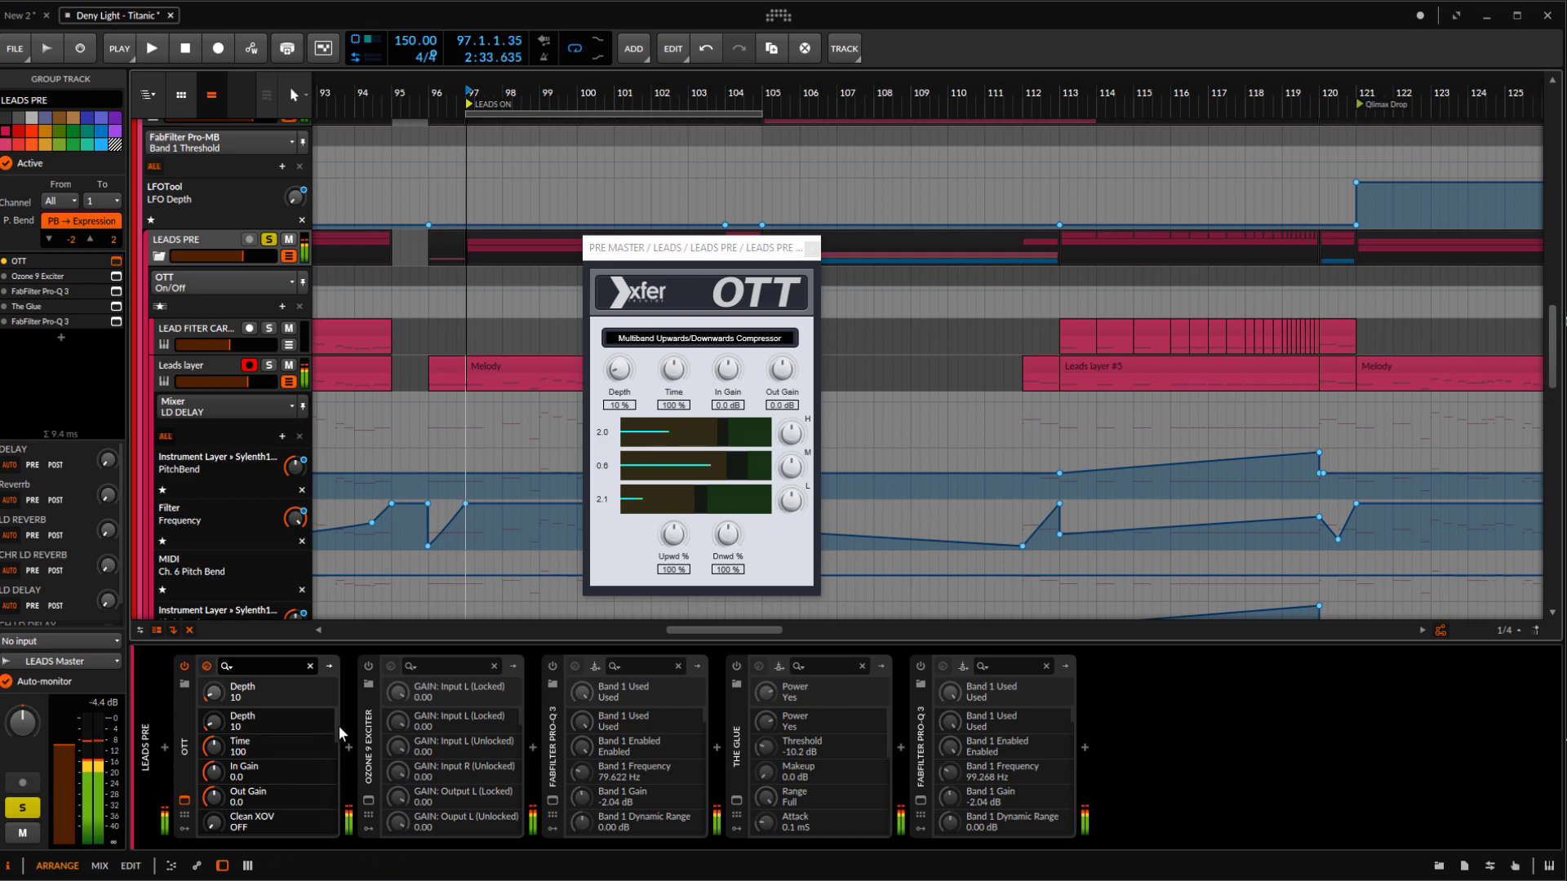
Turn on the Ozone 9 Exciter during playback, examine its four-band Triode settings and close its window
click(369, 668)
key(space)
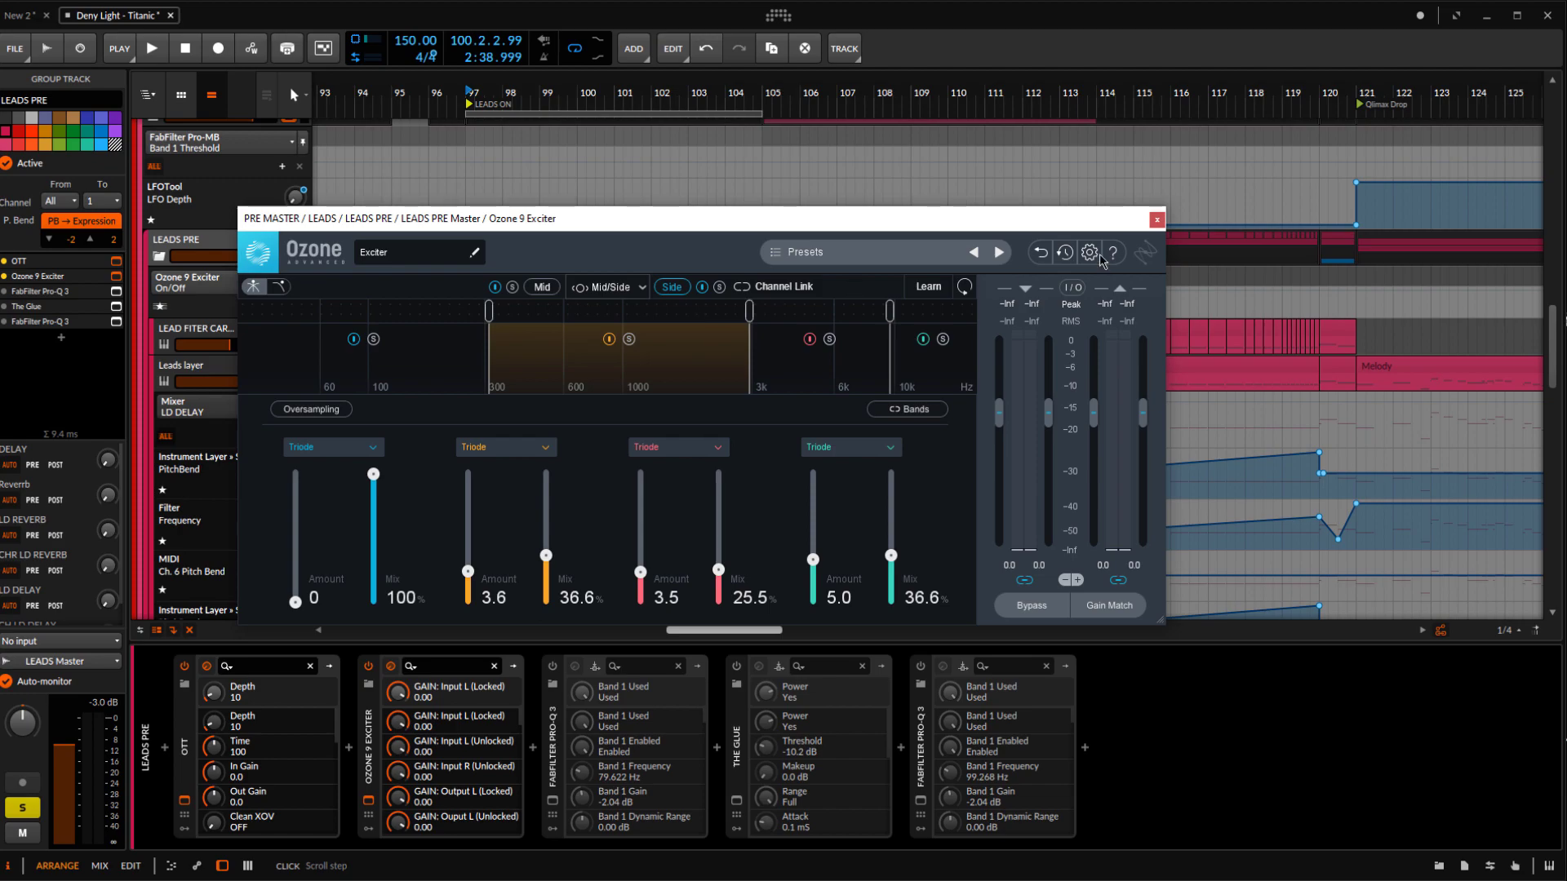
click(1156, 218)
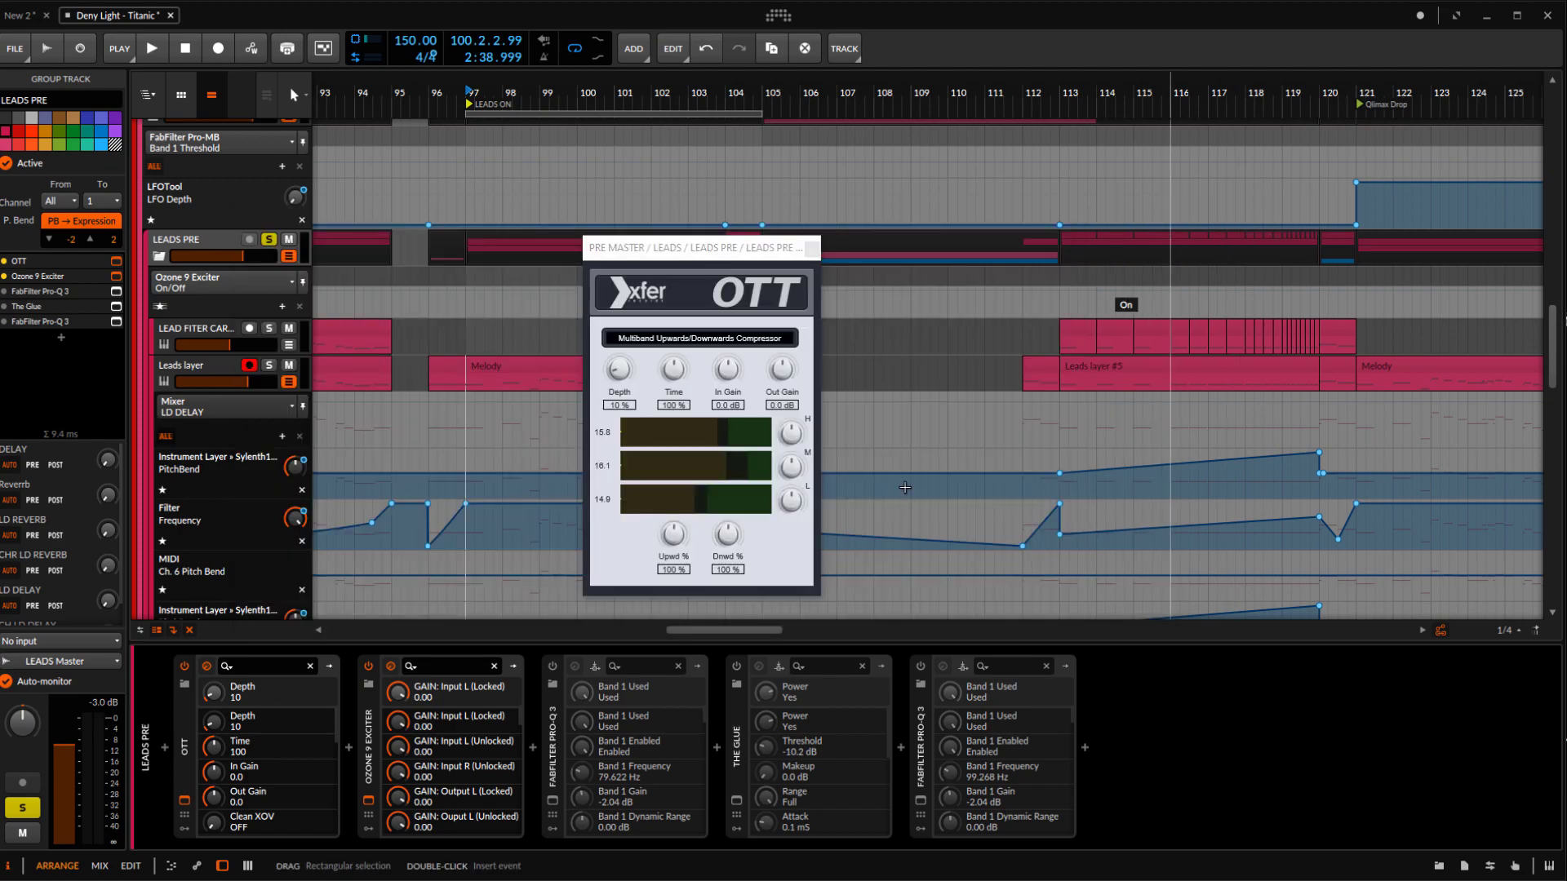
Turn on the FabFilter Pro-Q 3 after the Exciter, inspect its low-mid bell band during playback and close its window
click(552, 700)
click(553, 801)
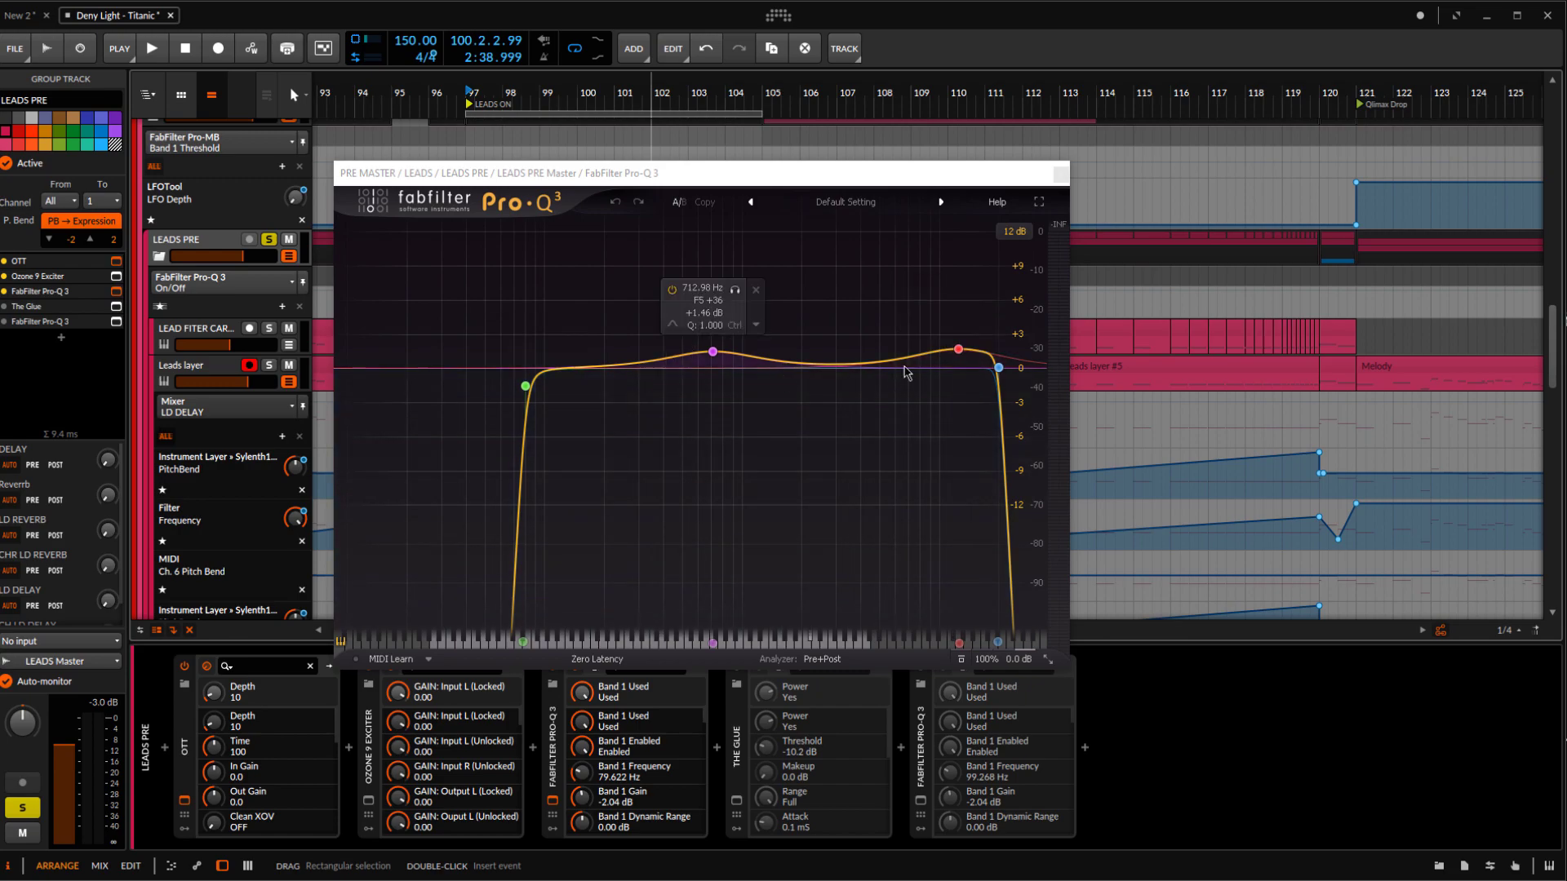
click(712, 353)
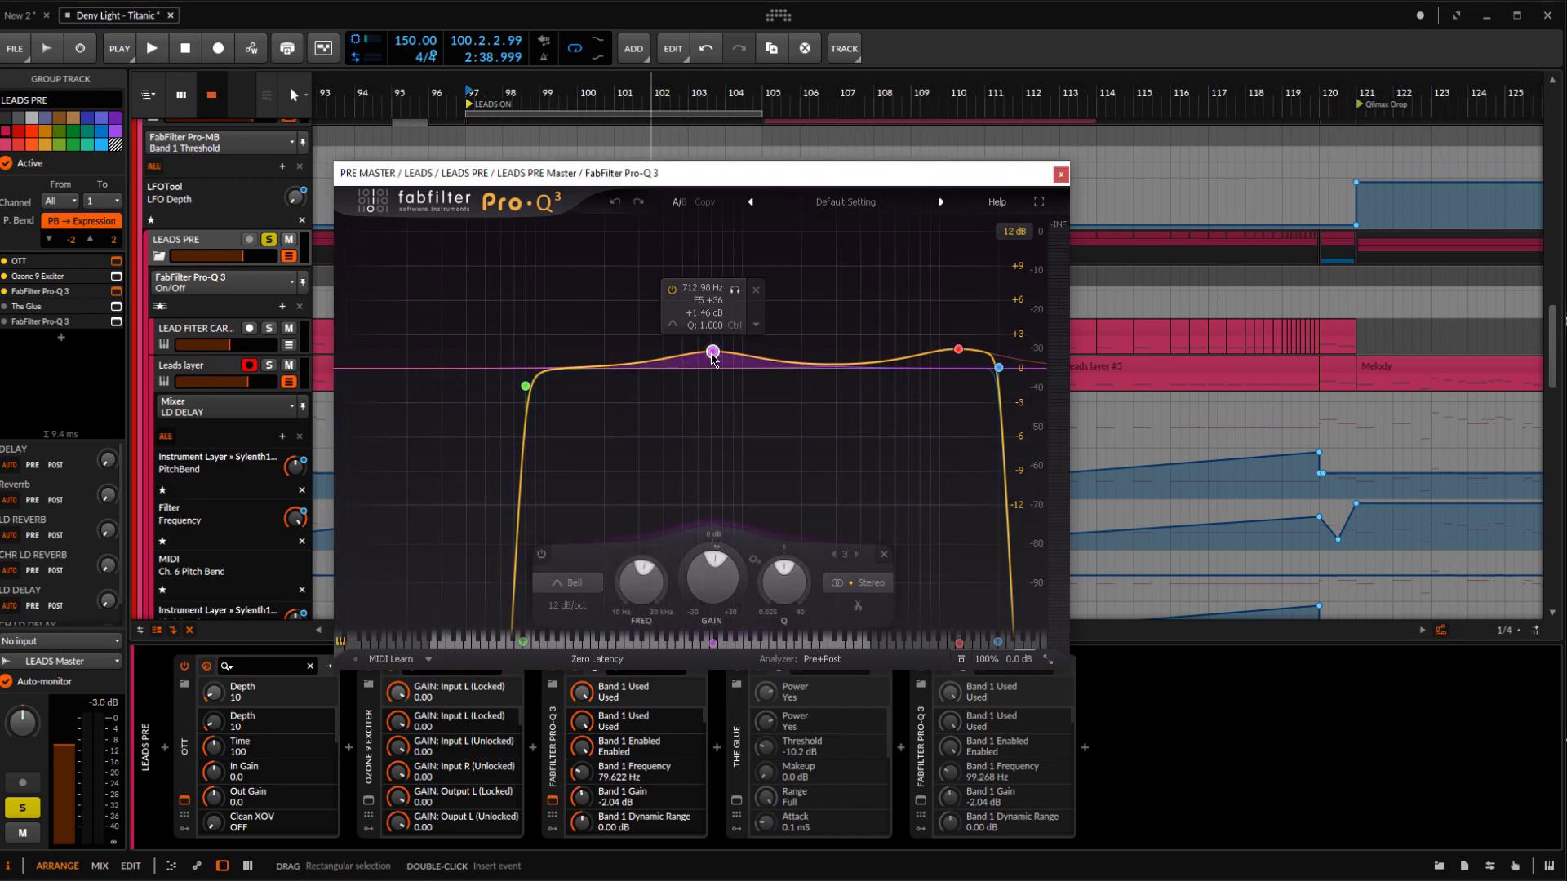
key(space)
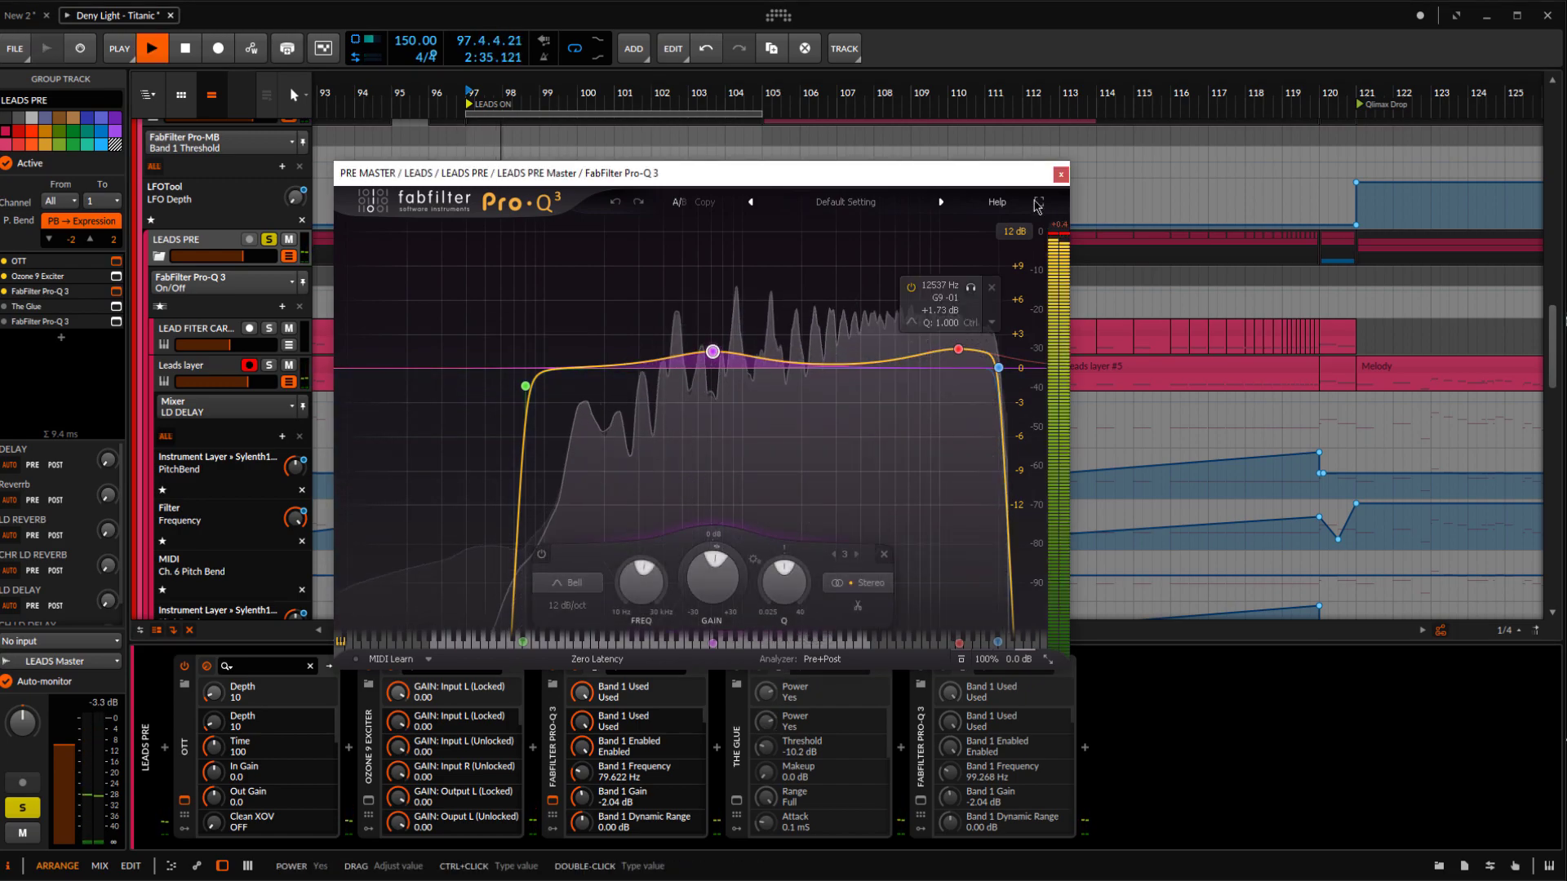
click(1061, 175)
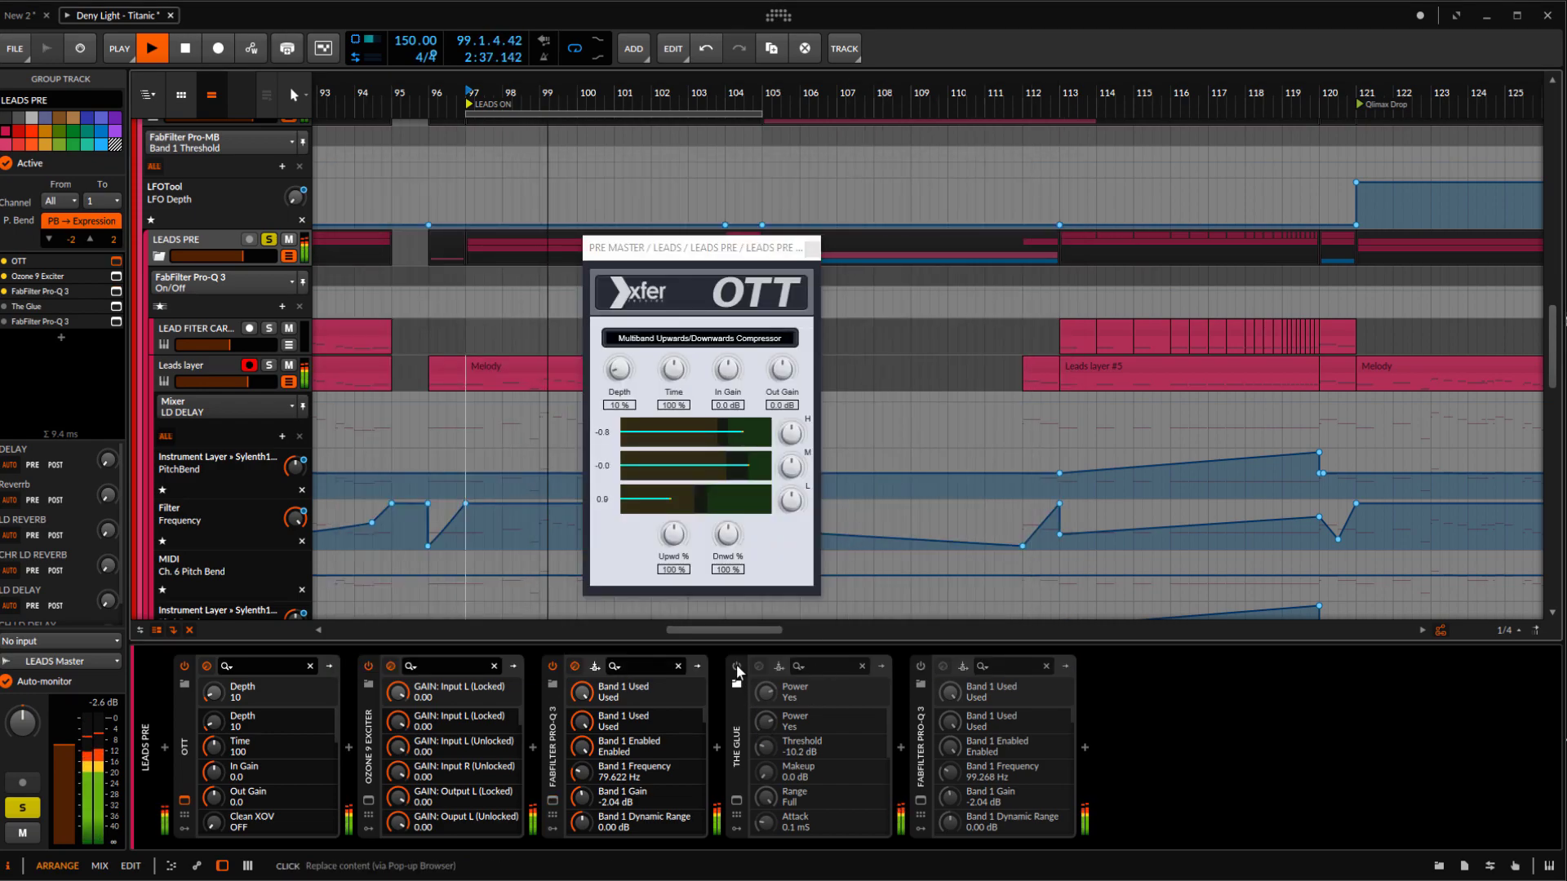
Turn on The Glue compressor in the LEADS PRE chain, stop playback and open its window to examine the settings
click(760, 726)
key(space)
click(745, 780)
drag(689, 144, 760, 163)
mouse_move(737, 670)
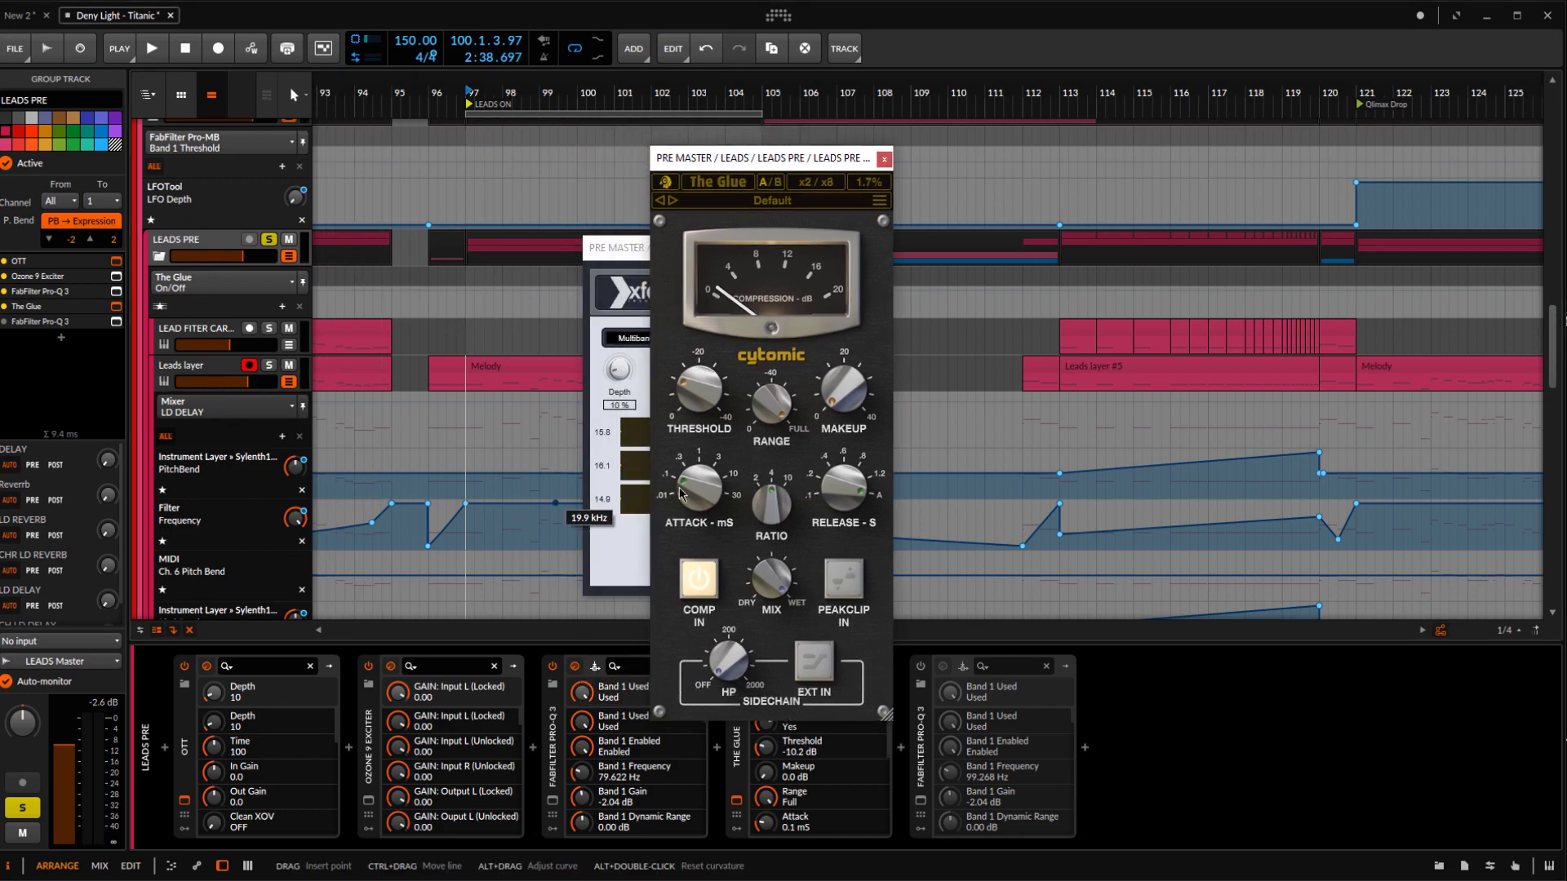
drag(724, 166, 721, 166)
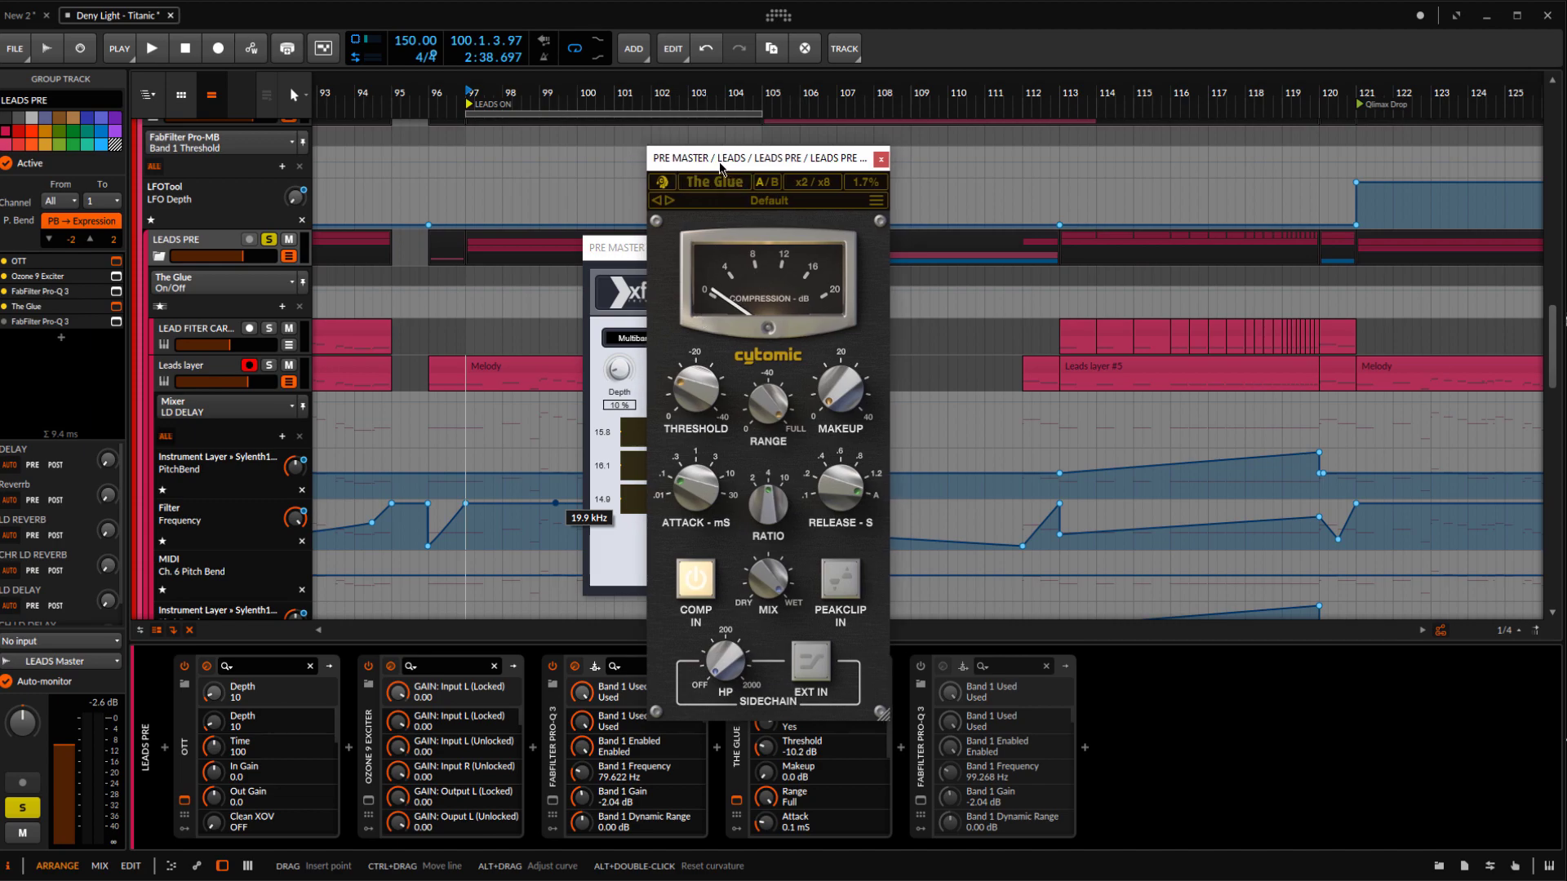
Play the leads through The Glue, move its window aside, and bypass and re-enable the compressor to compare its effect
key(space)
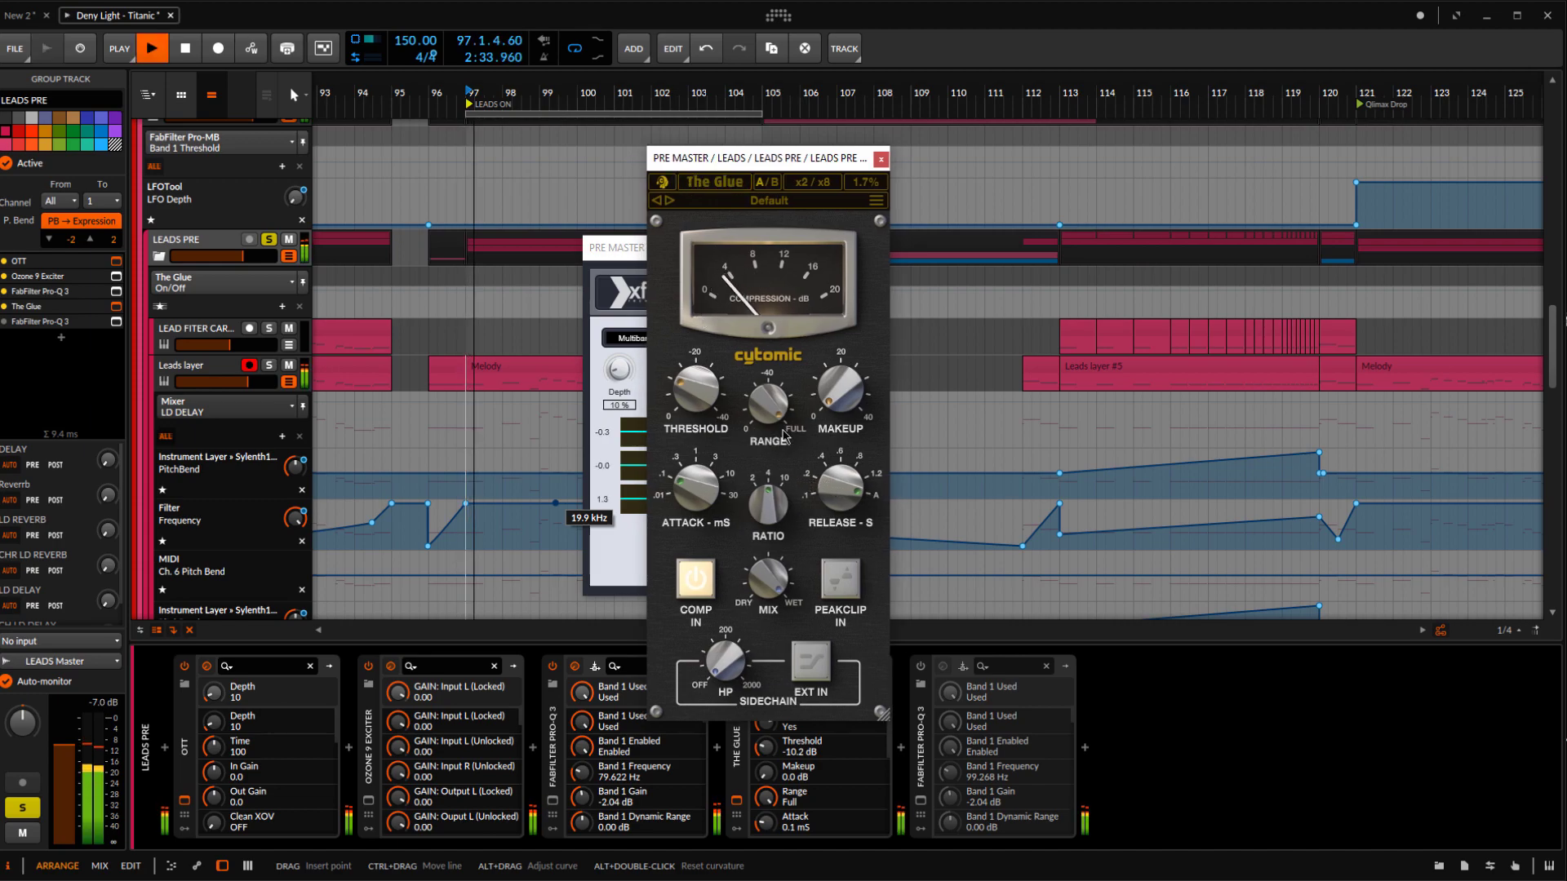
drag(759, 157, 984, 110)
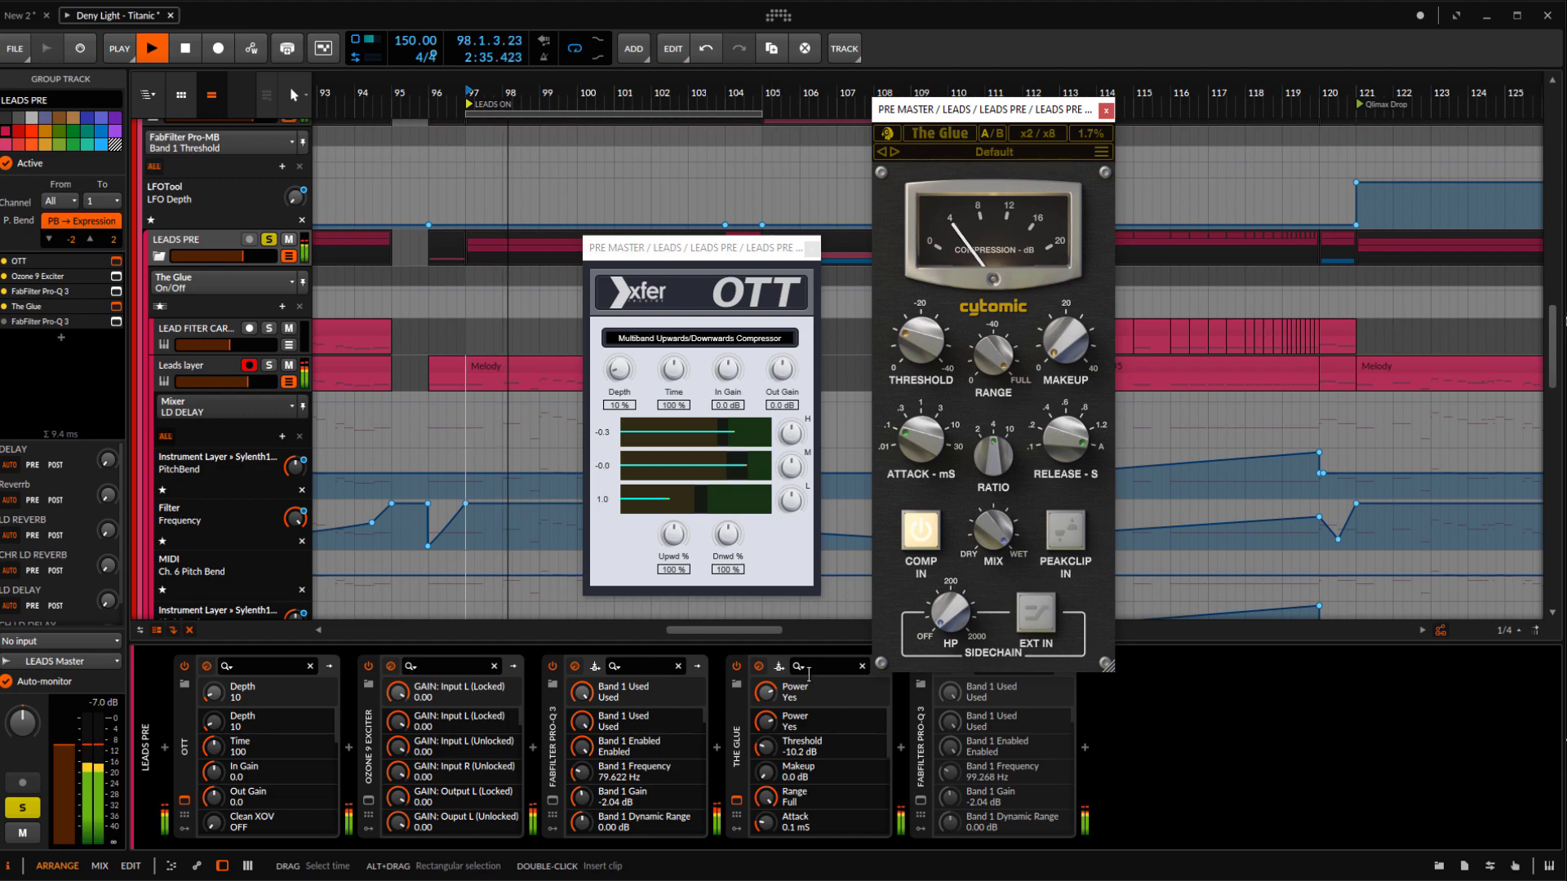
click(733, 667)
click(734, 667)
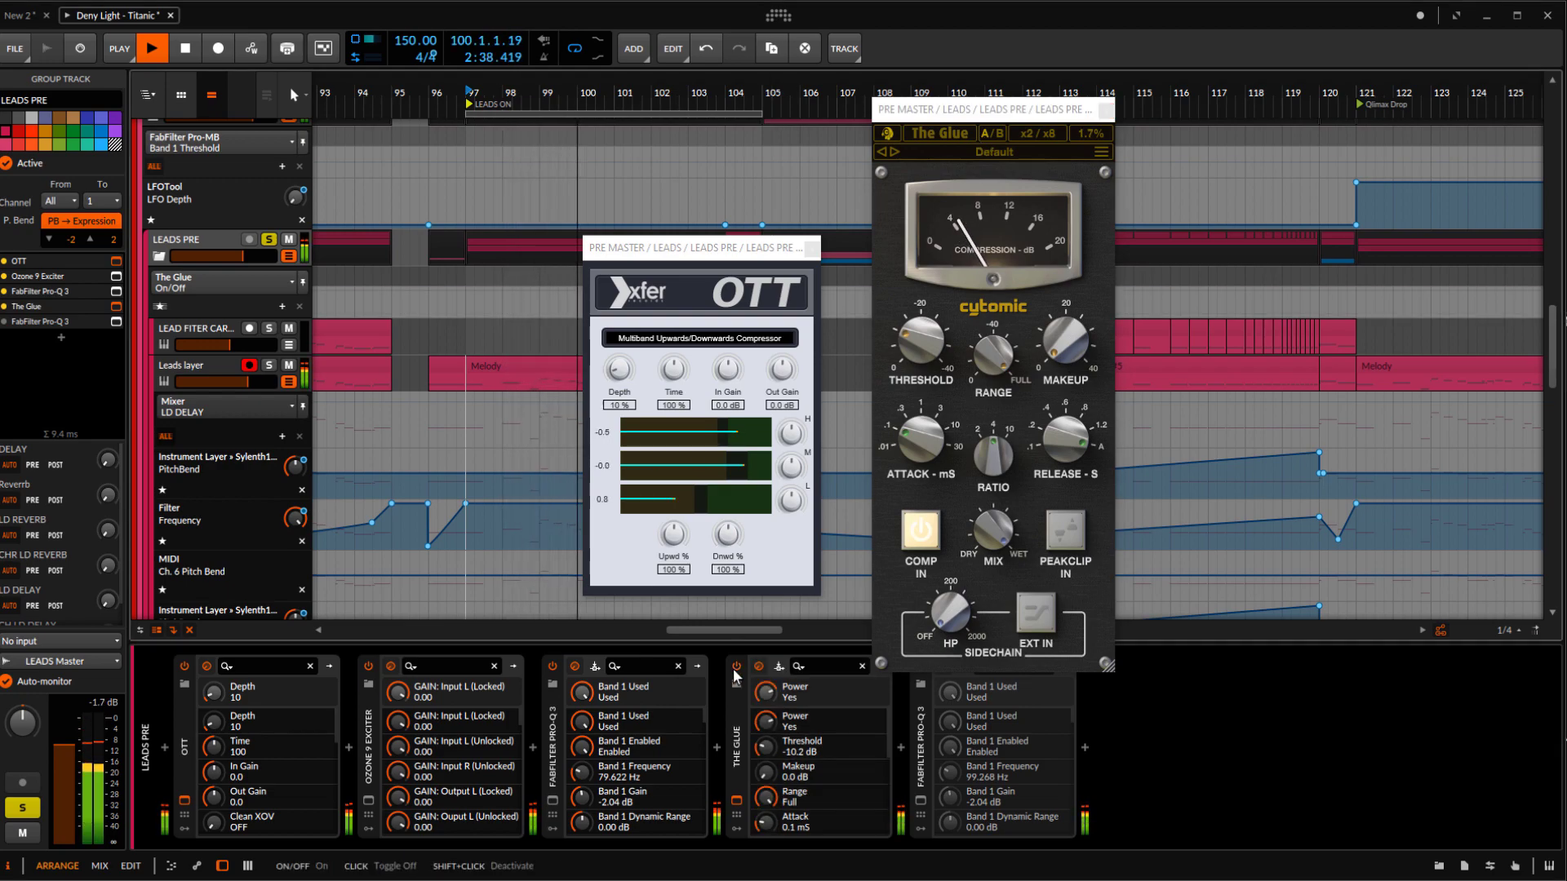
Open the last FabFilter Pro-Q 3 in the LEADS PRE chain, close The Glue's window and turn the EQ on
click(921, 803)
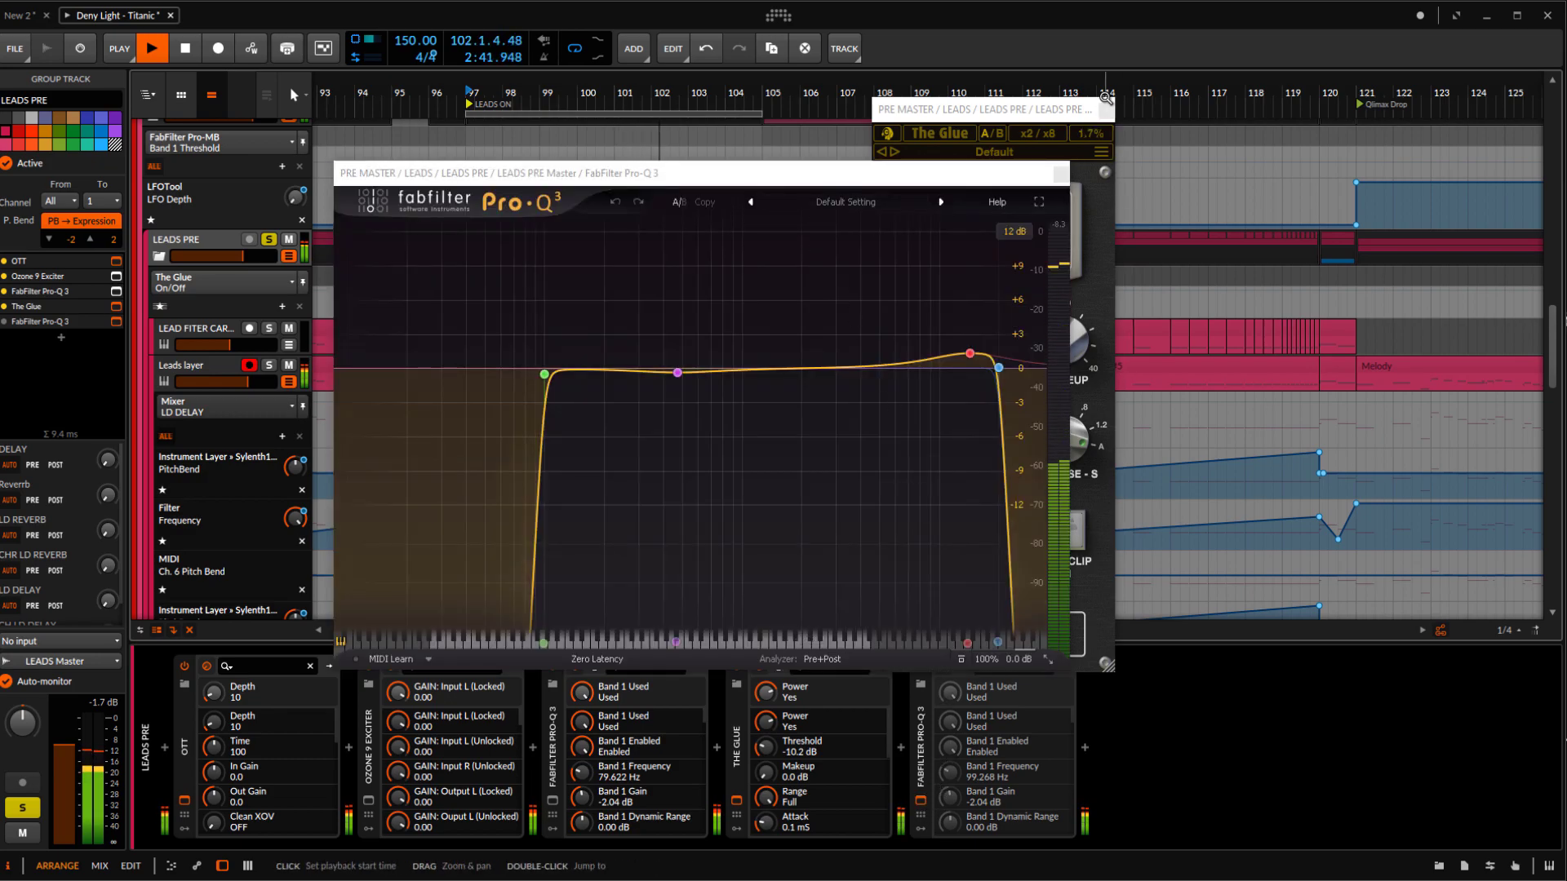
mouse_move(830, 171)
mouse_down()
mouse_move(1084, 101)
mouse_move(852, 183)
mouse_up()
click(945, 159)
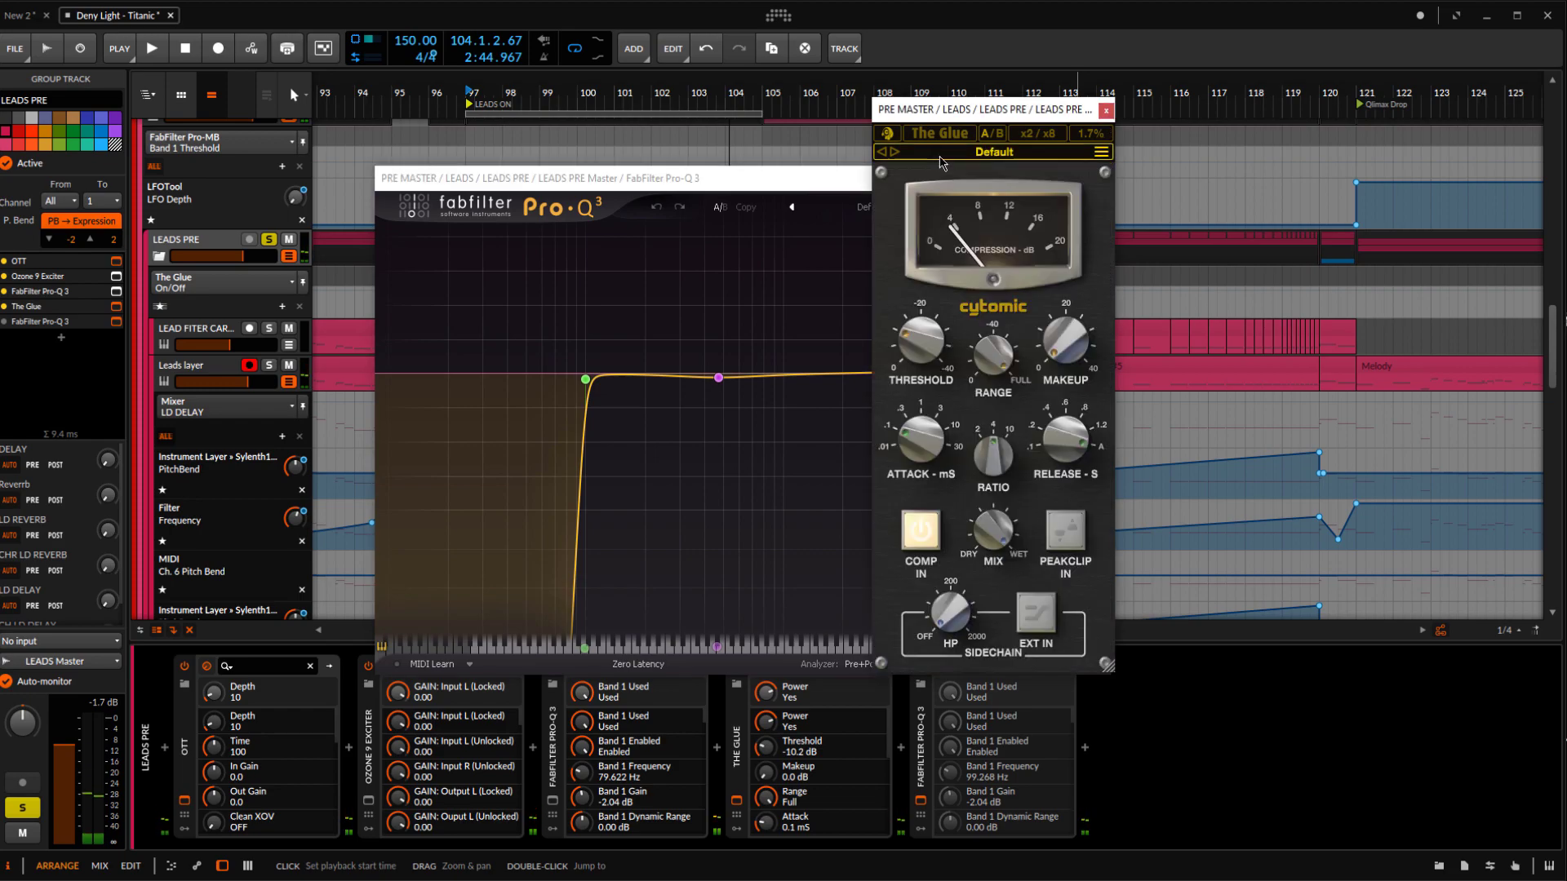
click(1105, 111)
drag(903, 176, 875, 107)
click(920, 666)
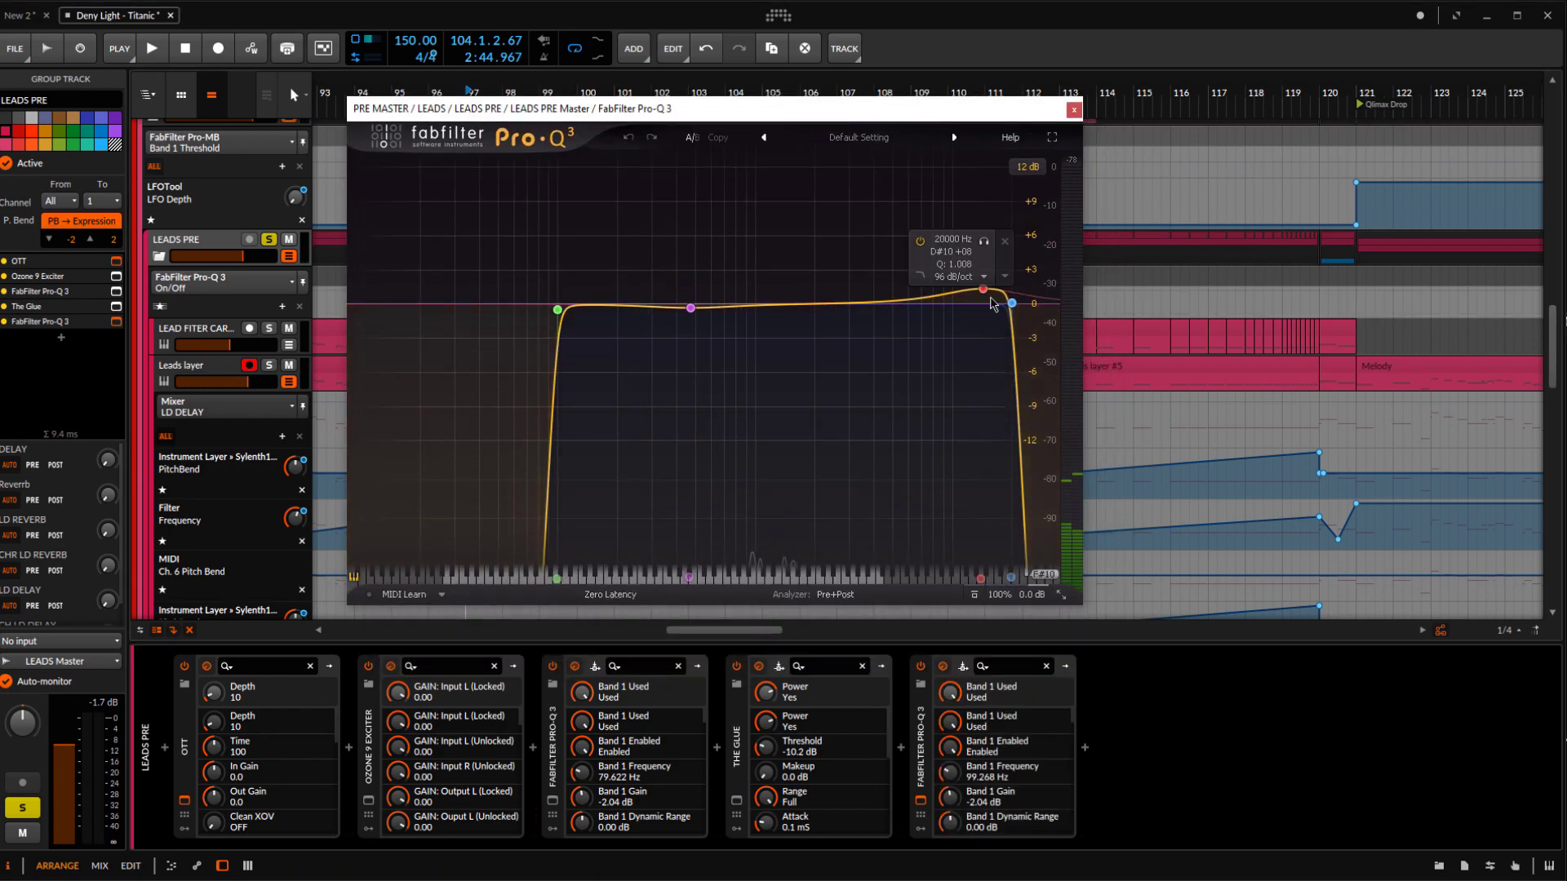
Play the leads through the last Pro-Q 3 and close the EQ and OTT windows
key(space)
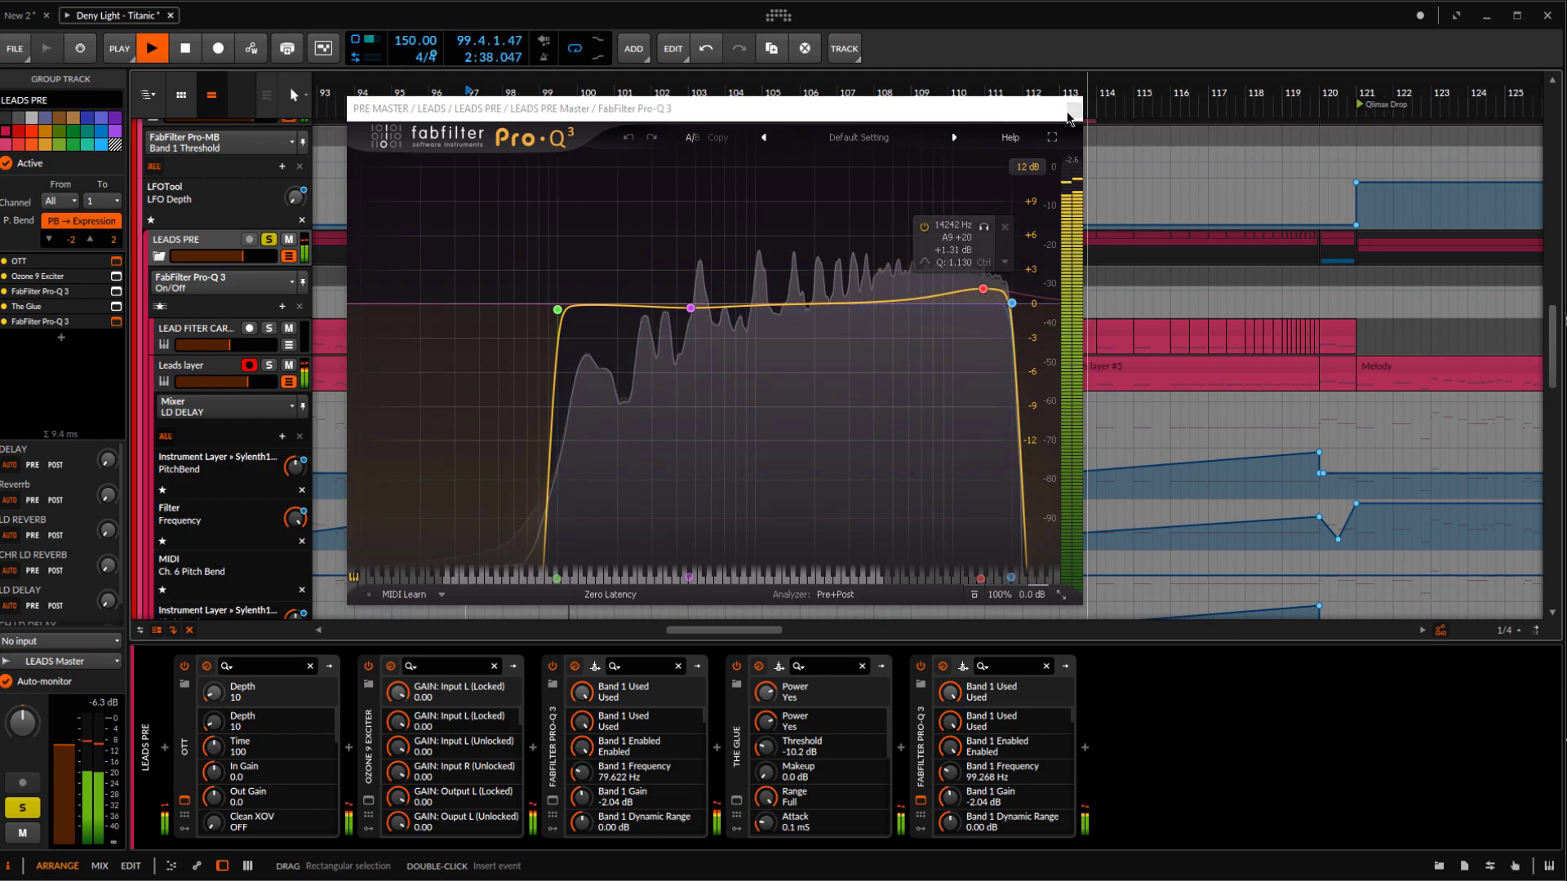
click(1073, 111)
click(809, 249)
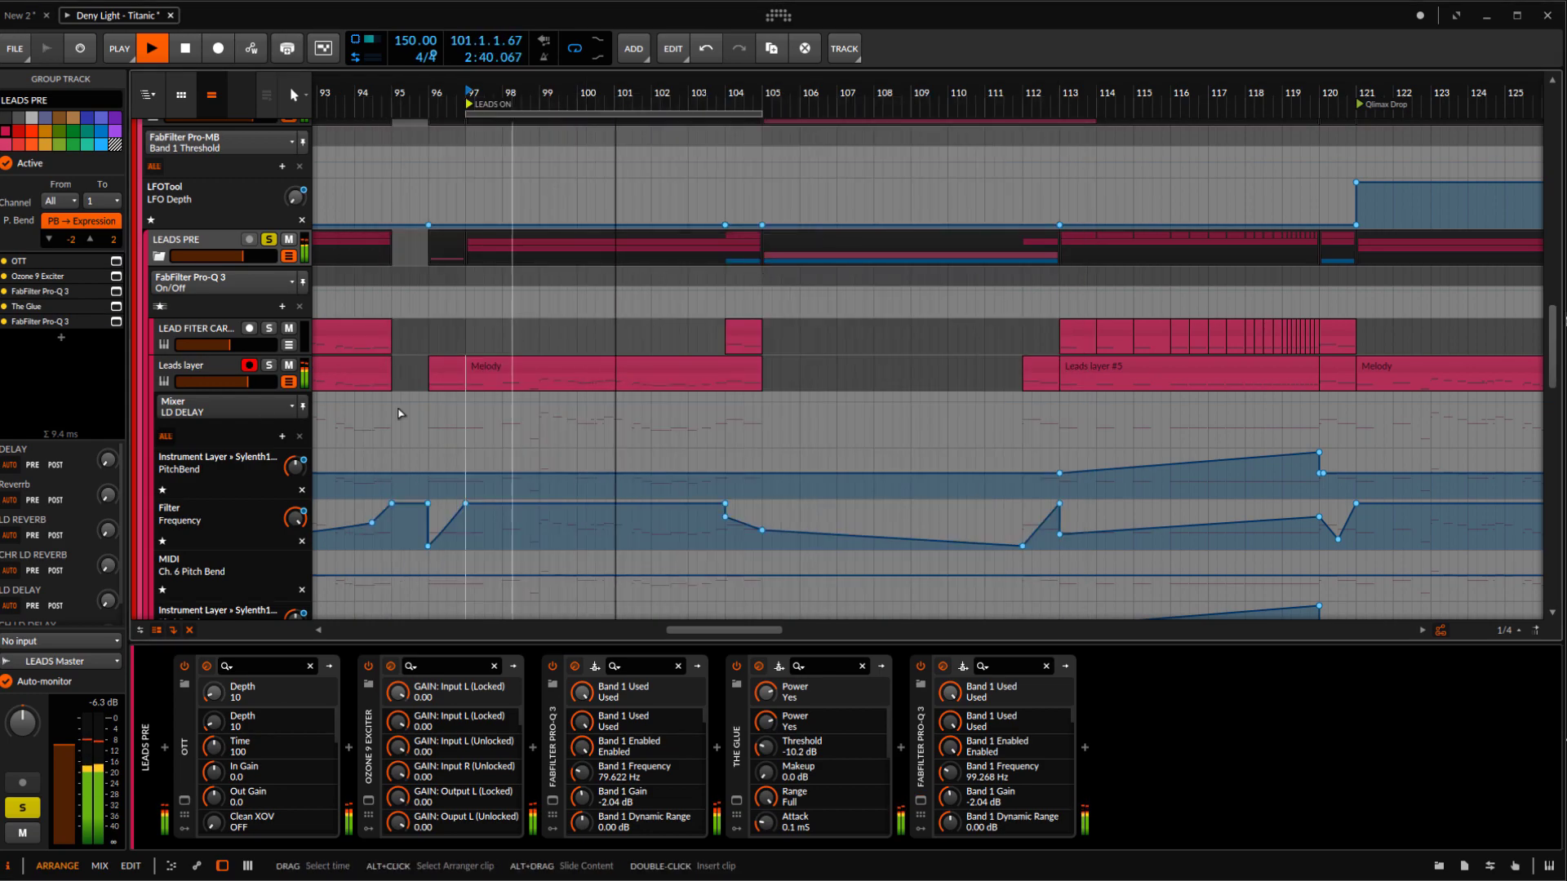
Unsolo the LEADS PRE group, play the section from bar 97 with the other tracks and look over the lead clips and automation
key(space)
key(space)
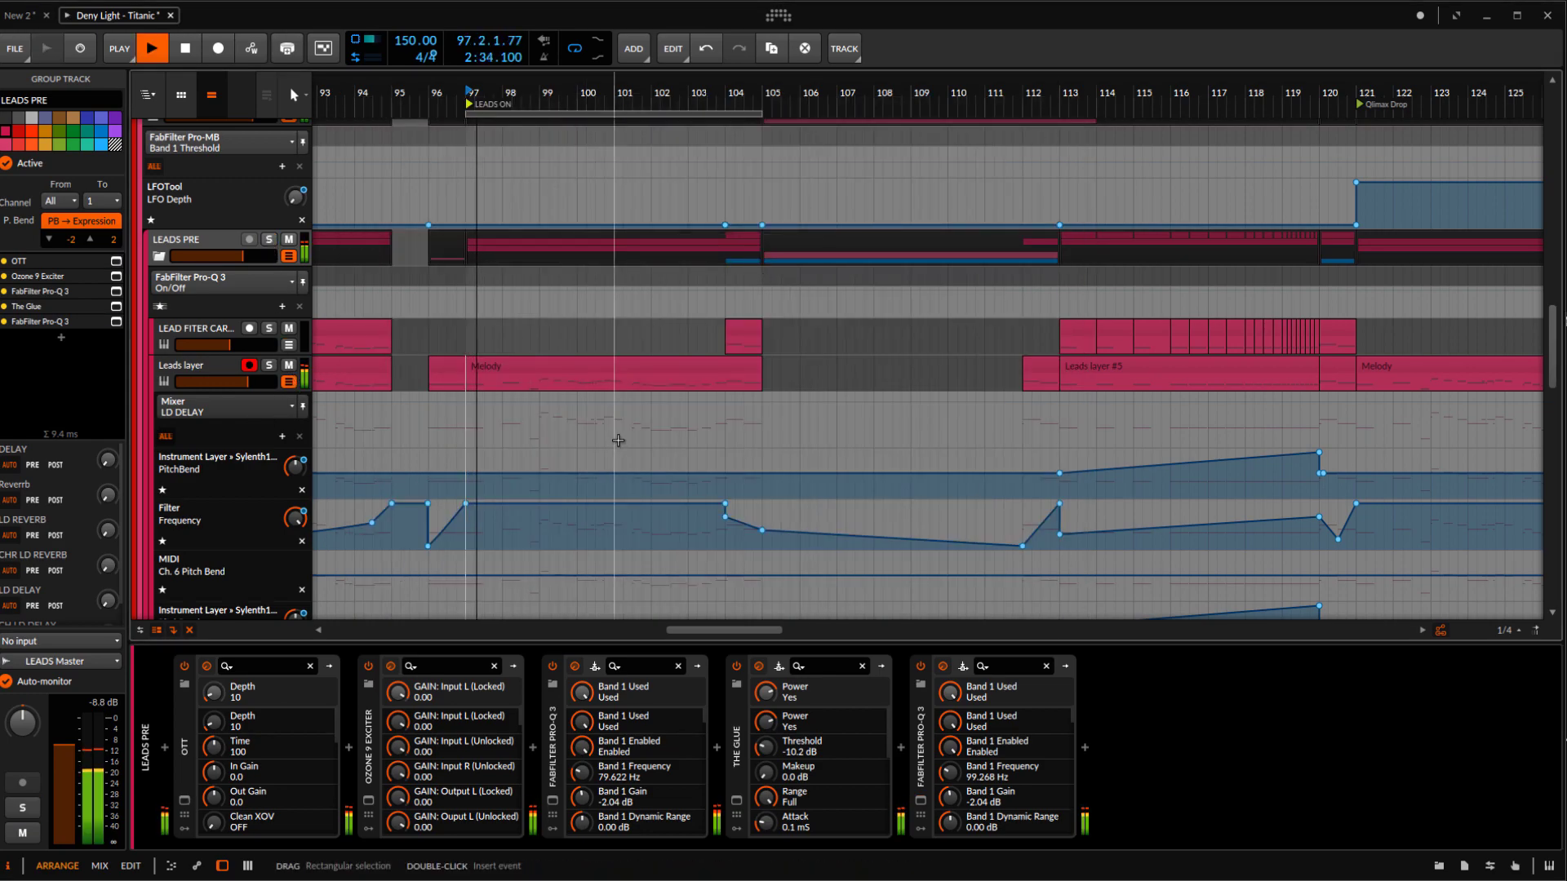
scroll(599, 407, down, 3)
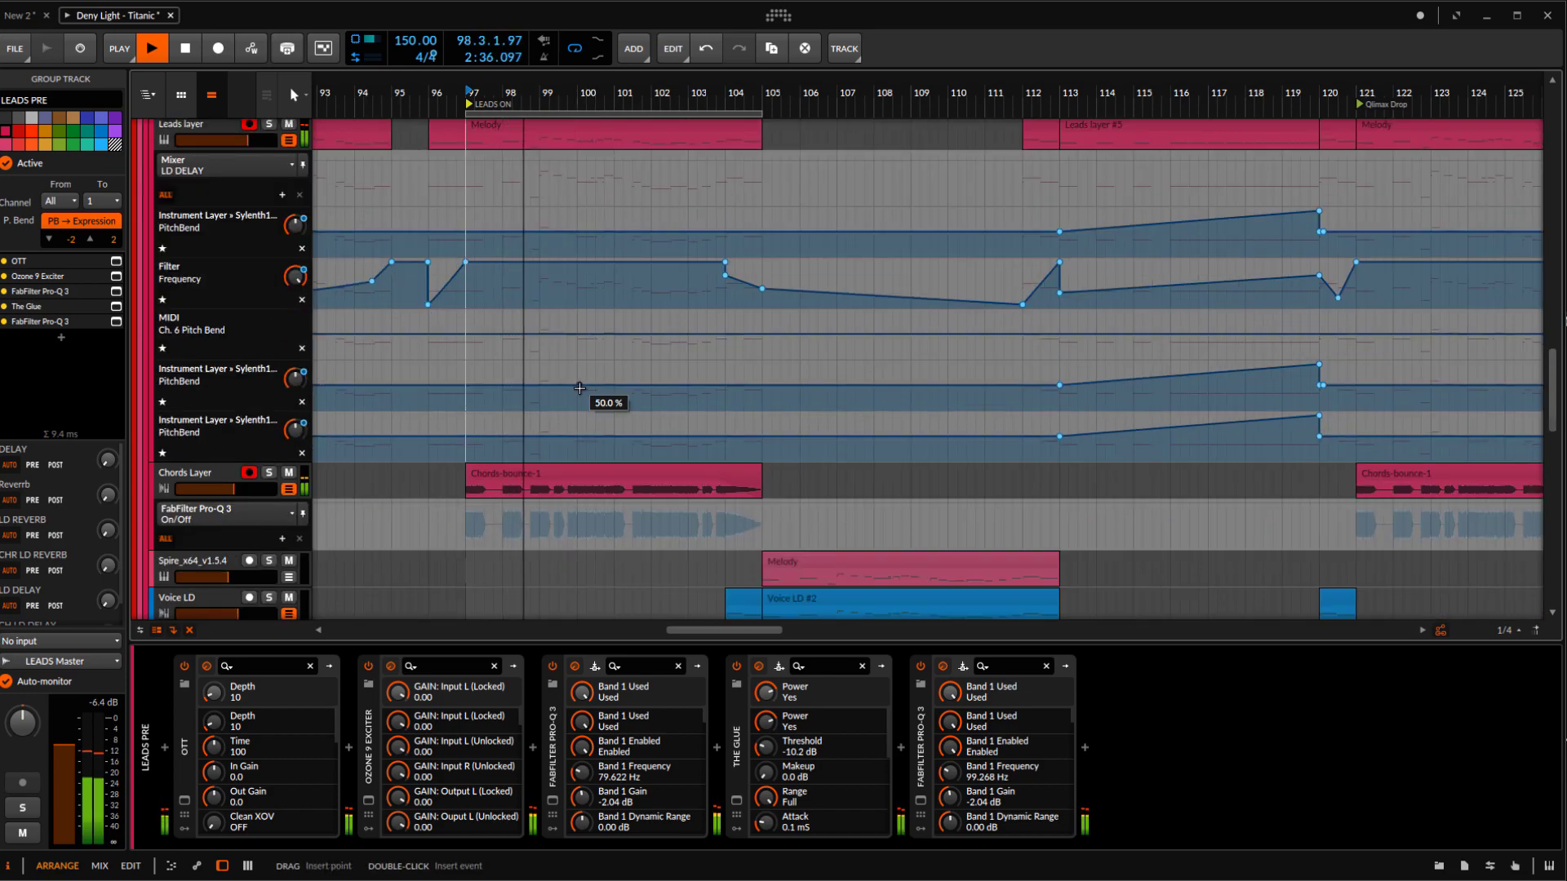
key(a)
key(a)
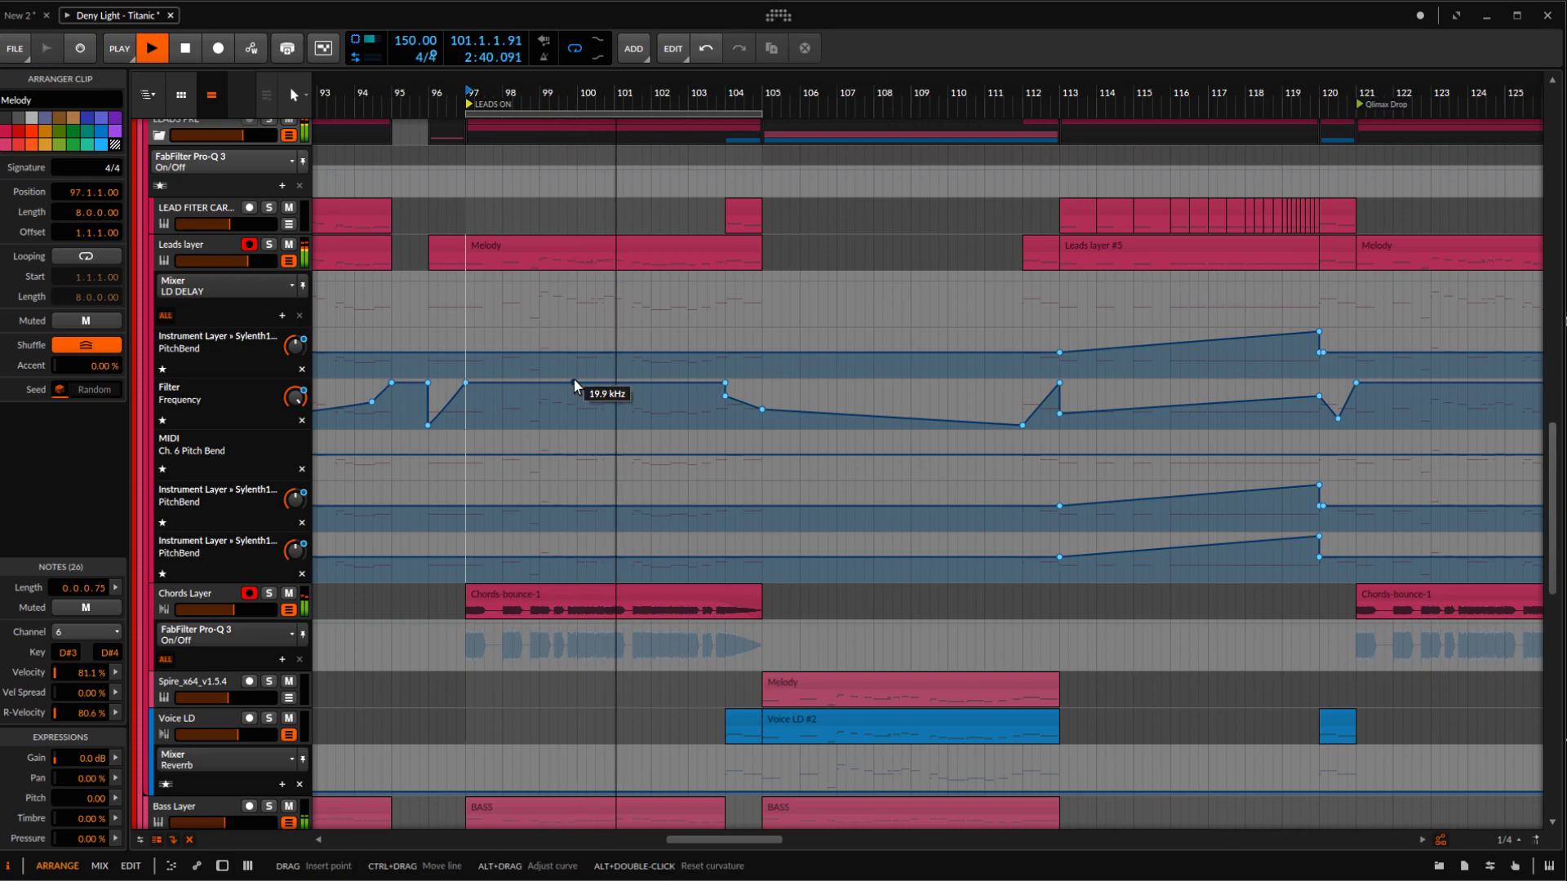
drag(558, 354, 581, 354)
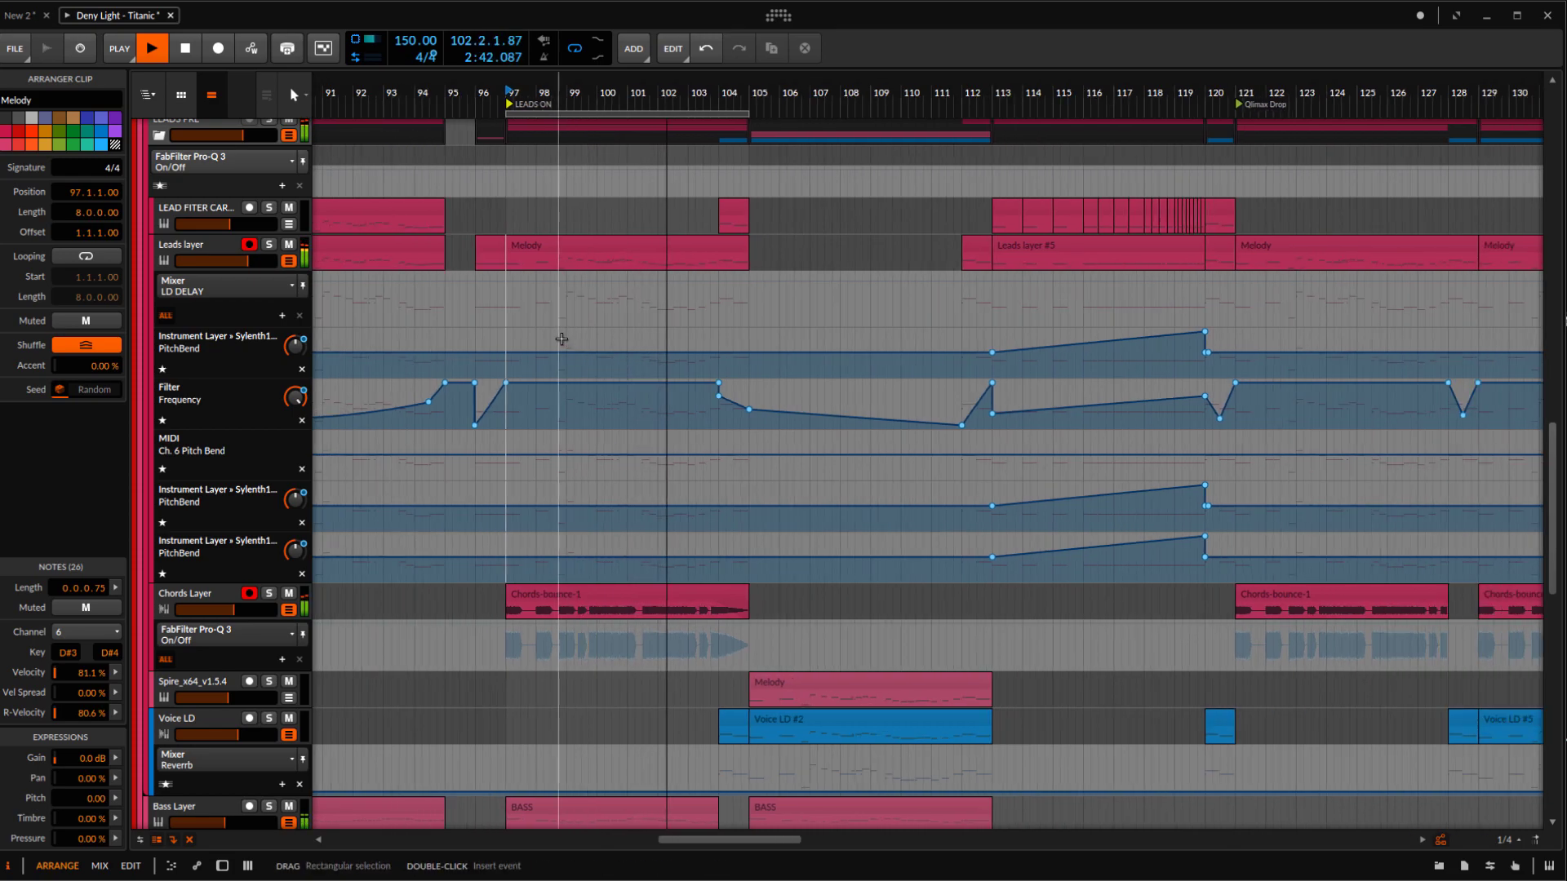
scroll(562, 338, down, 3)
scroll(541, 325, up, 2)
scroll(541, 325, up, 2)
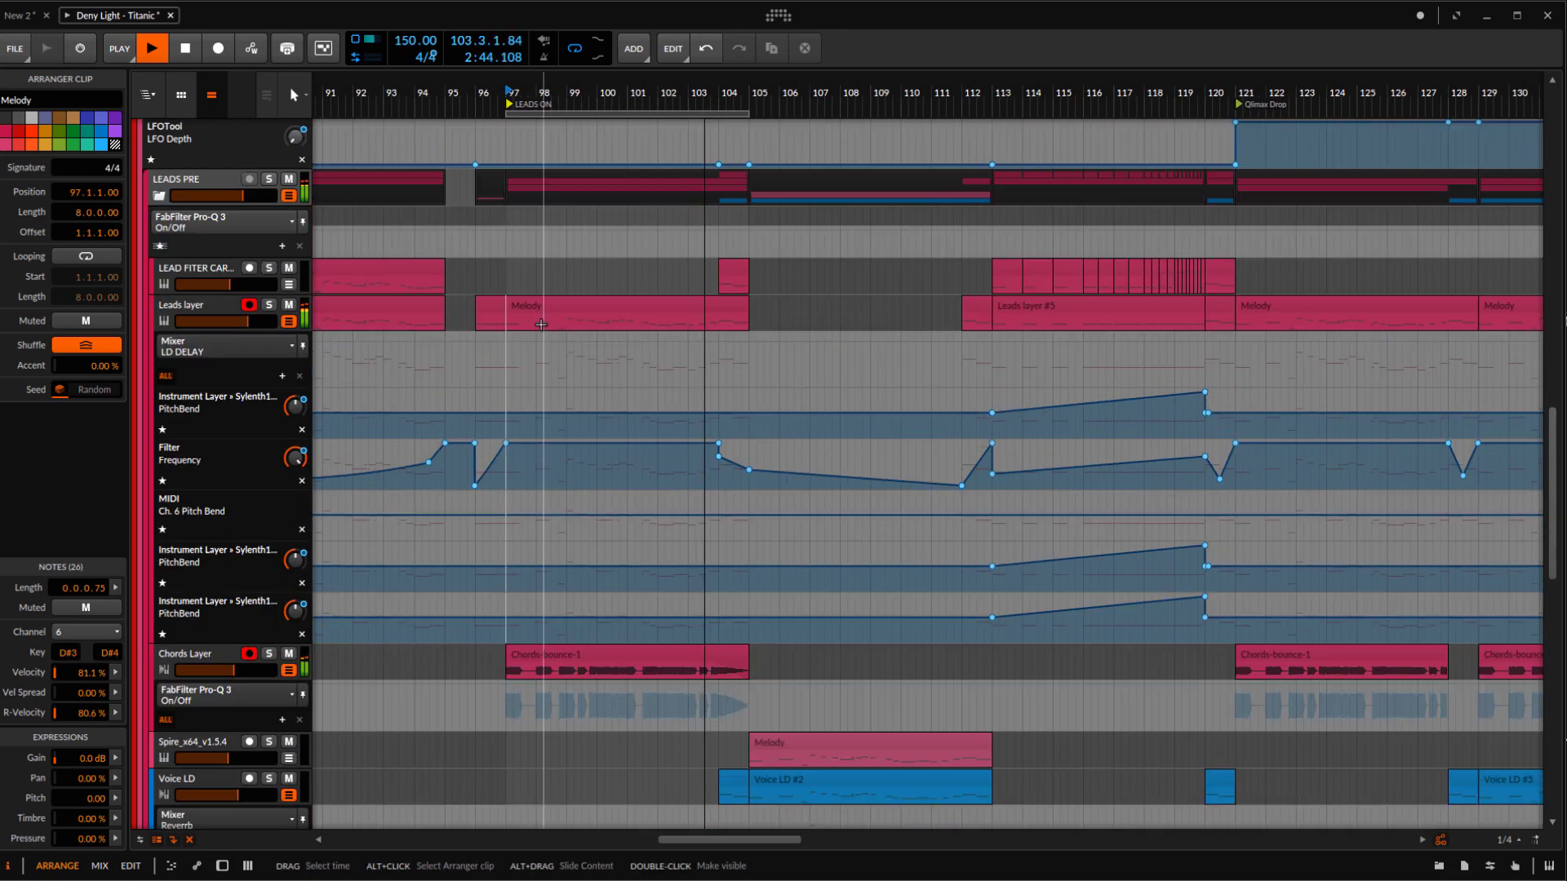
key(space)
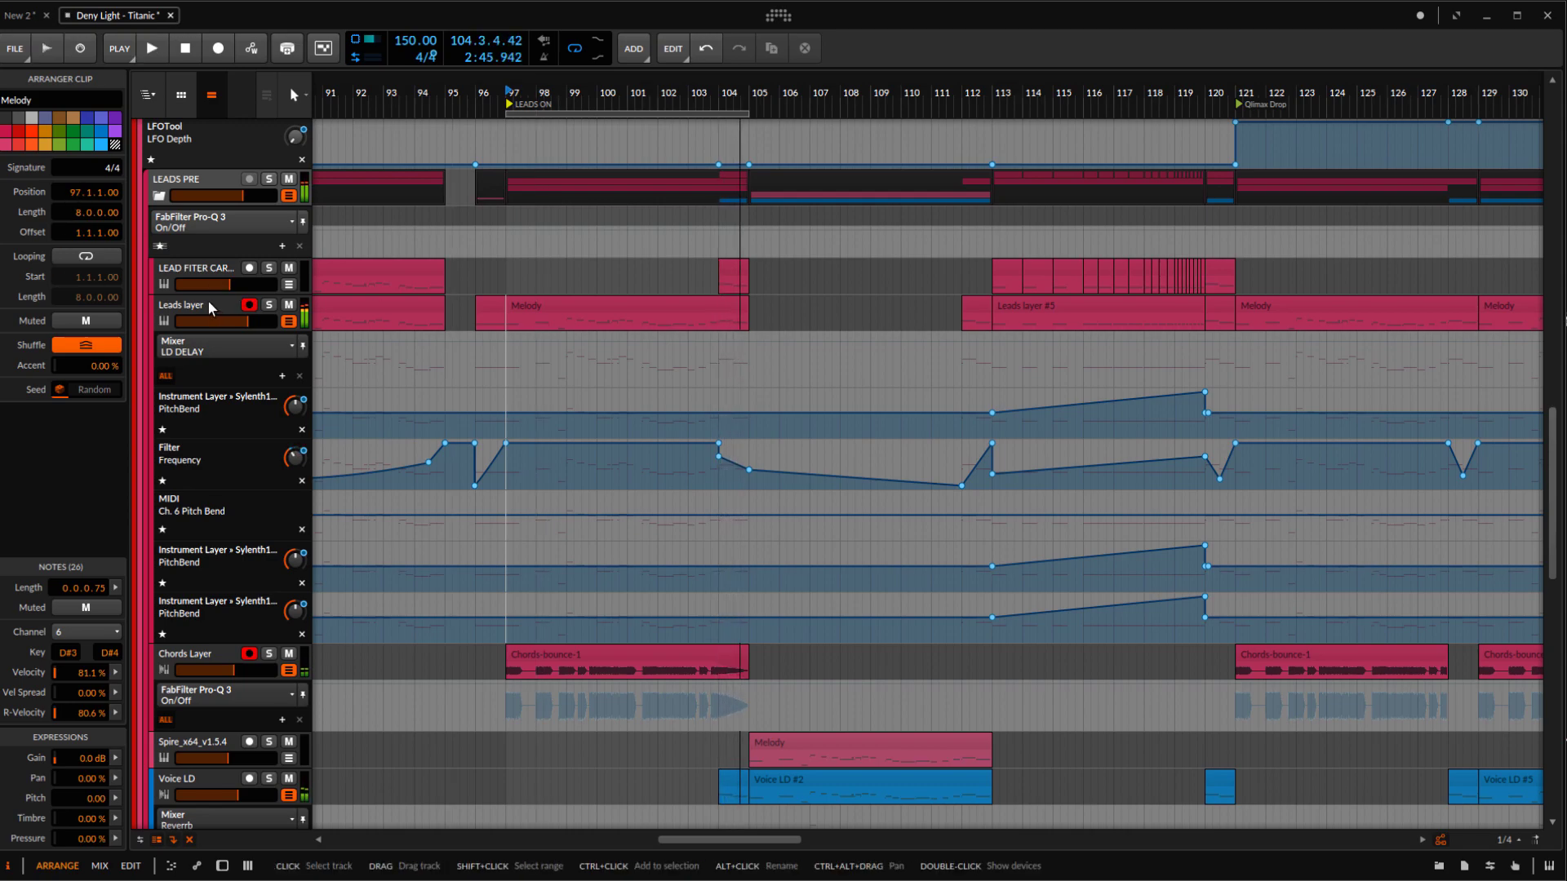
Select the Leads layer track and look over its Melody clips in the arrangement
click(207, 301)
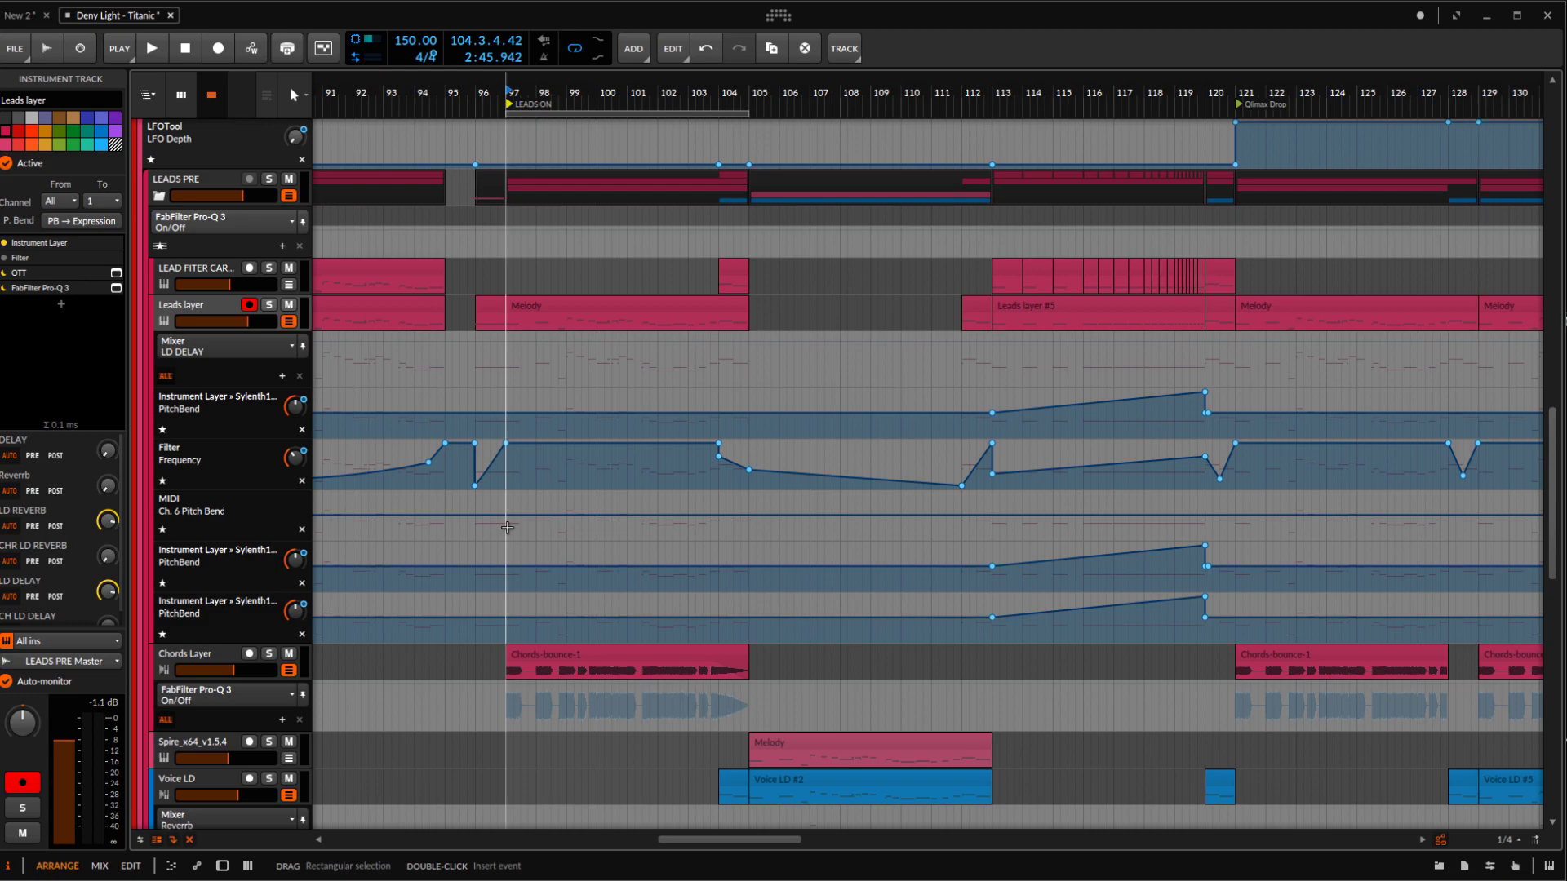
scroll(645, 310, left, 2)
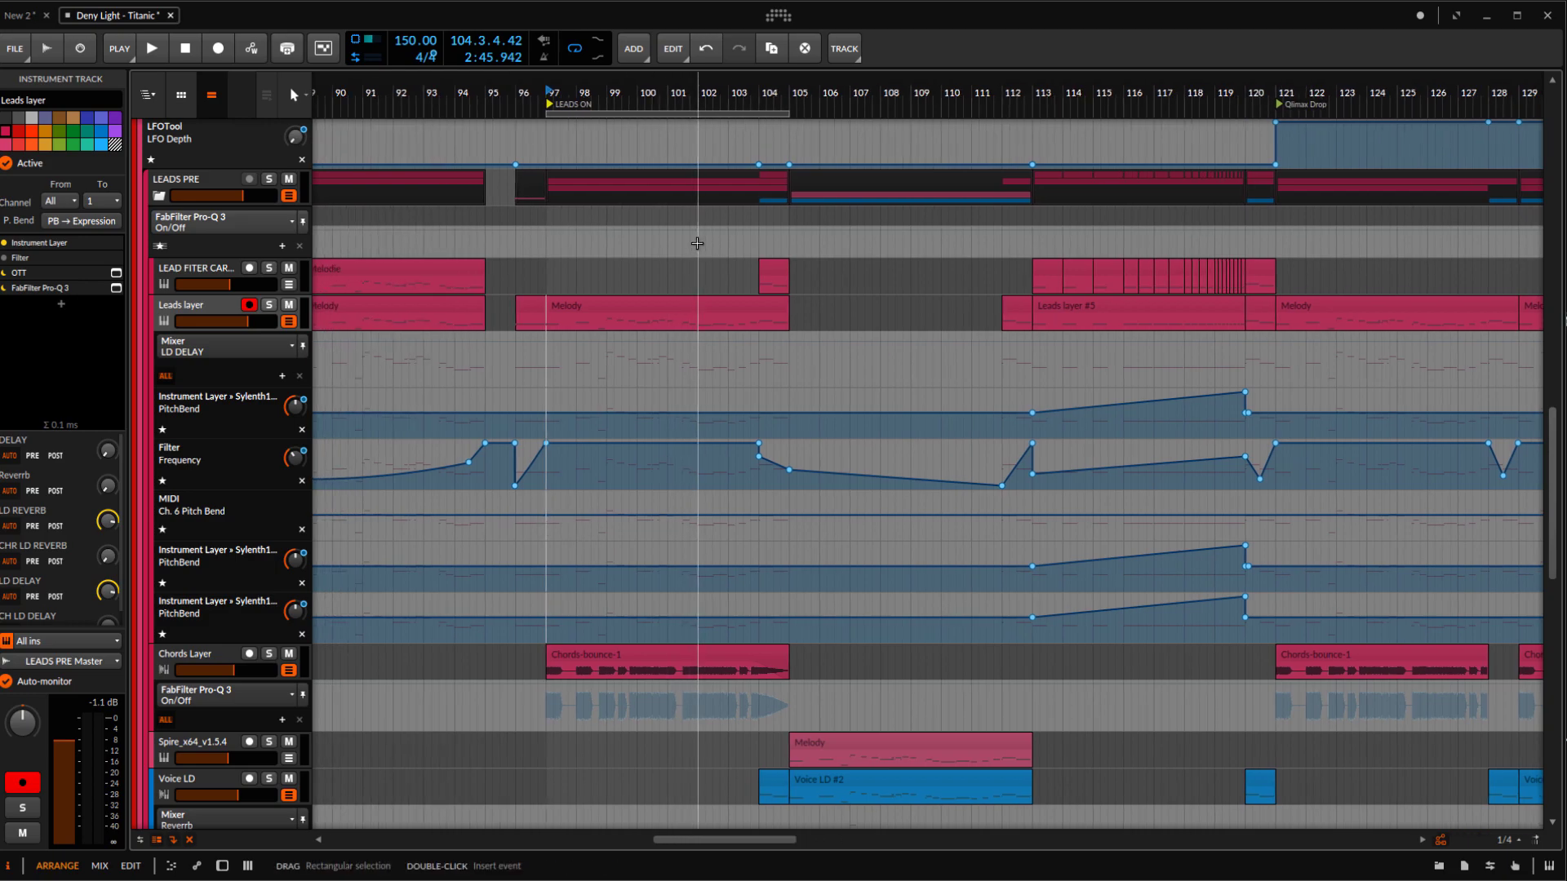